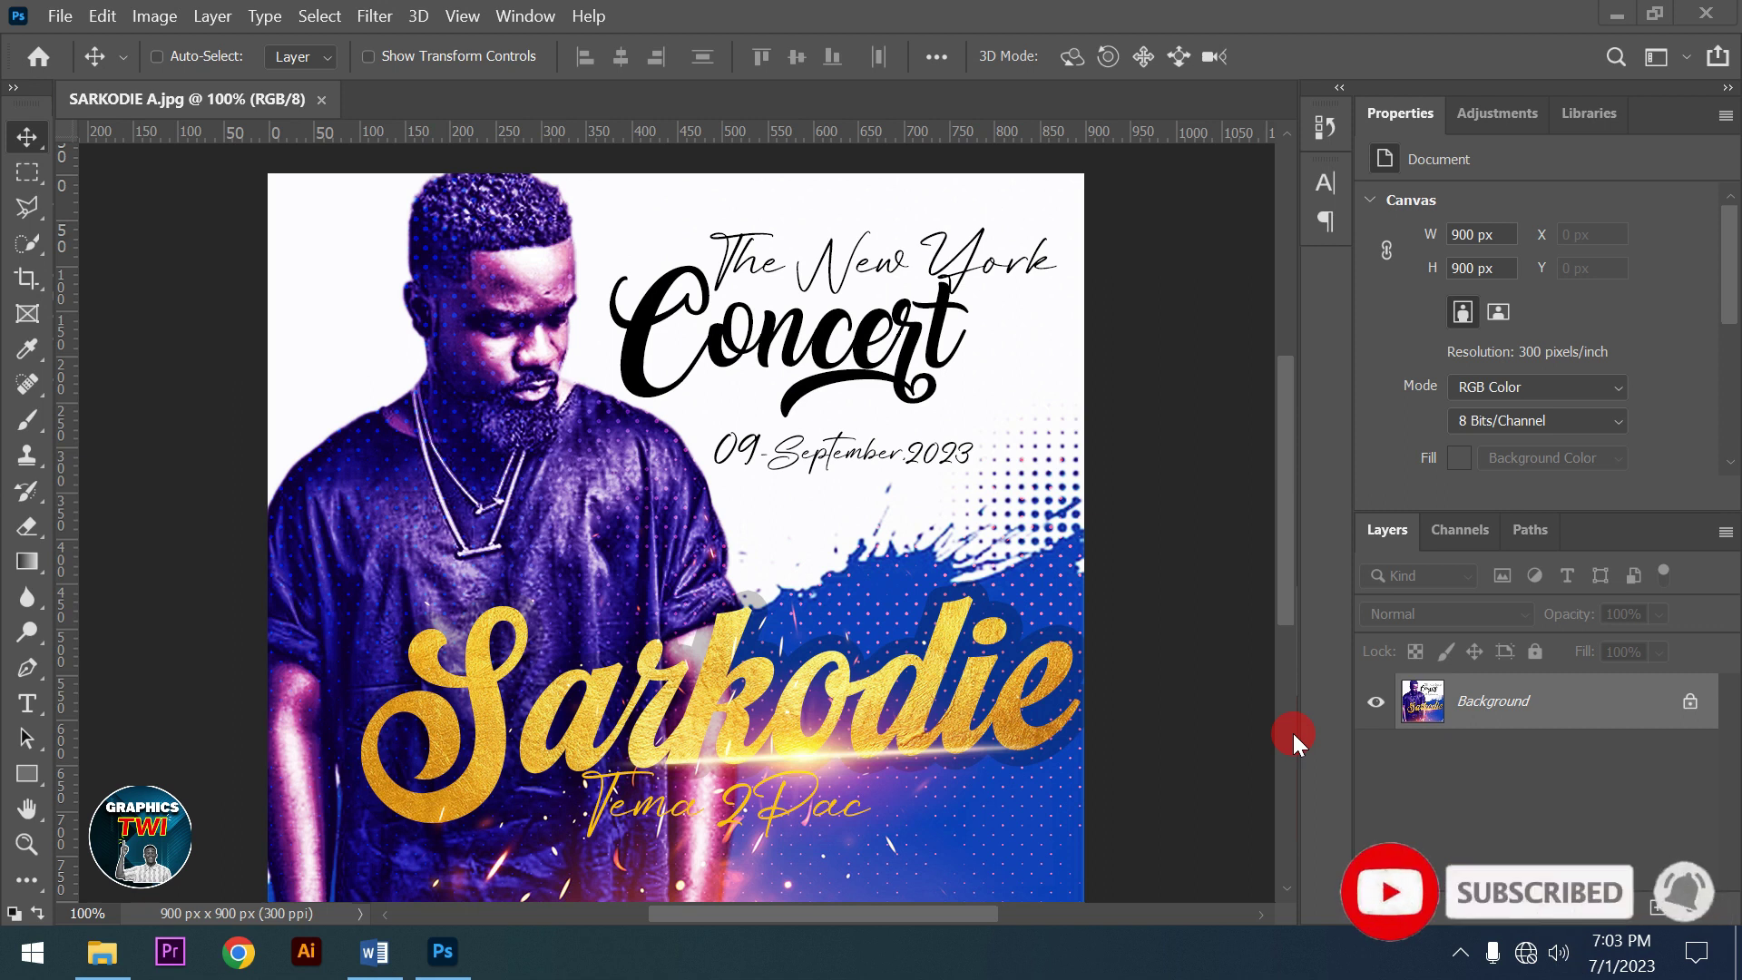
# Look over the font notes and the SARKODIE asset folder, then return to the reference flyer
pyautogui.click(389, 957)
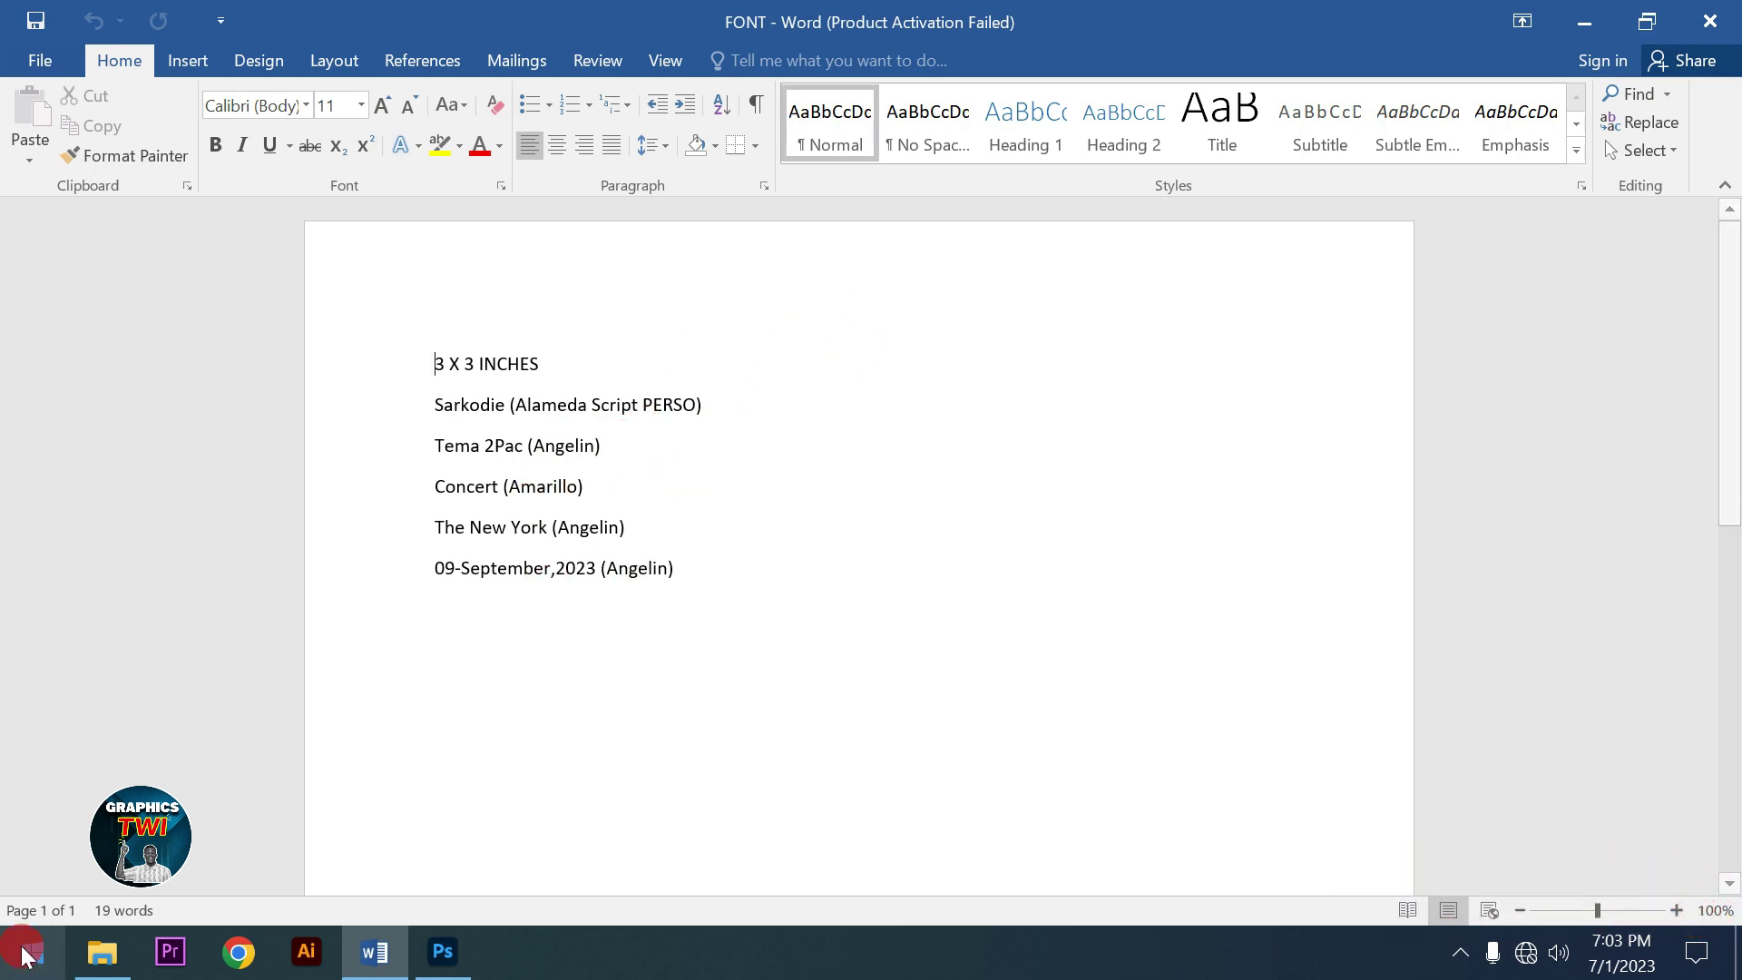
pyautogui.click(104, 957)
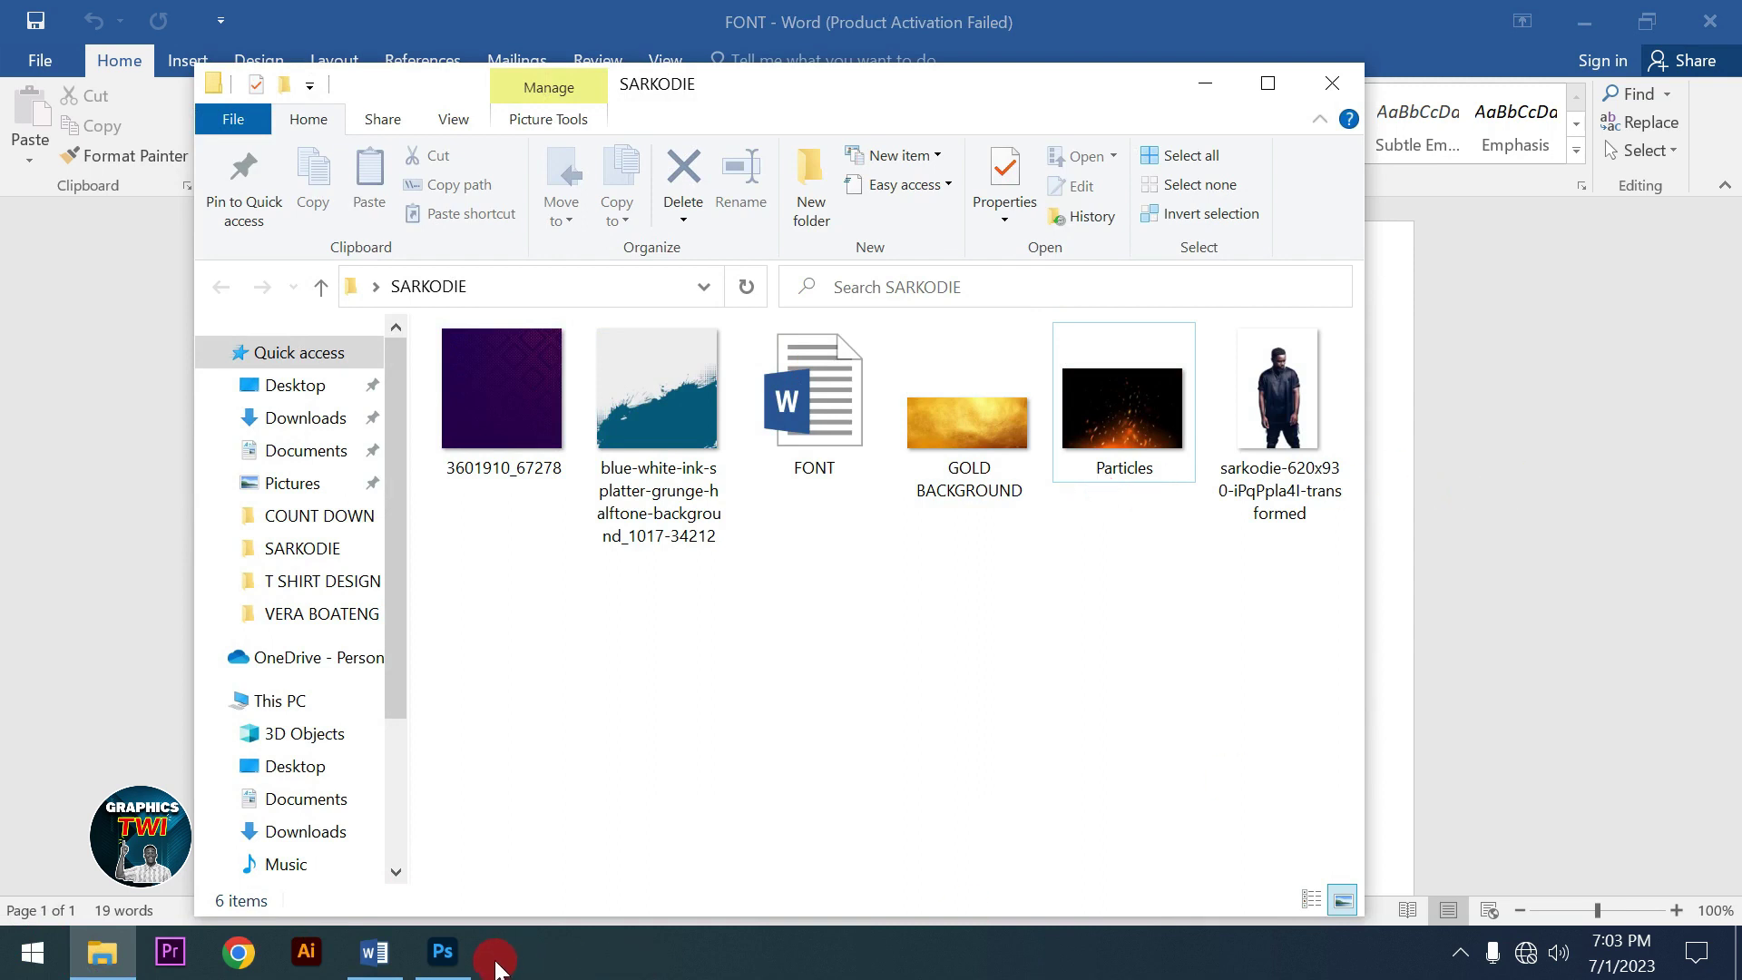
pyautogui.click(453, 953)
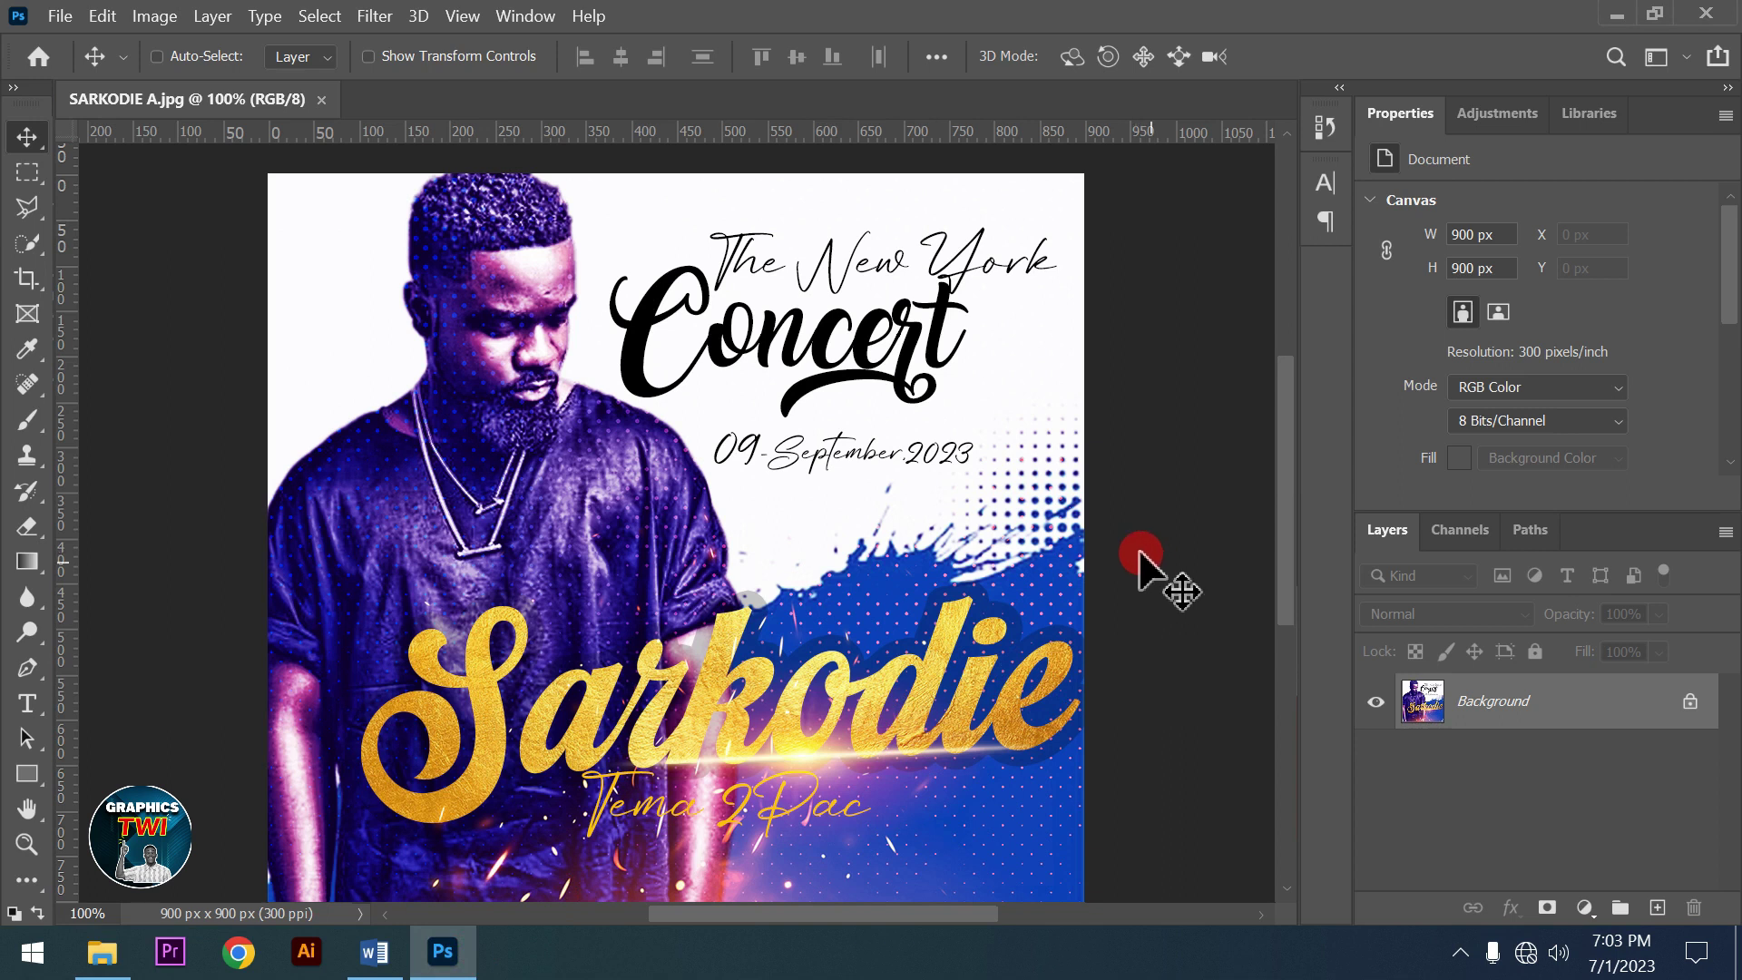
# Close SARKODIE A.jpg and create a blank 3 × 3 inch canvas at 300 Pixels/Inch
pyautogui.click(322, 100)
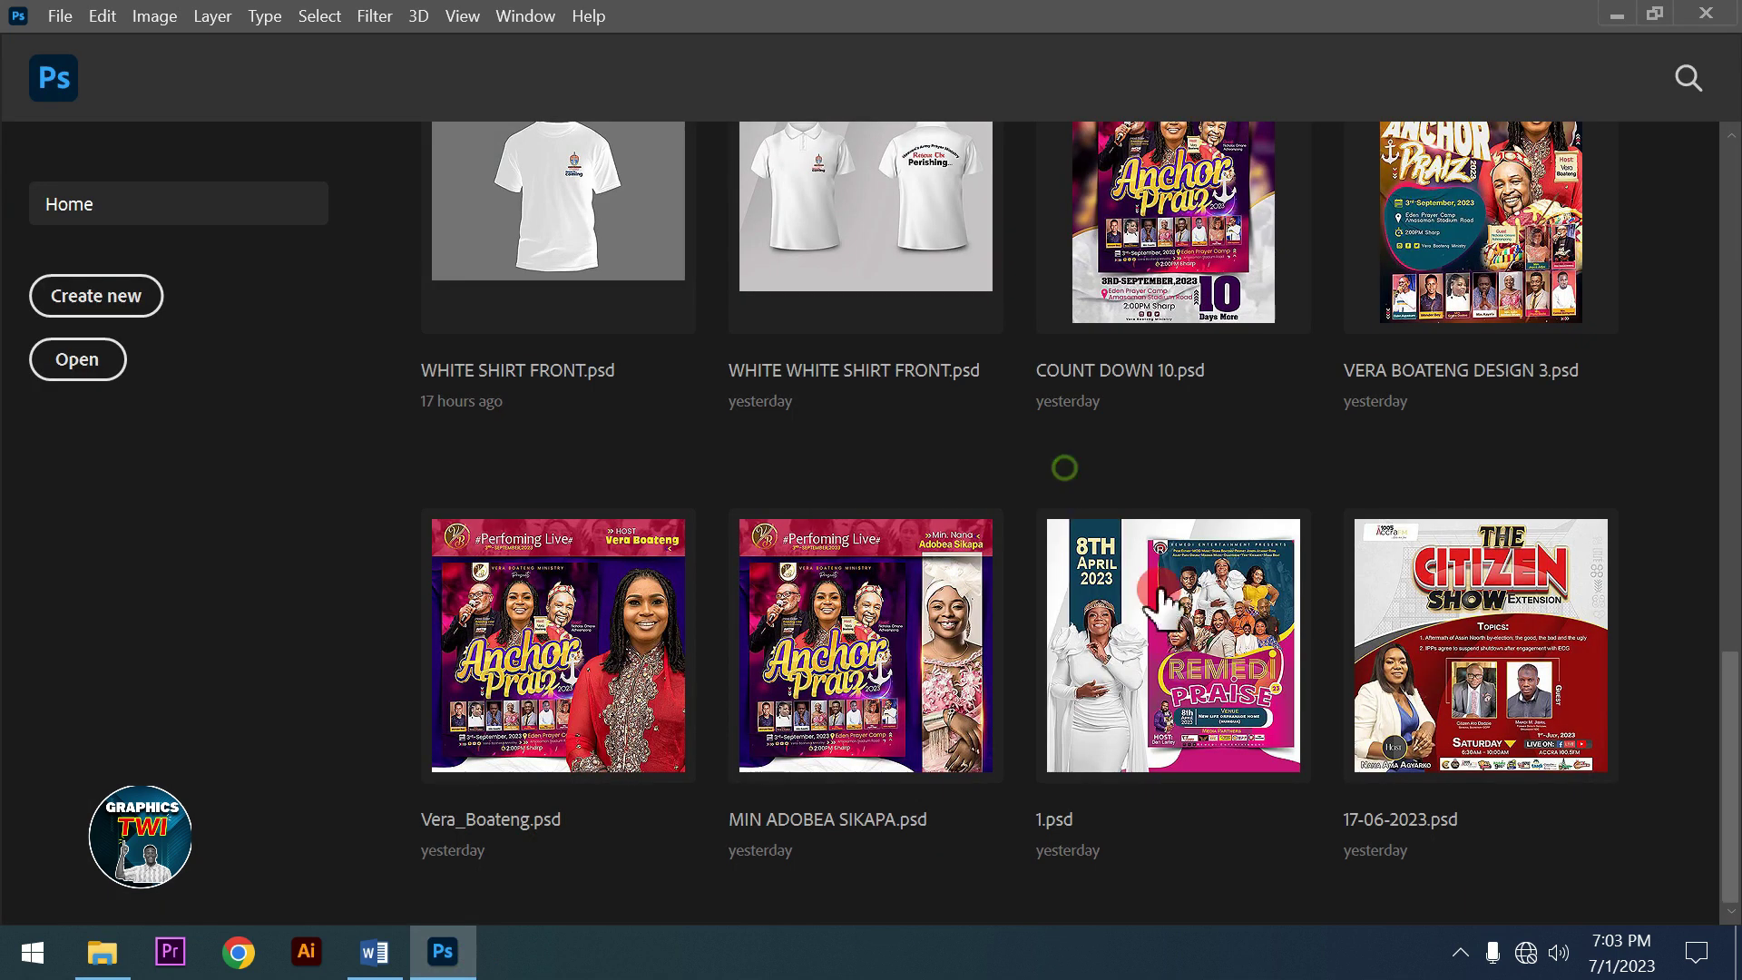
pyautogui.click(107, 304)
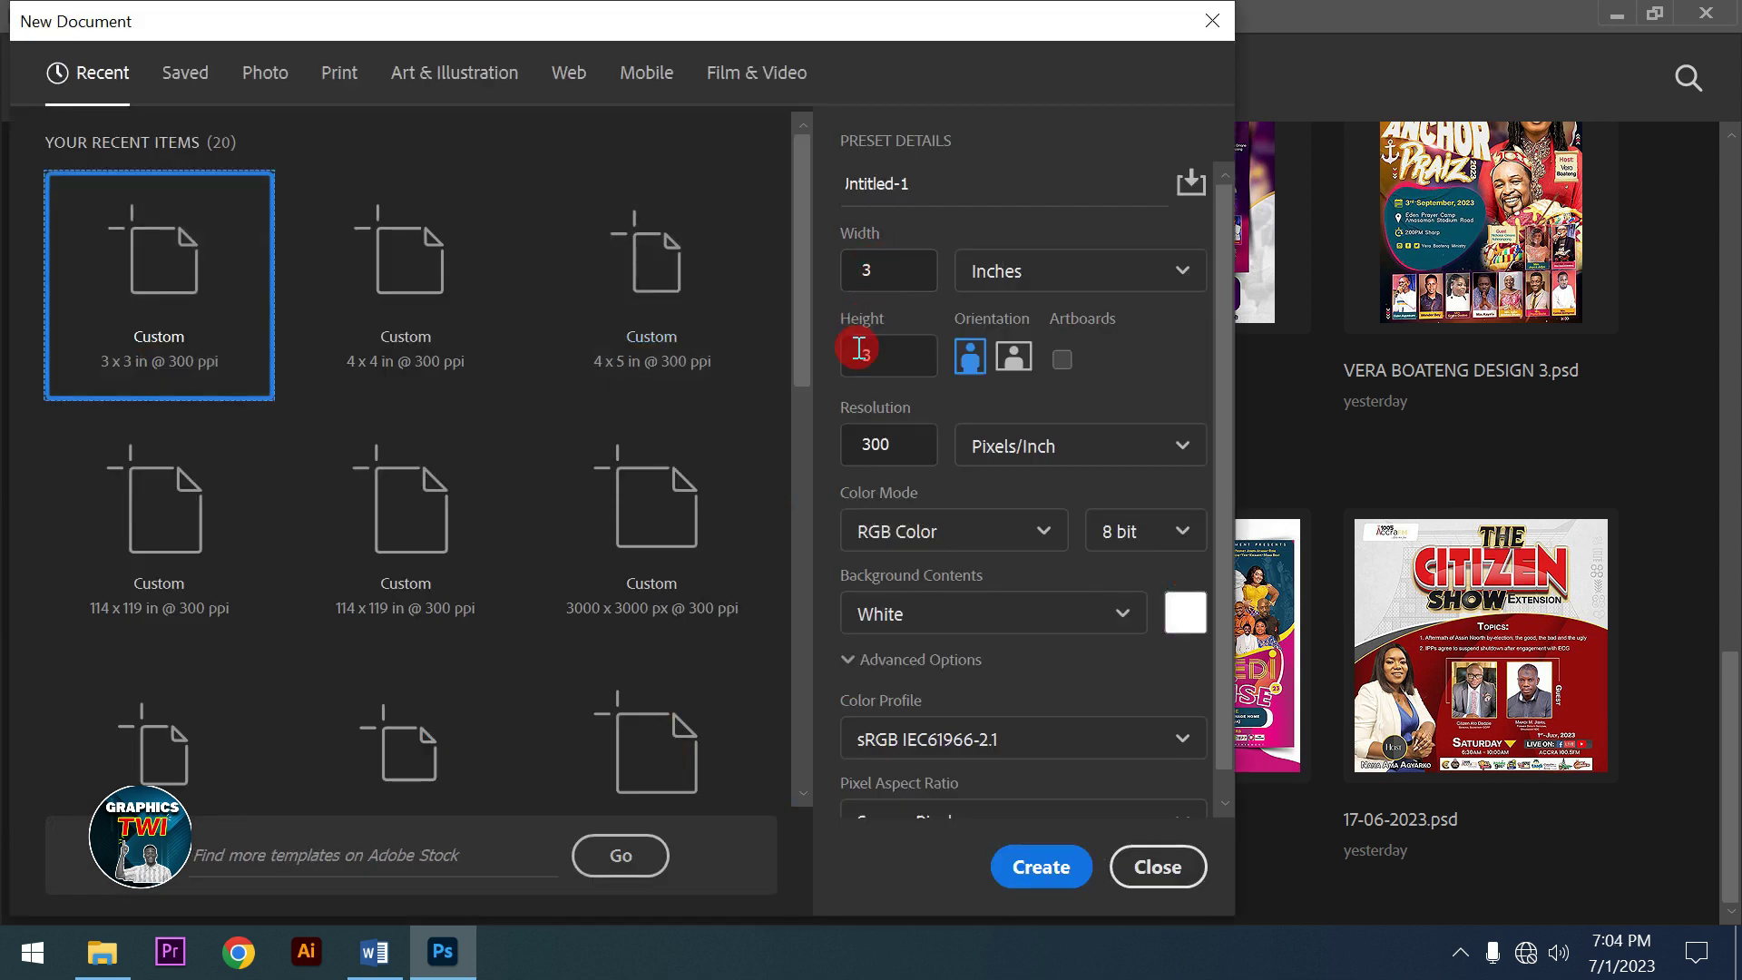
pyautogui.click(1073, 270)
pyautogui.click(1019, 873)
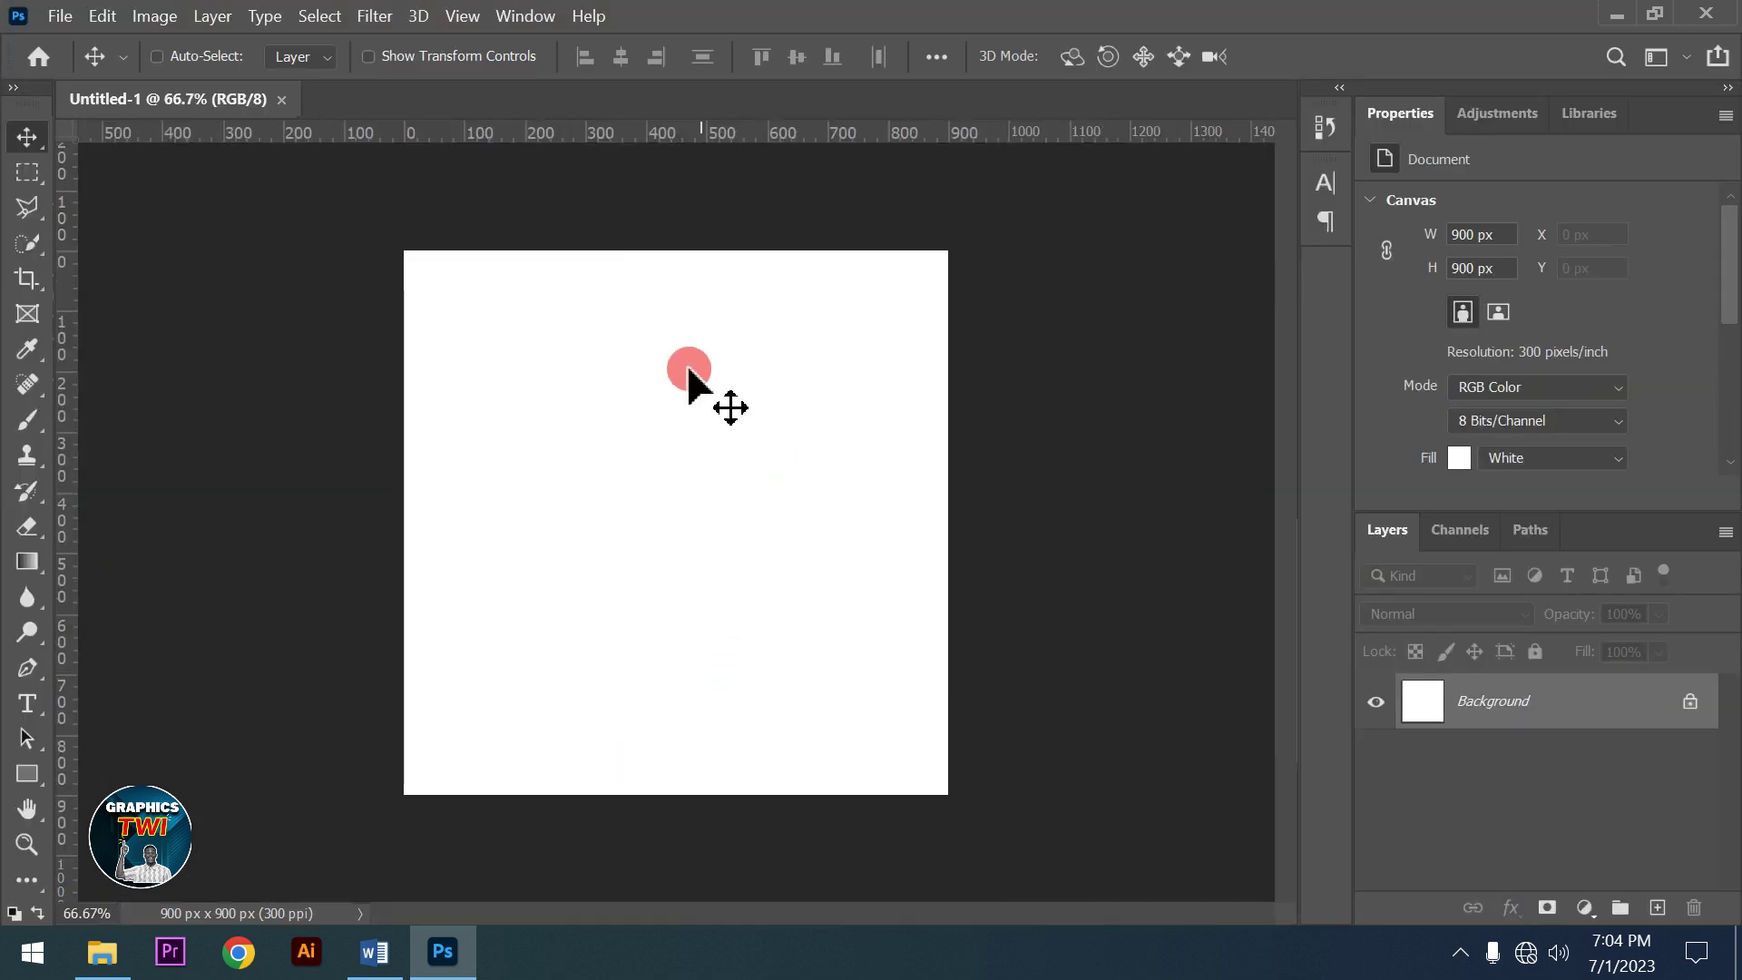
# Place the blue-white ink splatter image on the canvas, scaled to 942 × 942 px to cover it
pyautogui.click(103, 953)
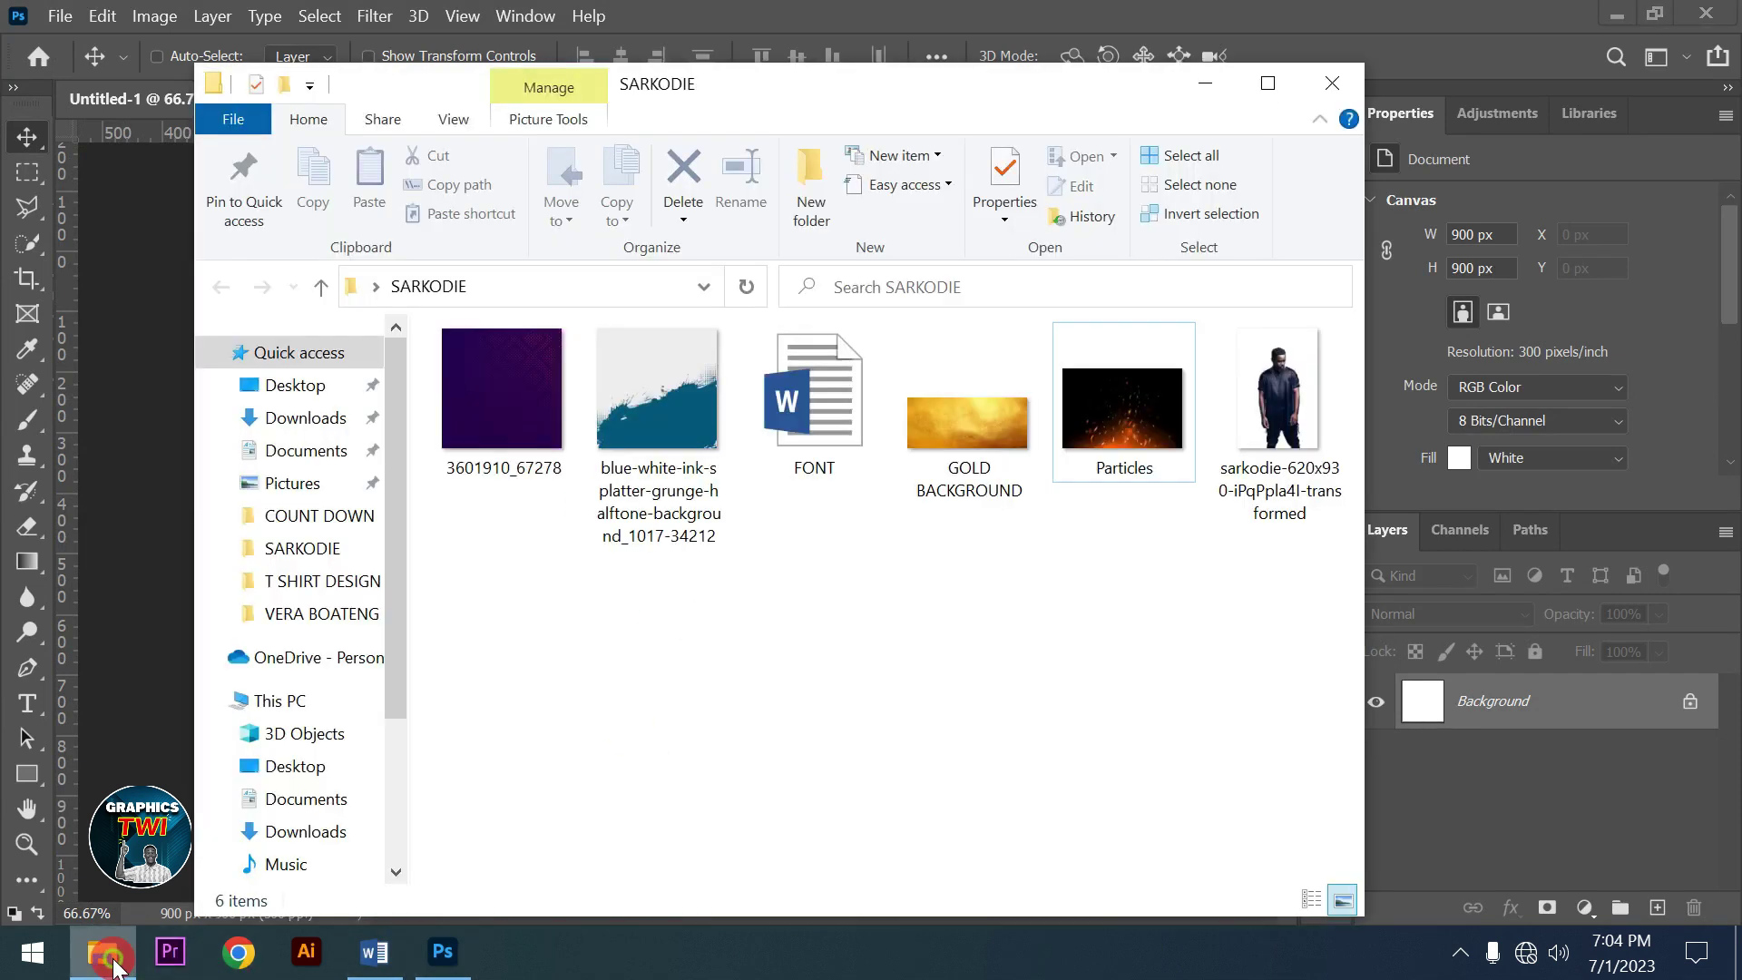
pyautogui.click(712, 426)
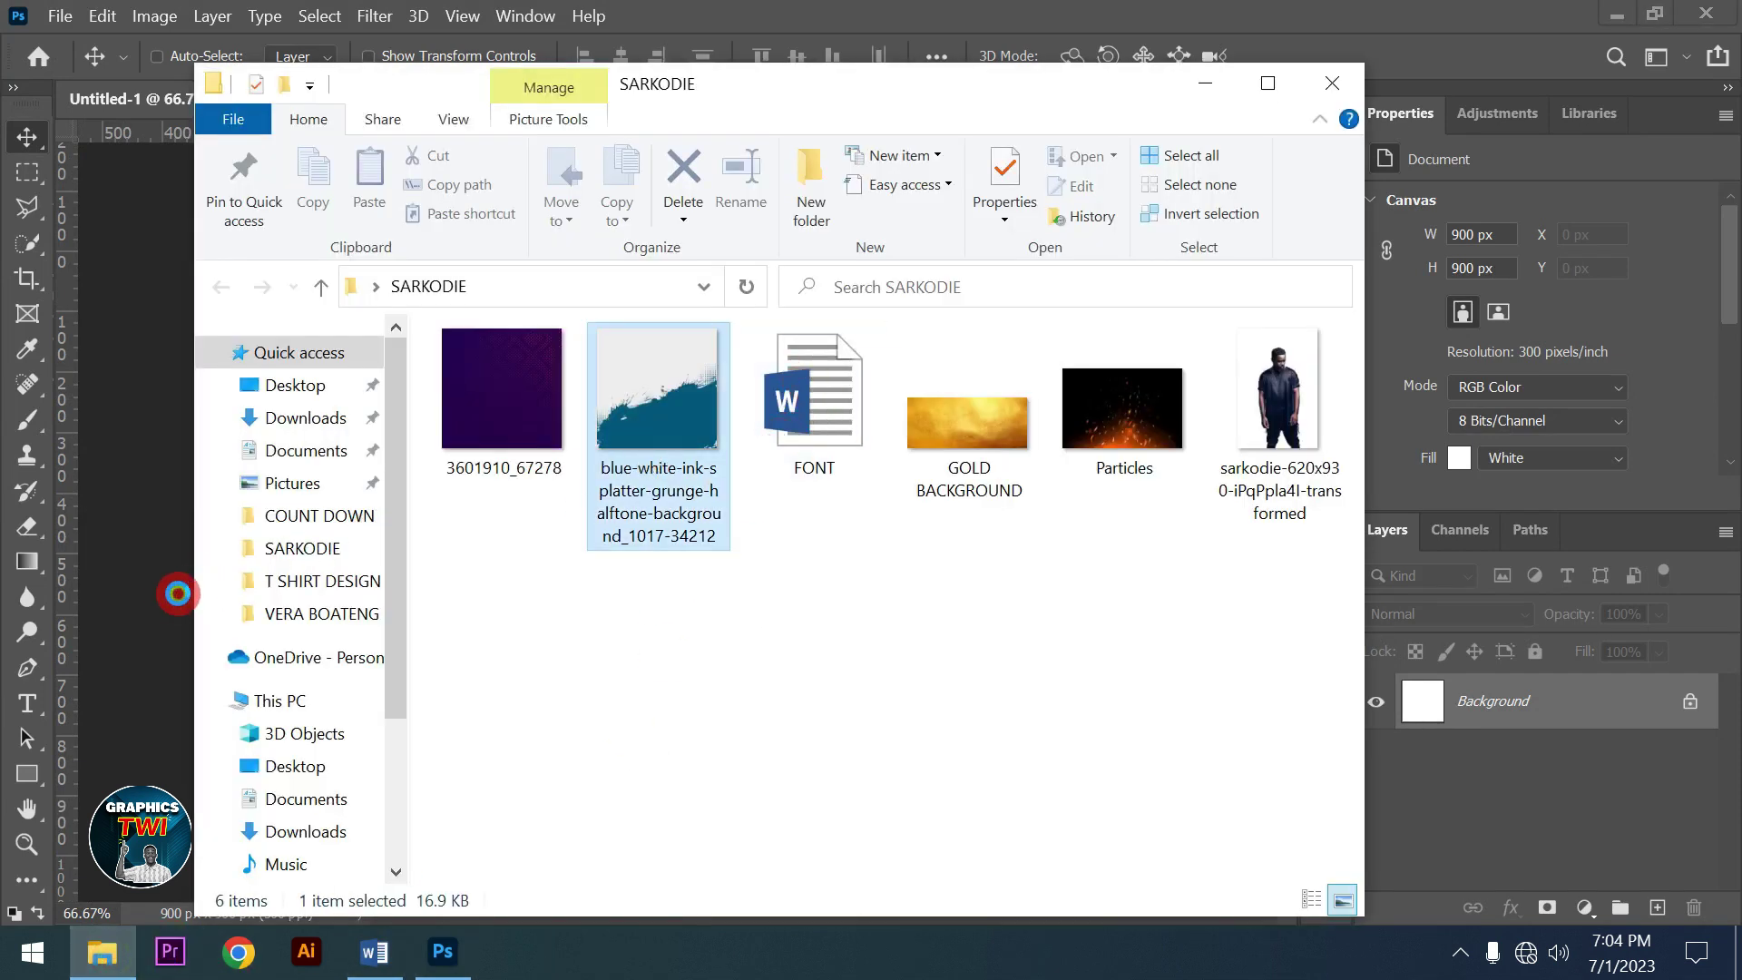
pyautogui.click(154, 597)
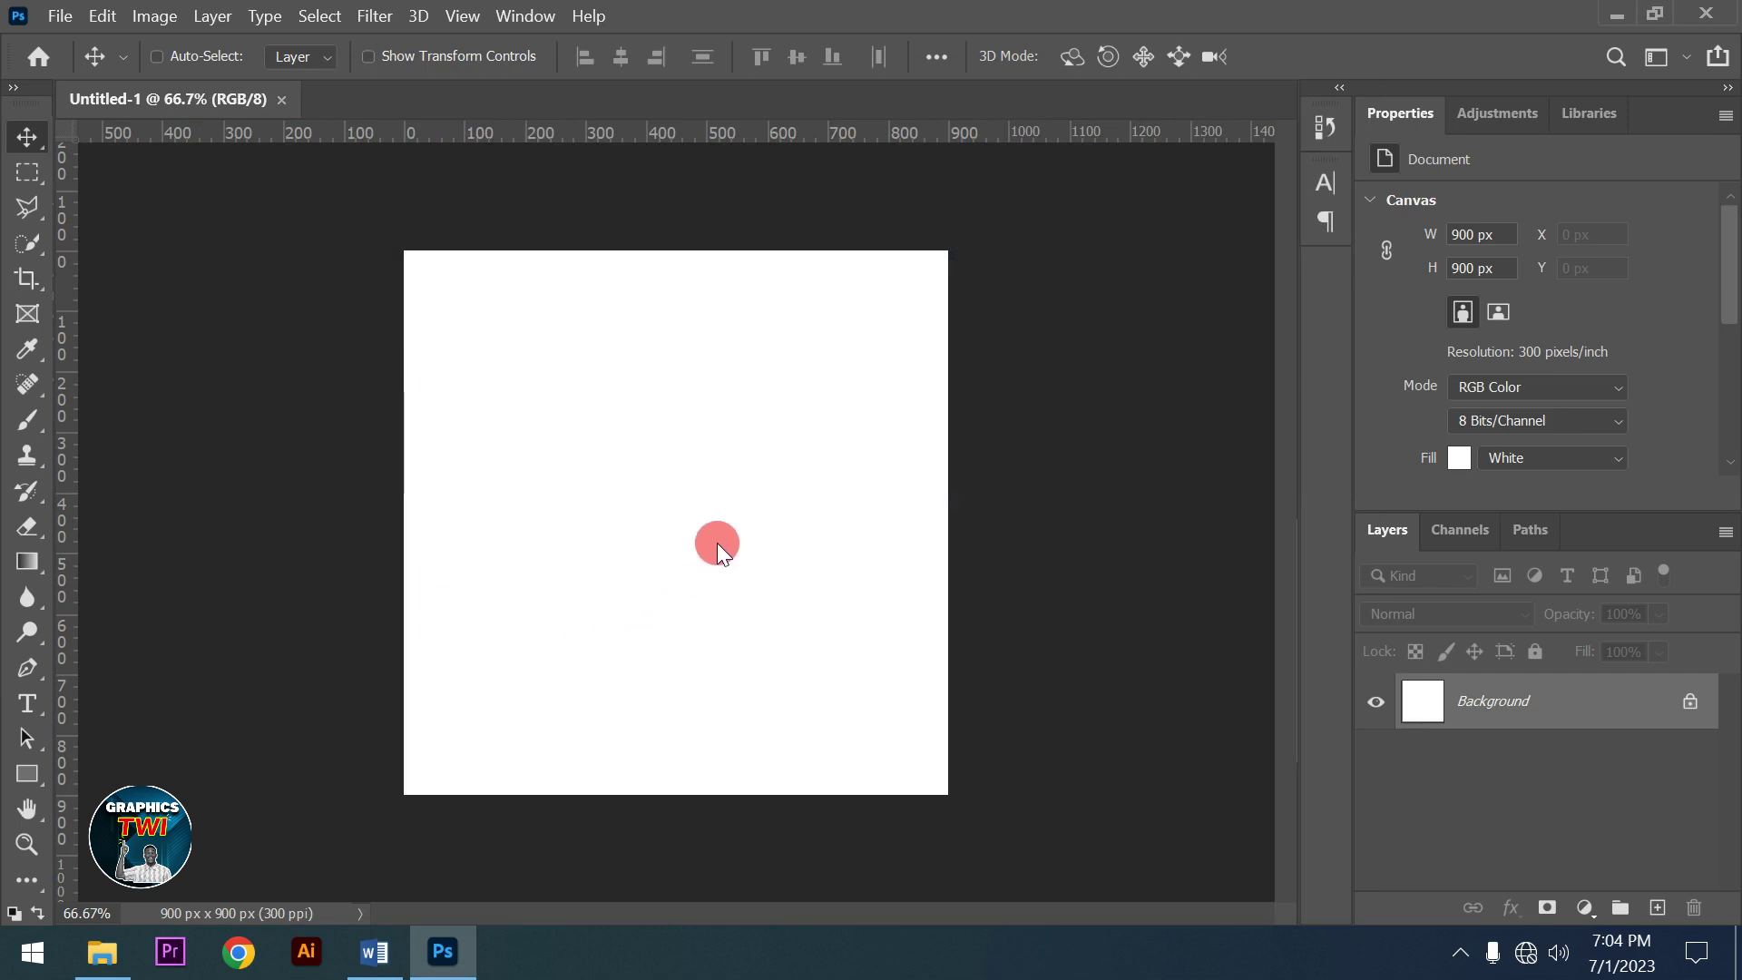
pyautogui.moveTo(848, 490); pyautogui.dragTo(853, 485)
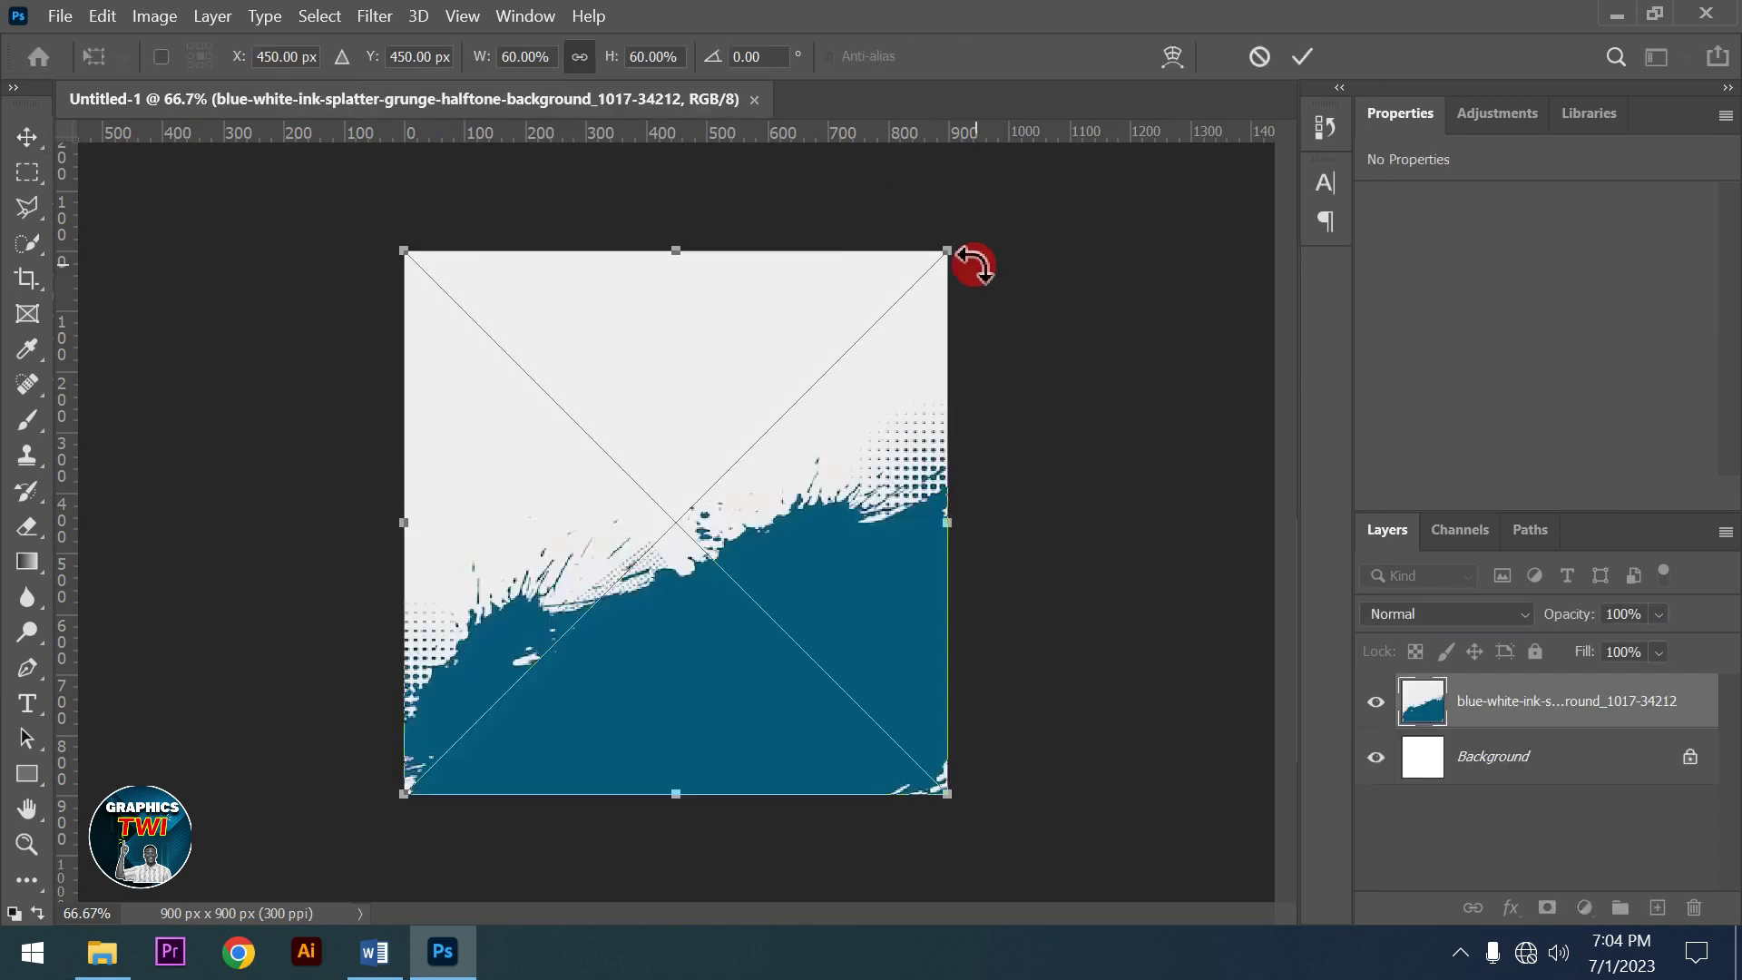
pyautogui.moveTo(944, 256); pyautogui.dragTo(970, 245)
pyautogui.click(1299, 58)
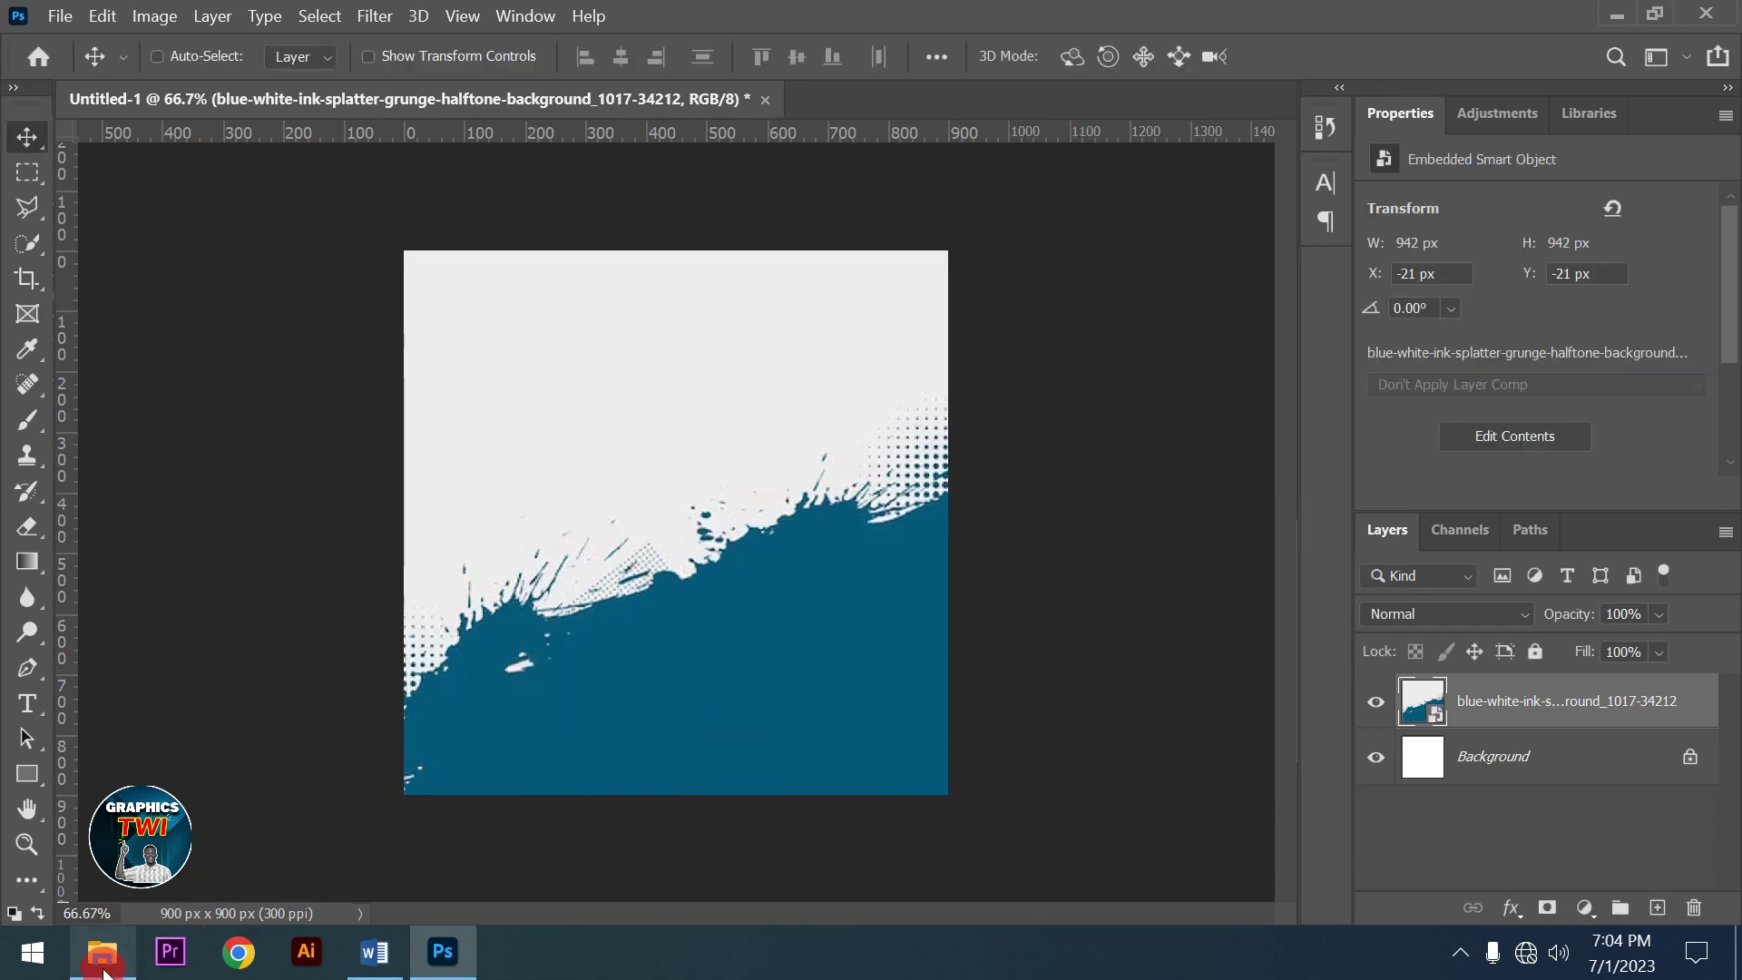
# Place the Sarkodie portrait, scaled to about 39% and positioned on the left of the canvas
pyautogui.click(102, 953)
pyautogui.click(1296, 400)
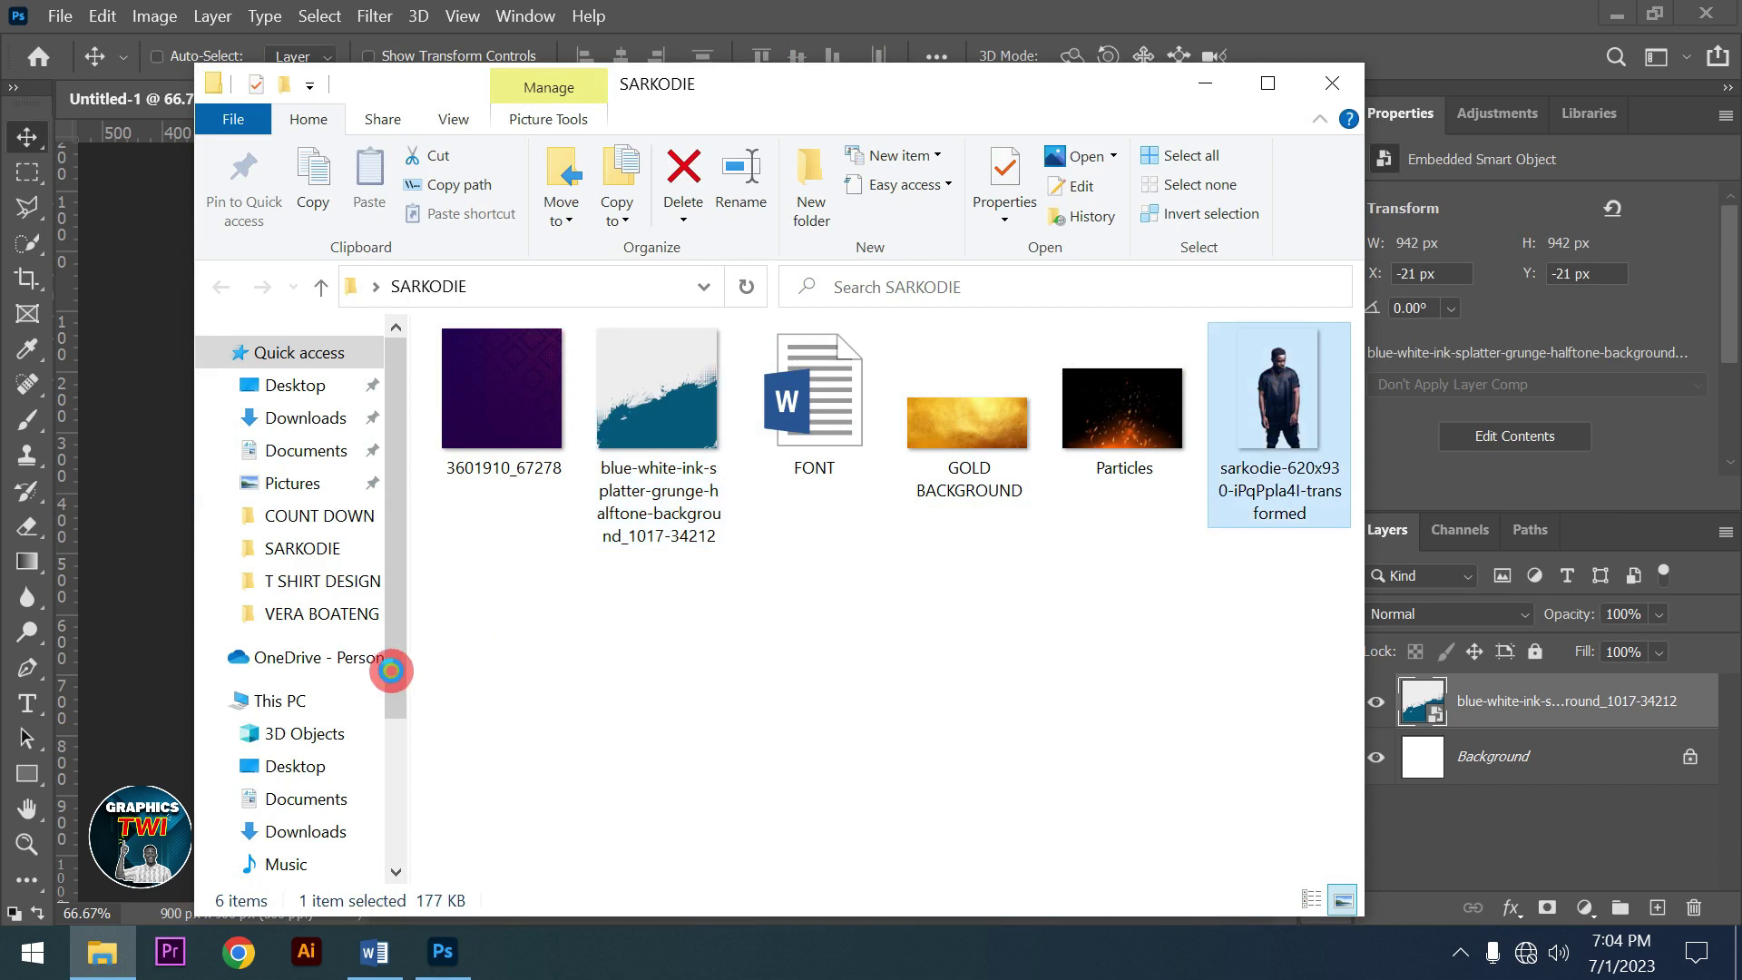
pyautogui.click(120, 693)
pyautogui.moveTo(334, 662); pyautogui.dragTo(388, 661)
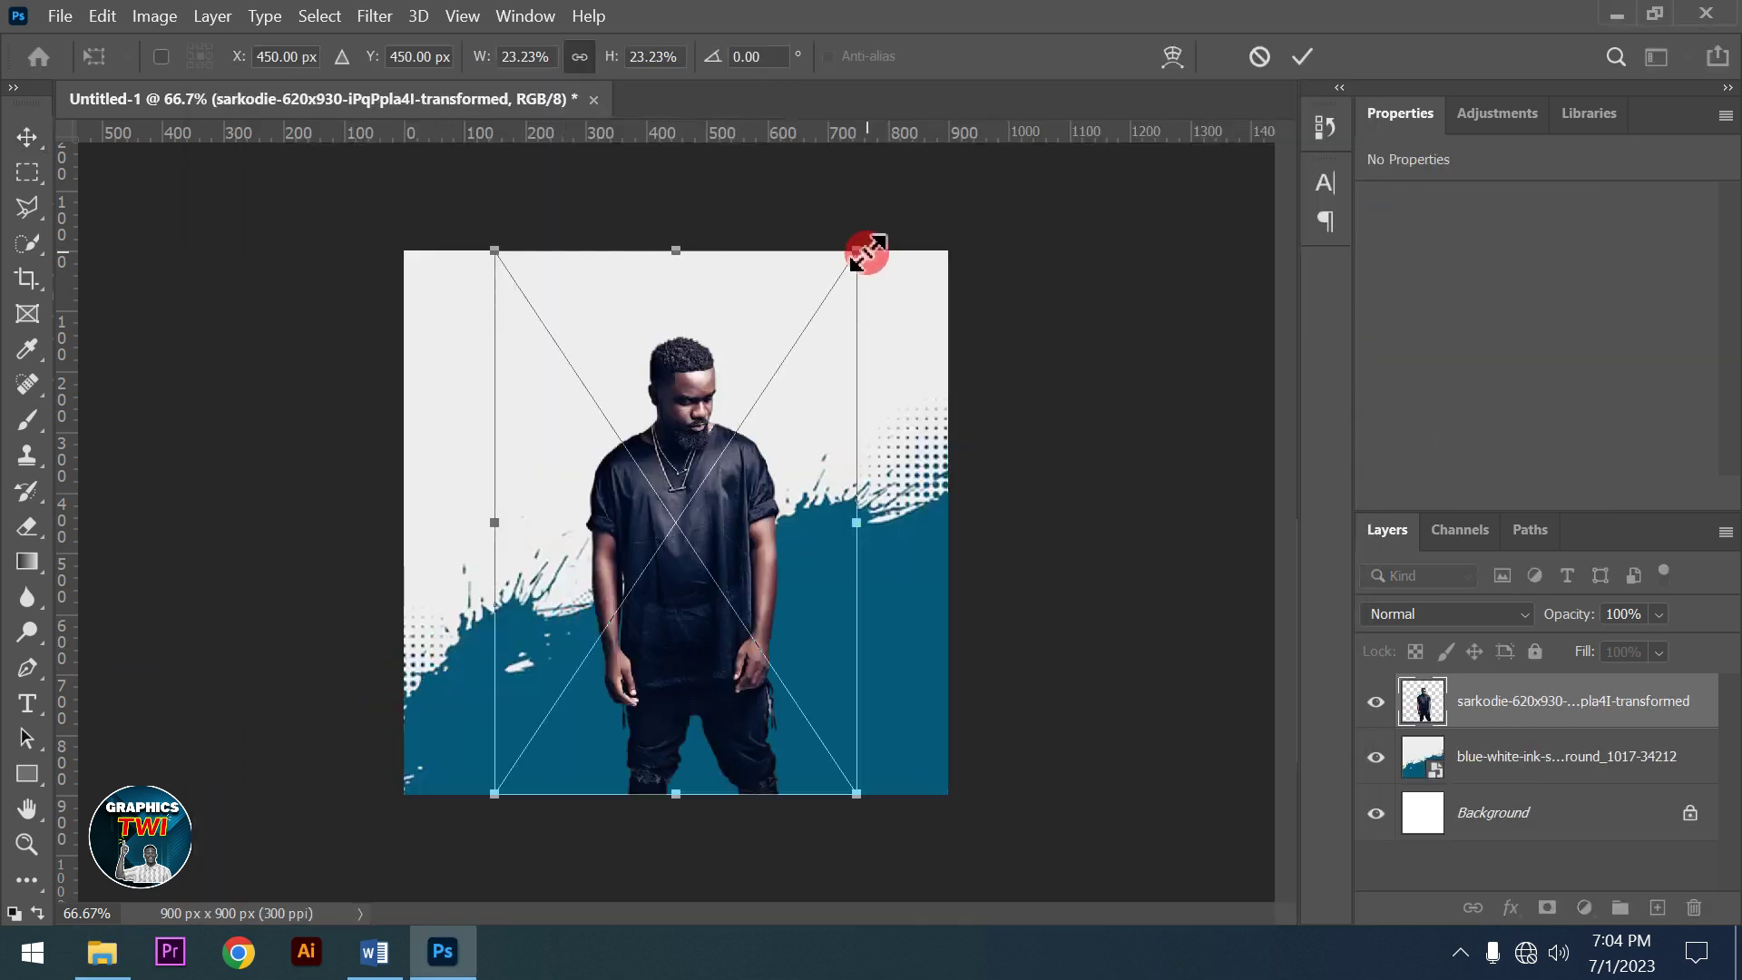
pyautogui.moveTo(866, 251); pyautogui.dragTo(982, 116)
pyautogui.moveTo(876, 582); pyautogui.dragTo(750, 622)
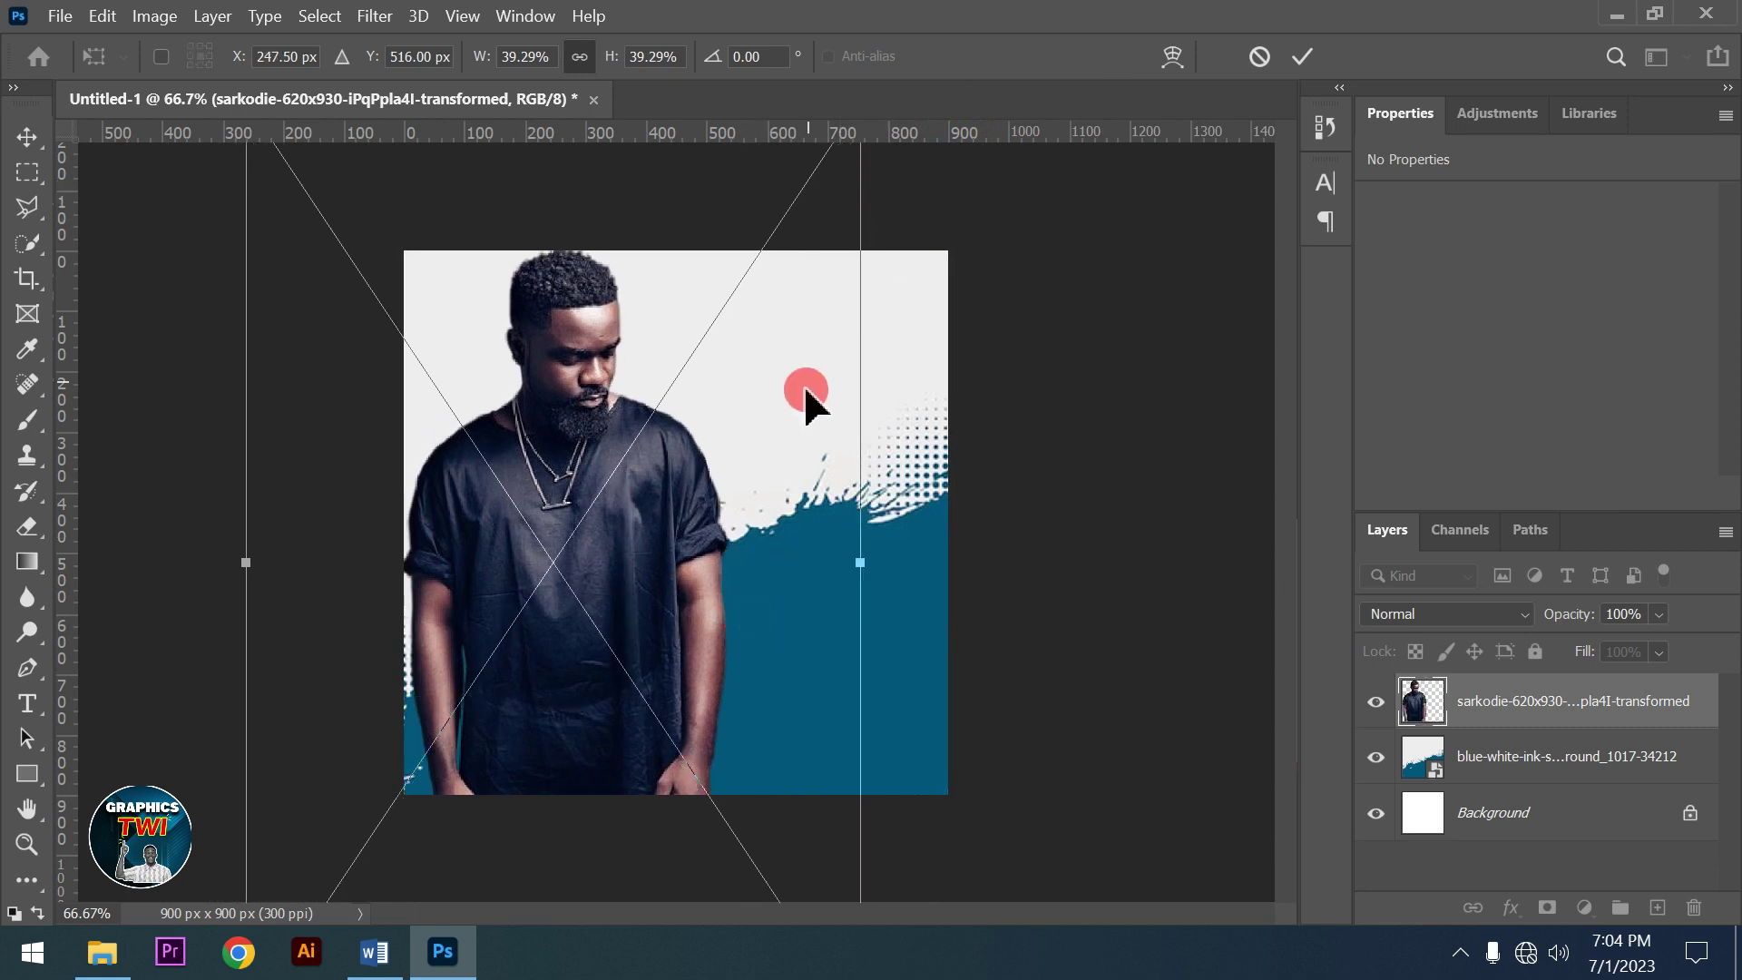
pyautogui.moveTo(805, 390); pyautogui.dragTo(800, 378)
pyautogui.click(1302, 57)
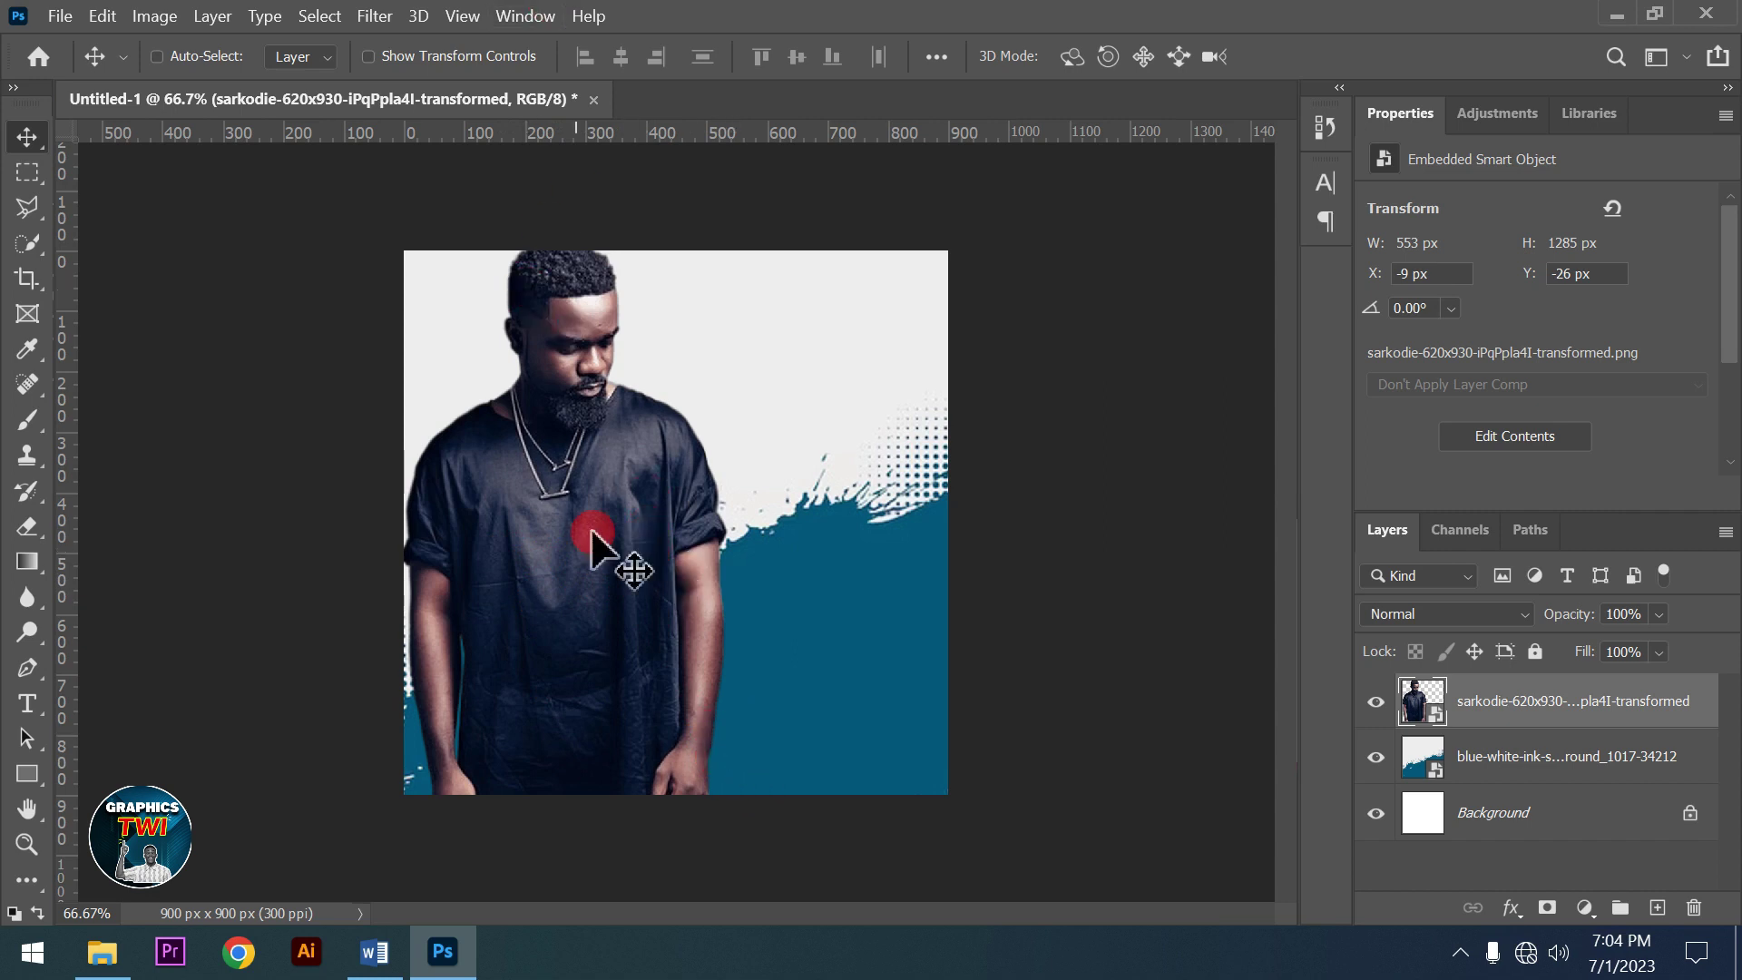
# Reposition the portrait and enlarge it to about 43.5% so his head and torso fill the left side
pyautogui.moveTo(622, 532); pyautogui.dragTo(595, 681)
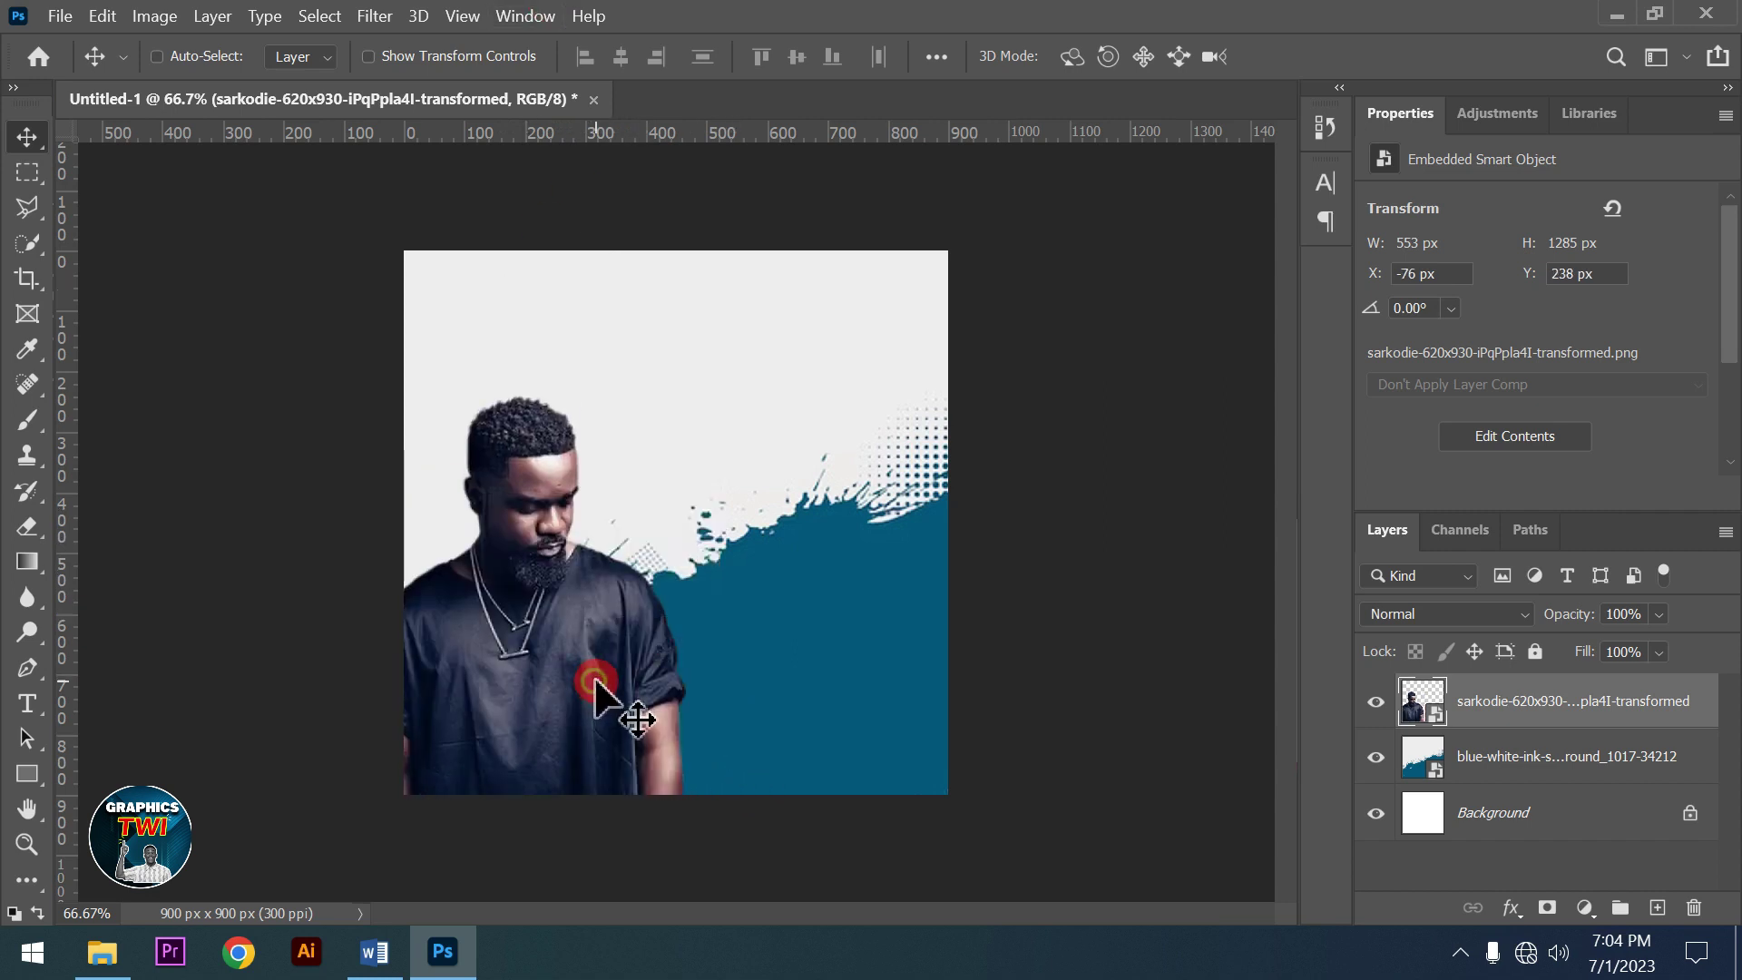
pyautogui.hotkey('ctrl', 't')
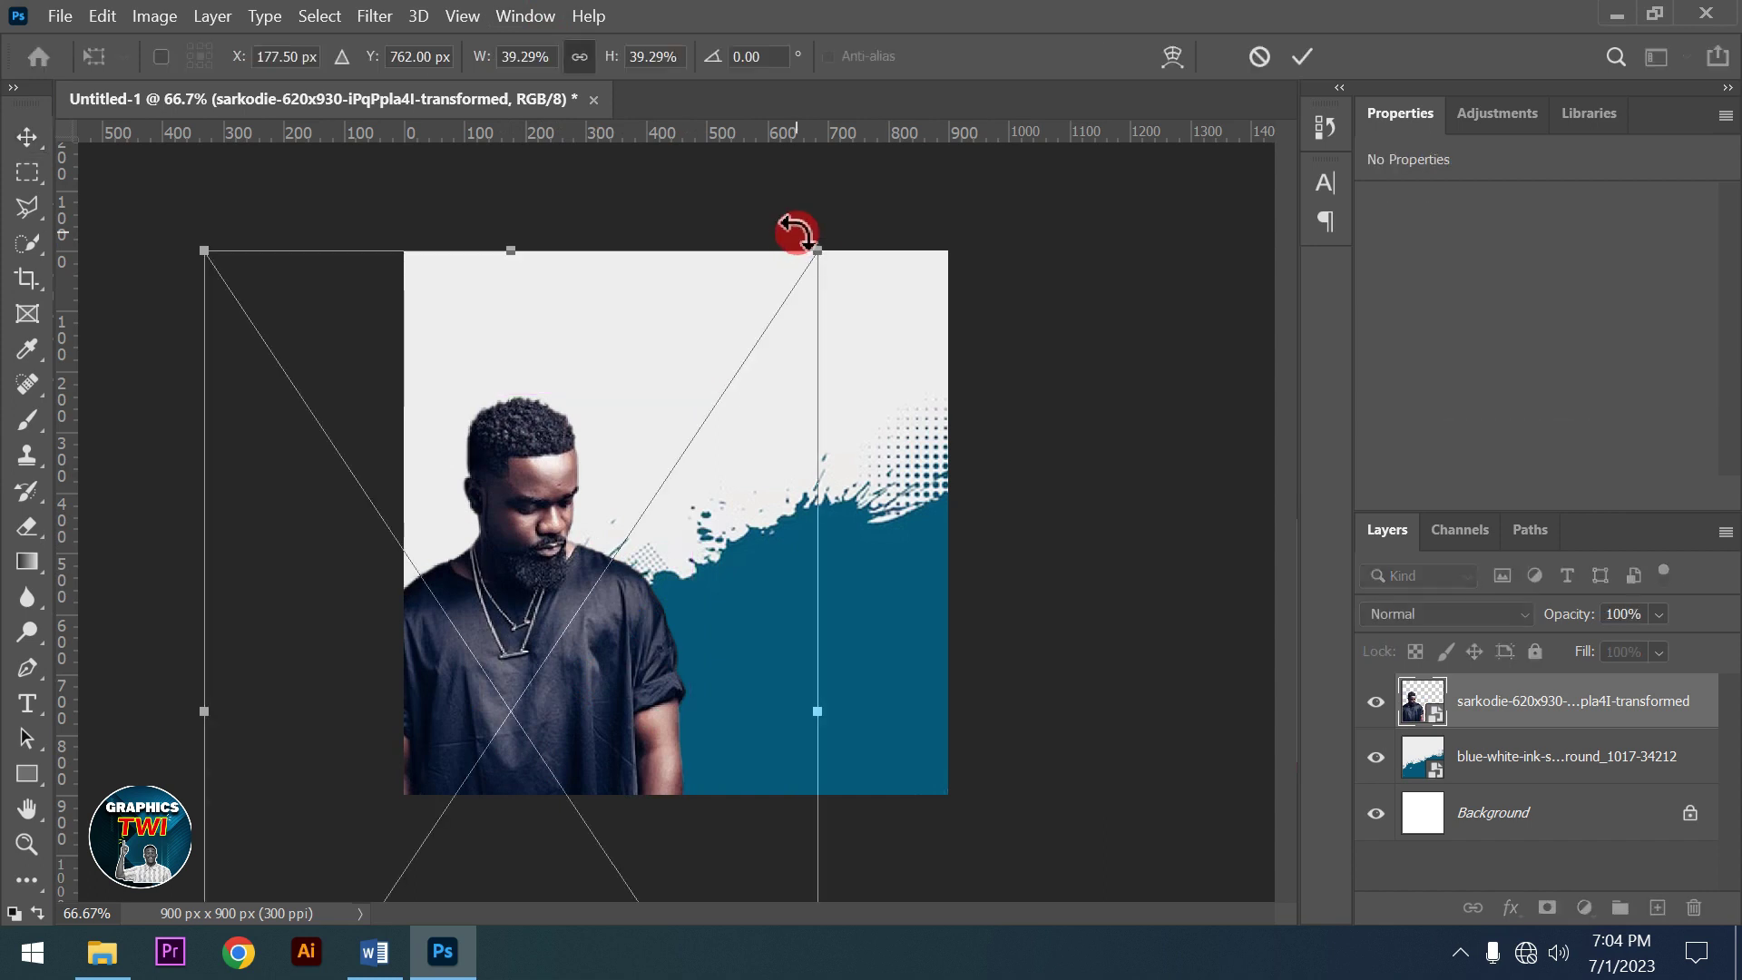
pyautogui.moveTo(816, 244); pyautogui.dragTo(850, 200)
pyautogui.moveTo(671, 702); pyautogui.dragTo(730, 580)
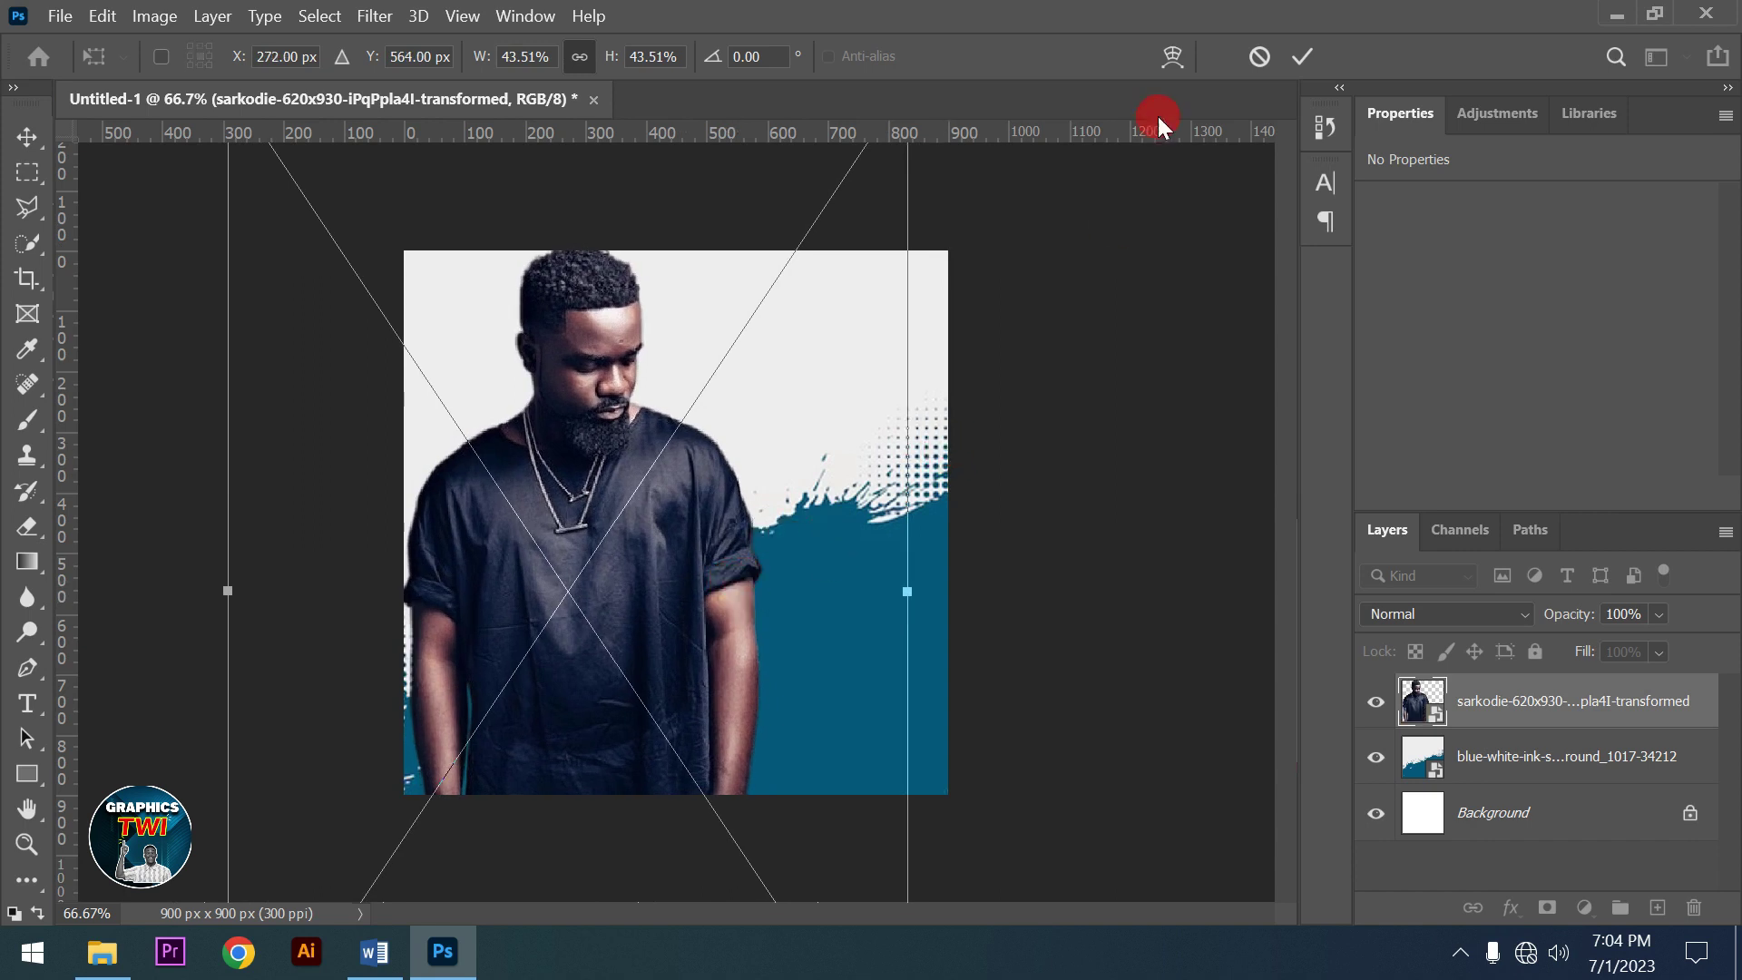
pyautogui.click(1293, 58)
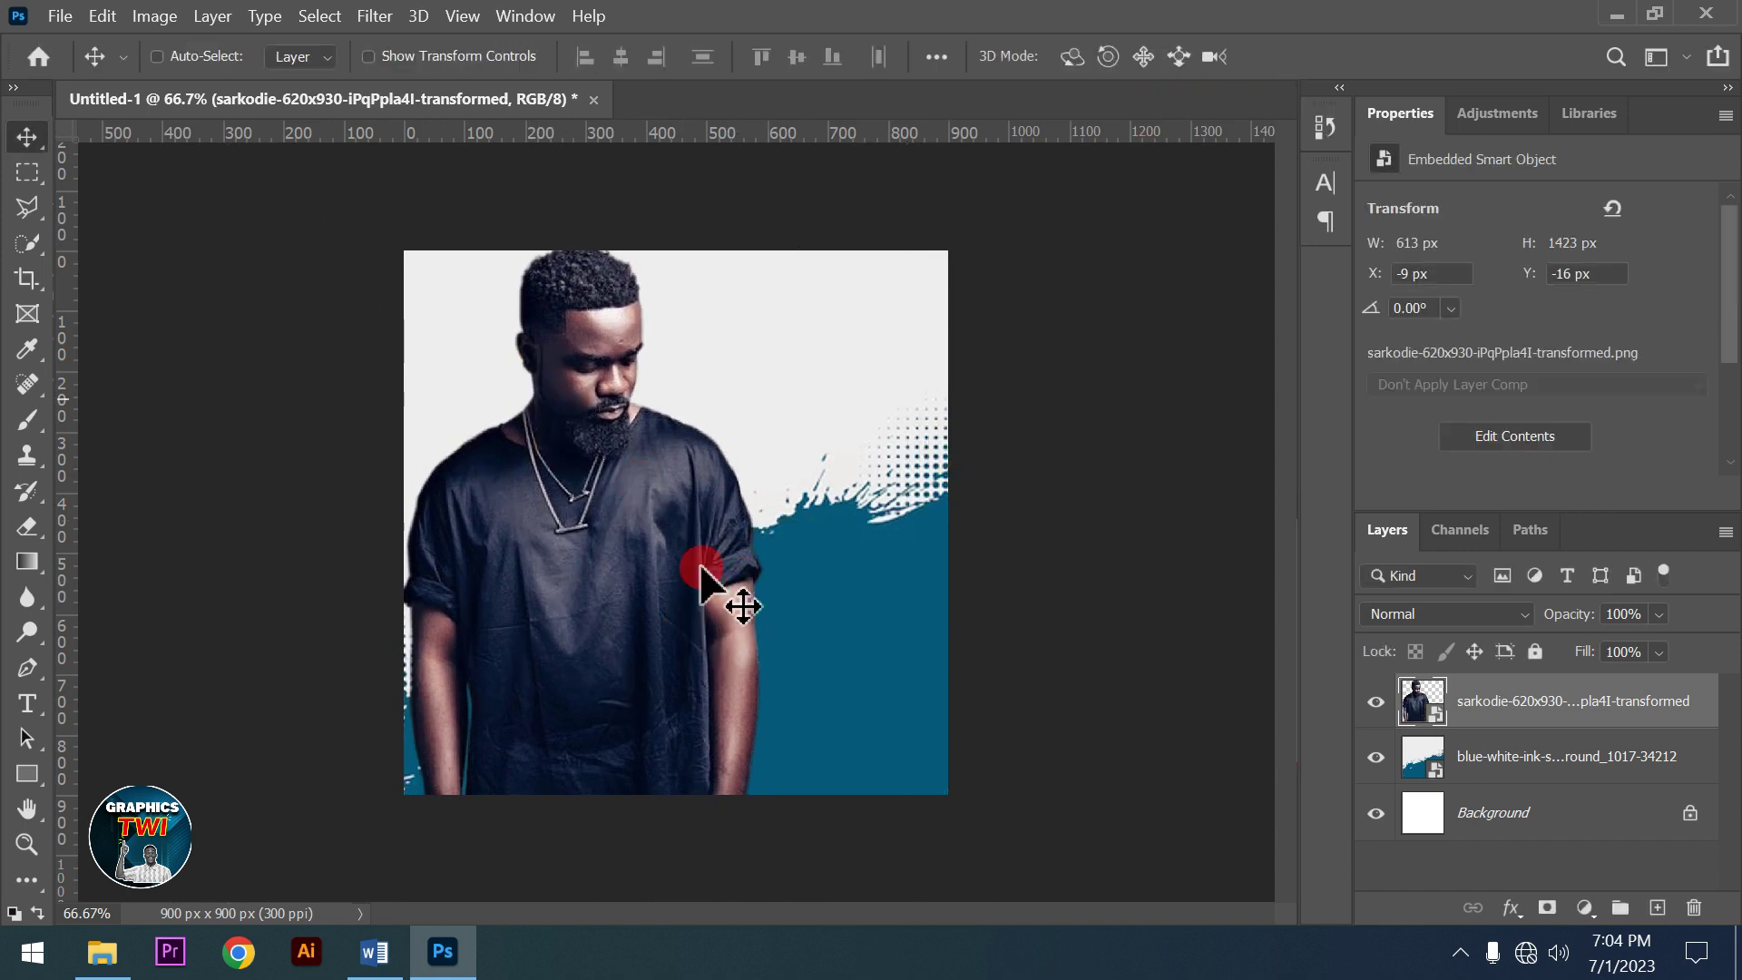
pyautogui.click(383, 20)
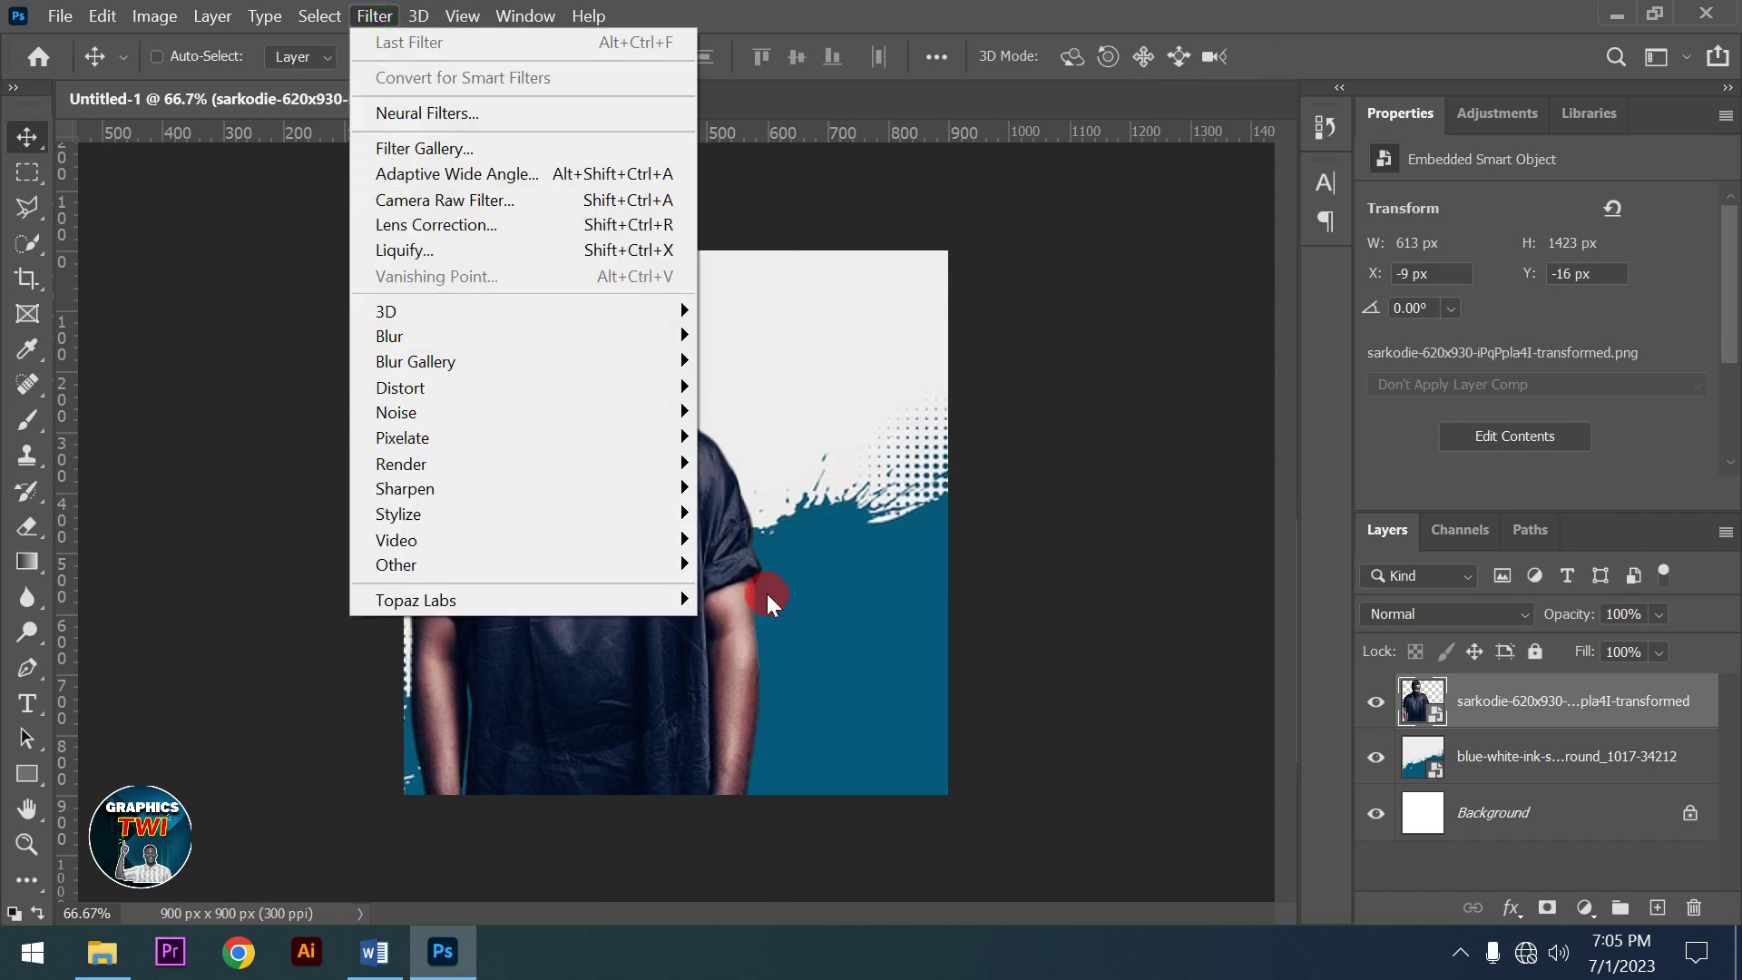
# Run Topaz Adjust 5 on the portrait and choose the HDR Collection's Dynamic Pop II preset
pyautogui.moveTo(676, 599)
pyautogui.click(739, 600)
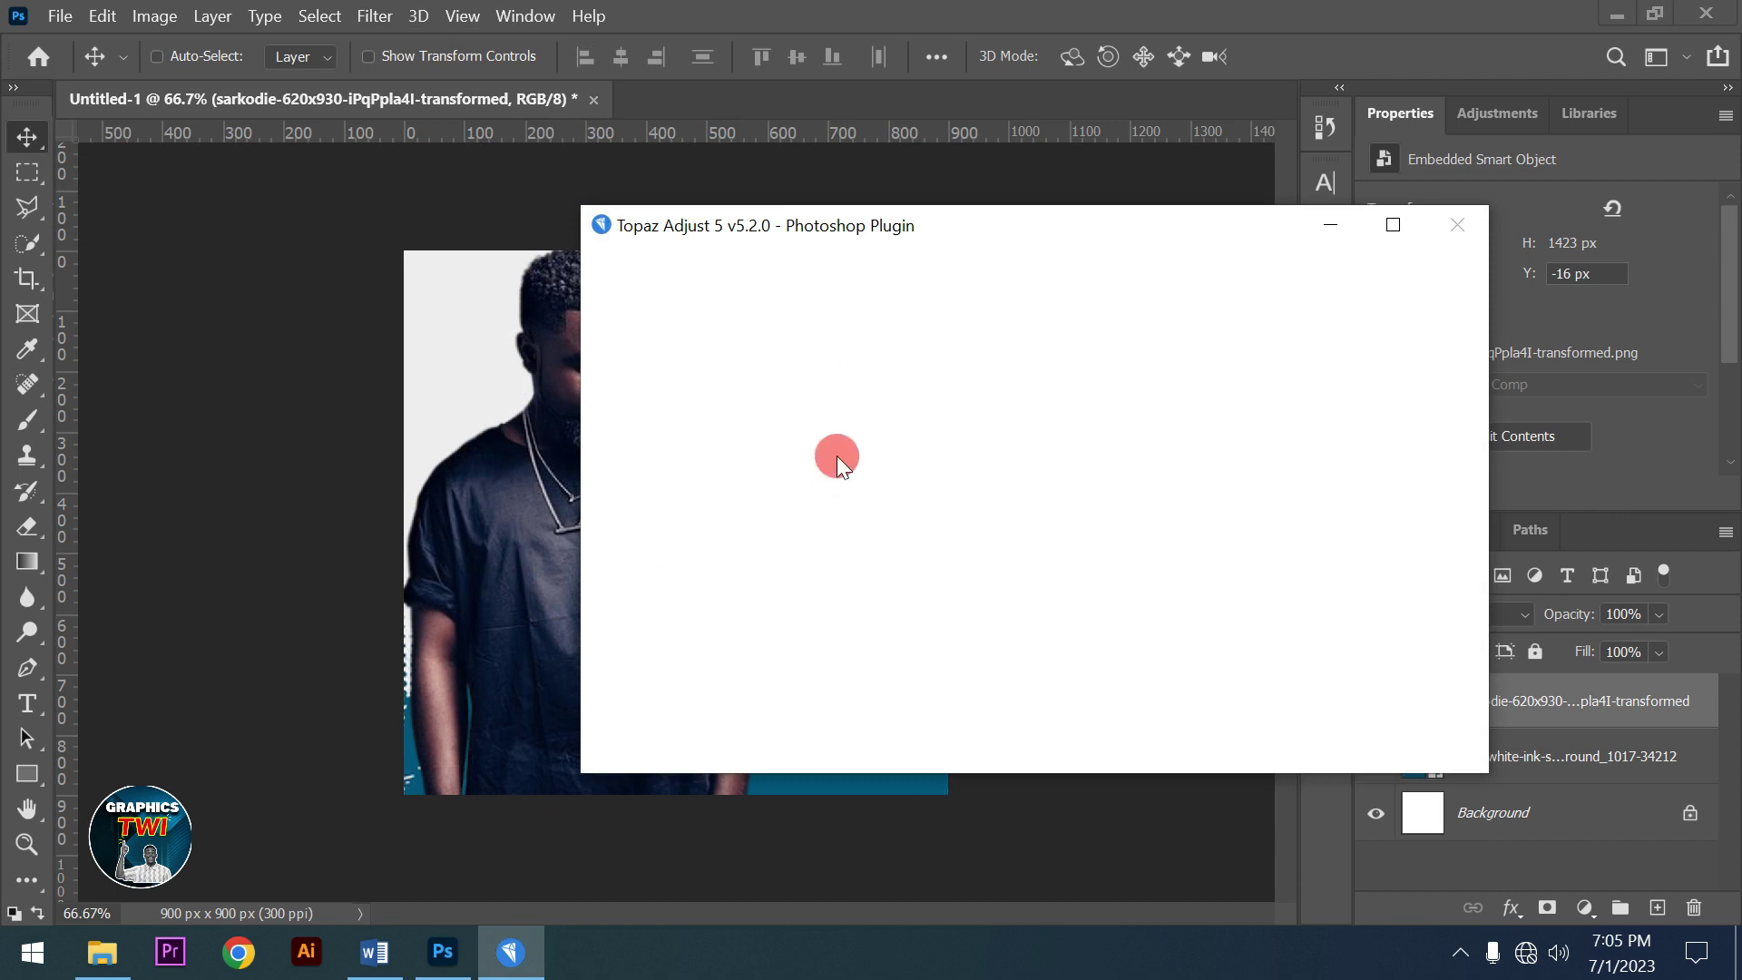
pyautogui.click(679, 583)
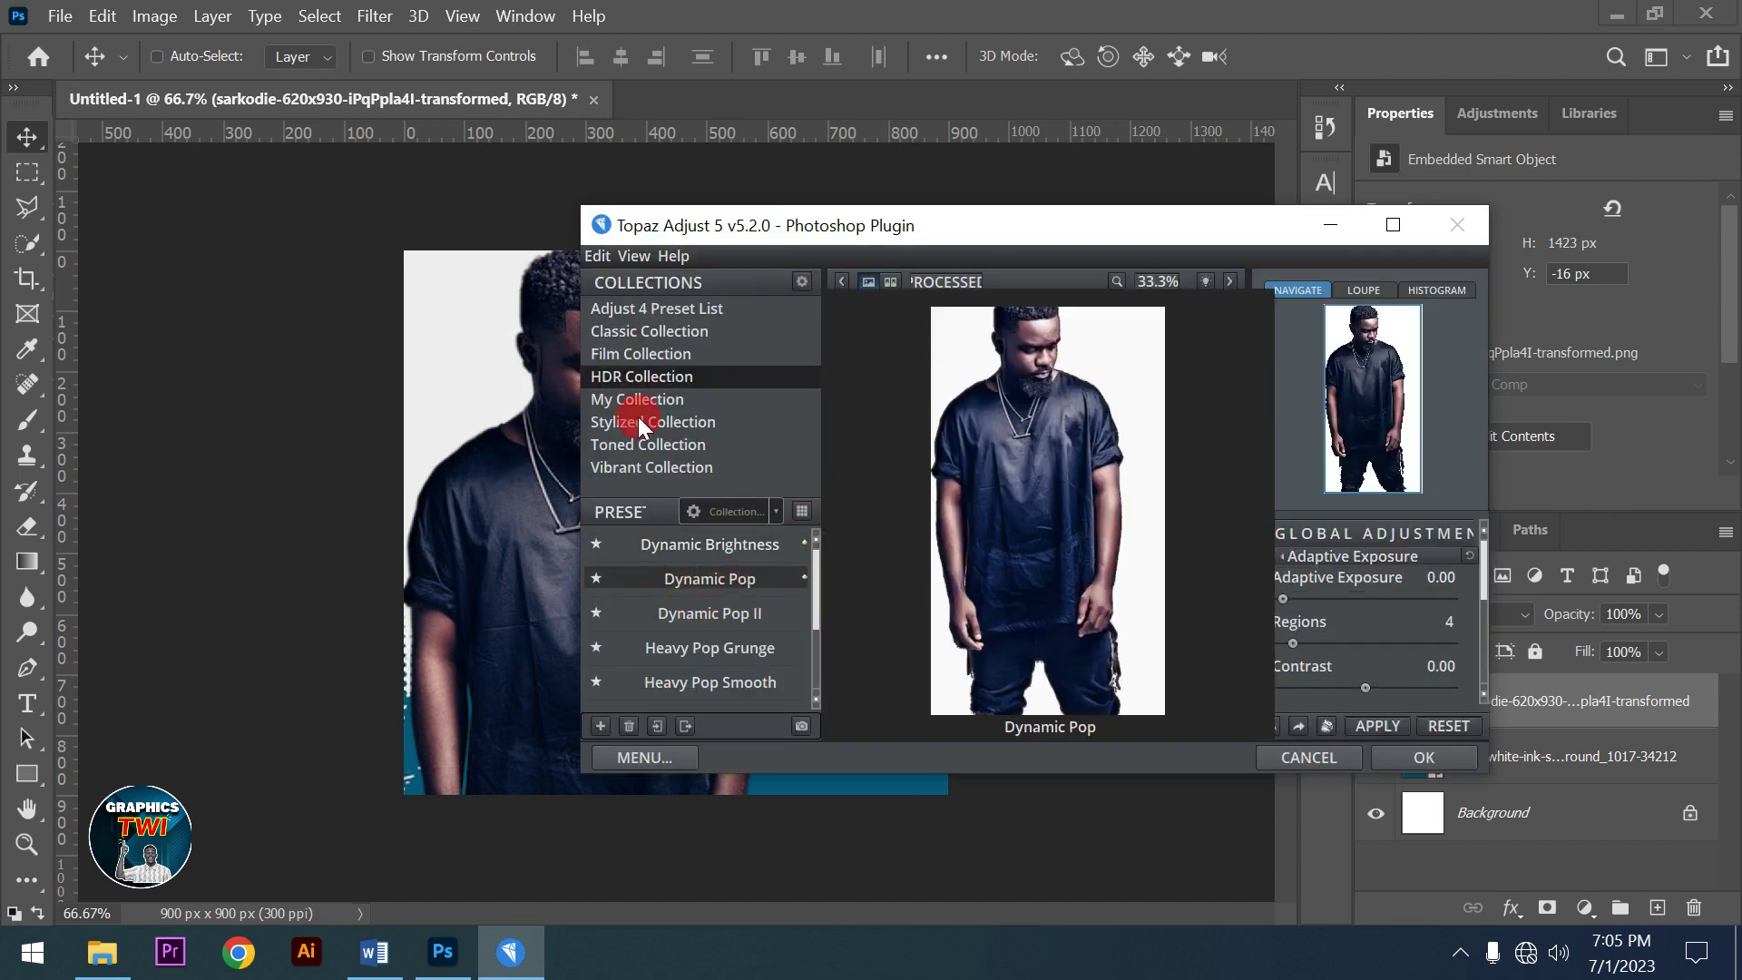
pyautogui.click(617, 387)
pyautogui.click(680, 650)
pyautogui.click(694, 611)
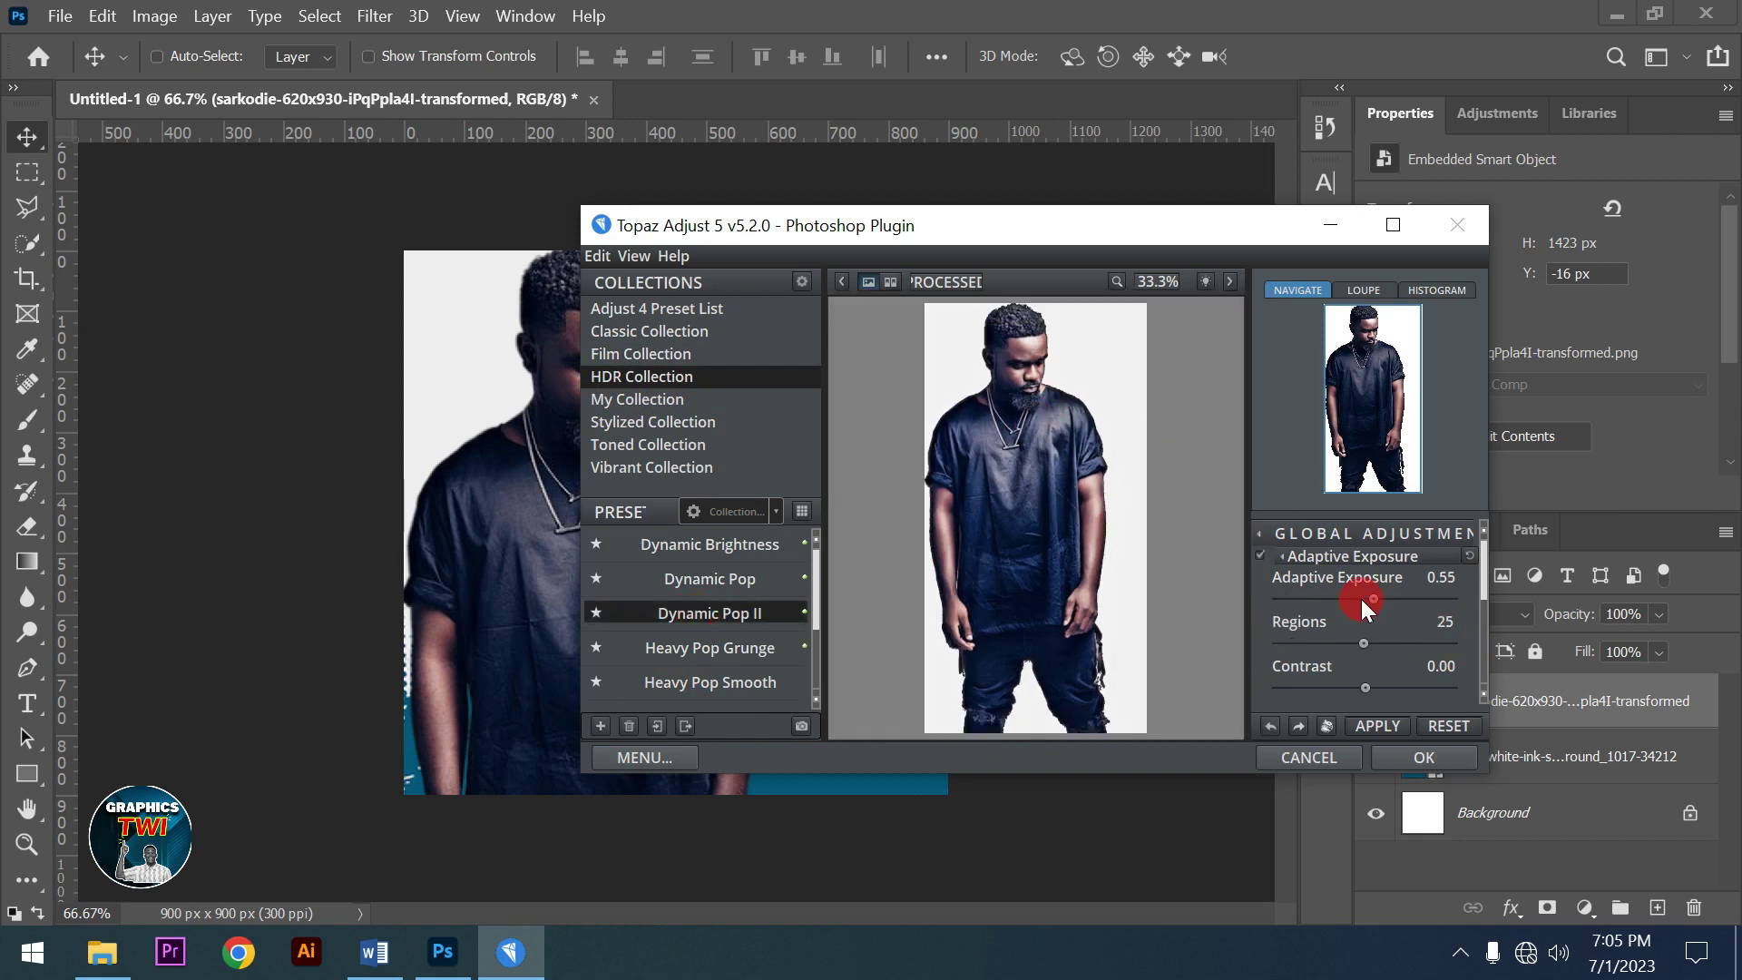
# Raise Adaptive Exposure to 0.62, adjust Regions, and apply the filter to the portrait
pyautogui.moveTo(1363, 601)
pyautogui.mouseDown()
pyautogui.moveTo(1386, 602)
pyautogui.moveTo(1363, 599)
pyautogui.mouseUp()
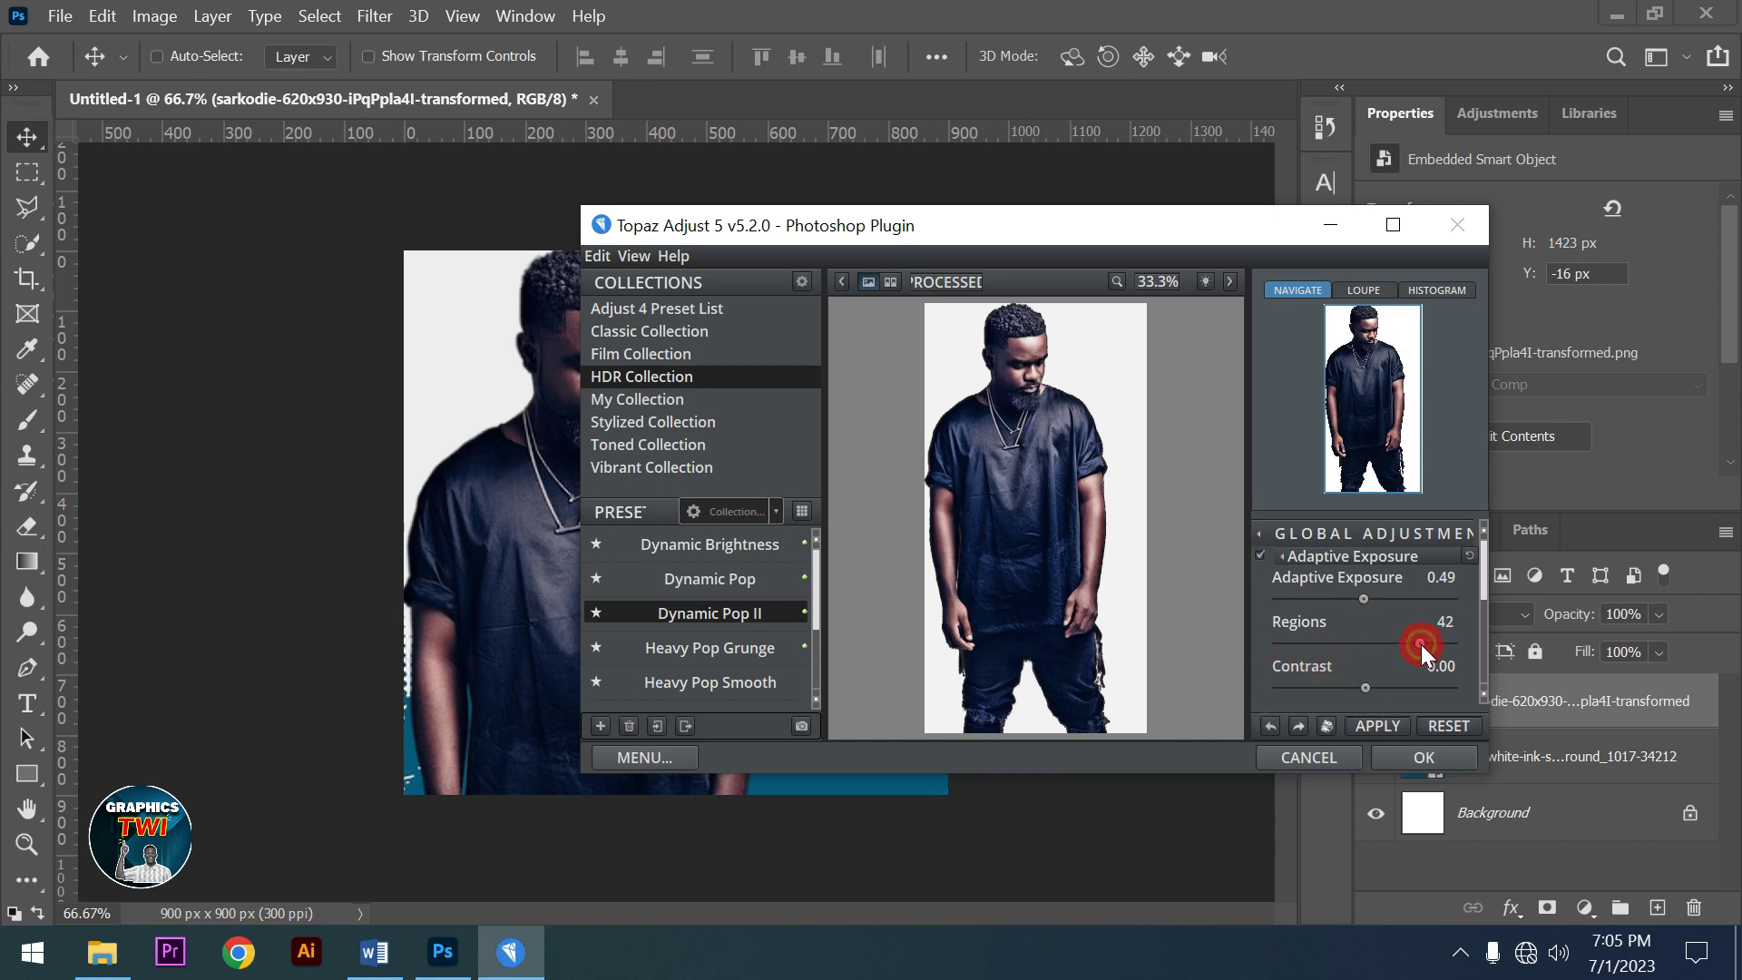
pyautogui.moveTo(1482, 601); pyautogui.dragTo(1484, 633)
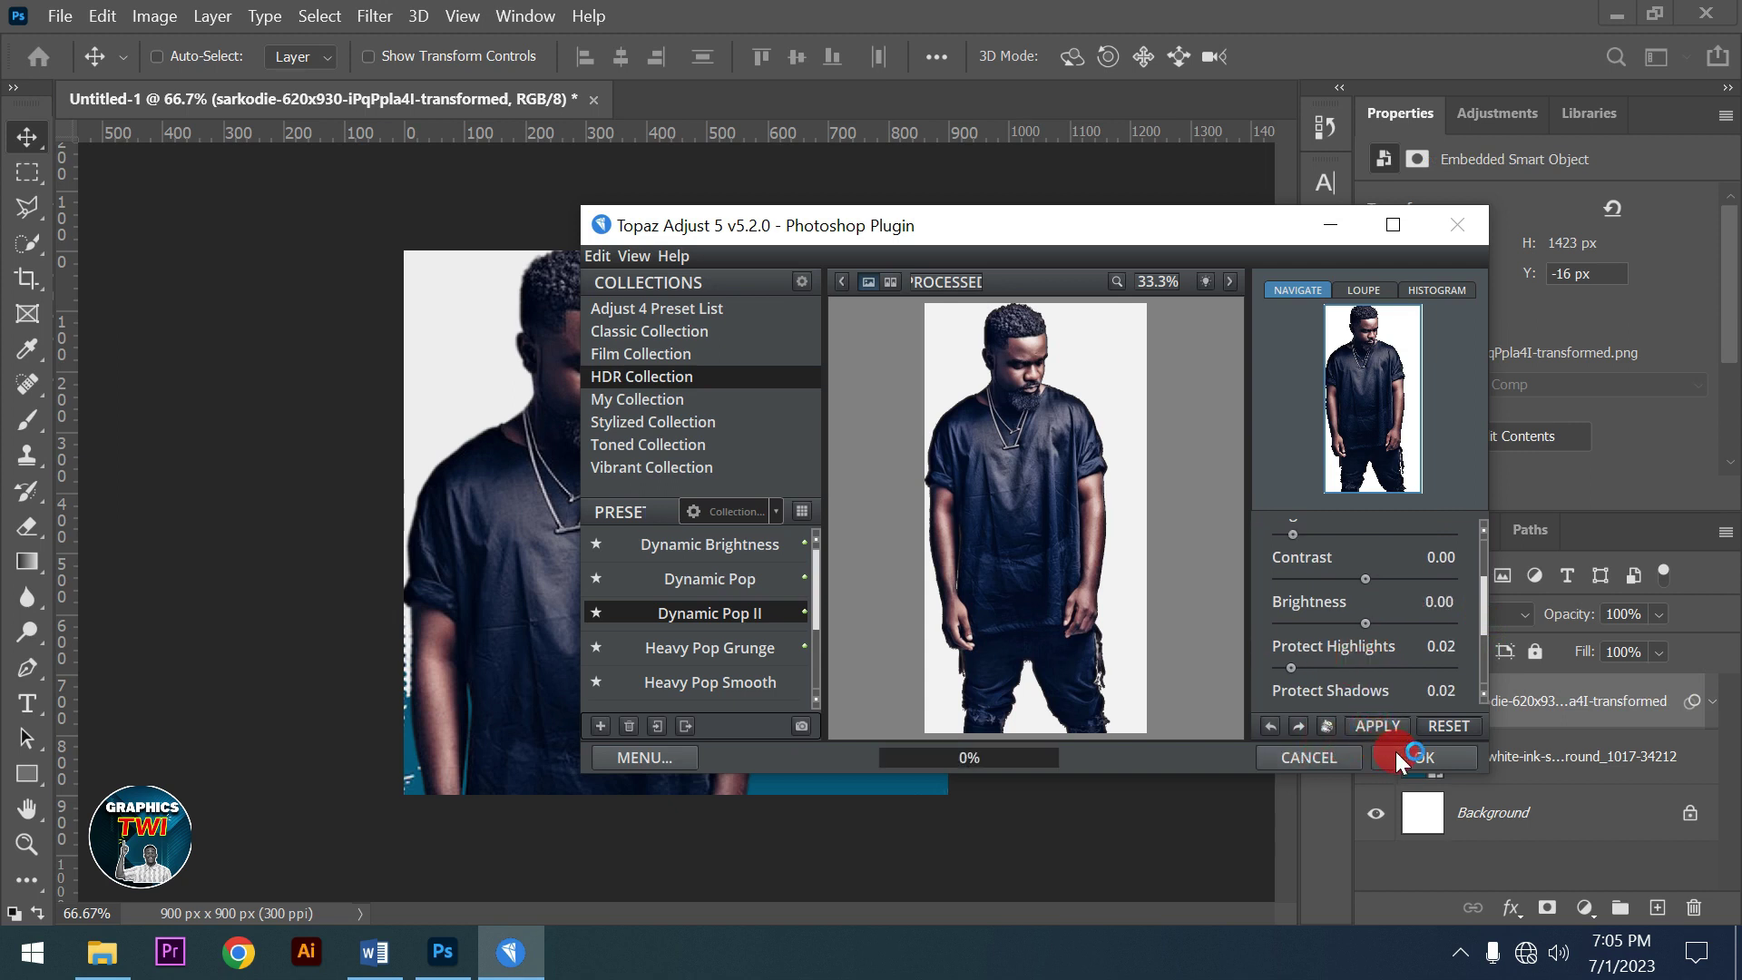
pyautogui.click(1221, 821)
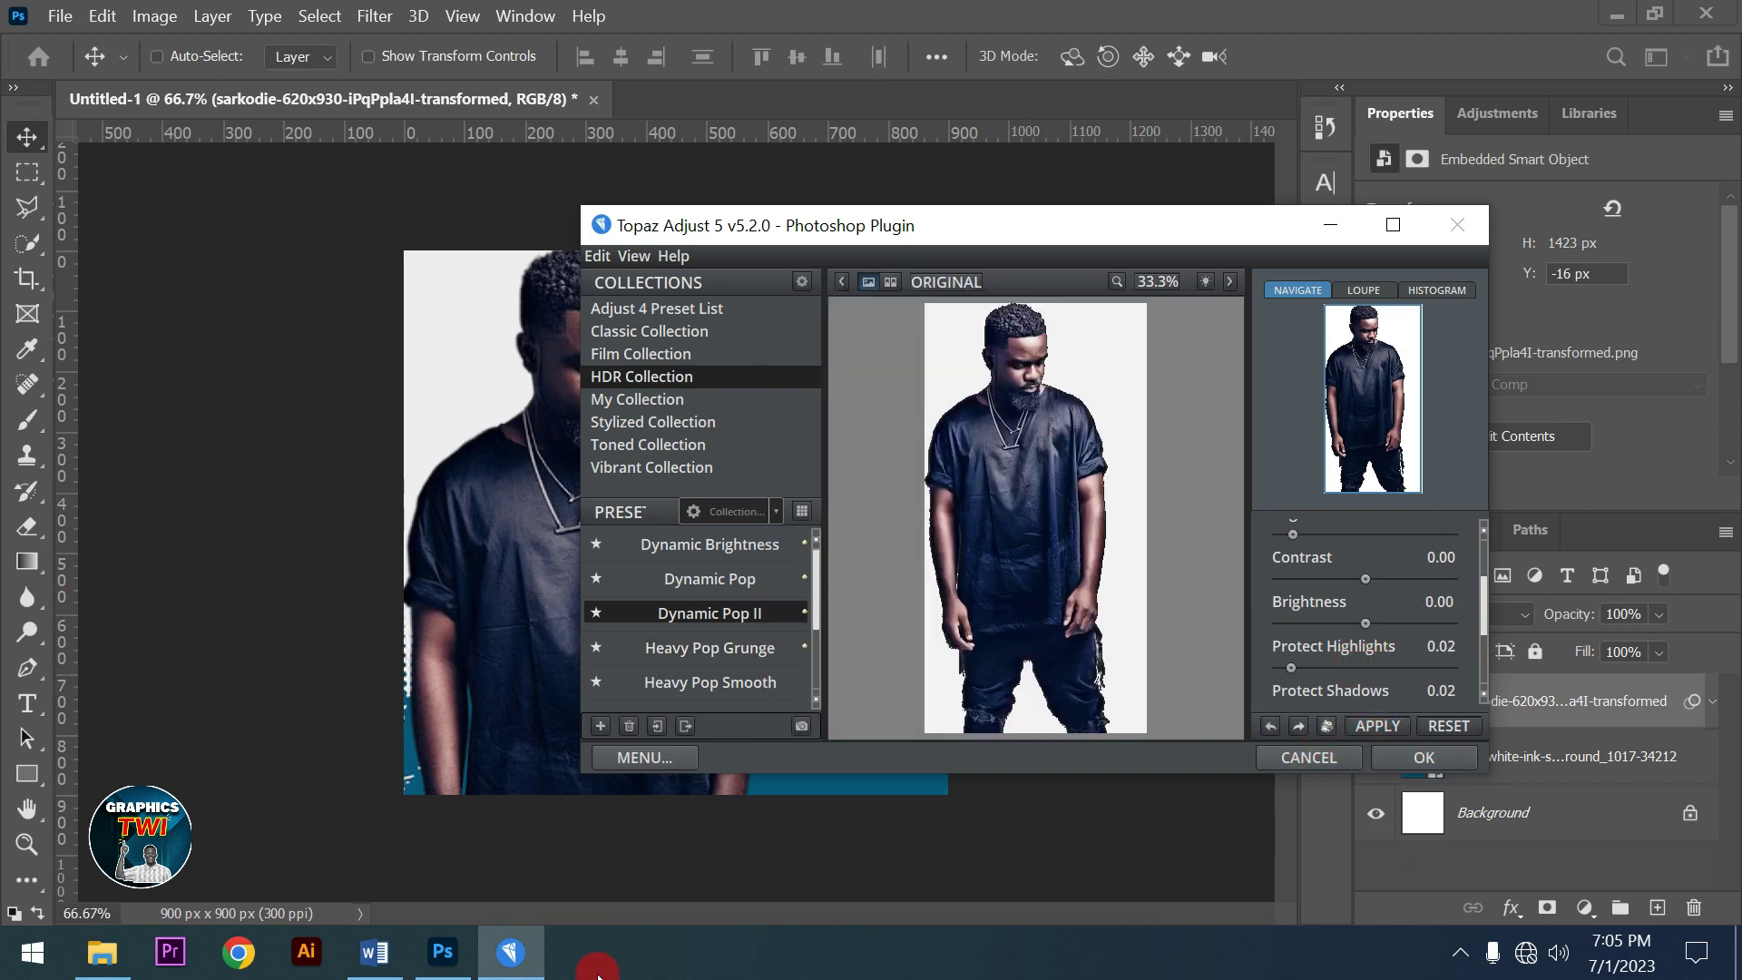
pyautogui.click(1299, 731)
pyautogui.click(1427, 760)
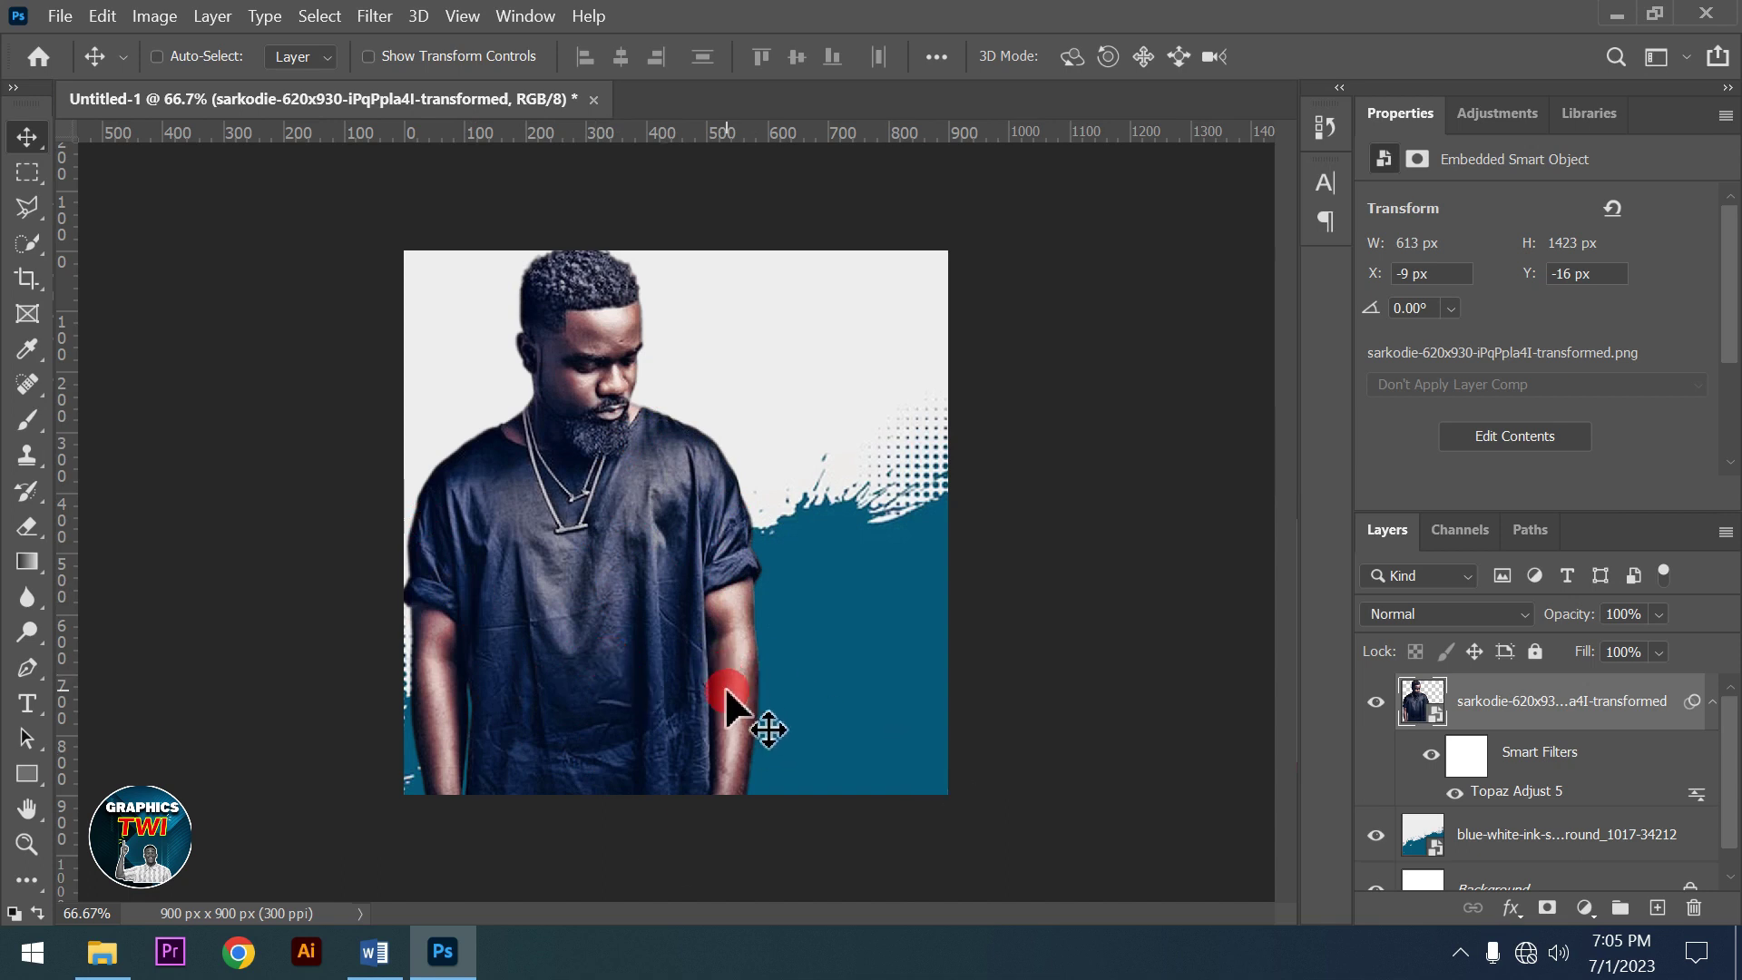
# Place the purple halftone 3601910_67278 over the portrait and set its blend mode to Screen
pyautogui.click(102, 951)
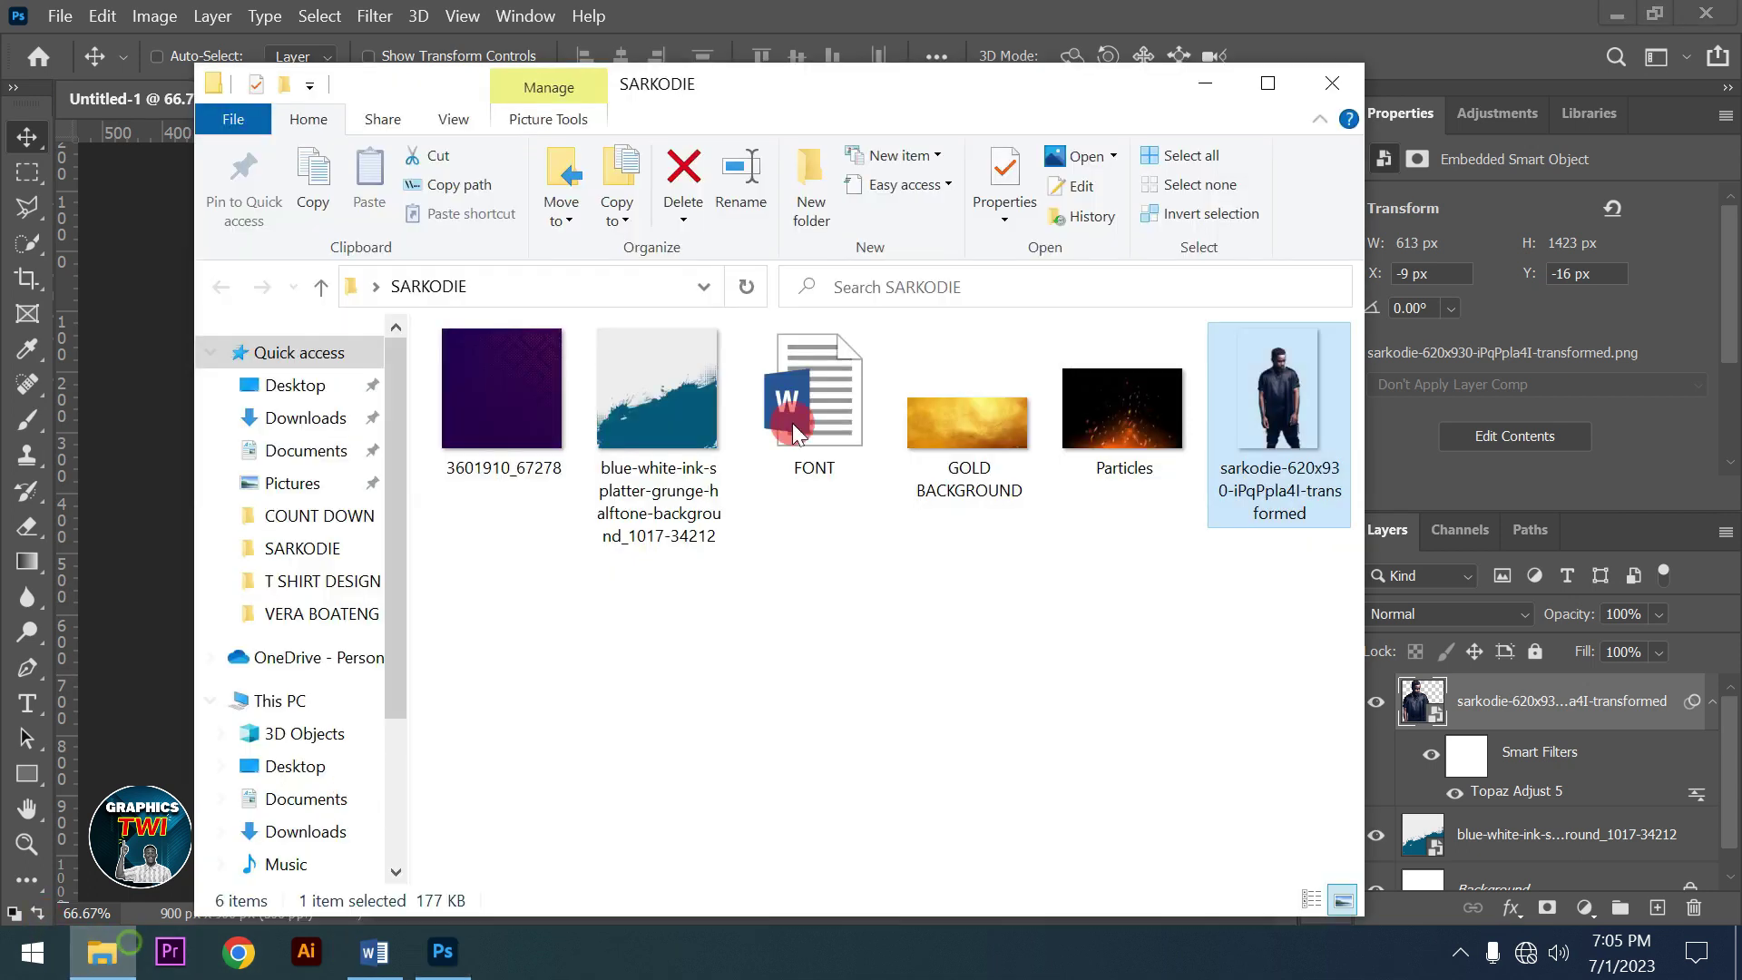
pyautogui.click(481, 412)
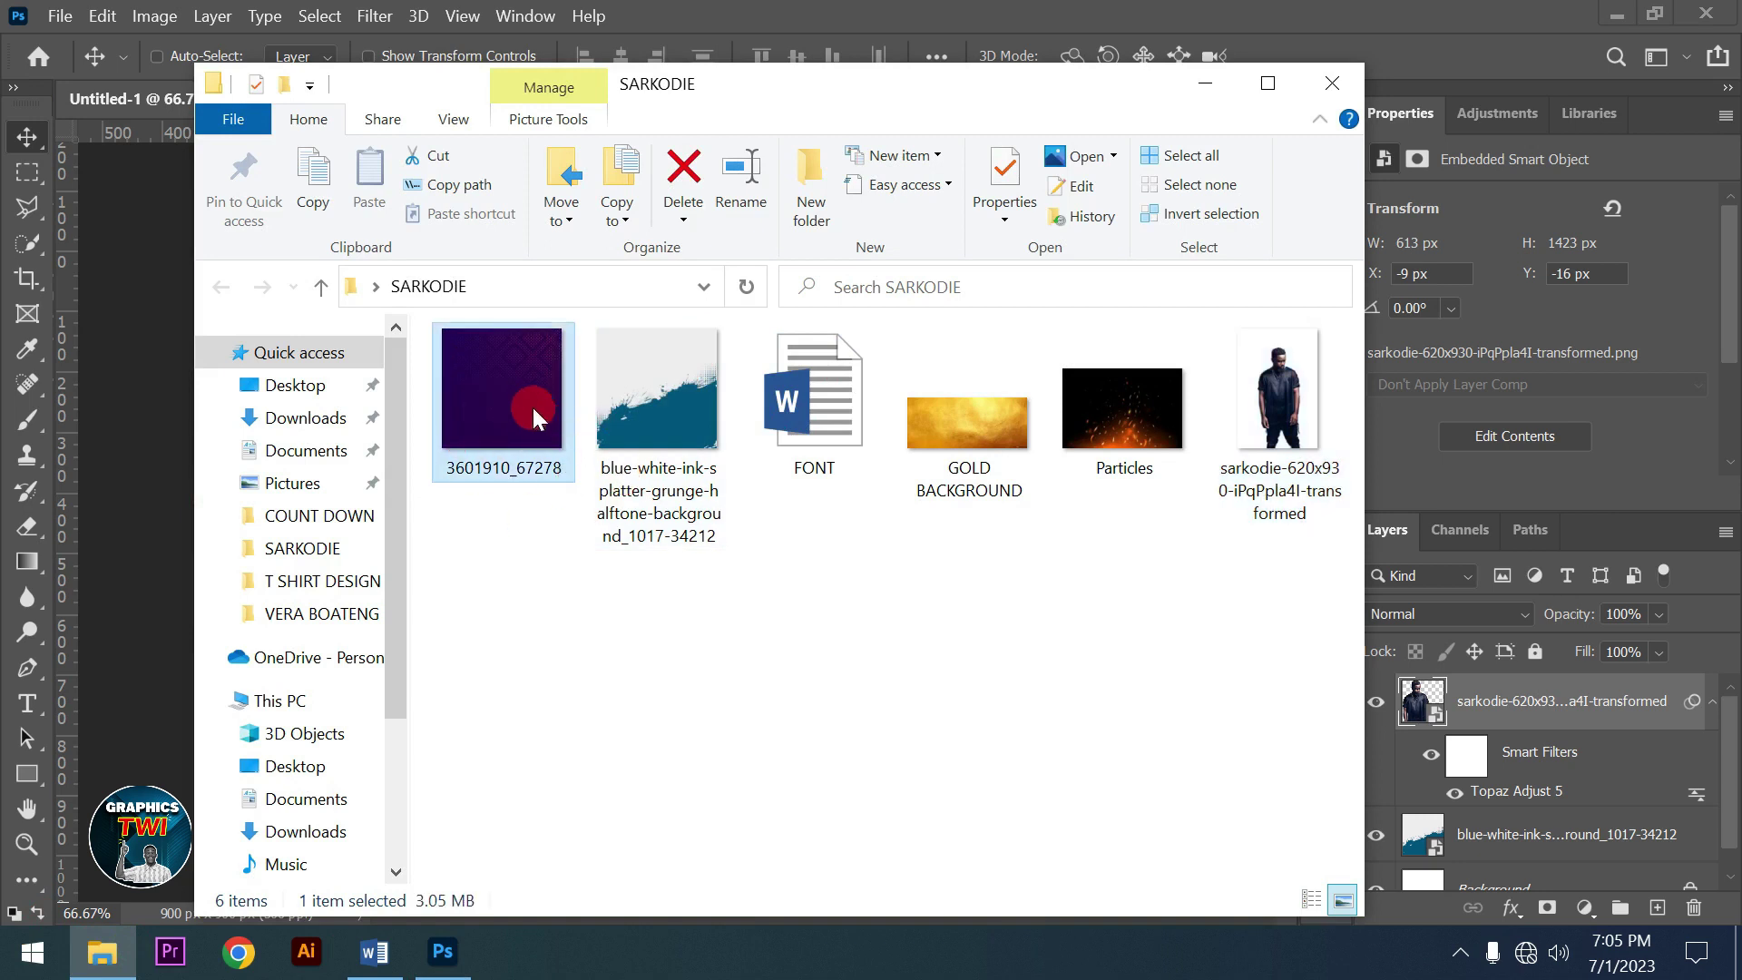
pyautogui.moveTo(535, 419); pyautogui.dragTo(767, 649)
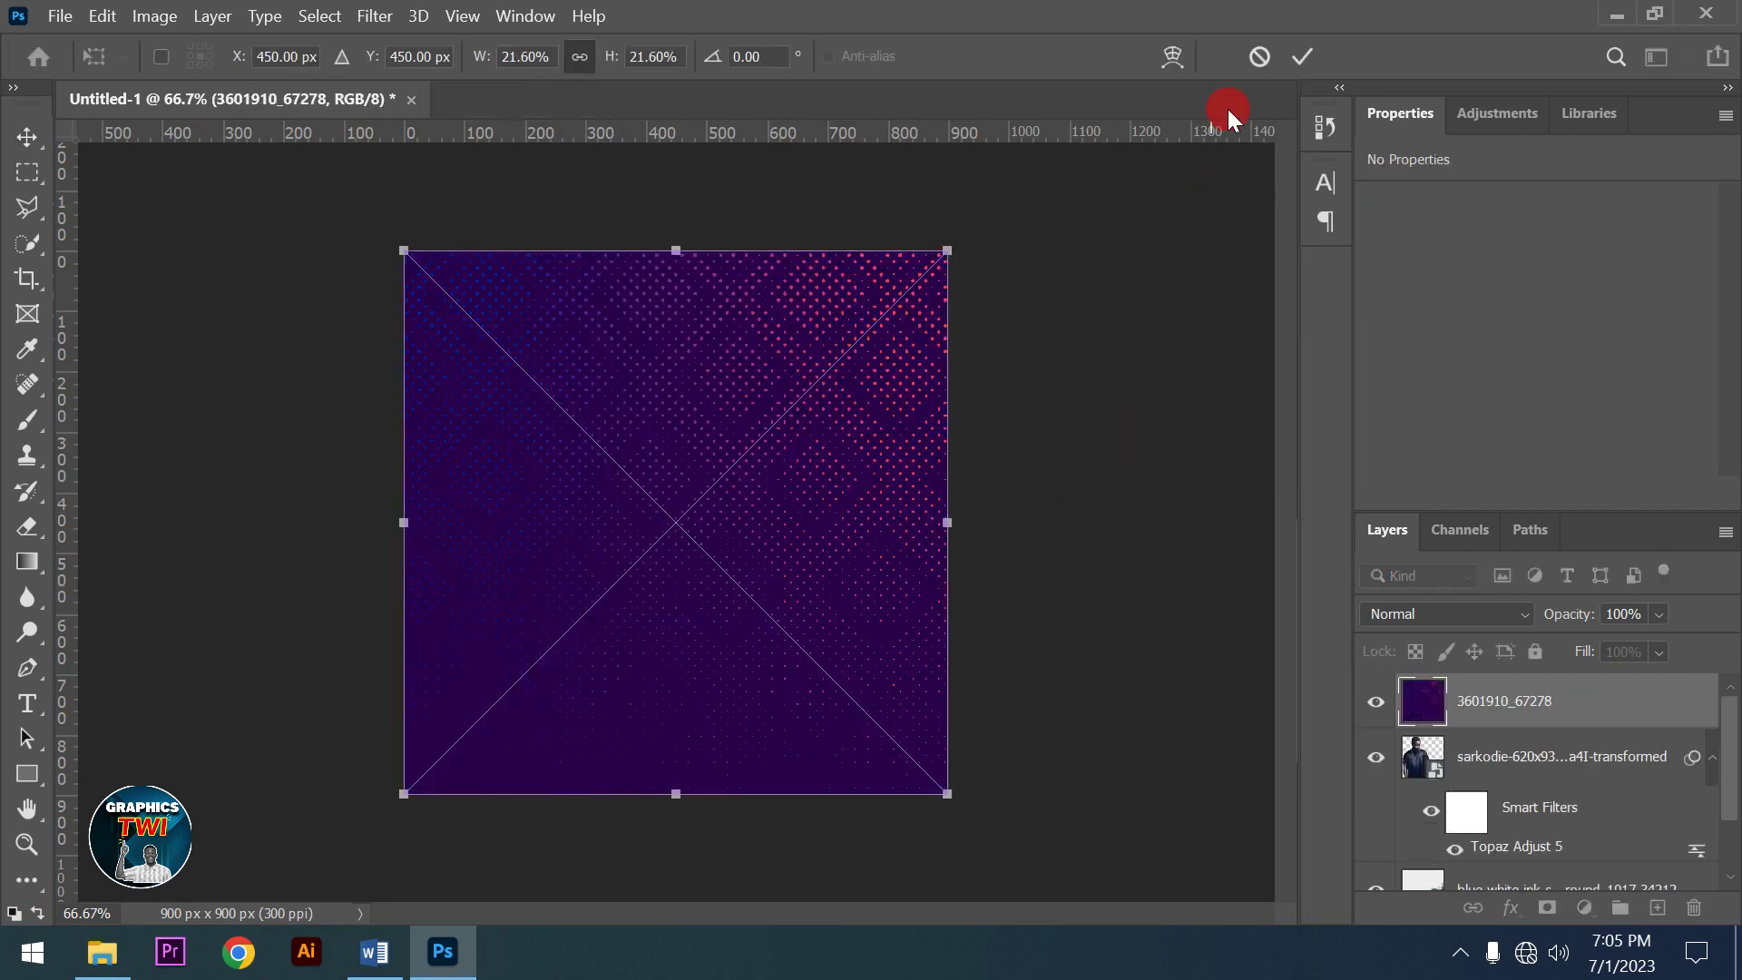
pyautogui.click(1300, 57)
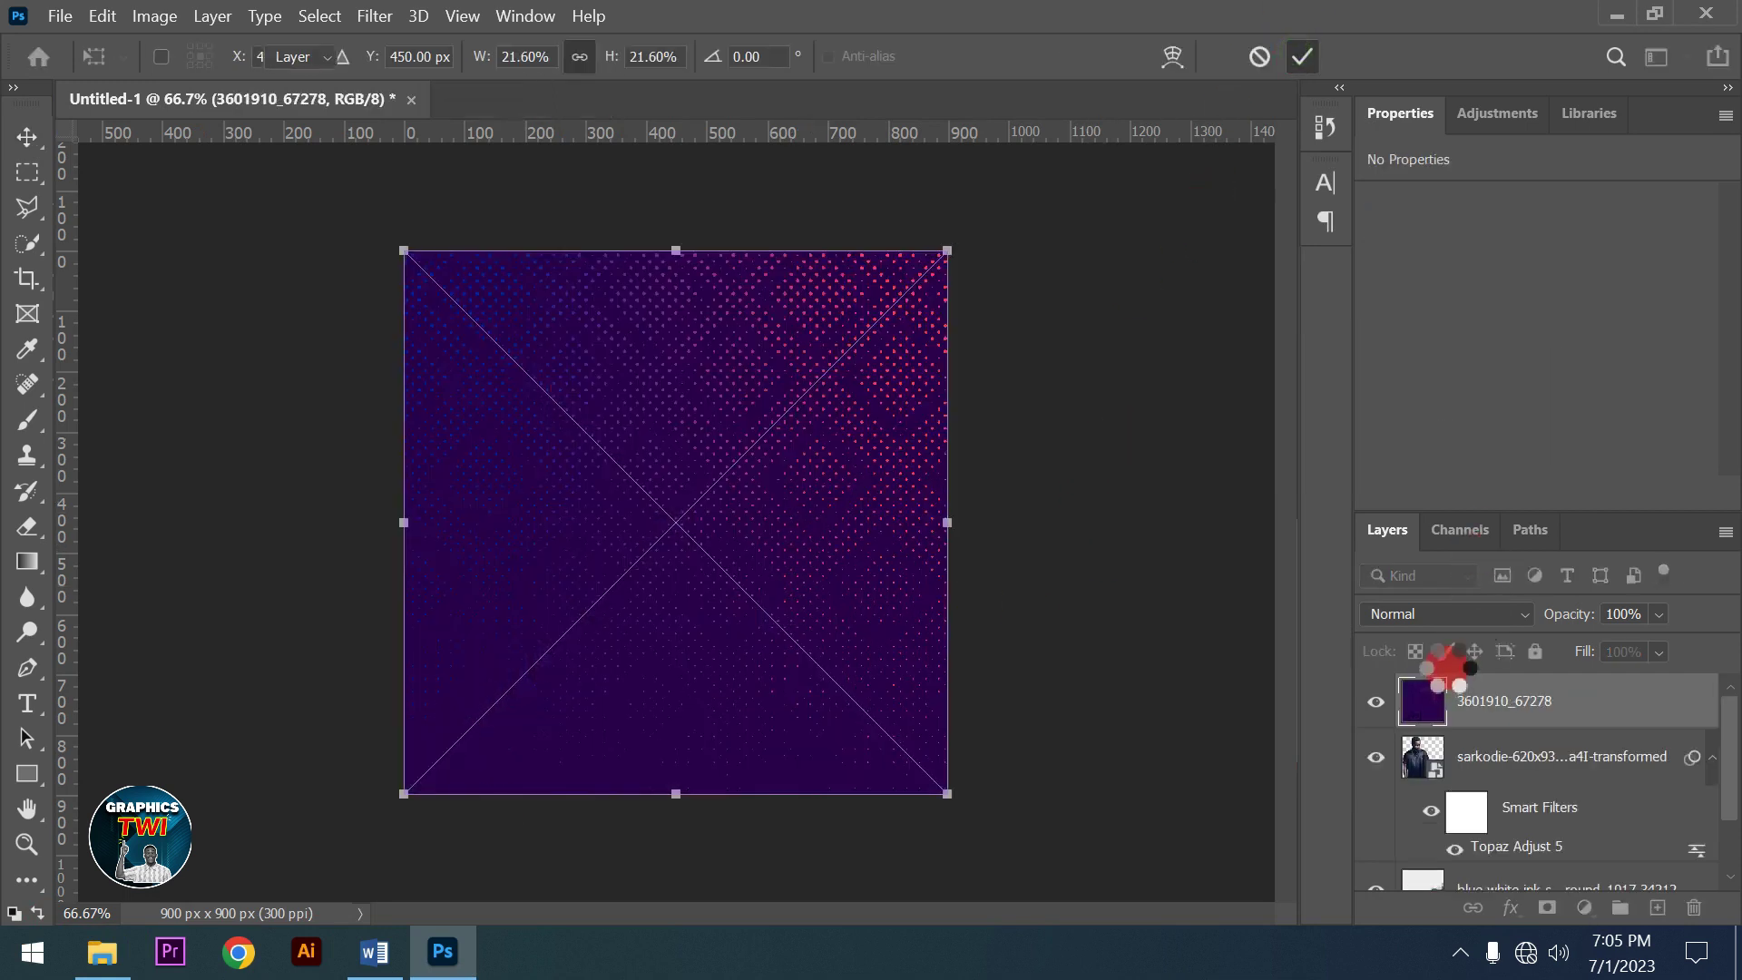
pyautogui.click(1449, 619)
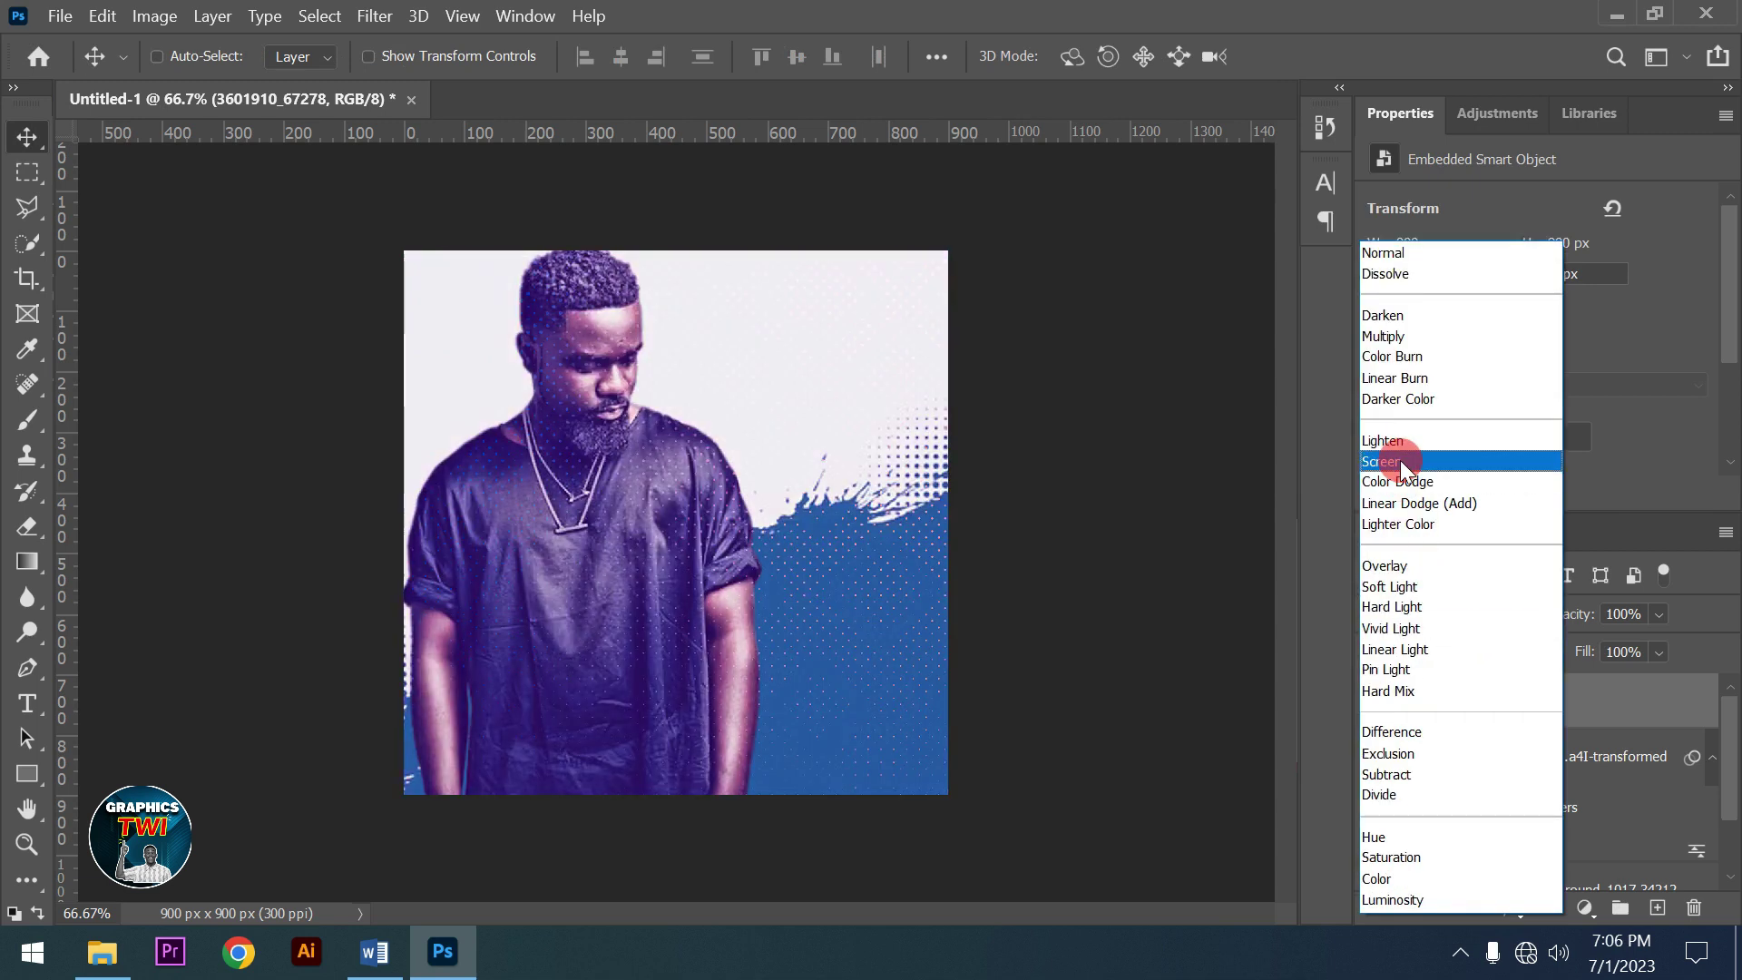
pyautogui.click(1401, 460)
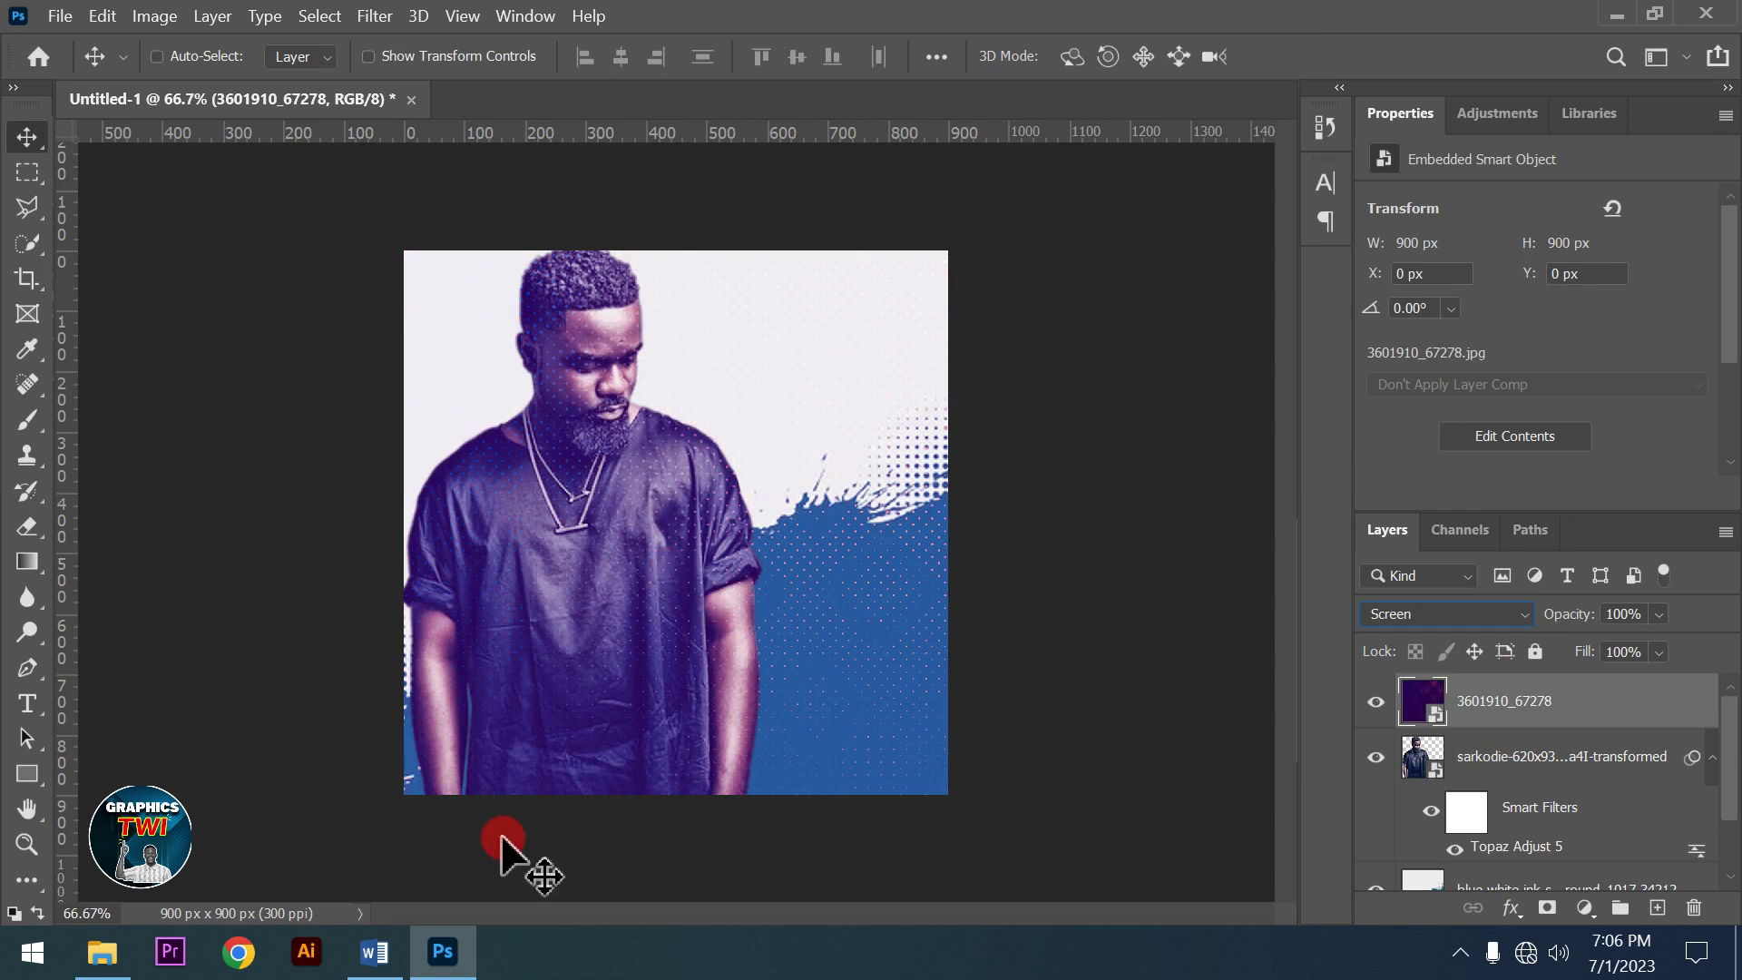
# Place Particles along the flyer's bottom, scaled slightly larger, and set it to Screen blend mode
pyautogui.click(105, 953)
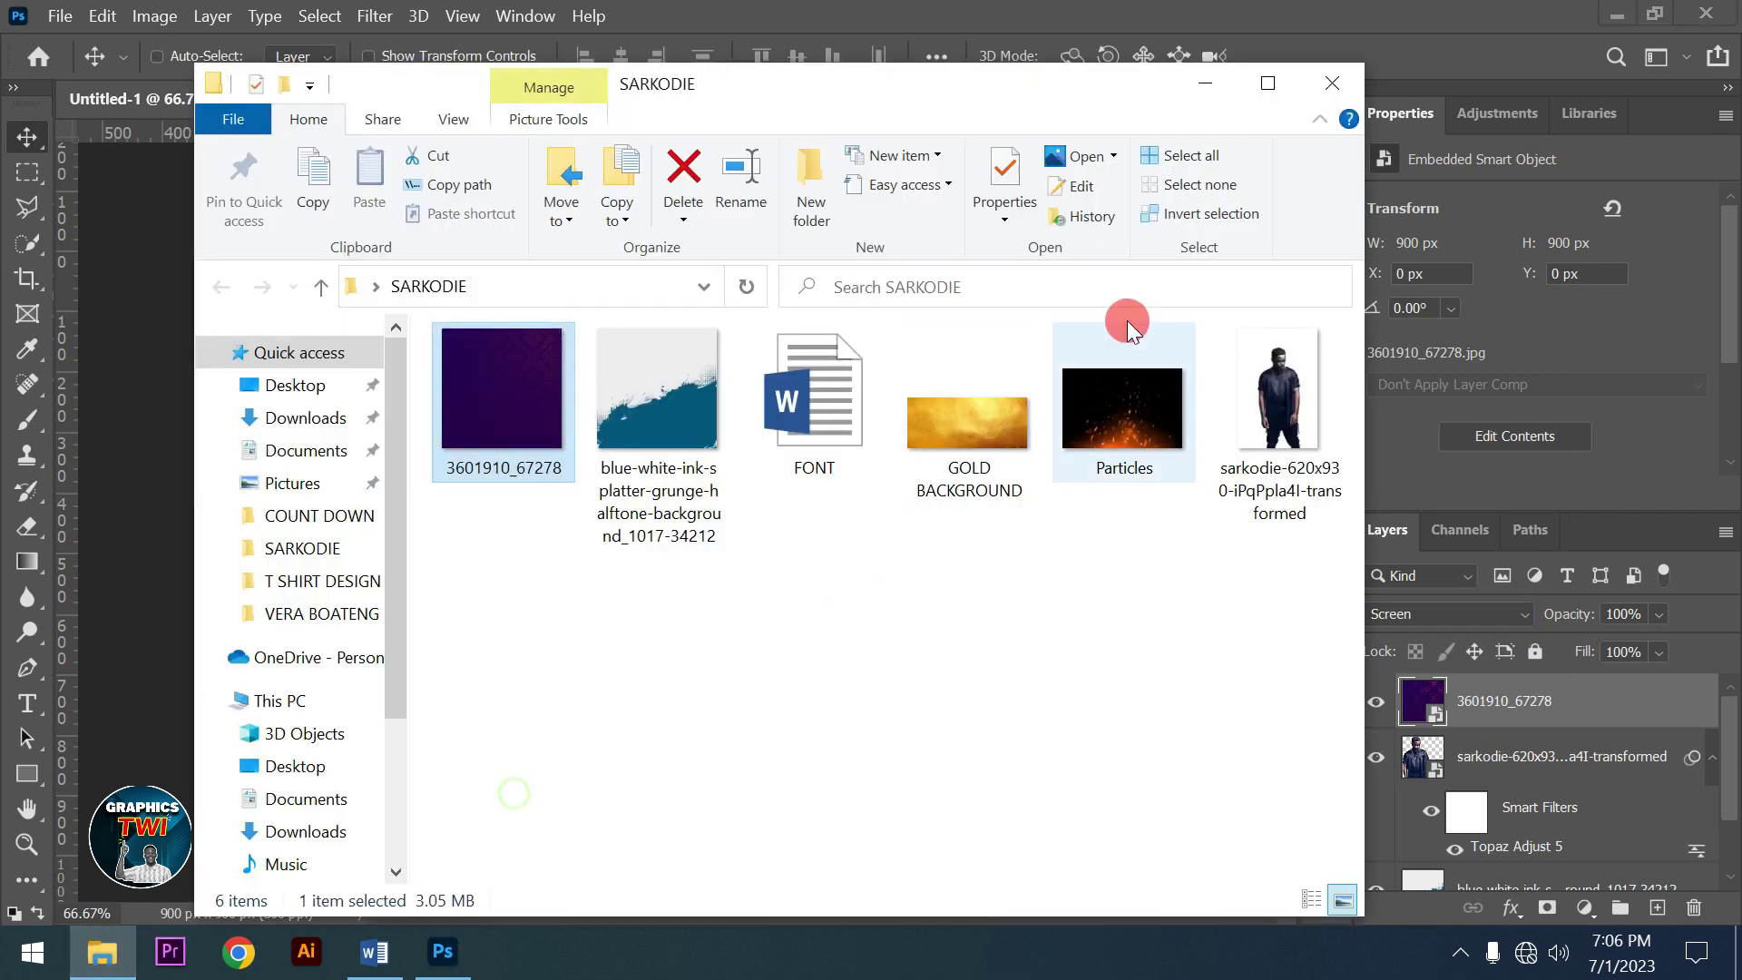
pyautogui.moveTo(1125, 427); pyautogui.dragTo(652, 722)
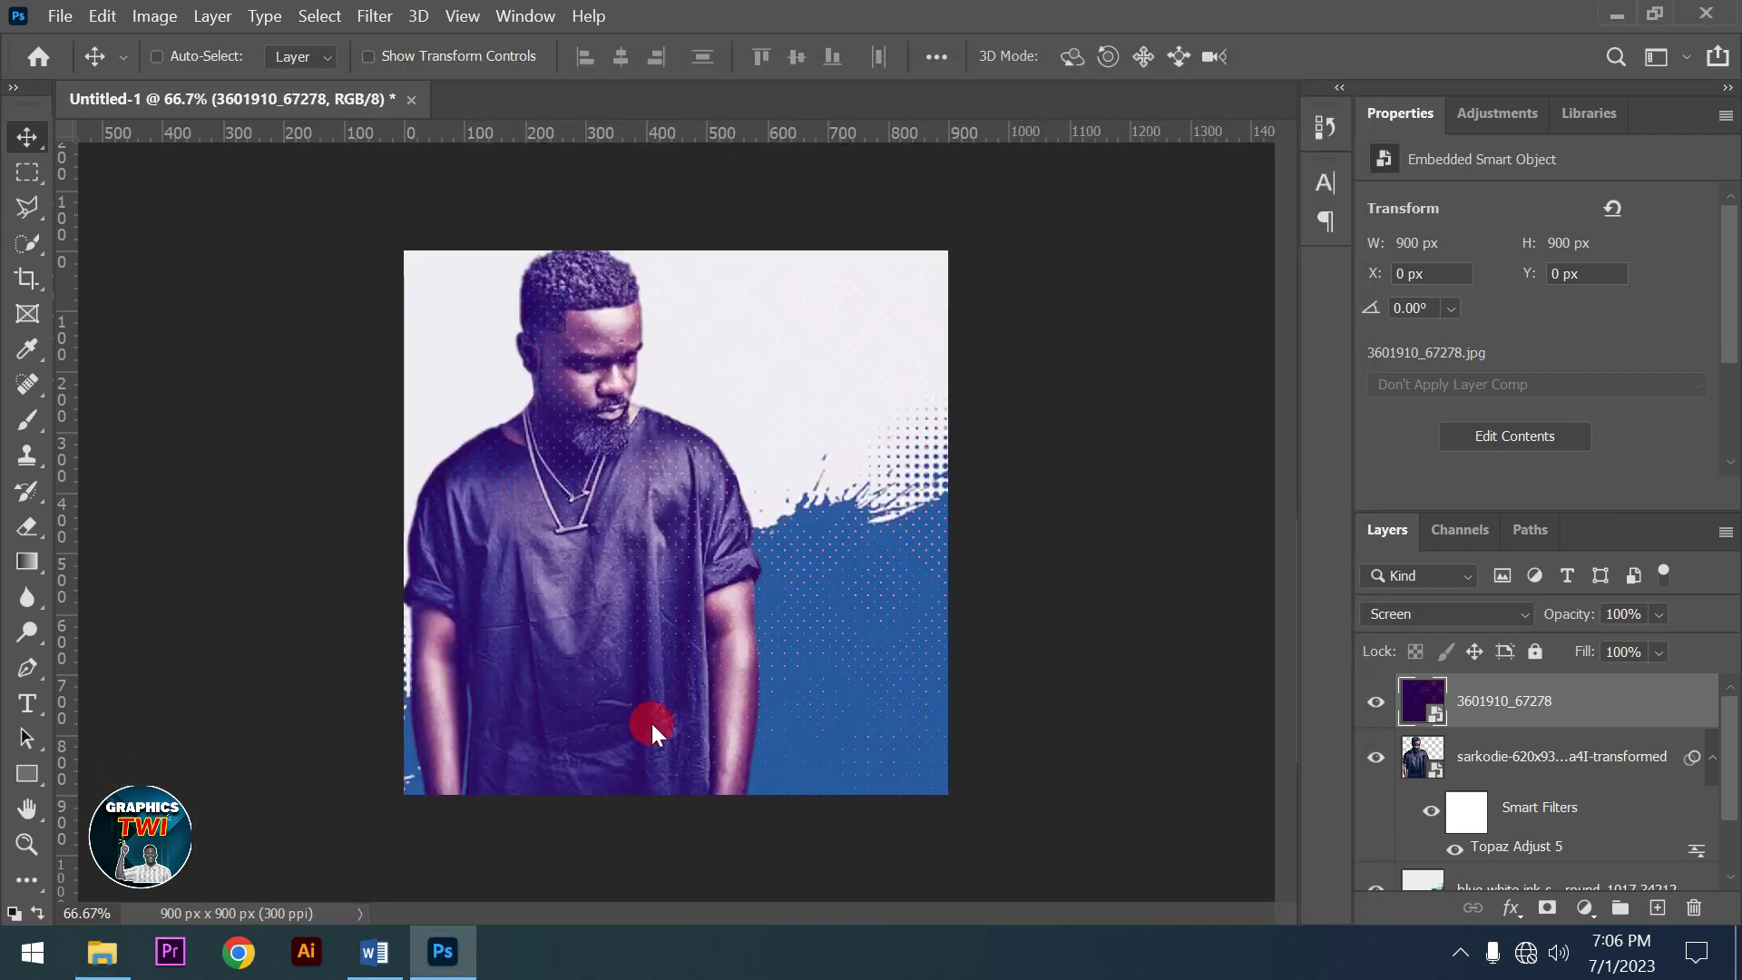
pyautogui.moveTo(853, 625); pyautogui.dragTo(853, 672)
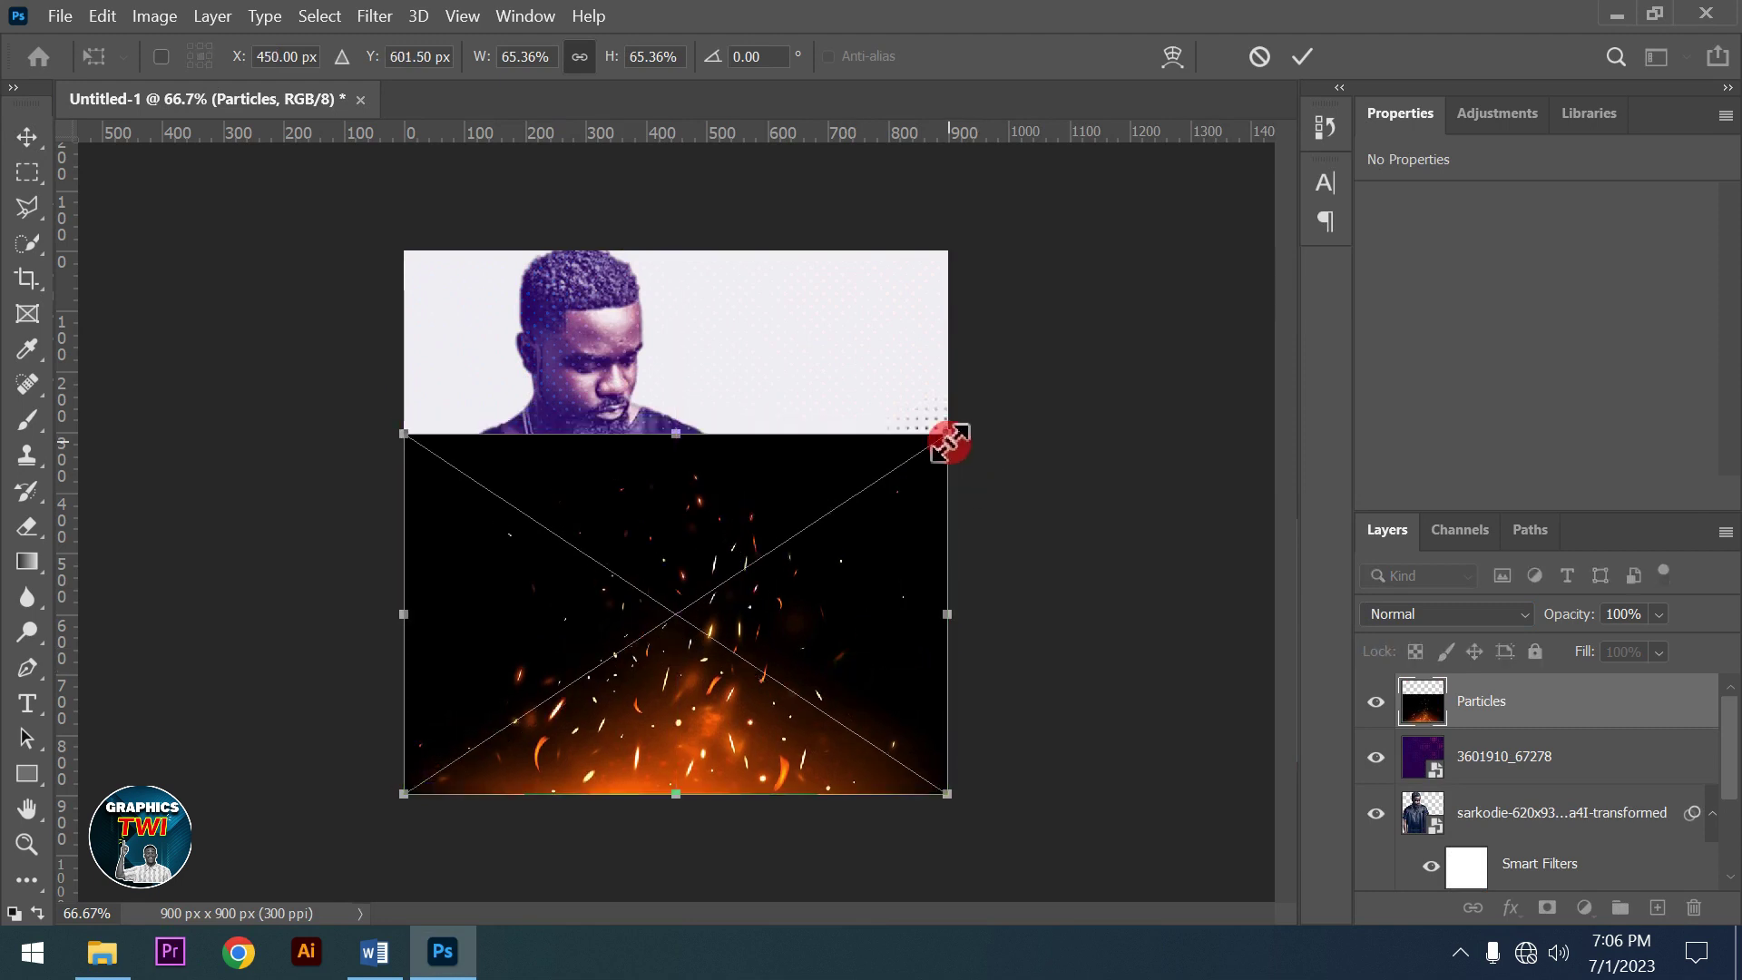
pyautogui.moveTo(948, 439); pyautogui.dragTo(959, 425)
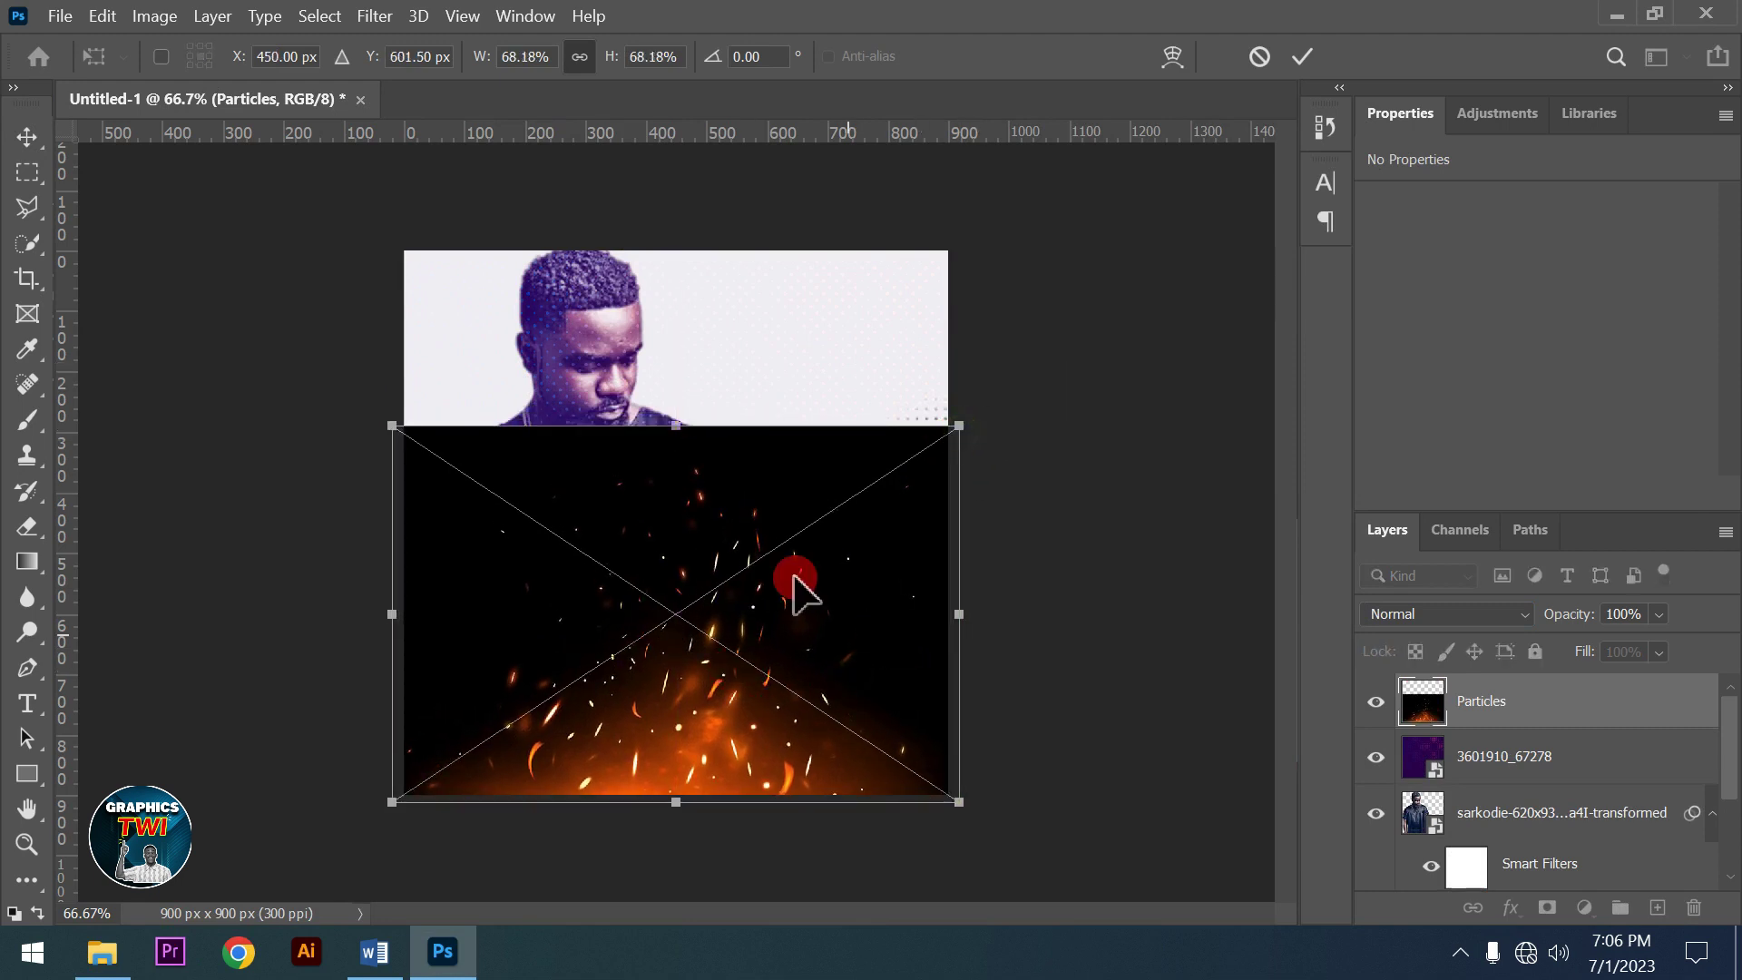
pyautogui.click(1290, 57)
pyautogui.click(1452, 614)
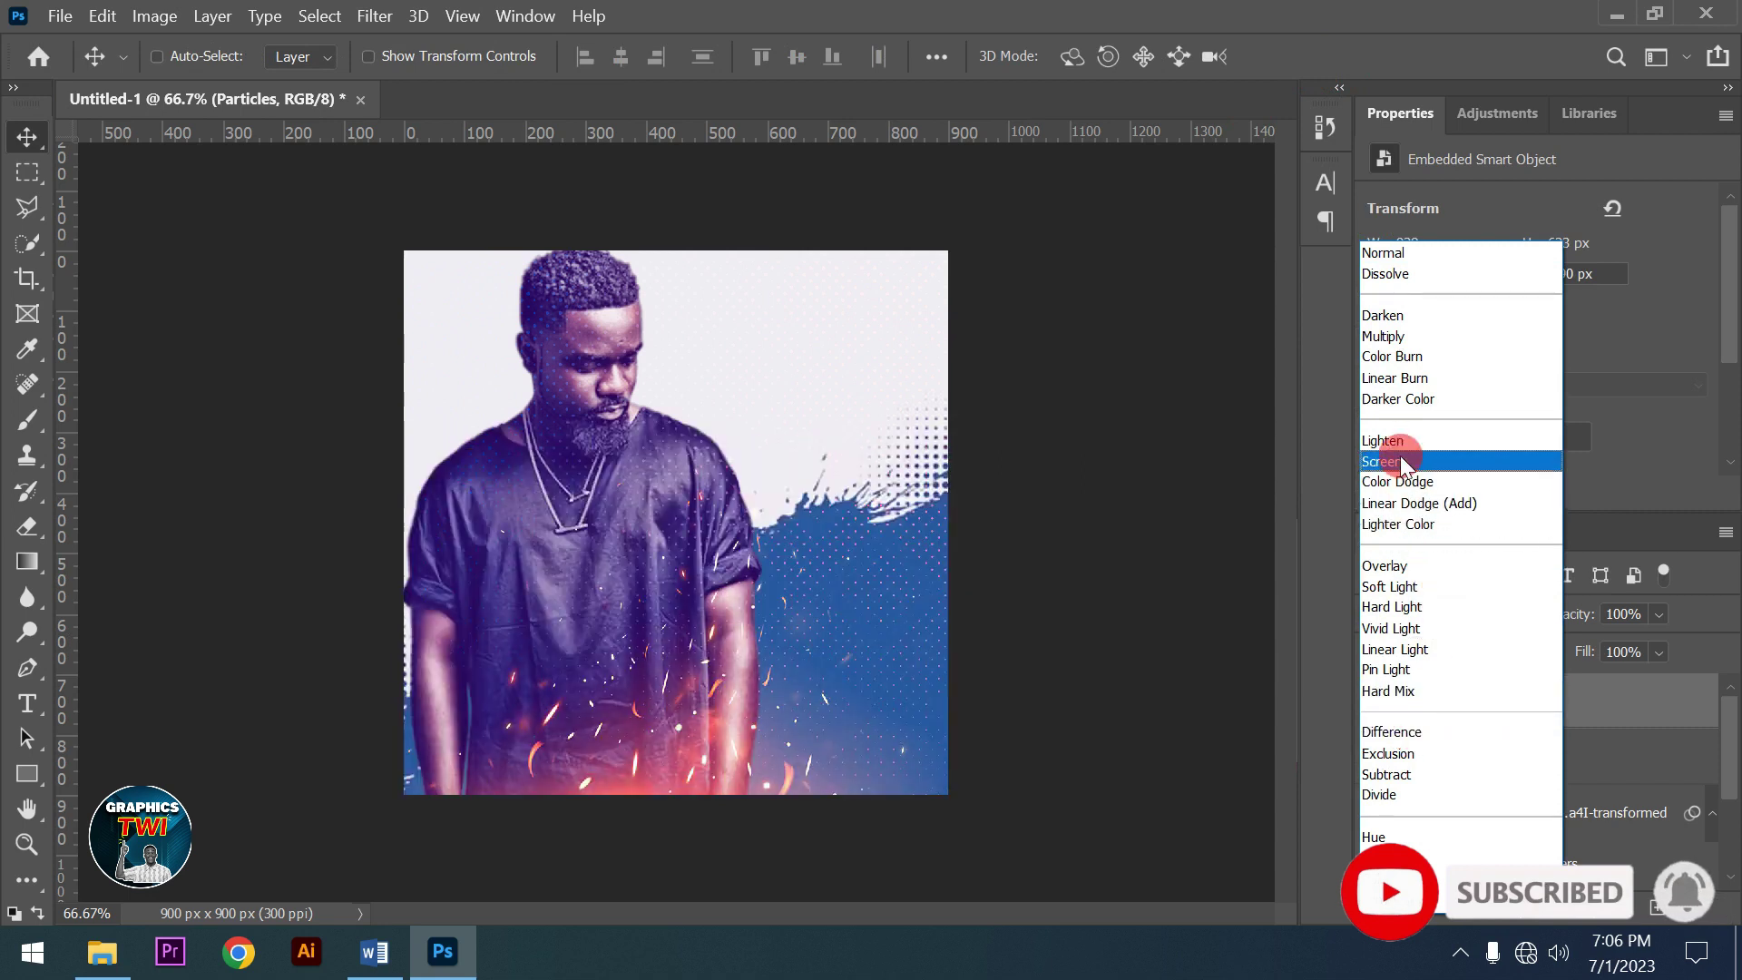
pyautogui.click(1401, 460)
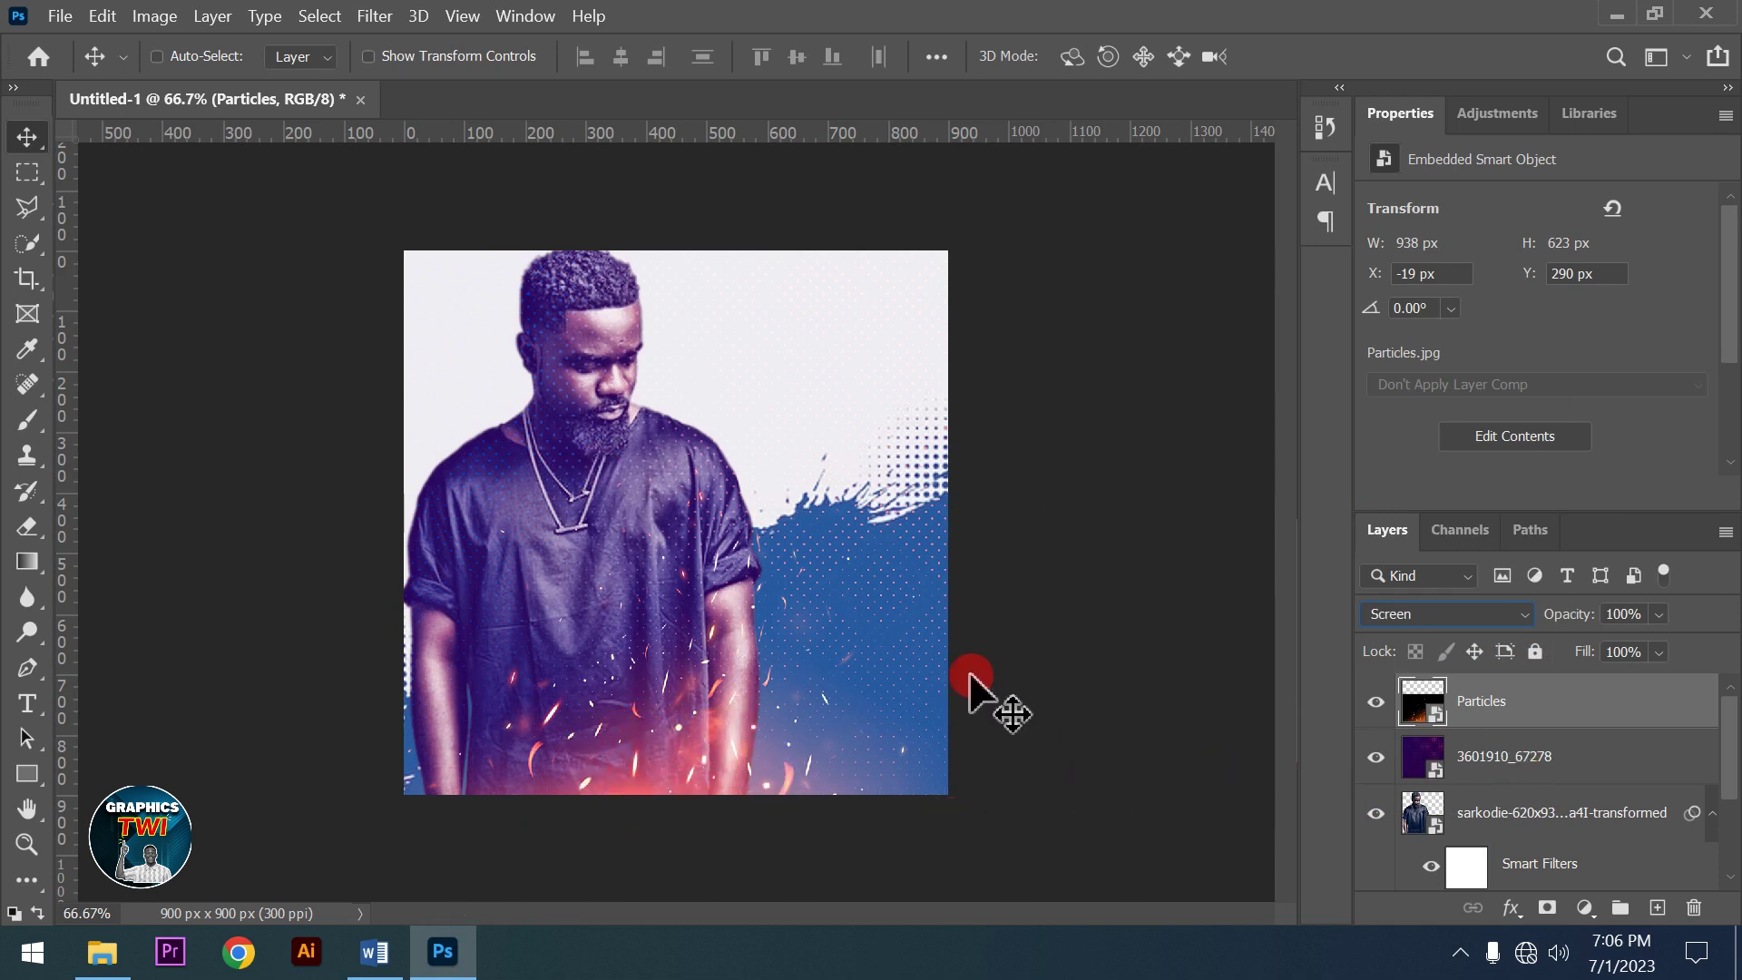
pyautogui.click(401, 569)
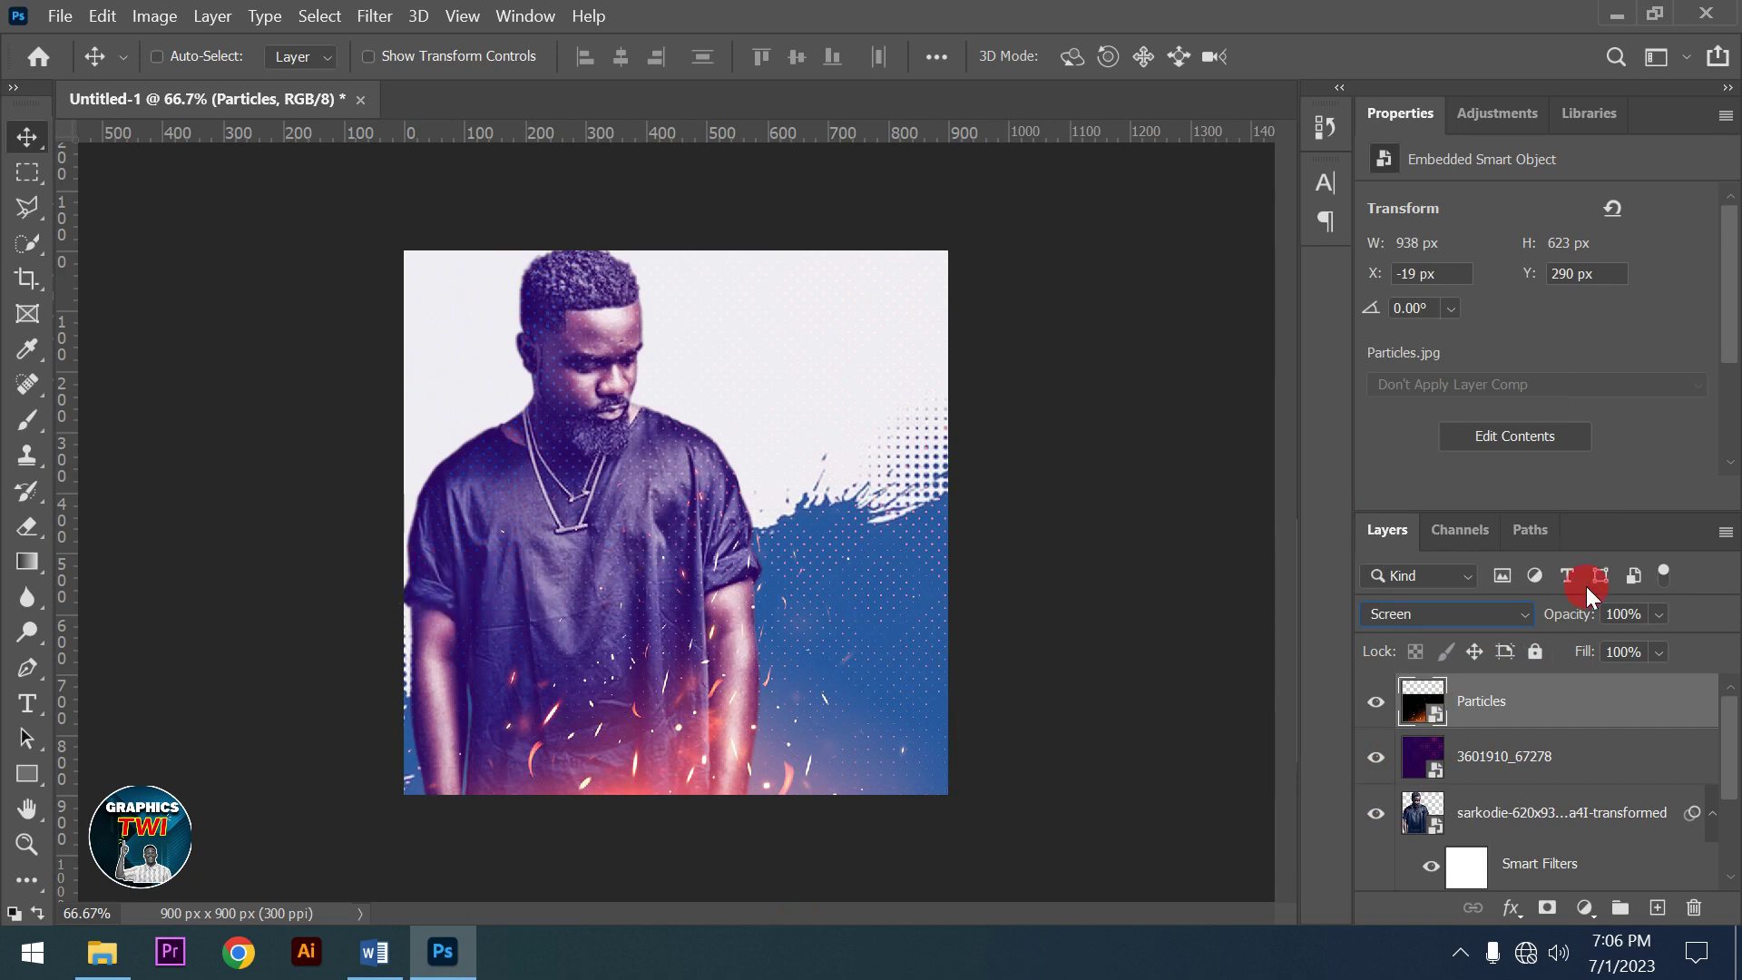
# Move the Sarkodie portrait slightly up and left to X −21 px, Y −21 px
pyautogui.click(1545, 810)
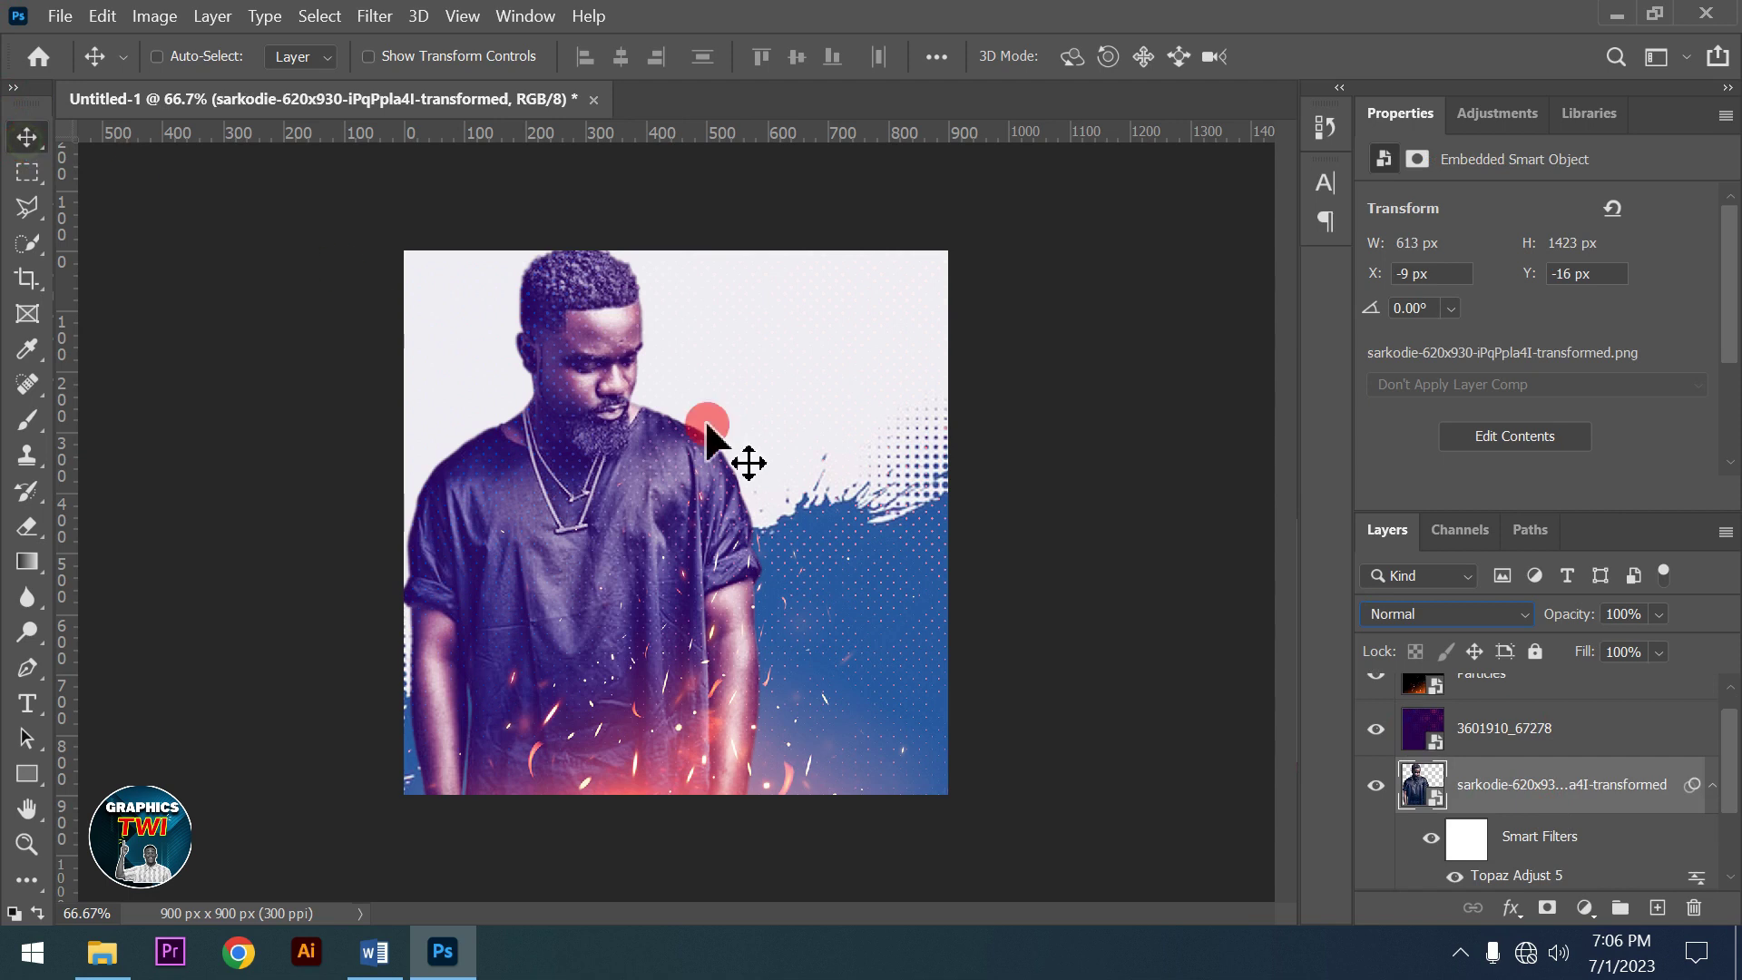
pyautogui.moveTo(1491, 790)
pyautogui.mouseDown()
pyautogui.moveTo(1493, 744)
pyautogui.moveTo(1125, 563)
pyautogui.moveTo(623, 610)
pyautogui.moveTo(597, 595)
pyautogui.moveTo(612, 588)
pyautogui.mouseUp()
pyautogui.moveTo(1493, 782); pyautogui.dragTo(1567, 721)
pyautogui.click(1567, 722)
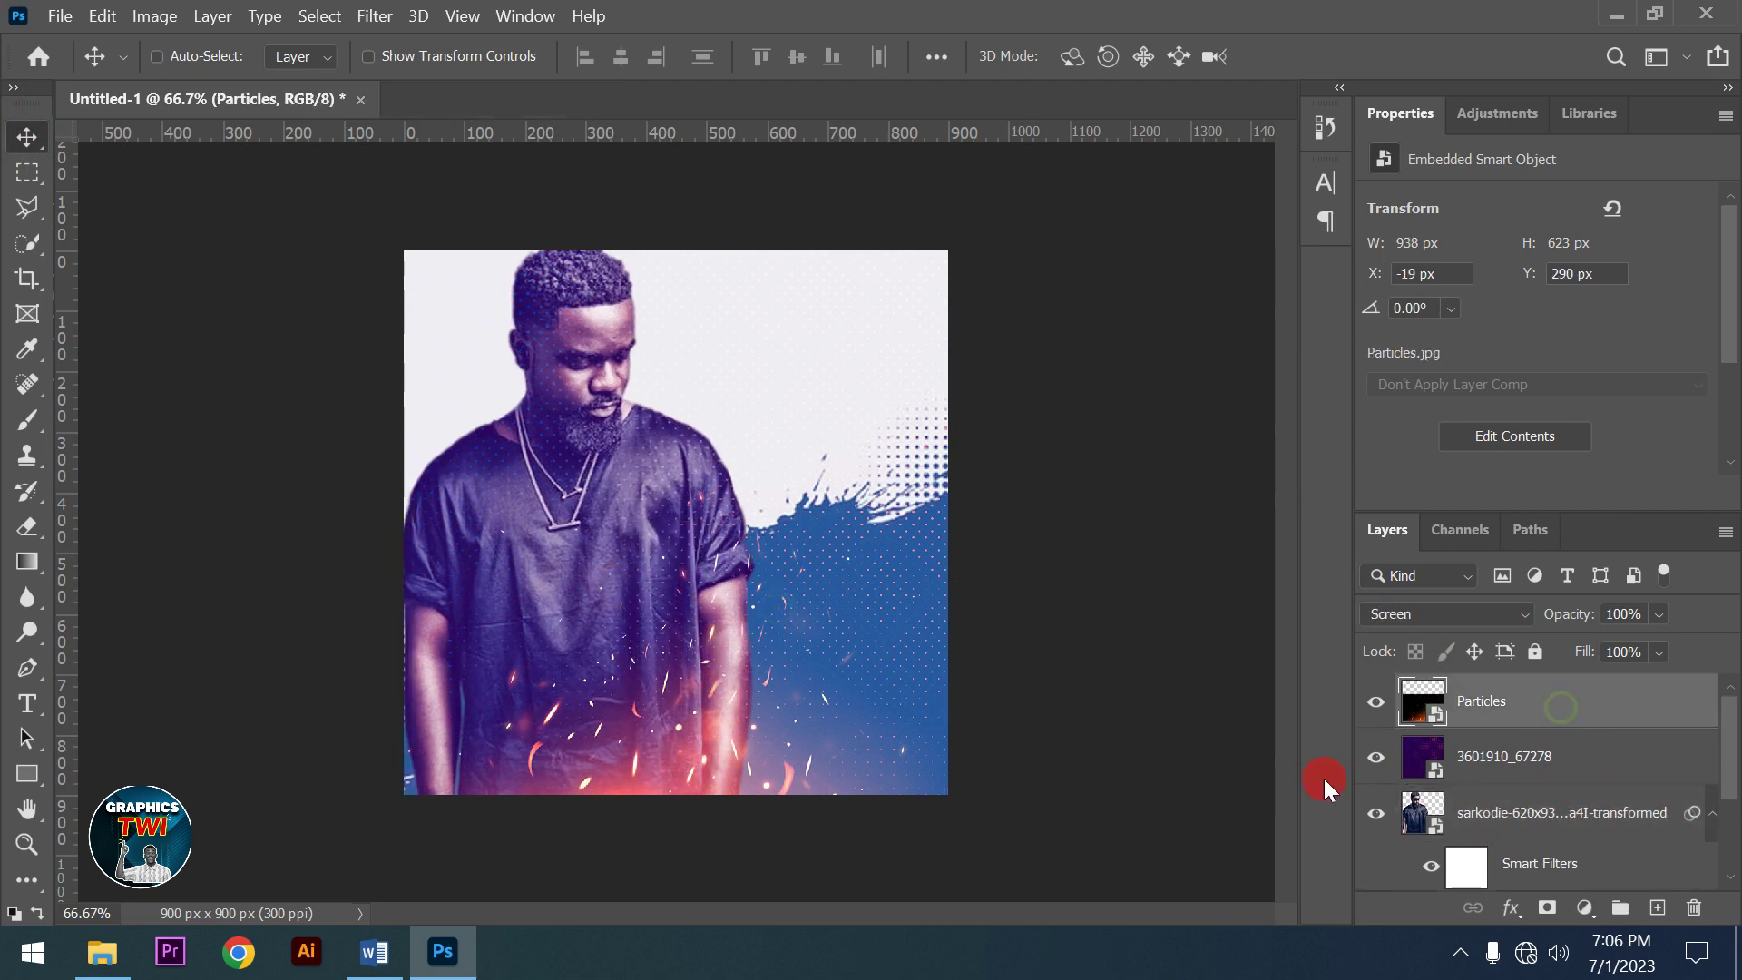
# Add a Color Lookup adjustment layer with Overlay blend mode
pyautogui.click(1585, 910)
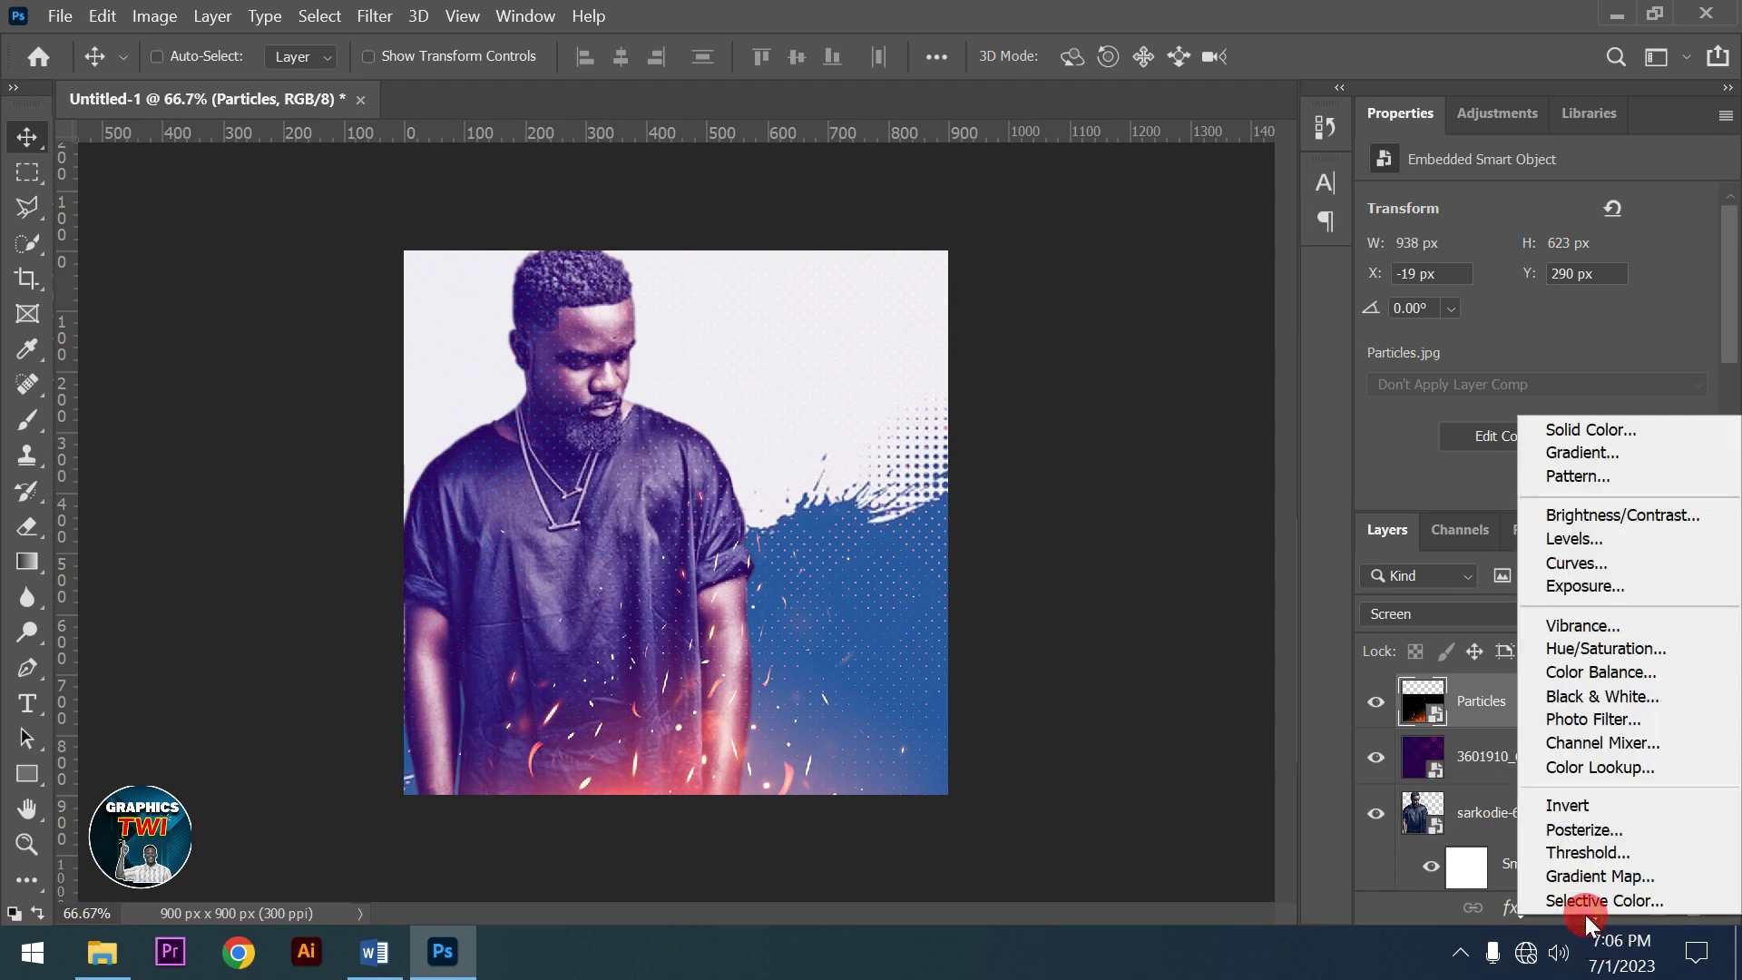
pyautogui.click(1592, 770)
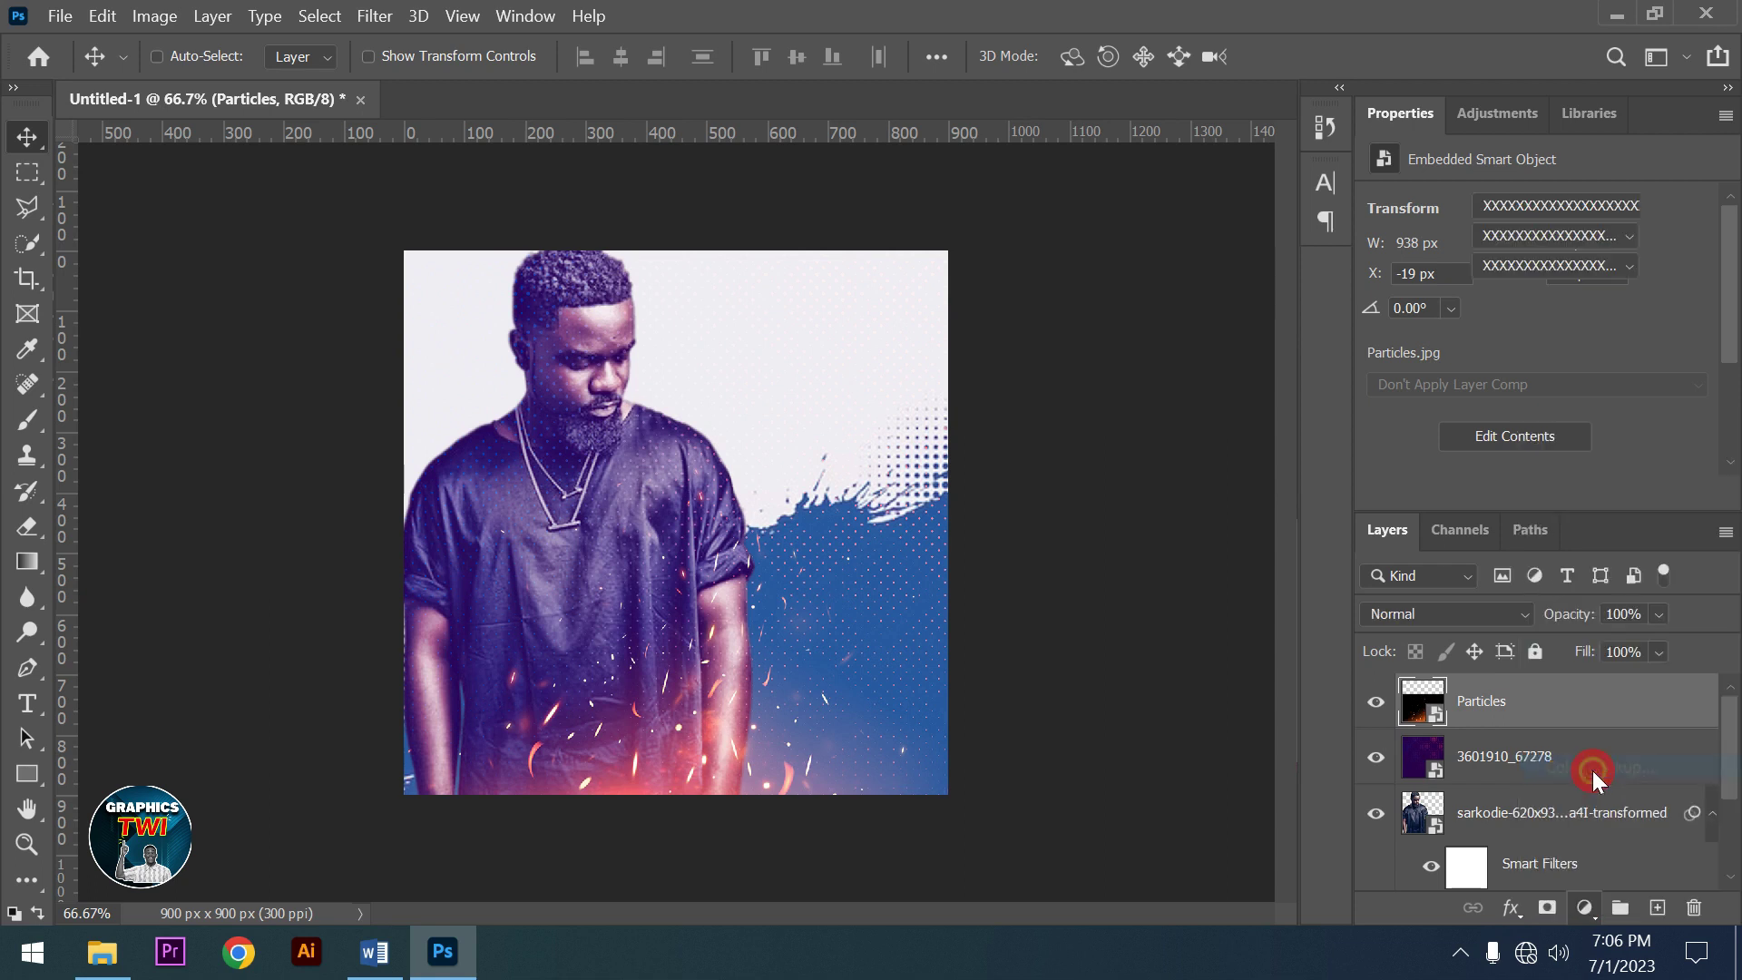
pyautogui.click(1470, 613)
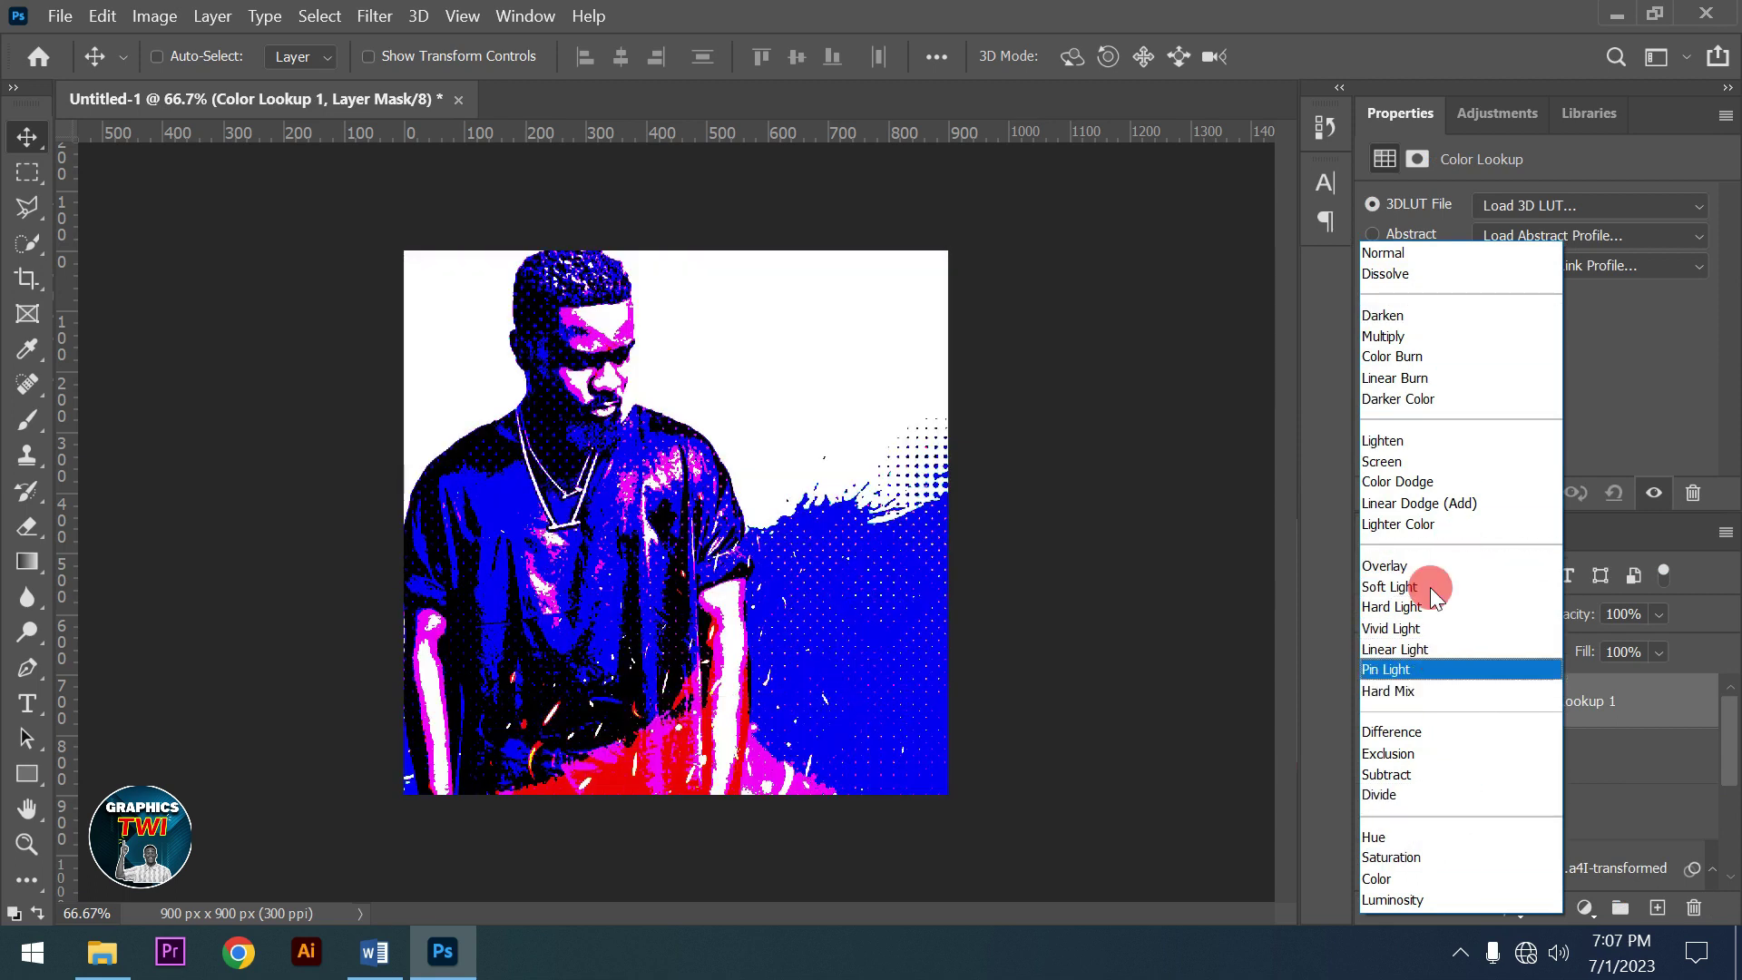
pyautogui.click(1401, 564)
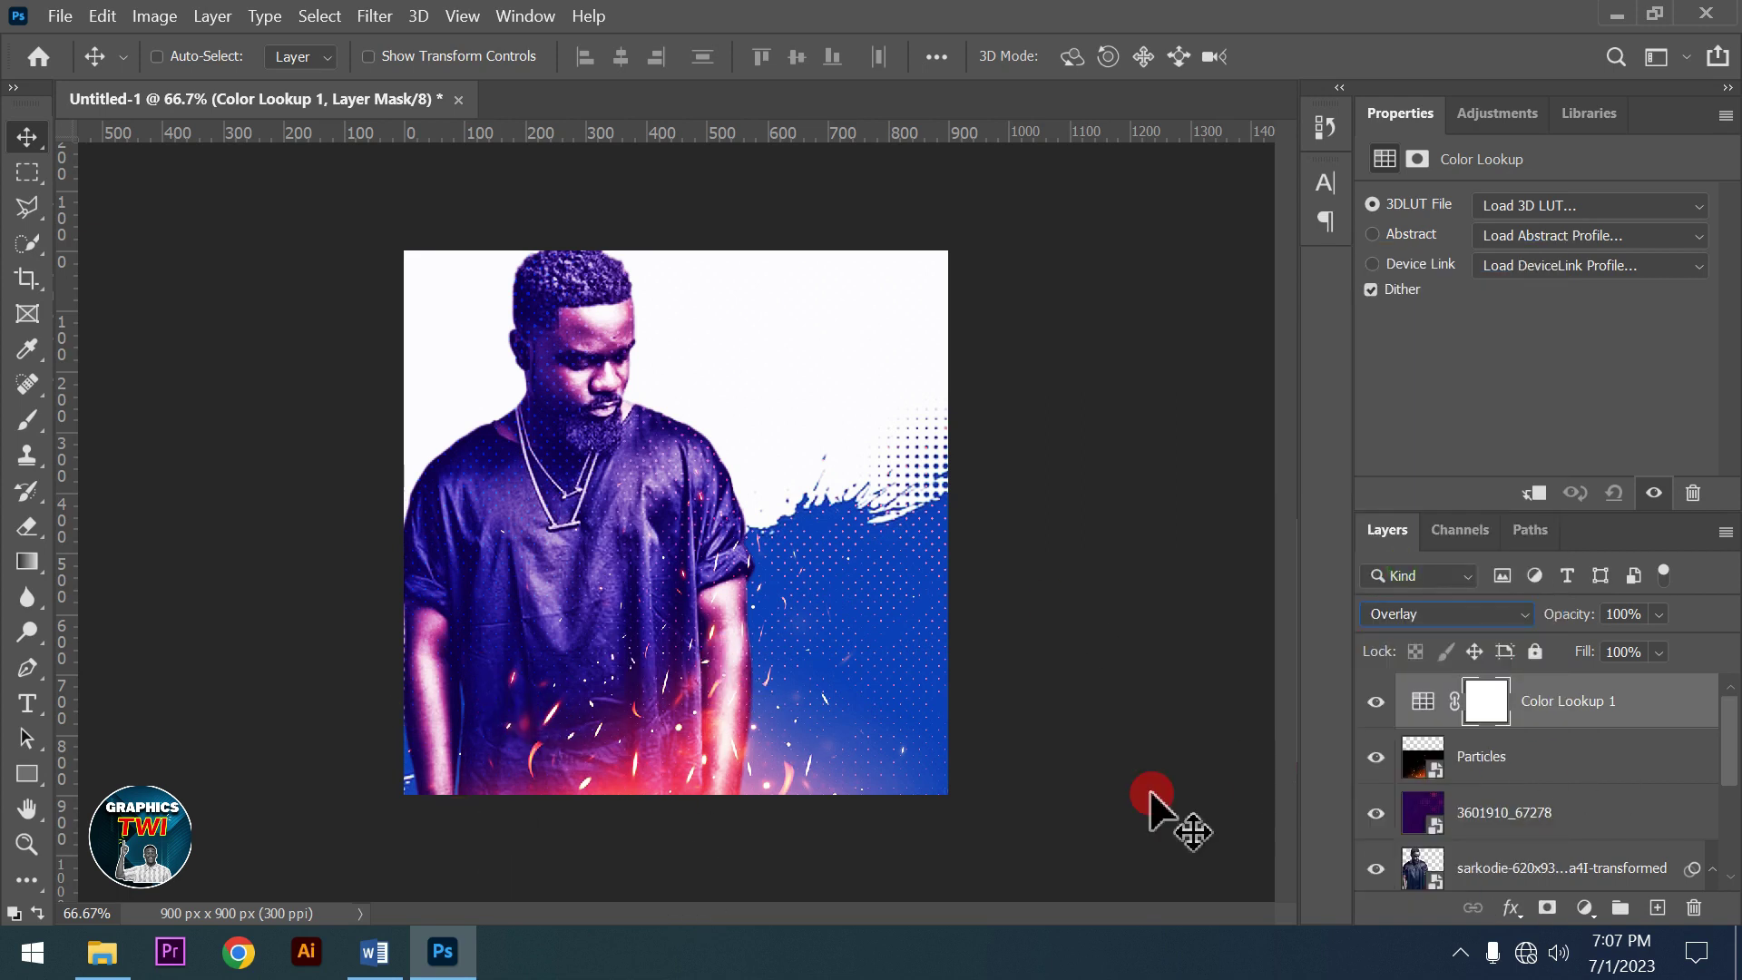
# Lower the Particles layer opacity to 79%
pyautogui.click(1606, 769)
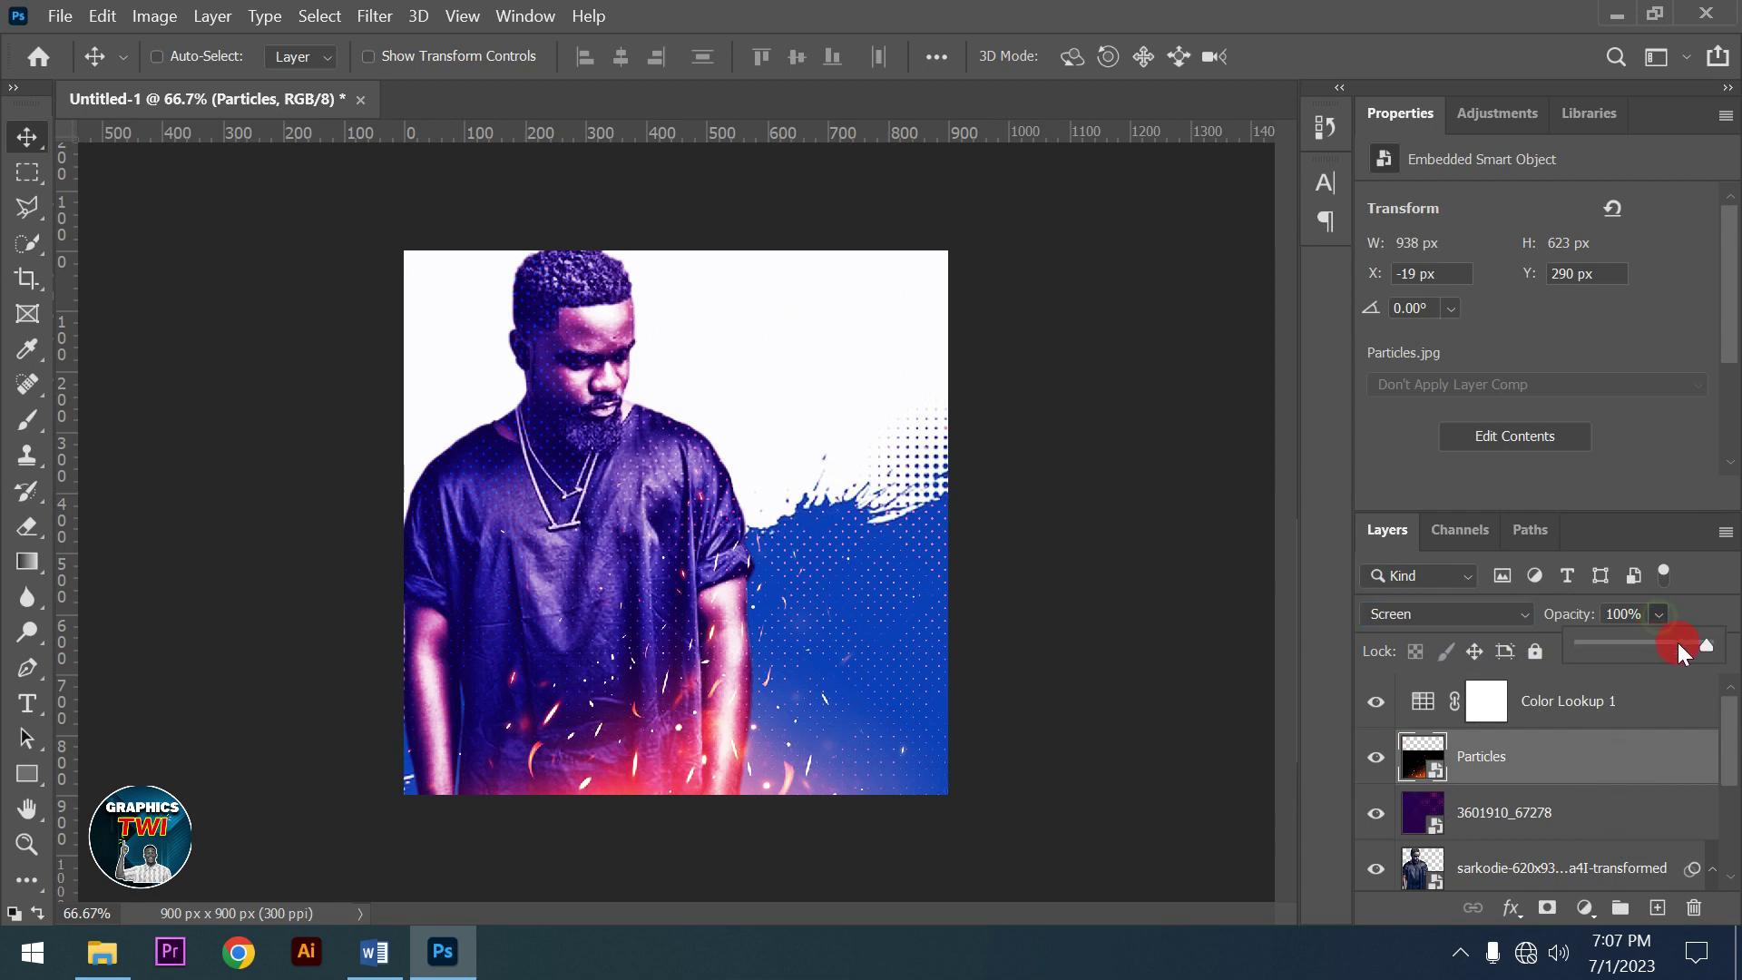
pyautogui.moveTo(1691, 645); pyautogui.dragTo(1680, 648)
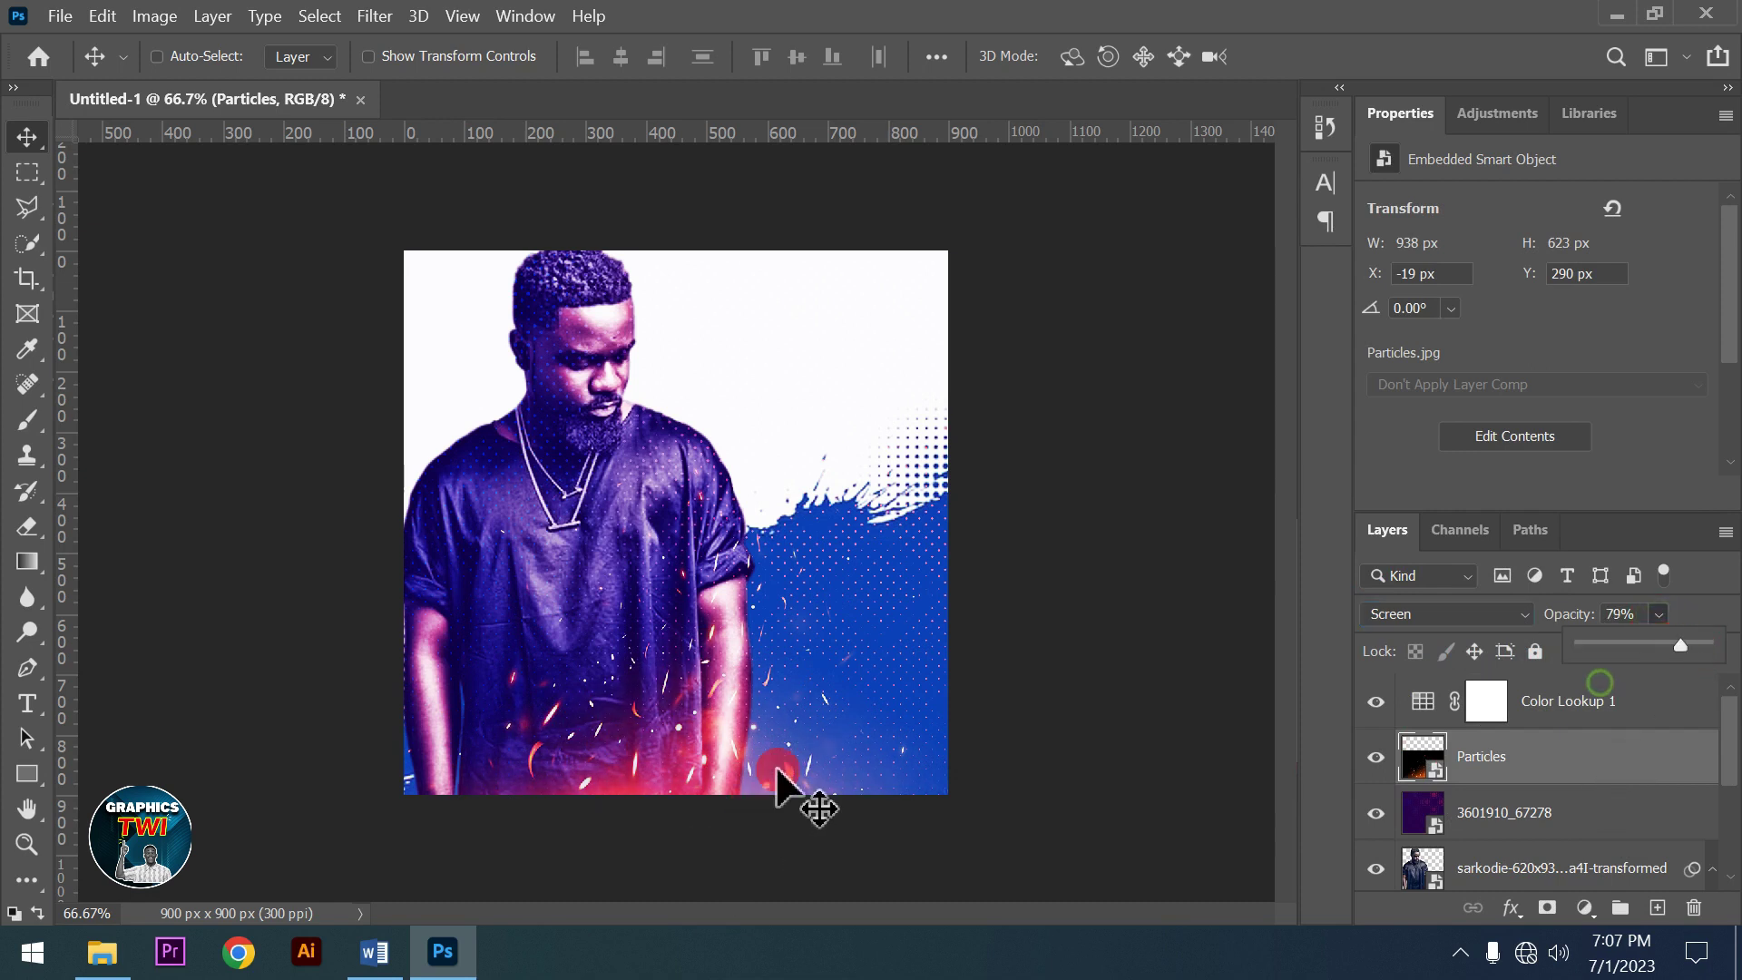
pyautogui.click(1664, 718)
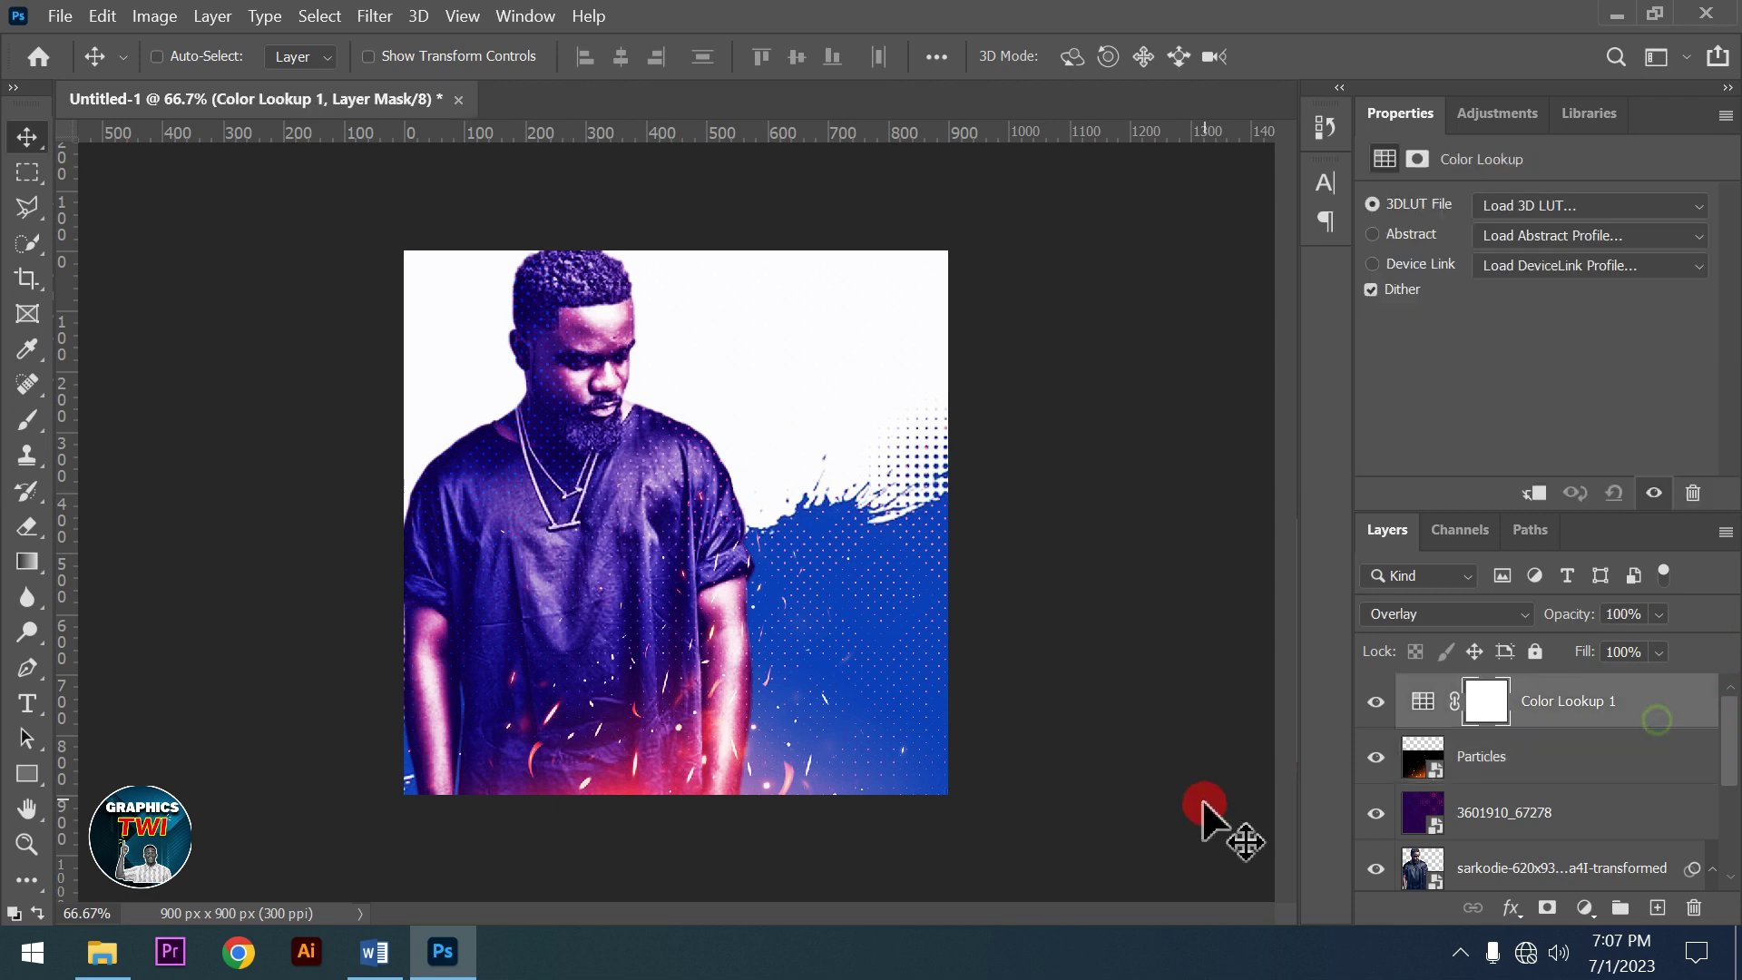
# In the Word FONT notes, select Sarkodie and zoom the document to 160%
pyautogui.click(375, 952)
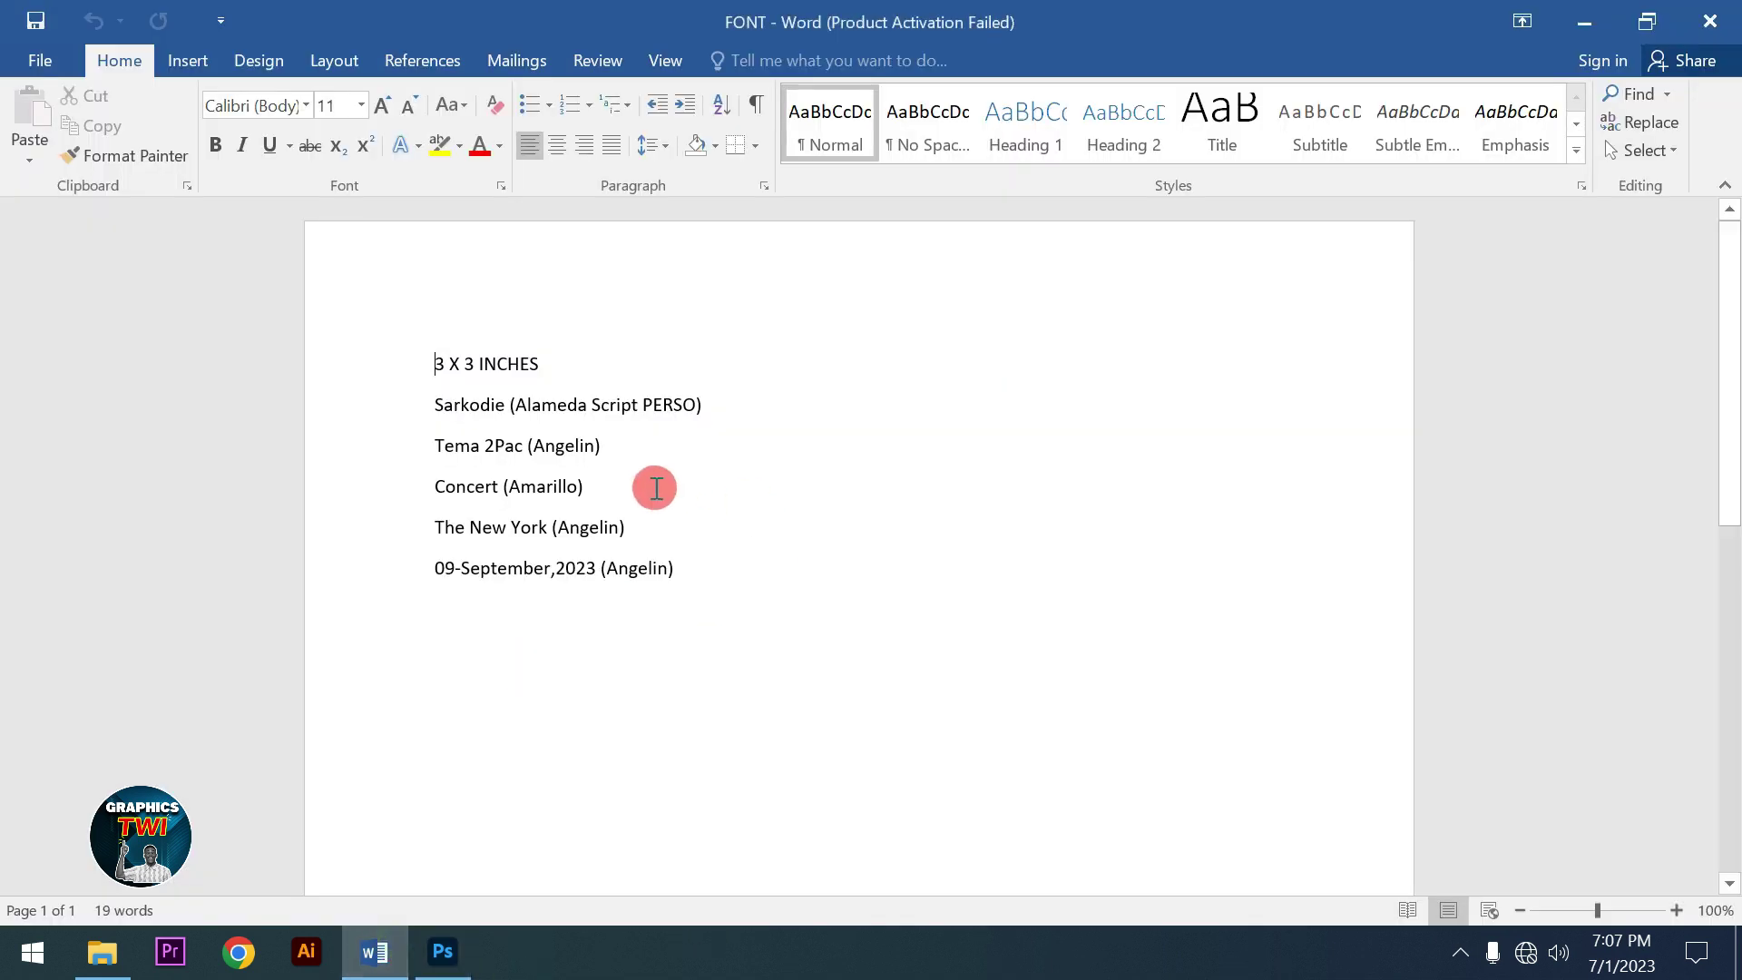
pyautogui.moveTo(438, 406); pyautogui.dragTo(503, 407)
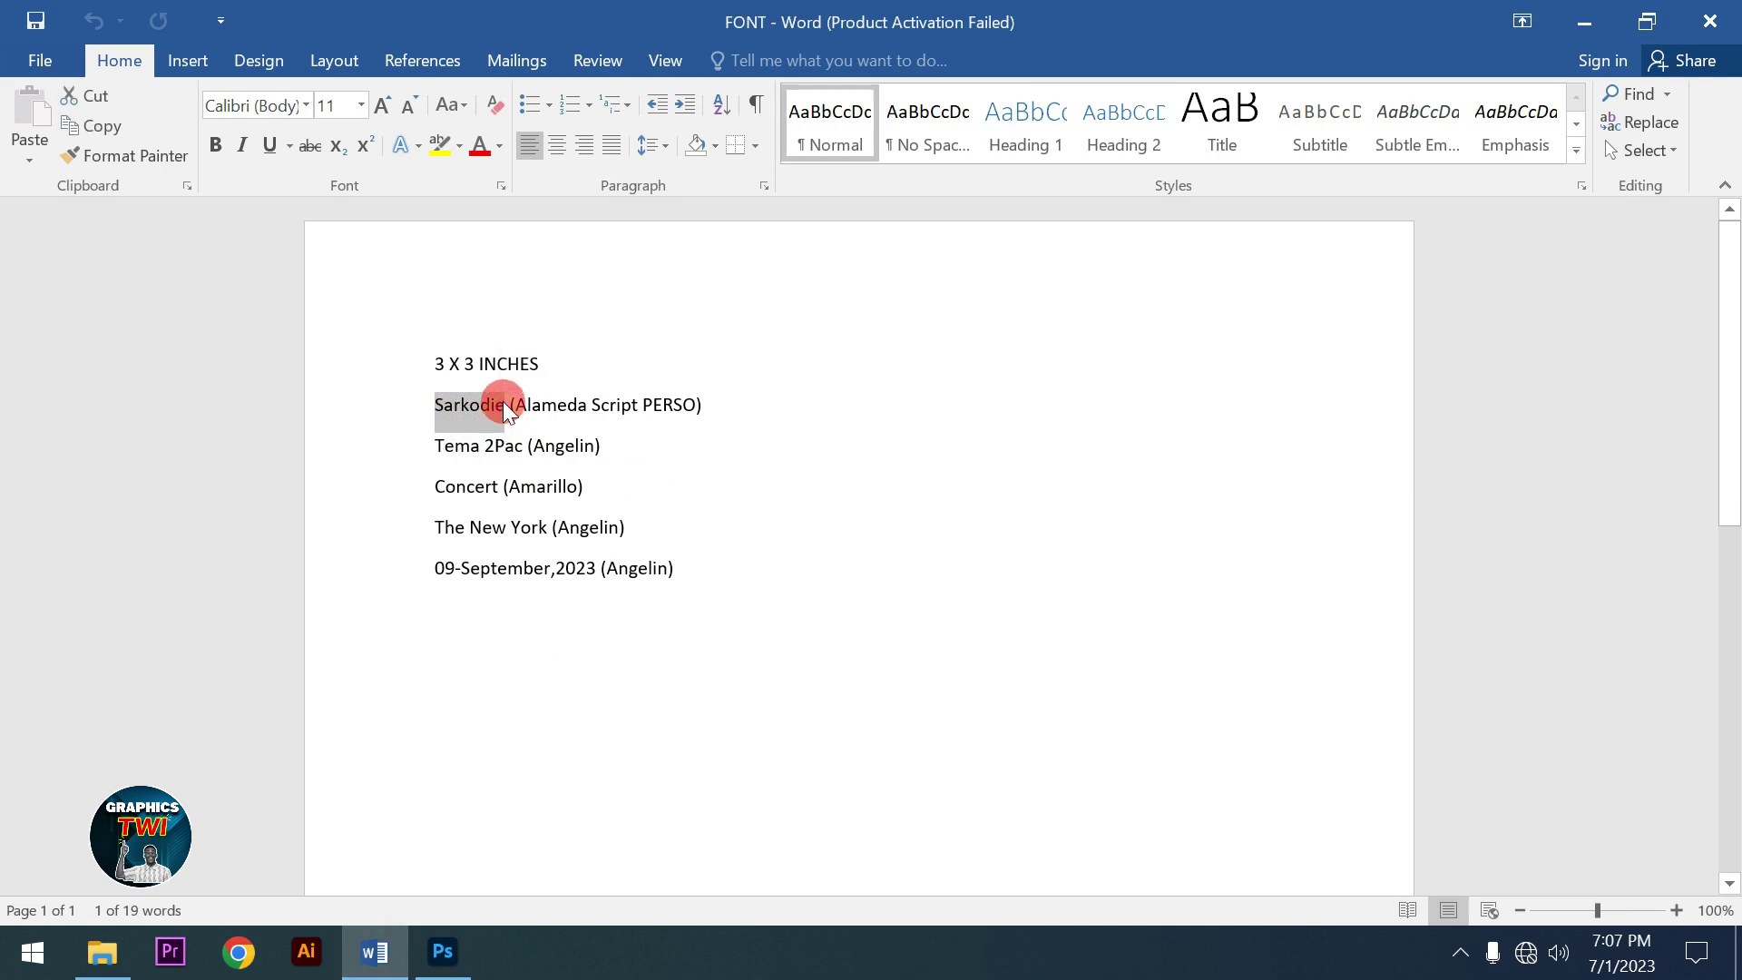
pyautogui.hotkey('ctrl', '=')
pyautogui.hotkey('ctrl', '=')
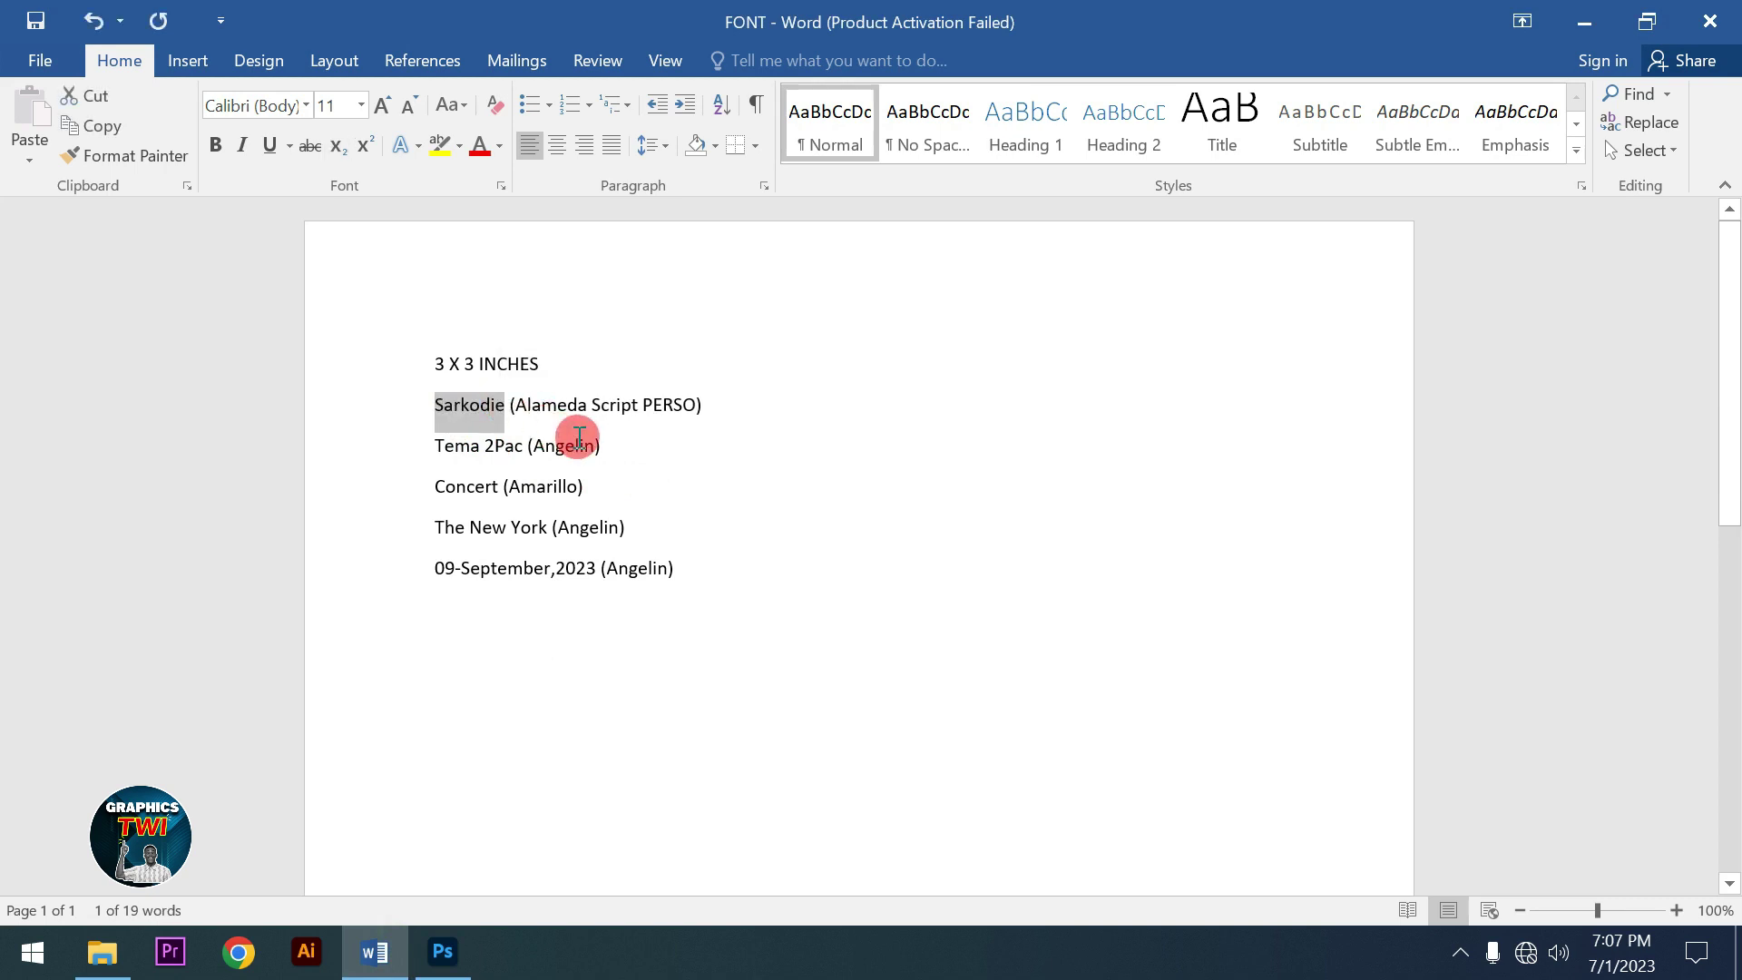
pyautogui.hotkey('ctrl', '=')
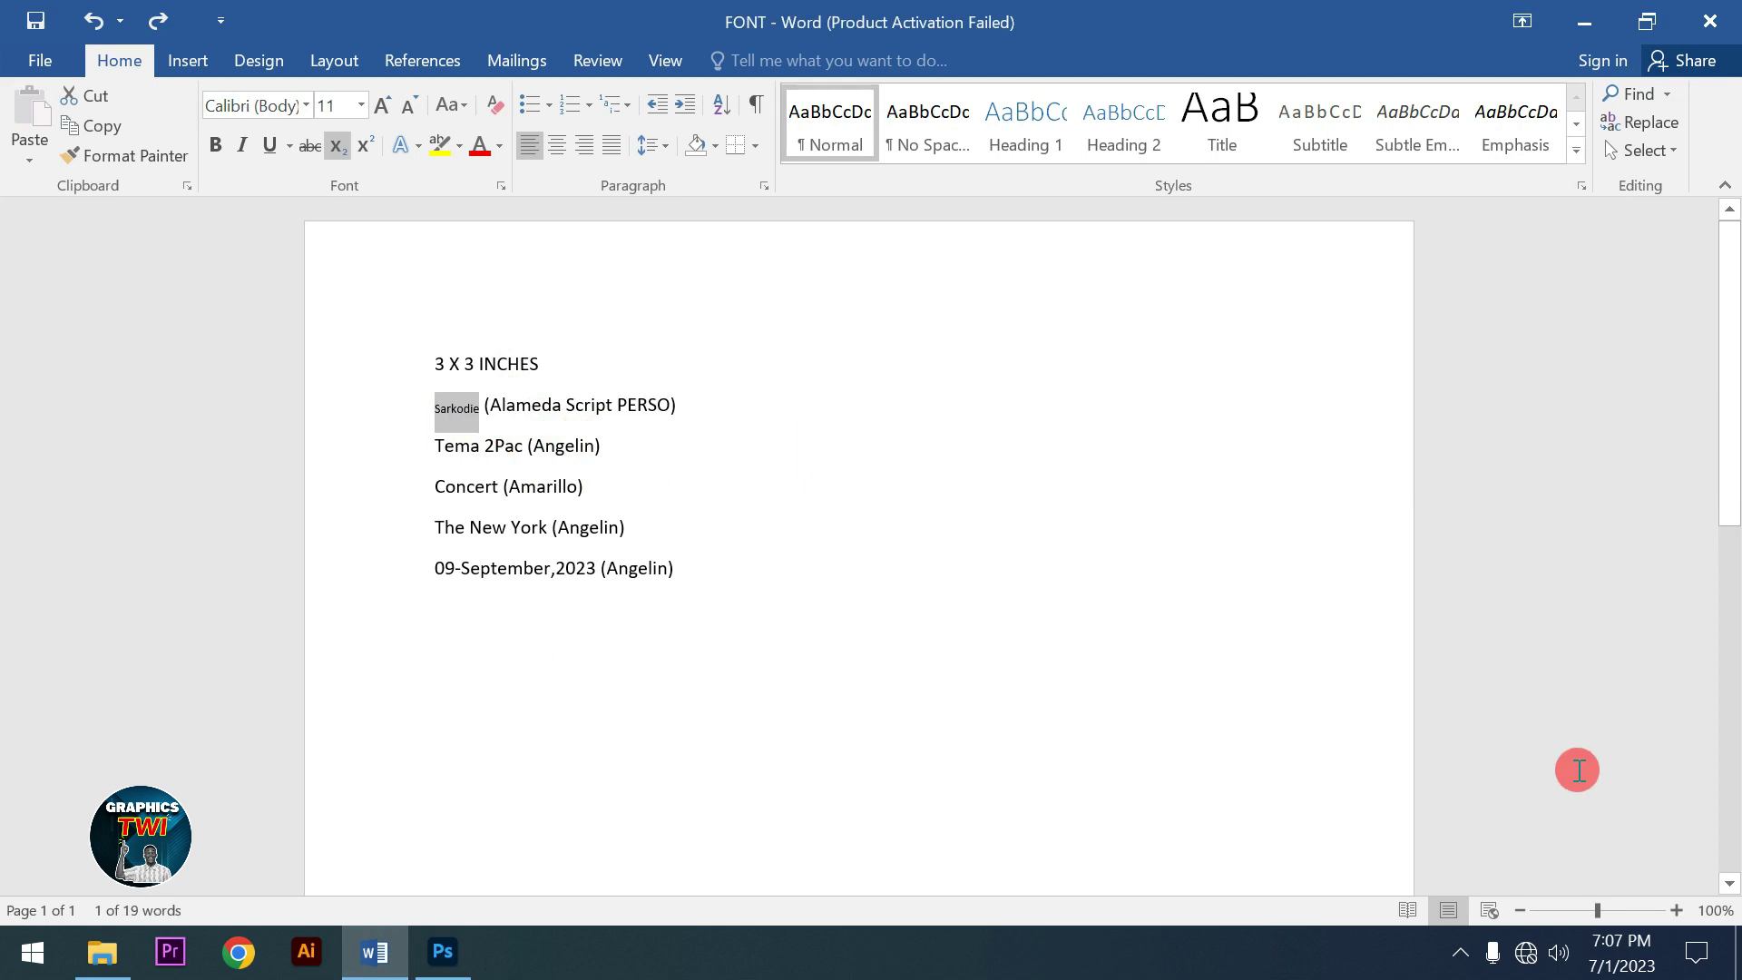
pyautogui.click(1677, 910)
pyautogui.click(1677, 910)
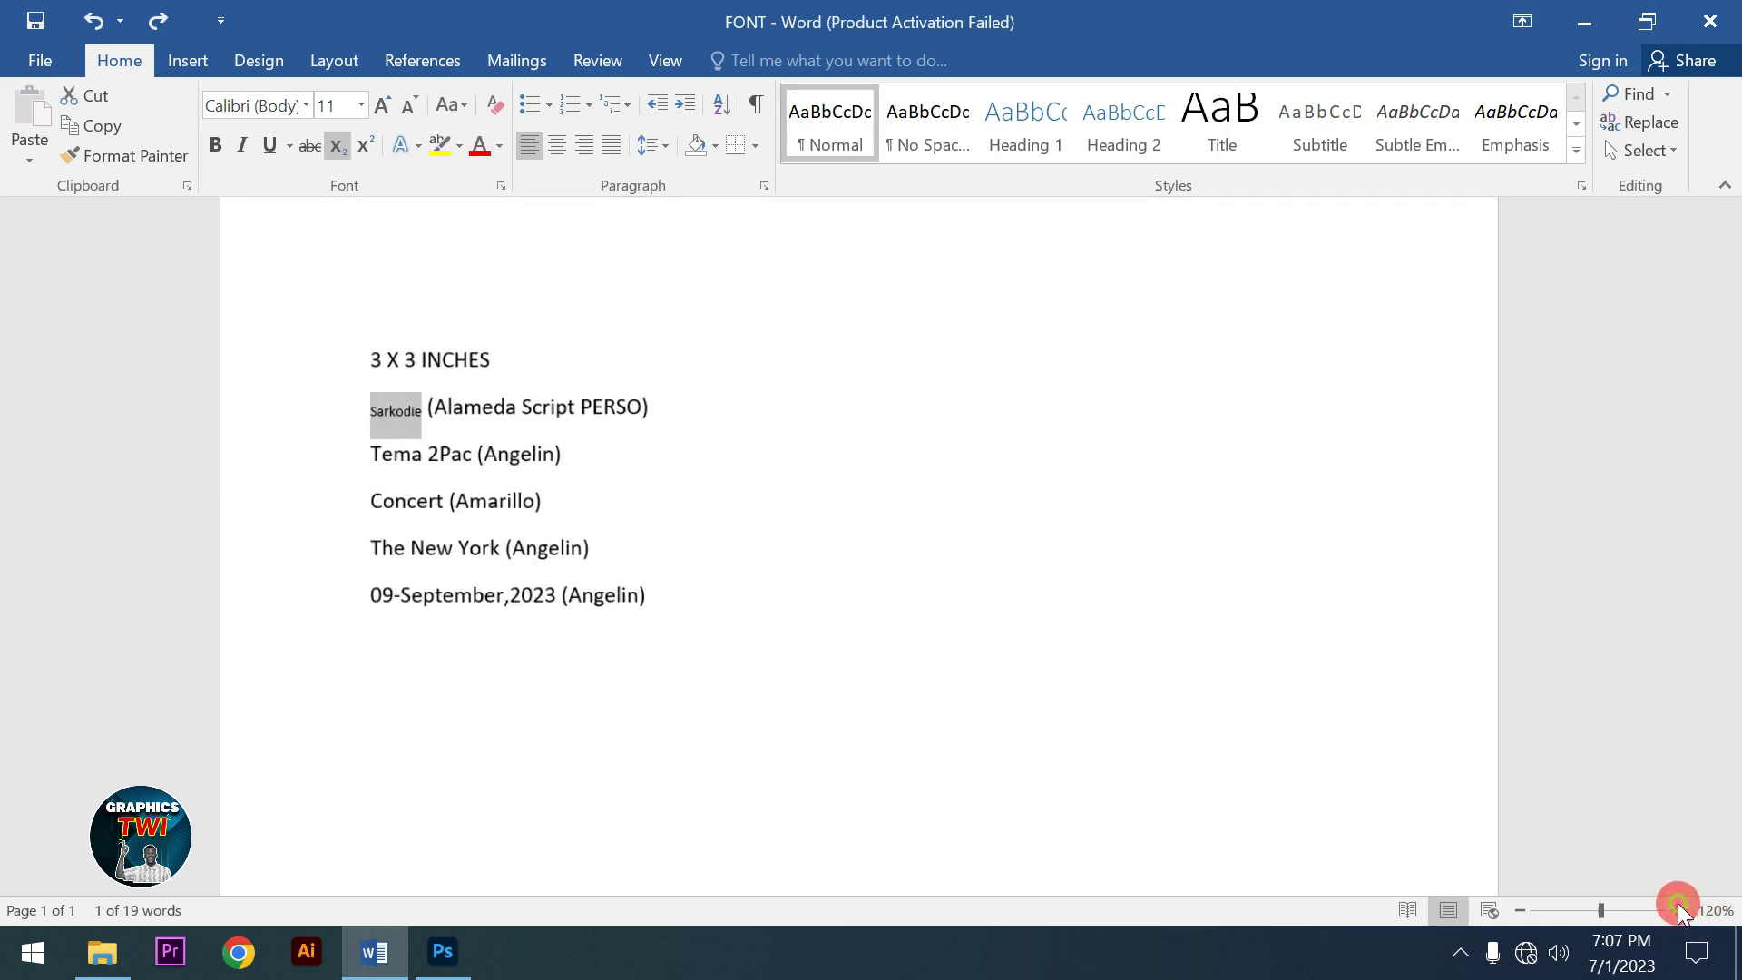
pyautogui.click(1676, 910)
pyautogui.click(1676, 910)
pyautogui.click(1677, 910)
pyautogui.click(1677, 910)
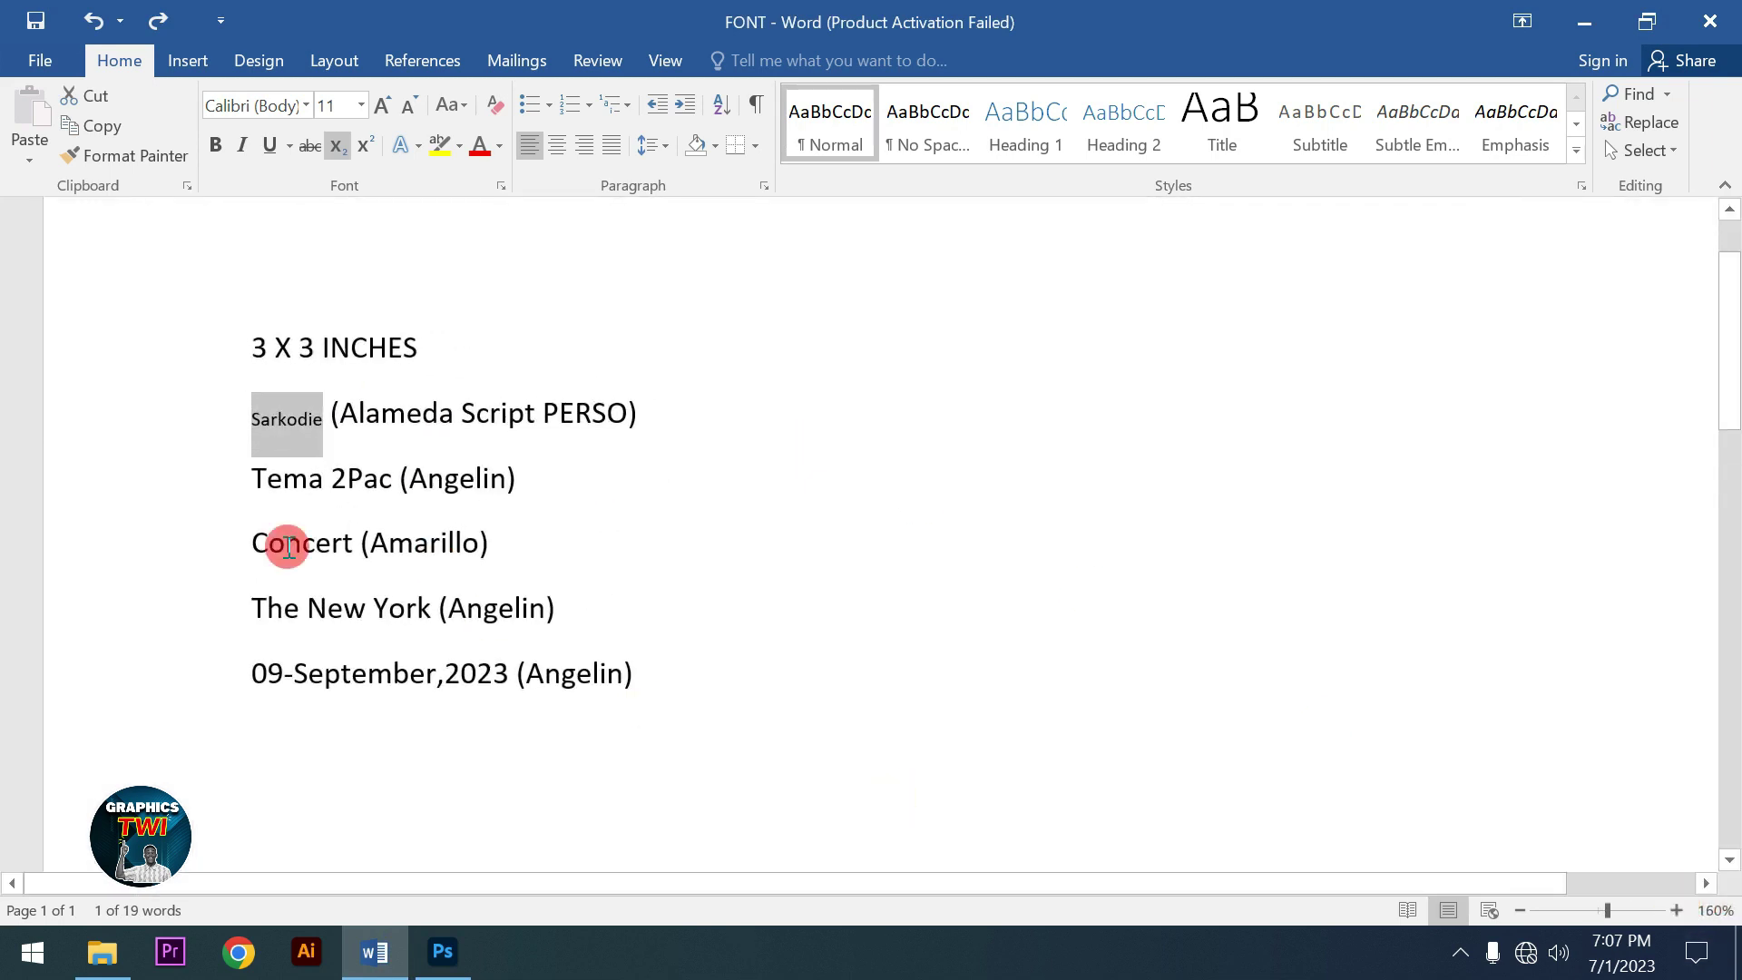
pyautogui.hotkey('ctrl', 'z')
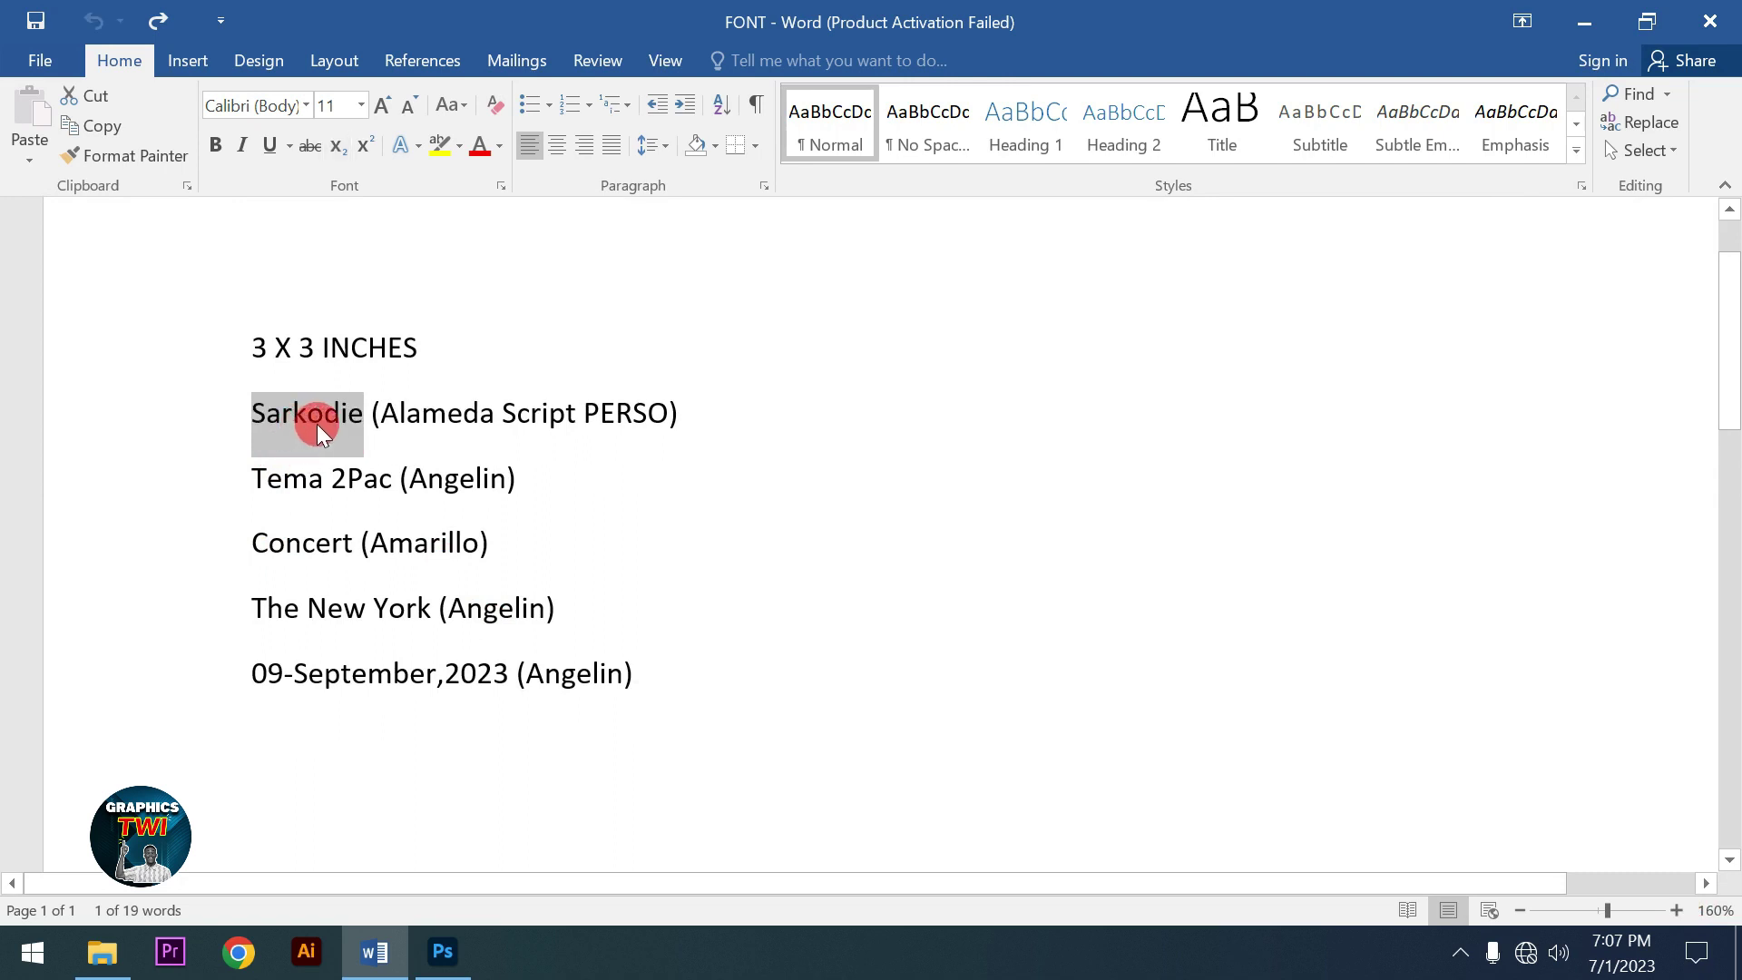
# Copy the word Sarkodie from the notes and return to the Photoshop flyer
pyautogui.rightClick(318, 423)
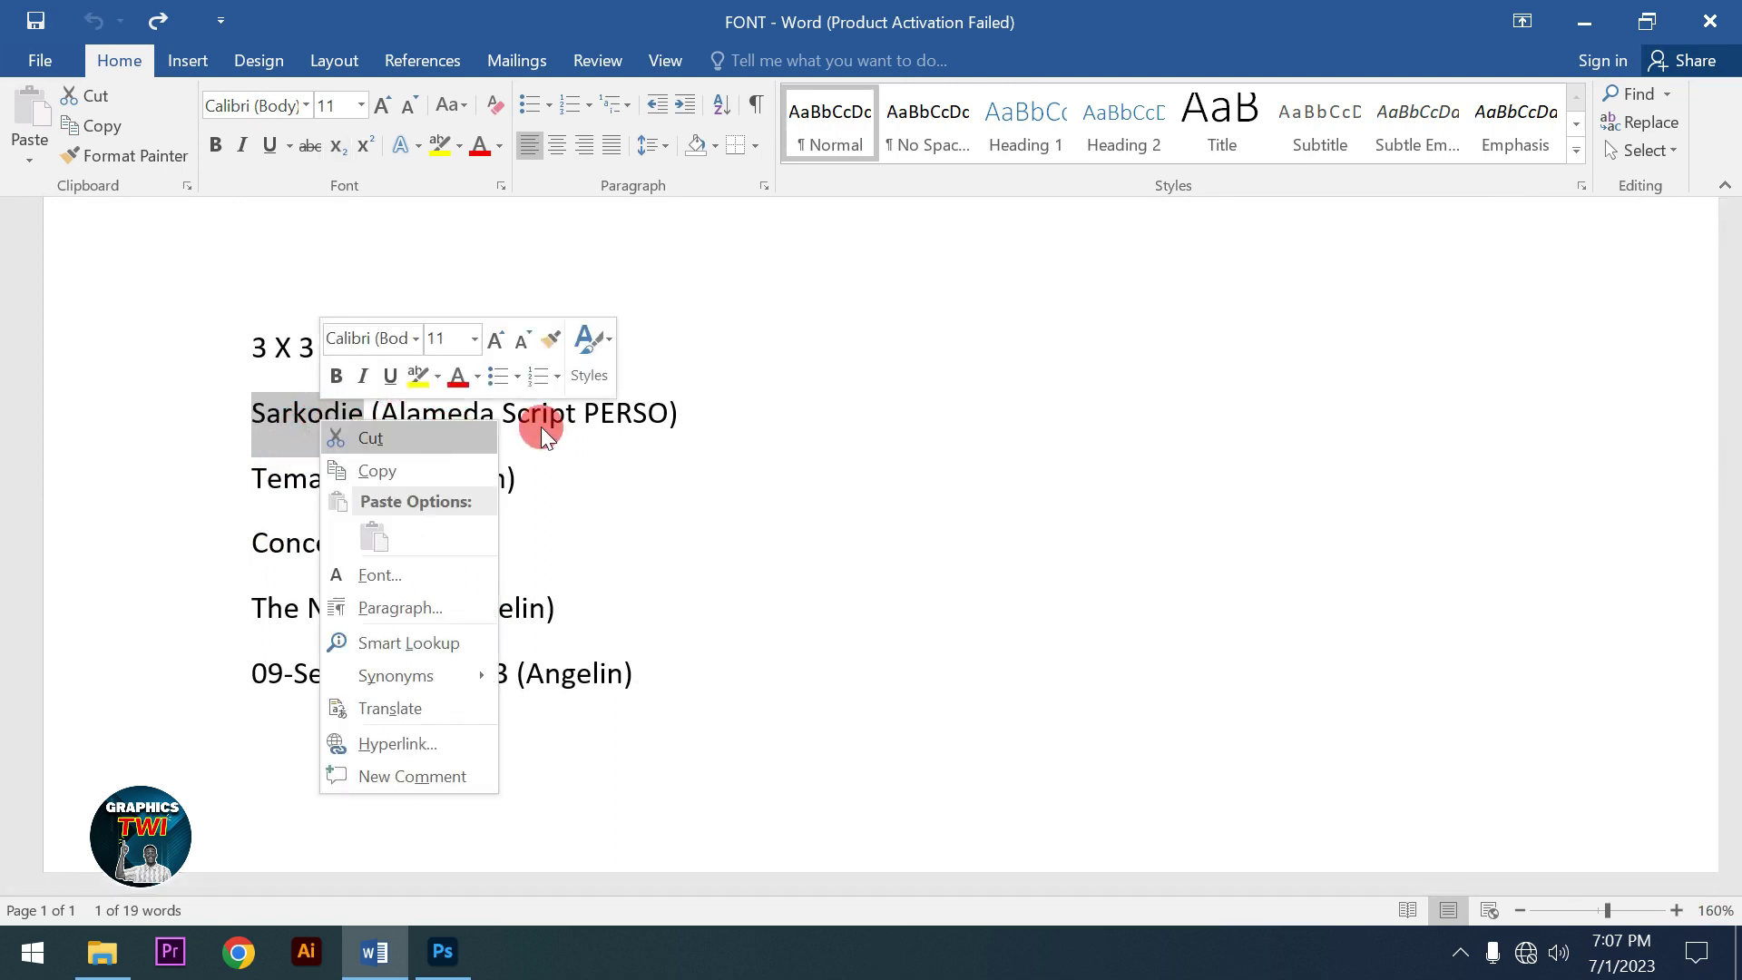
pyautogui.click(406, 473)
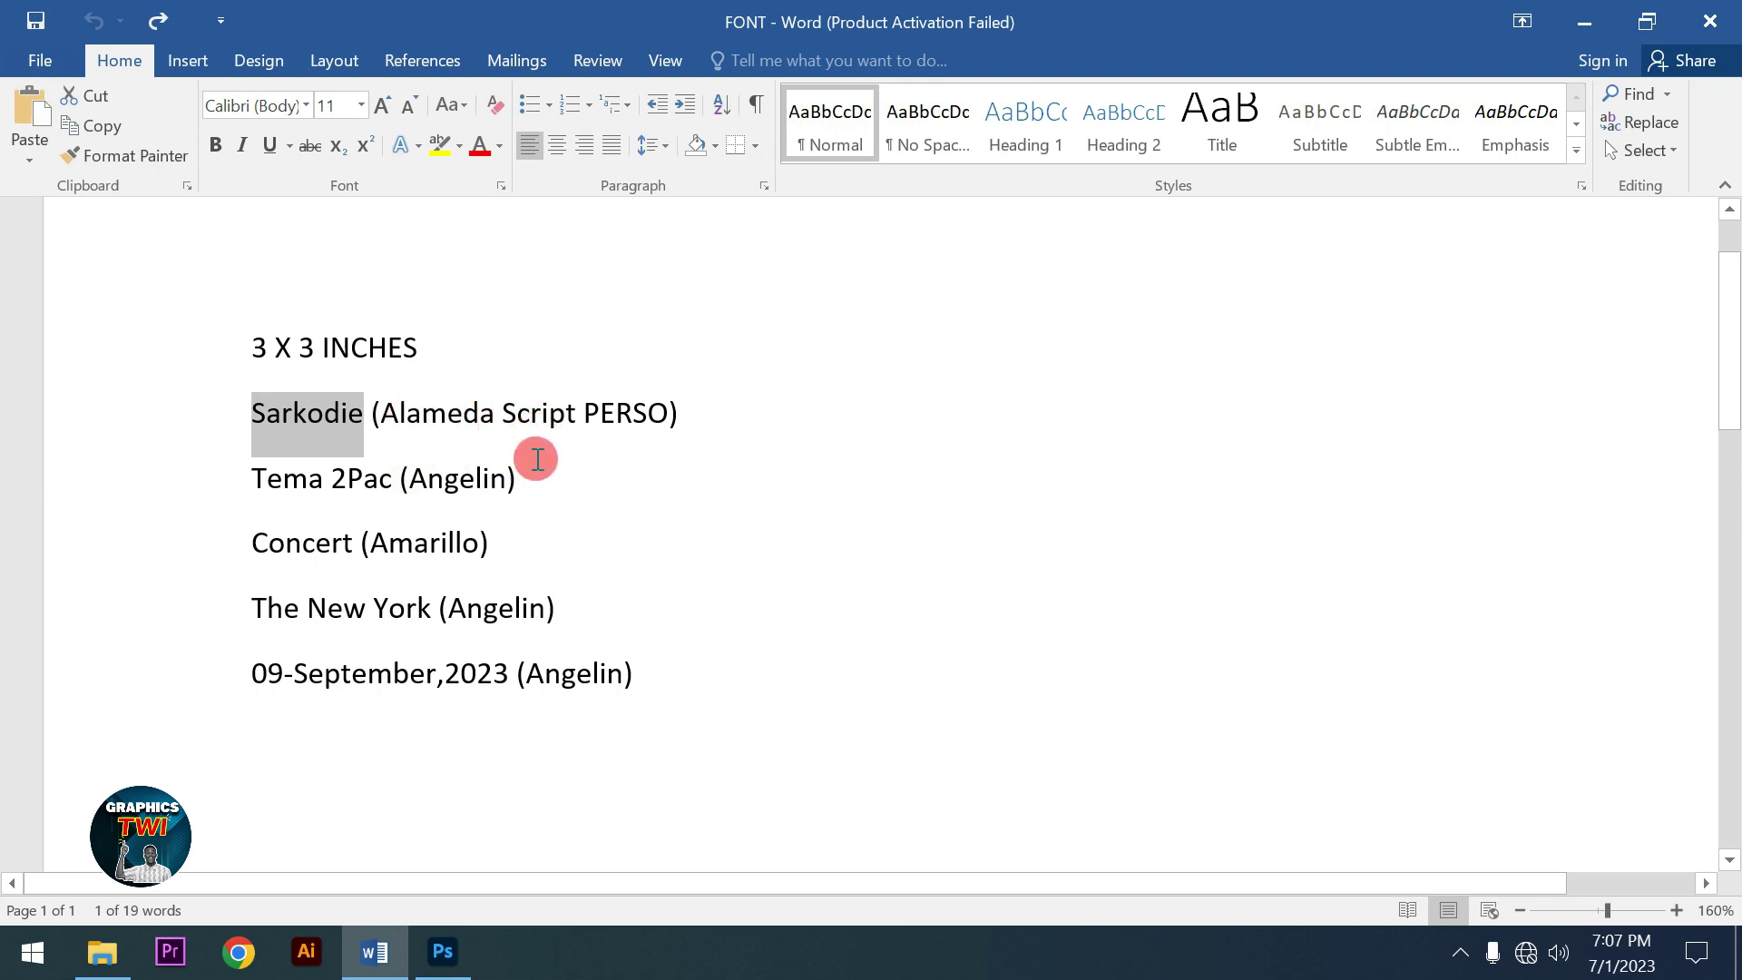
pyautogui.click(437, 960)
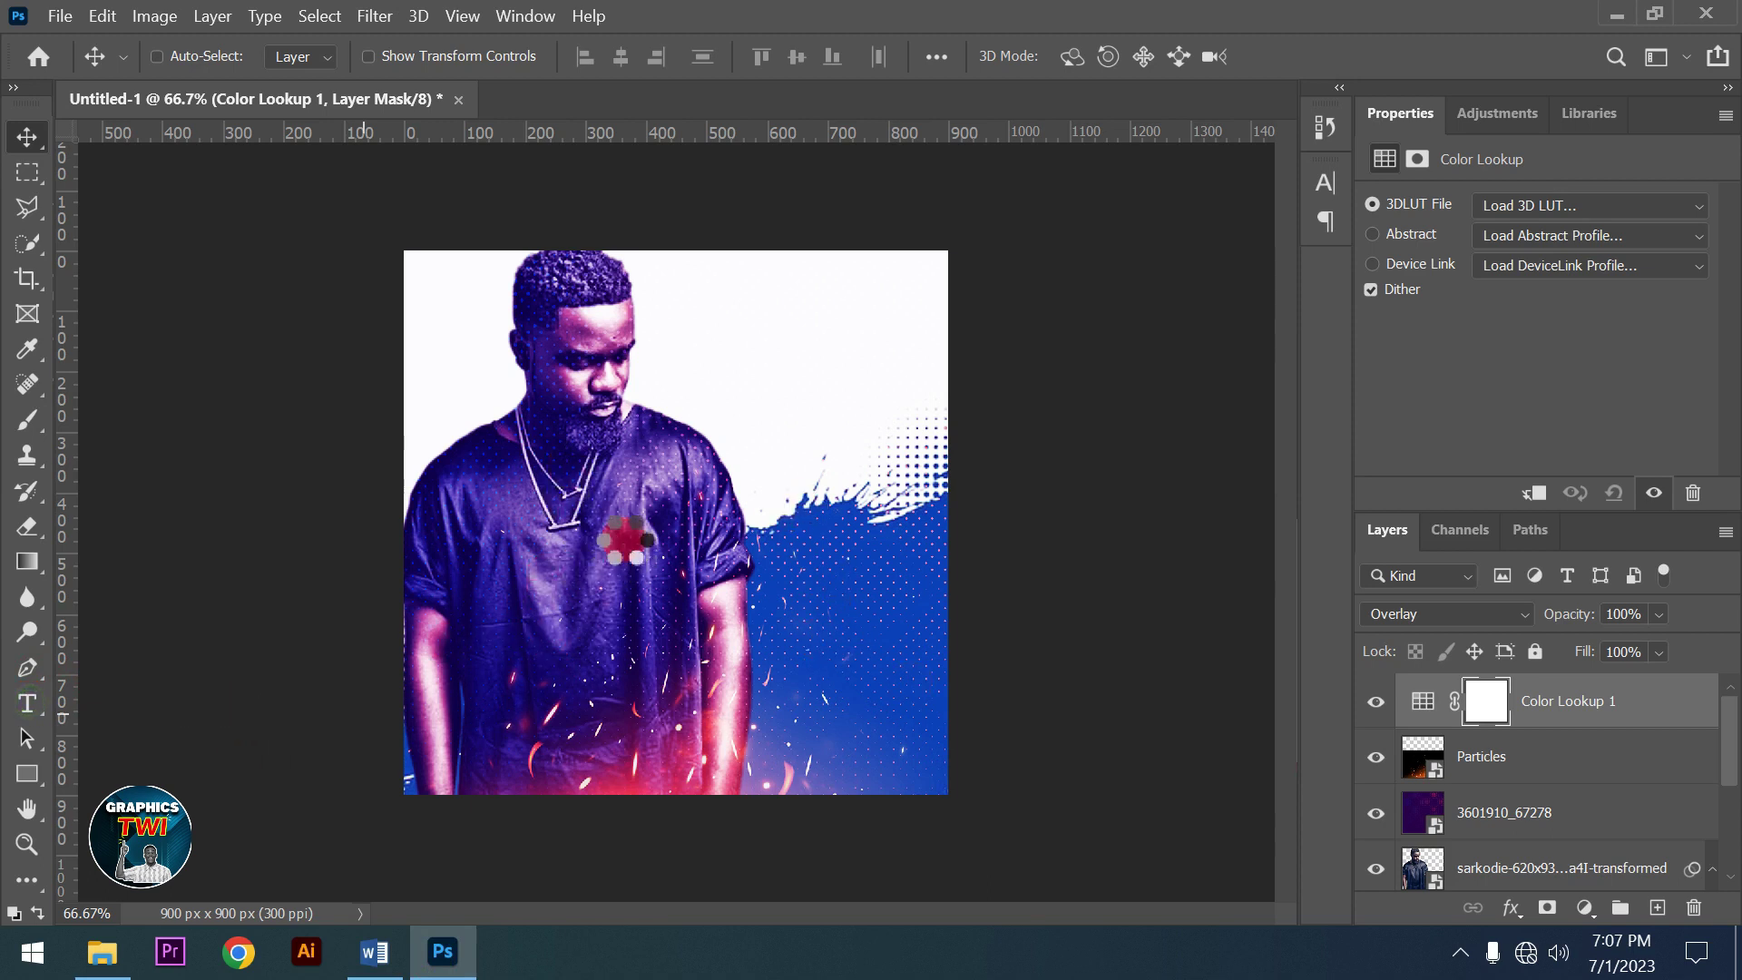
# Type 'Sarkodie' across the portrait in yellow Angelin script at 43 pt
pyautogui.press('t')
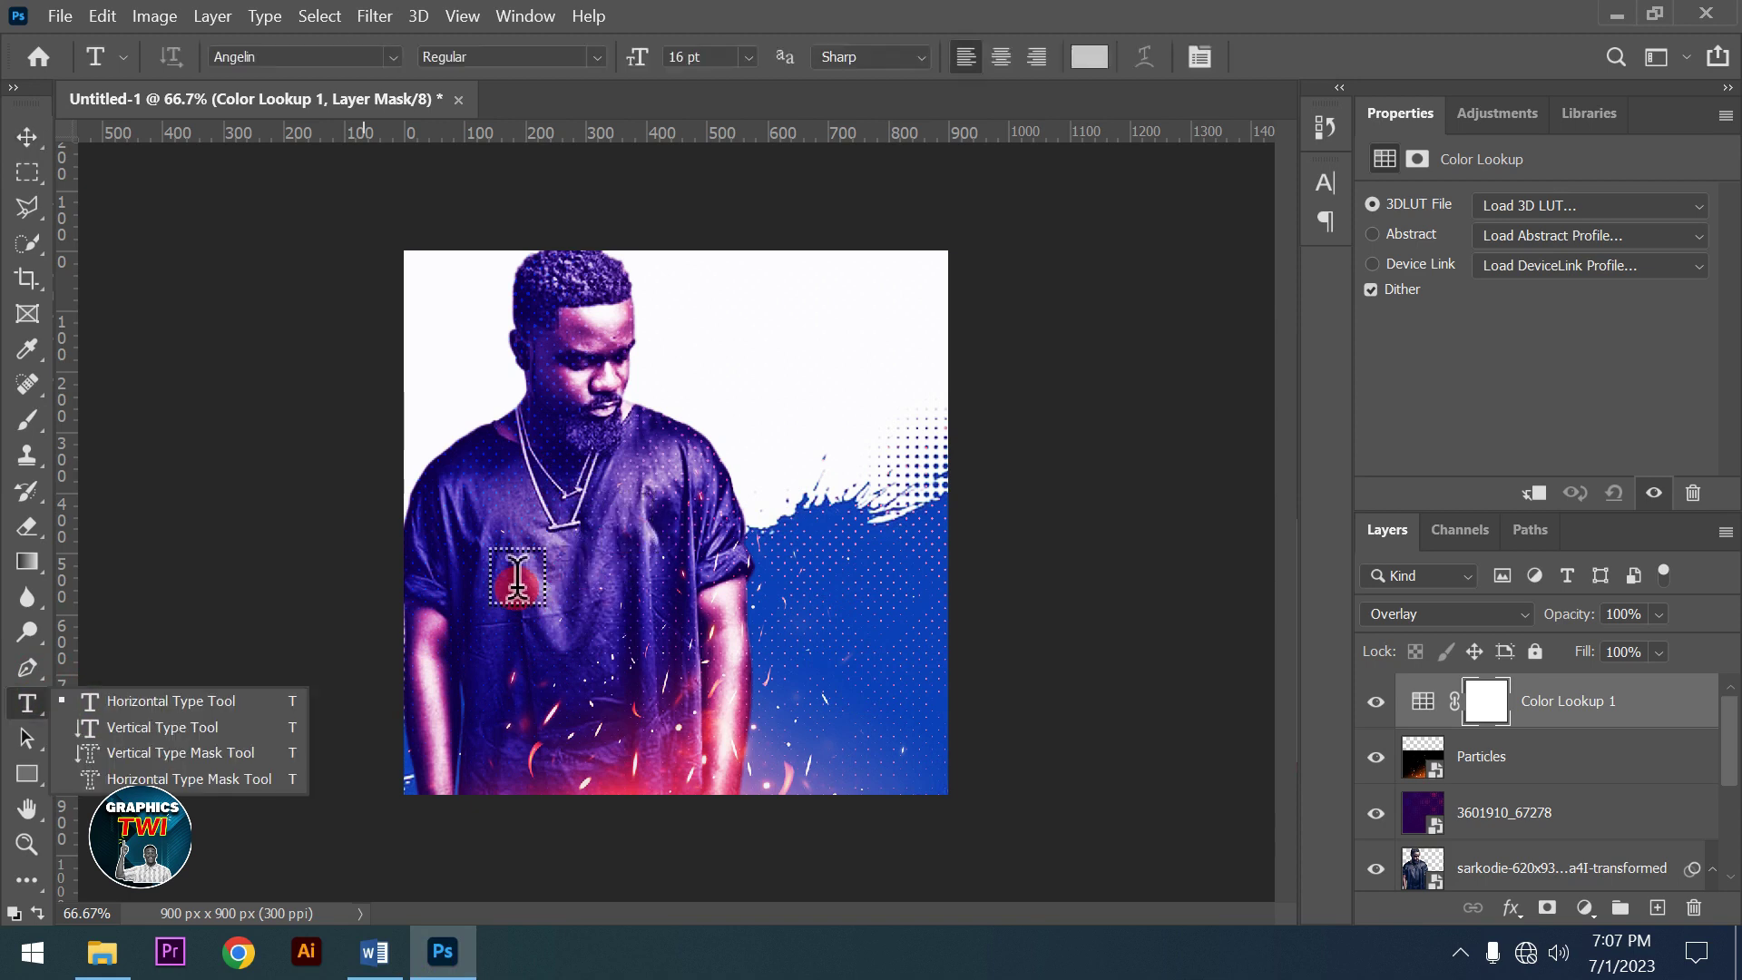
pyautogui.click(491, 590)
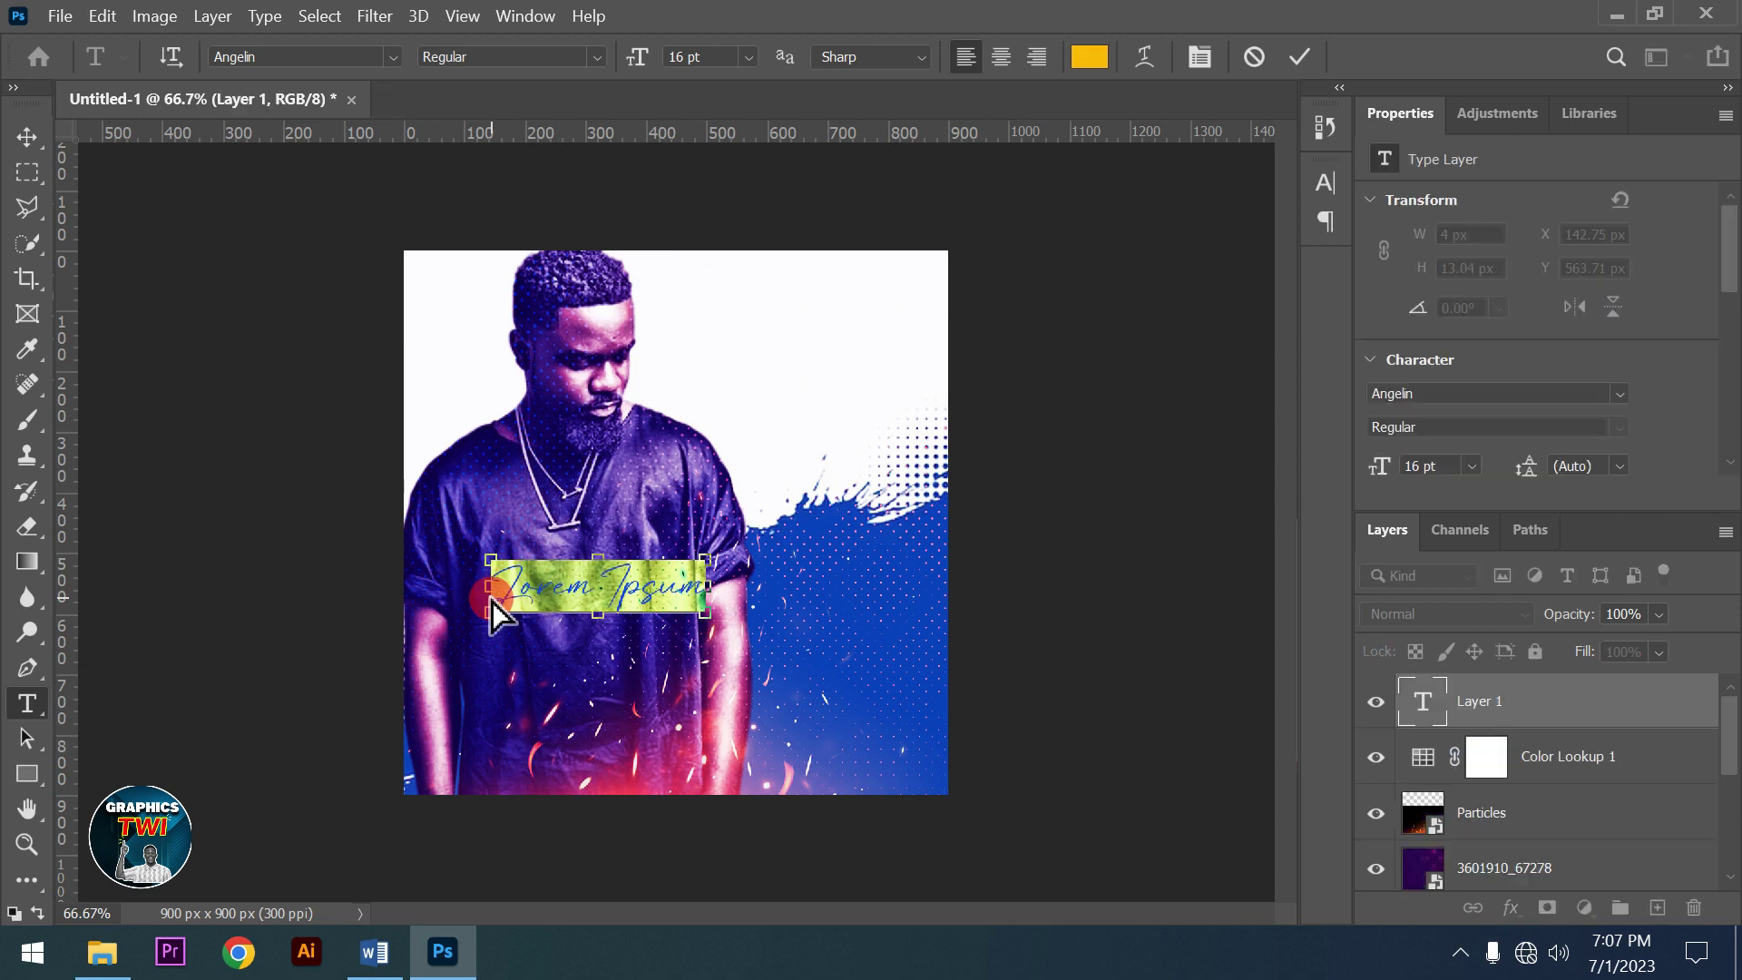
pyautogui.write('Sarkodie')
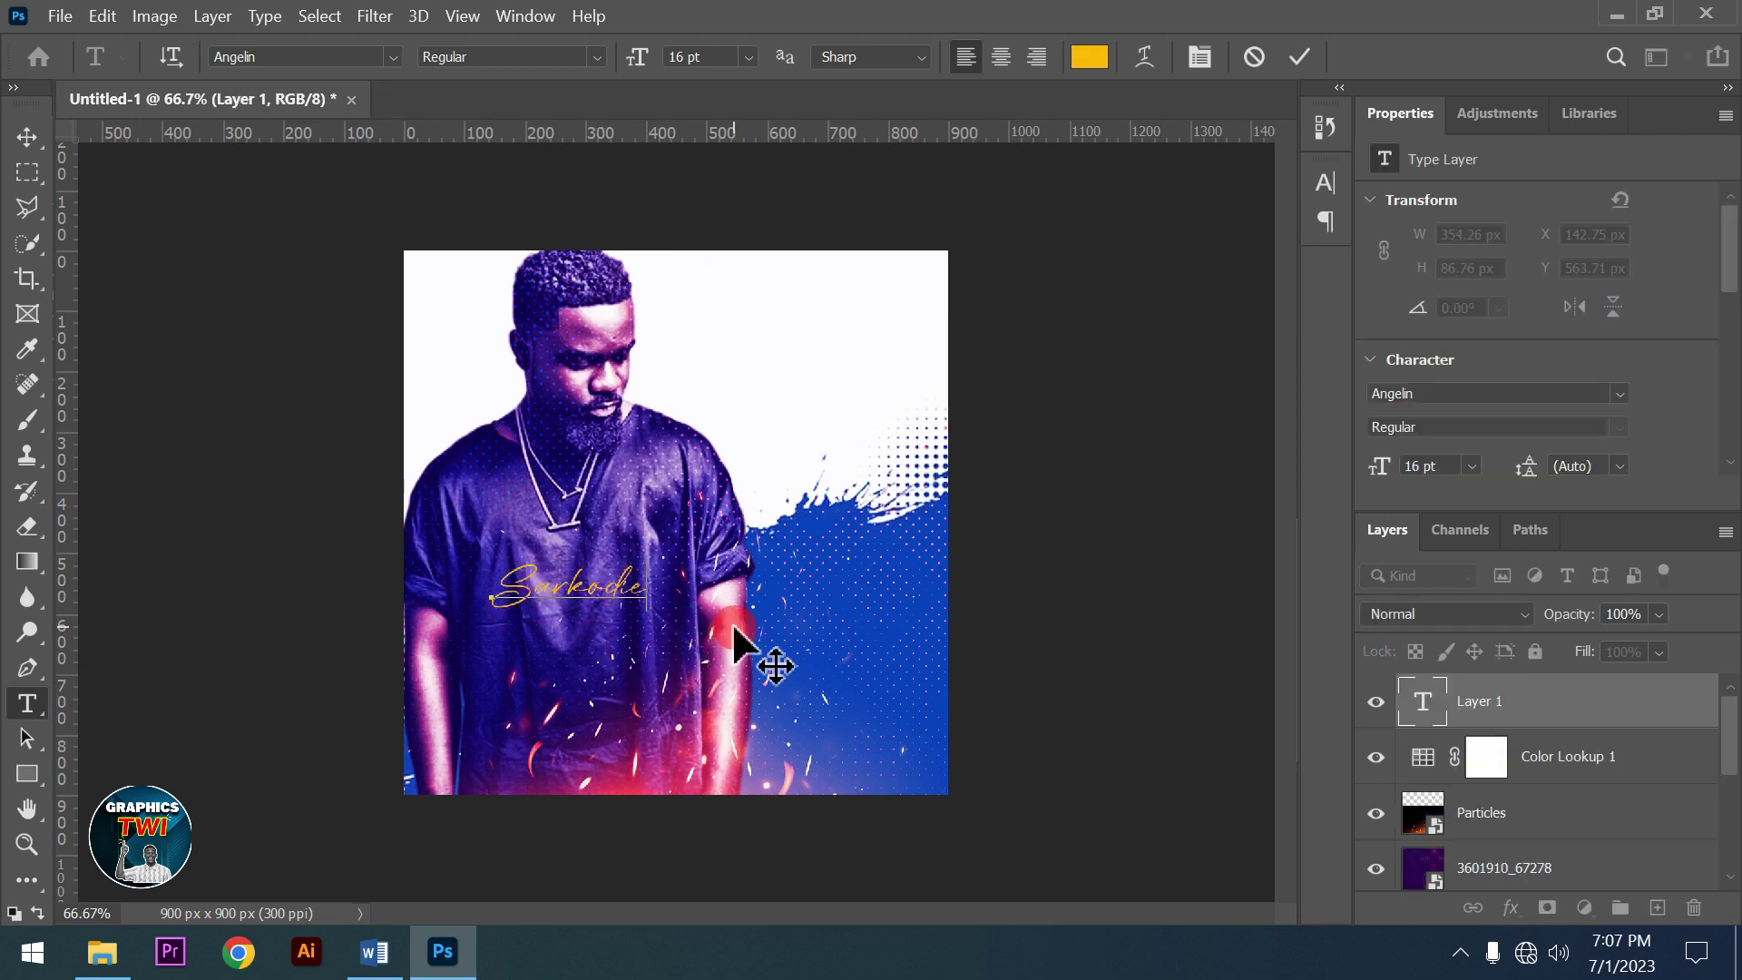
pyautogui.hotkey('ctrl', 'a')
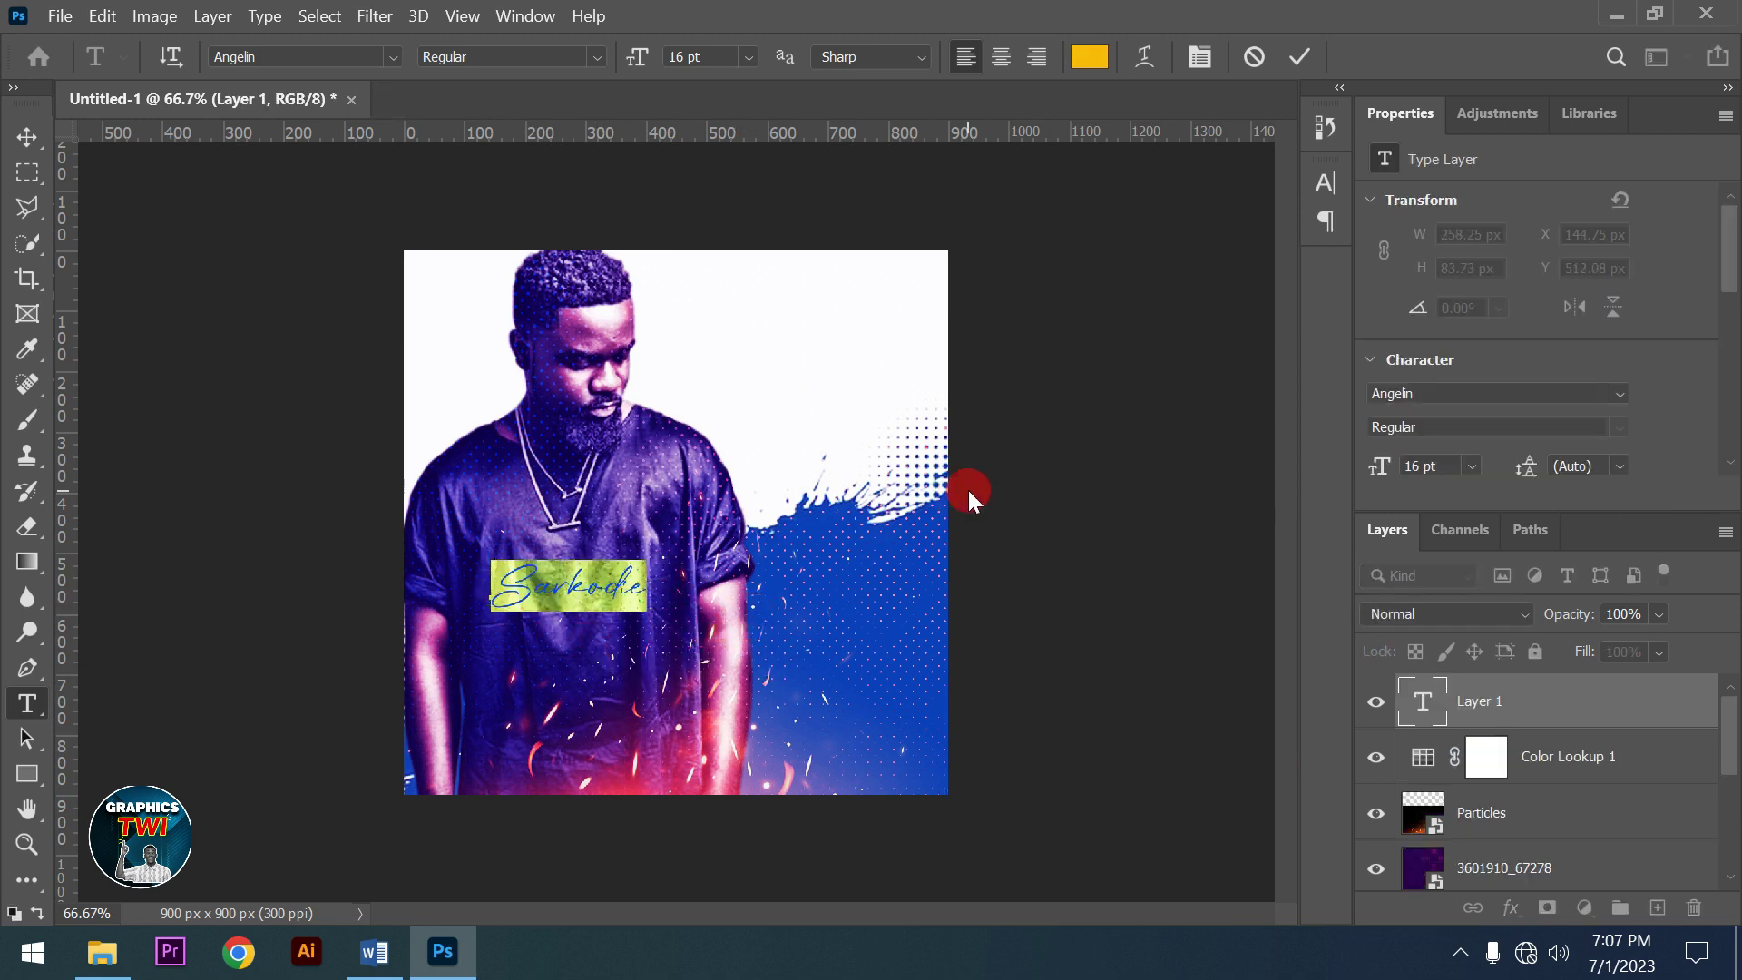
pyautogui.click(1202, 54)
pyautogui.scroll(18, 1121, 253)
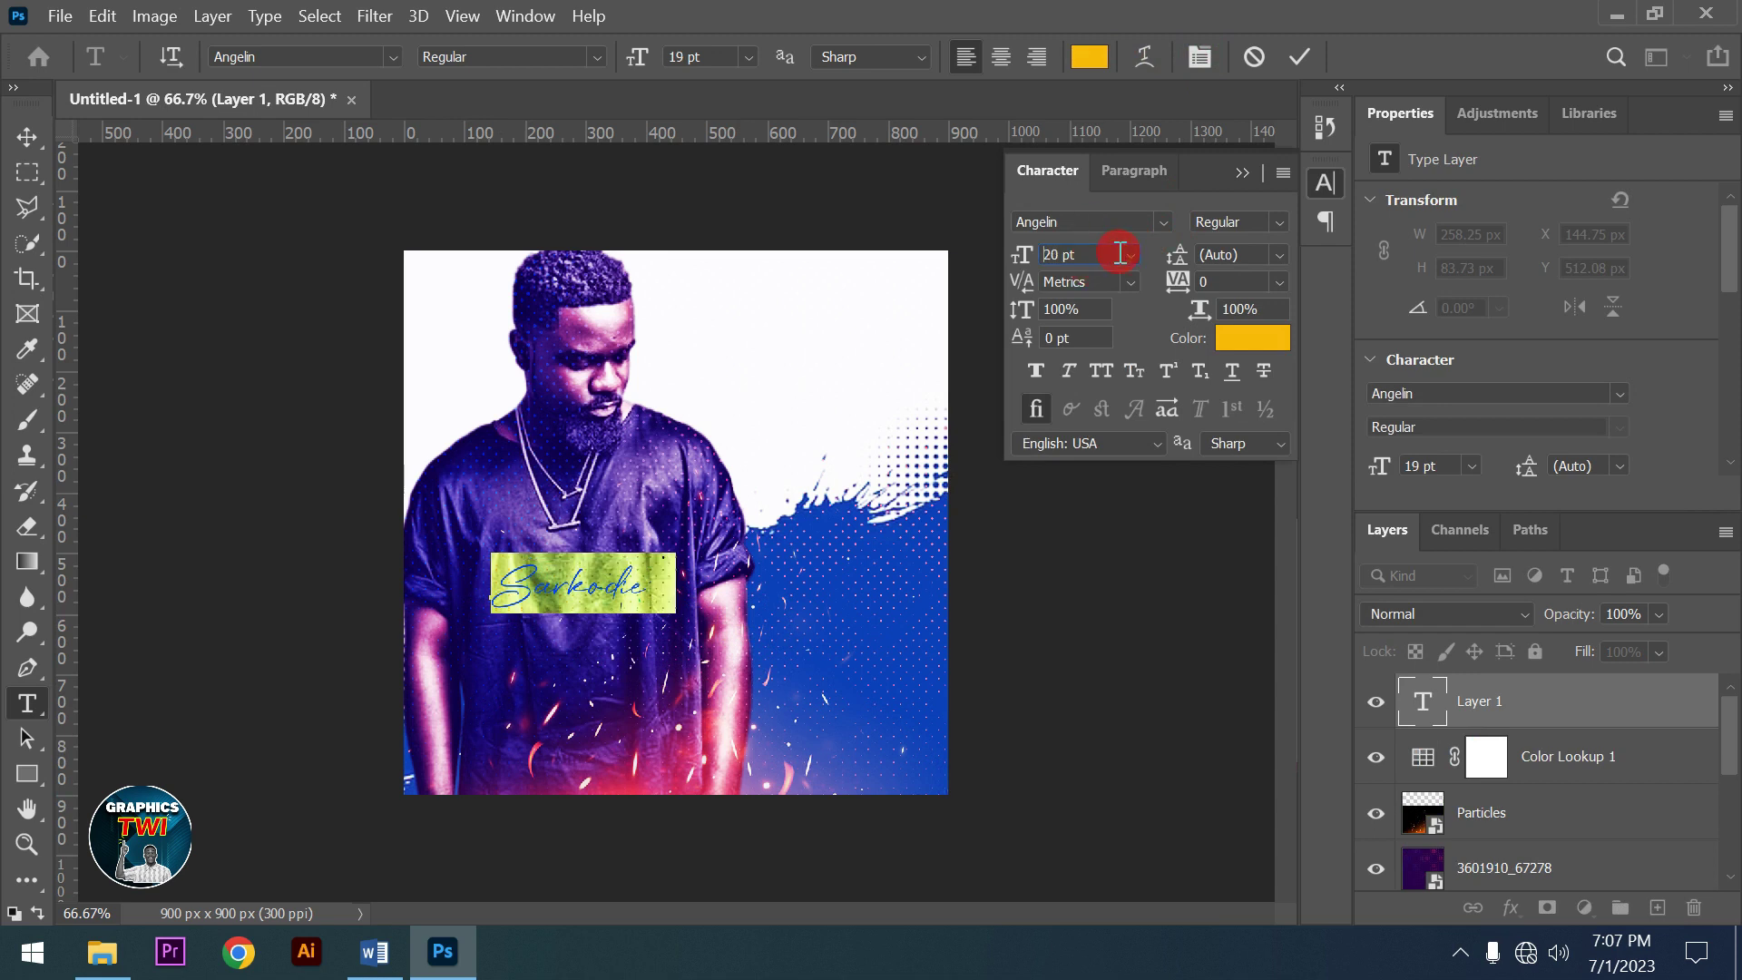
pyautogui.scroll(6, 1118, 252)
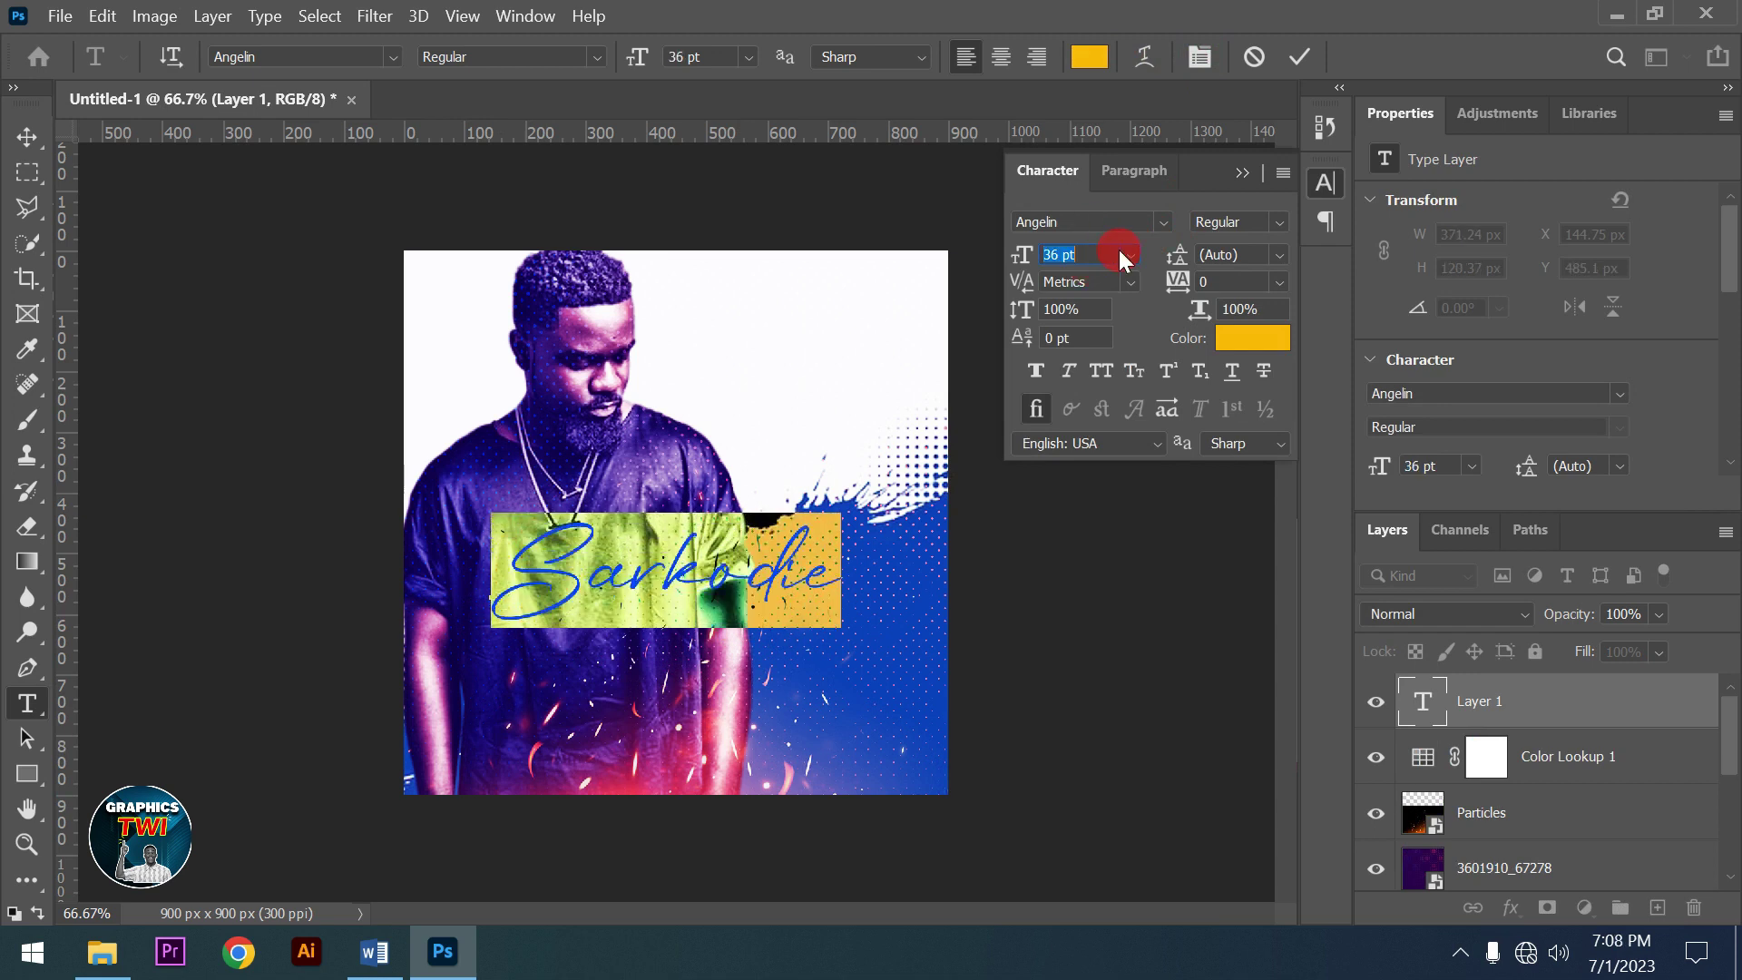
pyautogui.scroll(3, 1118, 253)
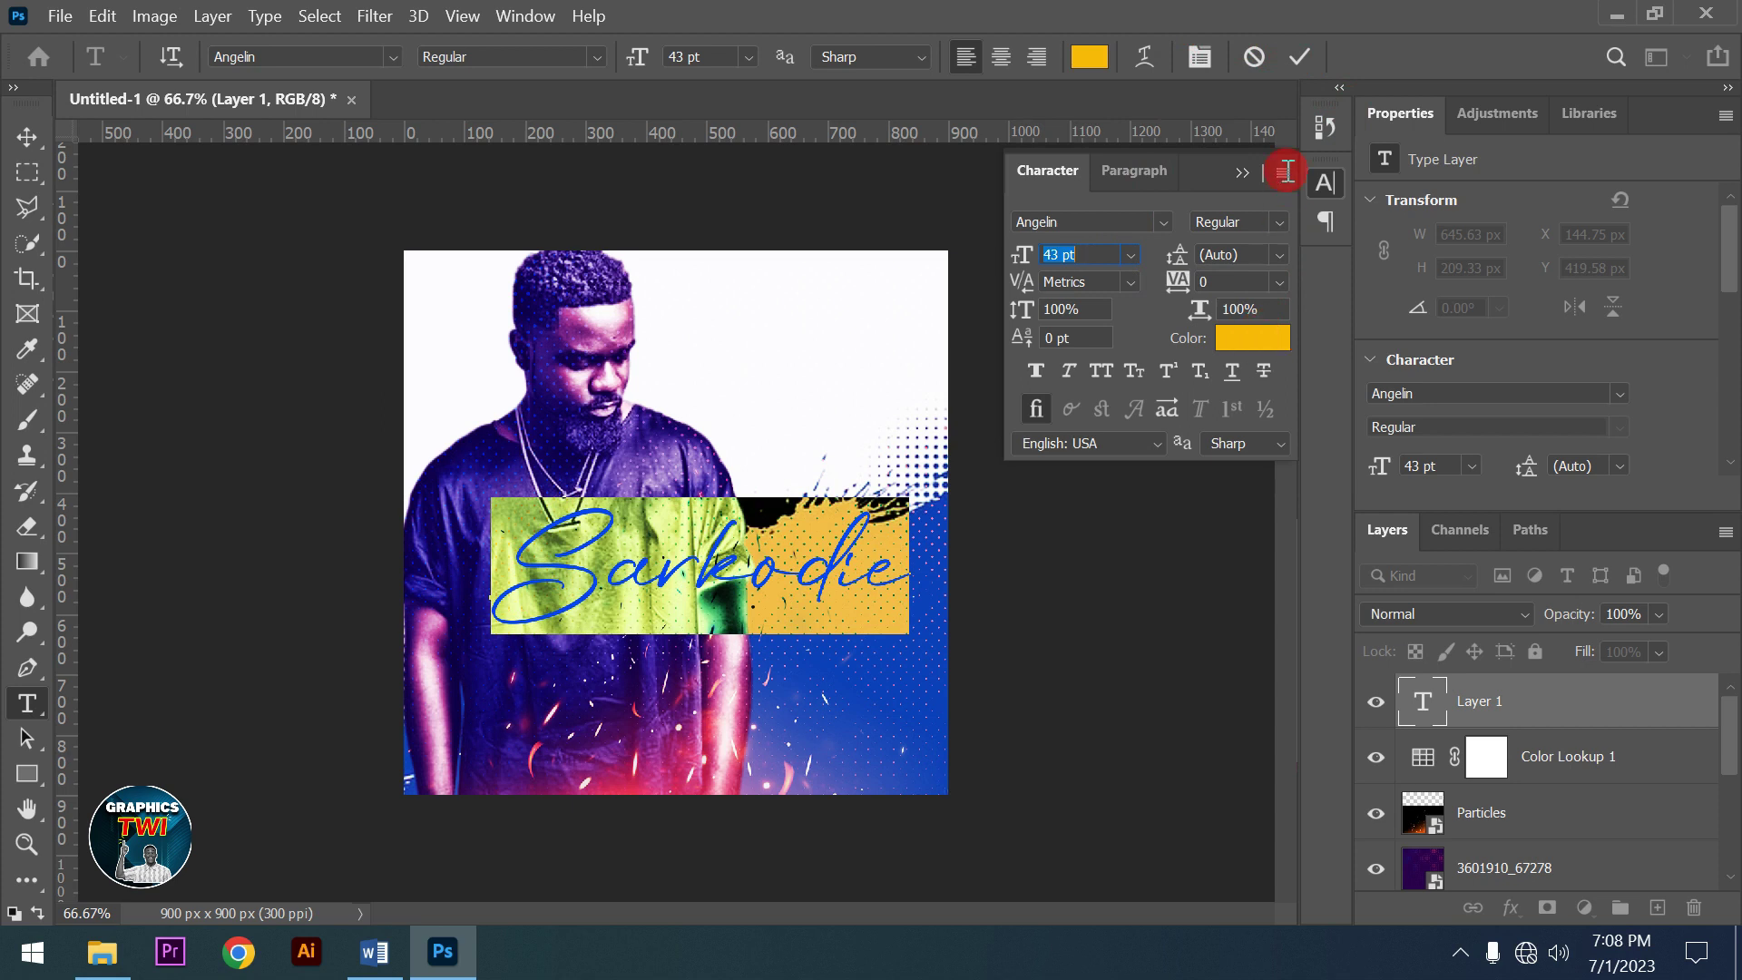
pyautogui.click(1297, 57)
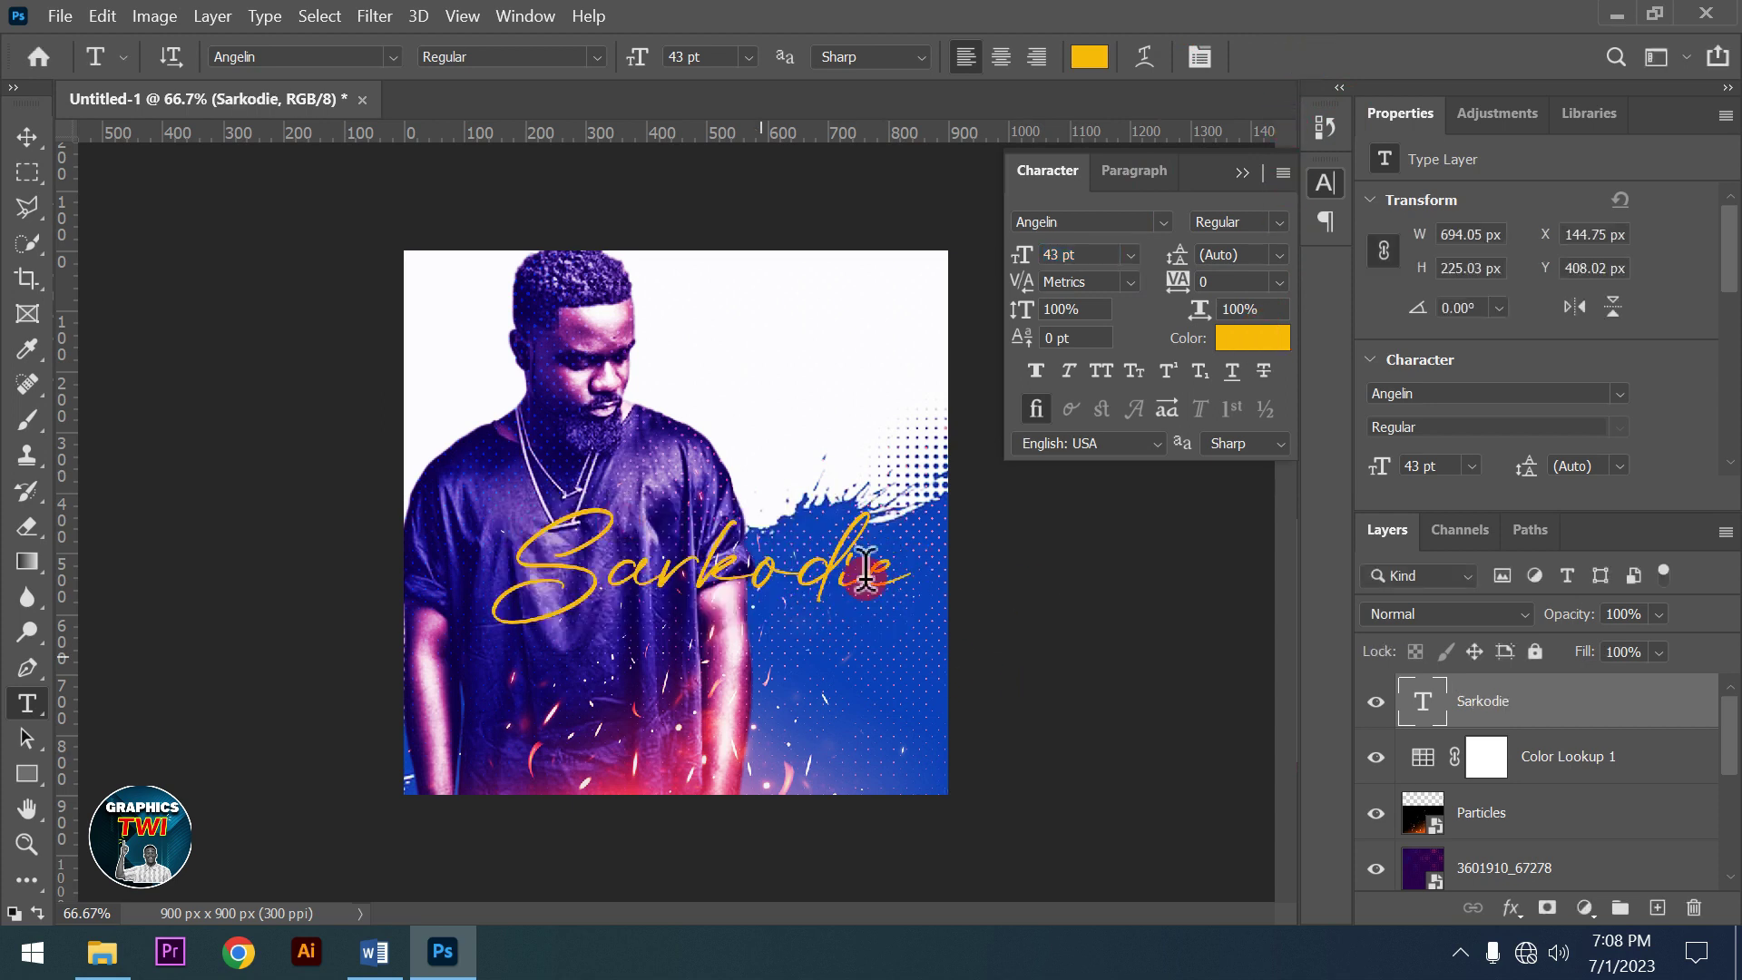
# Move the Sarkodie script lower and slightly right, then scale it up to about 109%
pyautogui.click(22, 143)
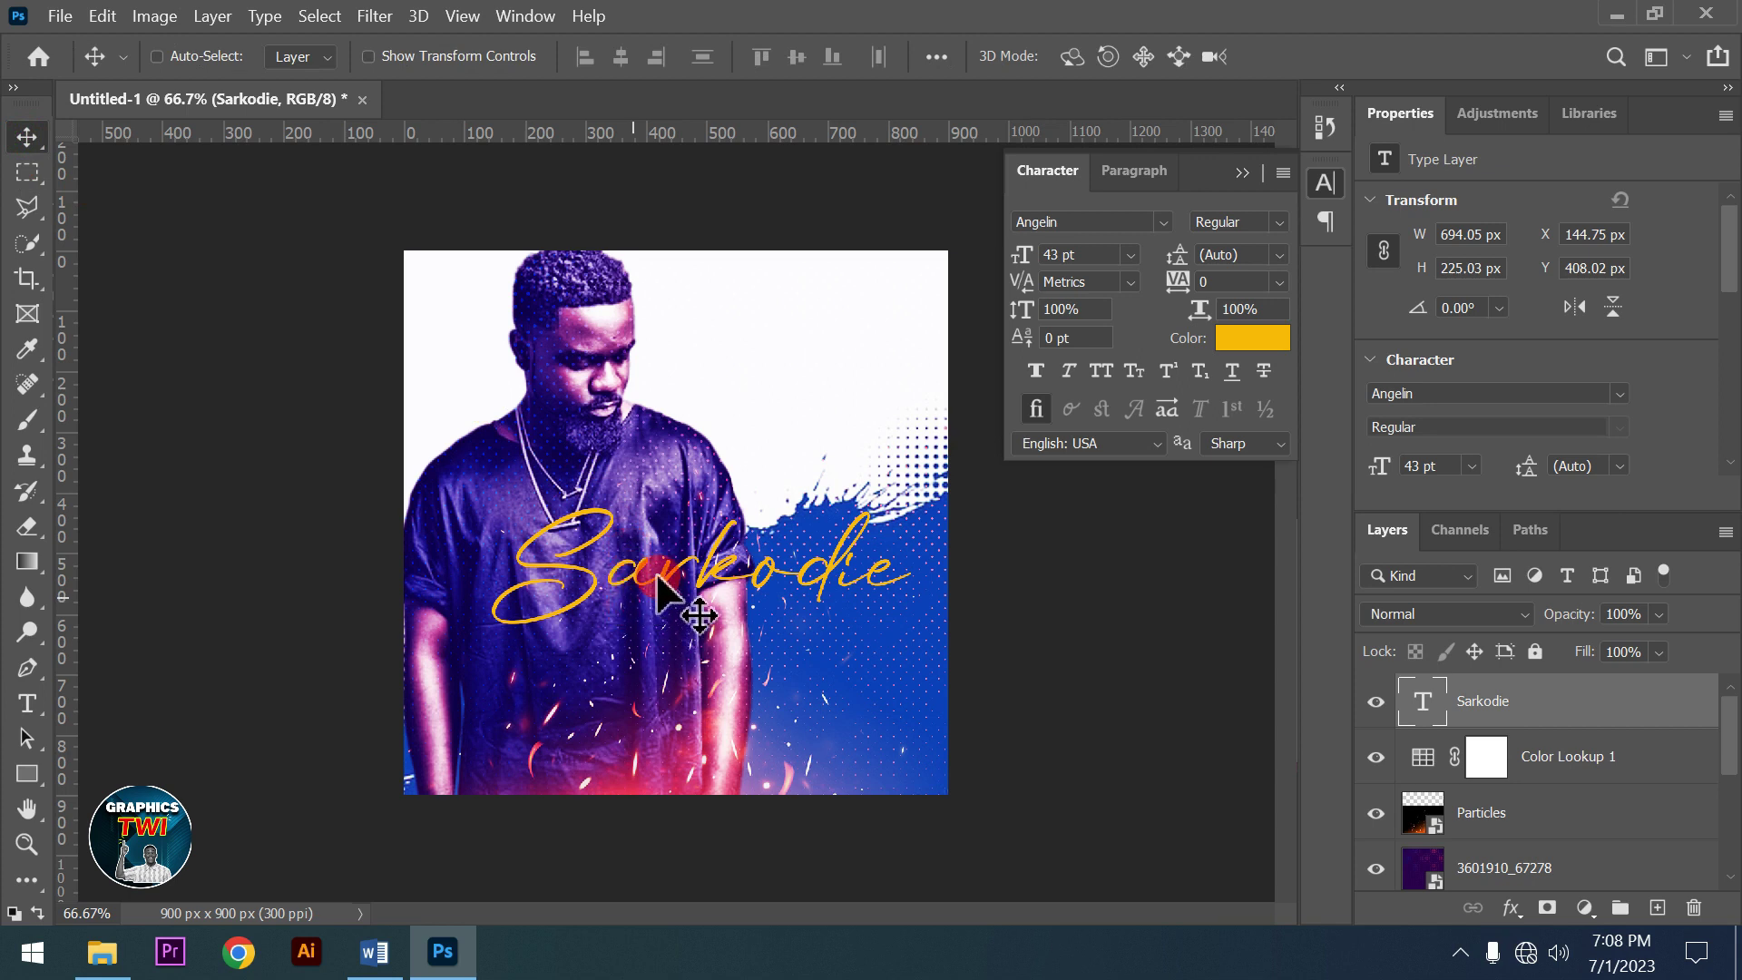
pyautogui.moveTo(659, 575); pyautogui.dragTo(774, 621)
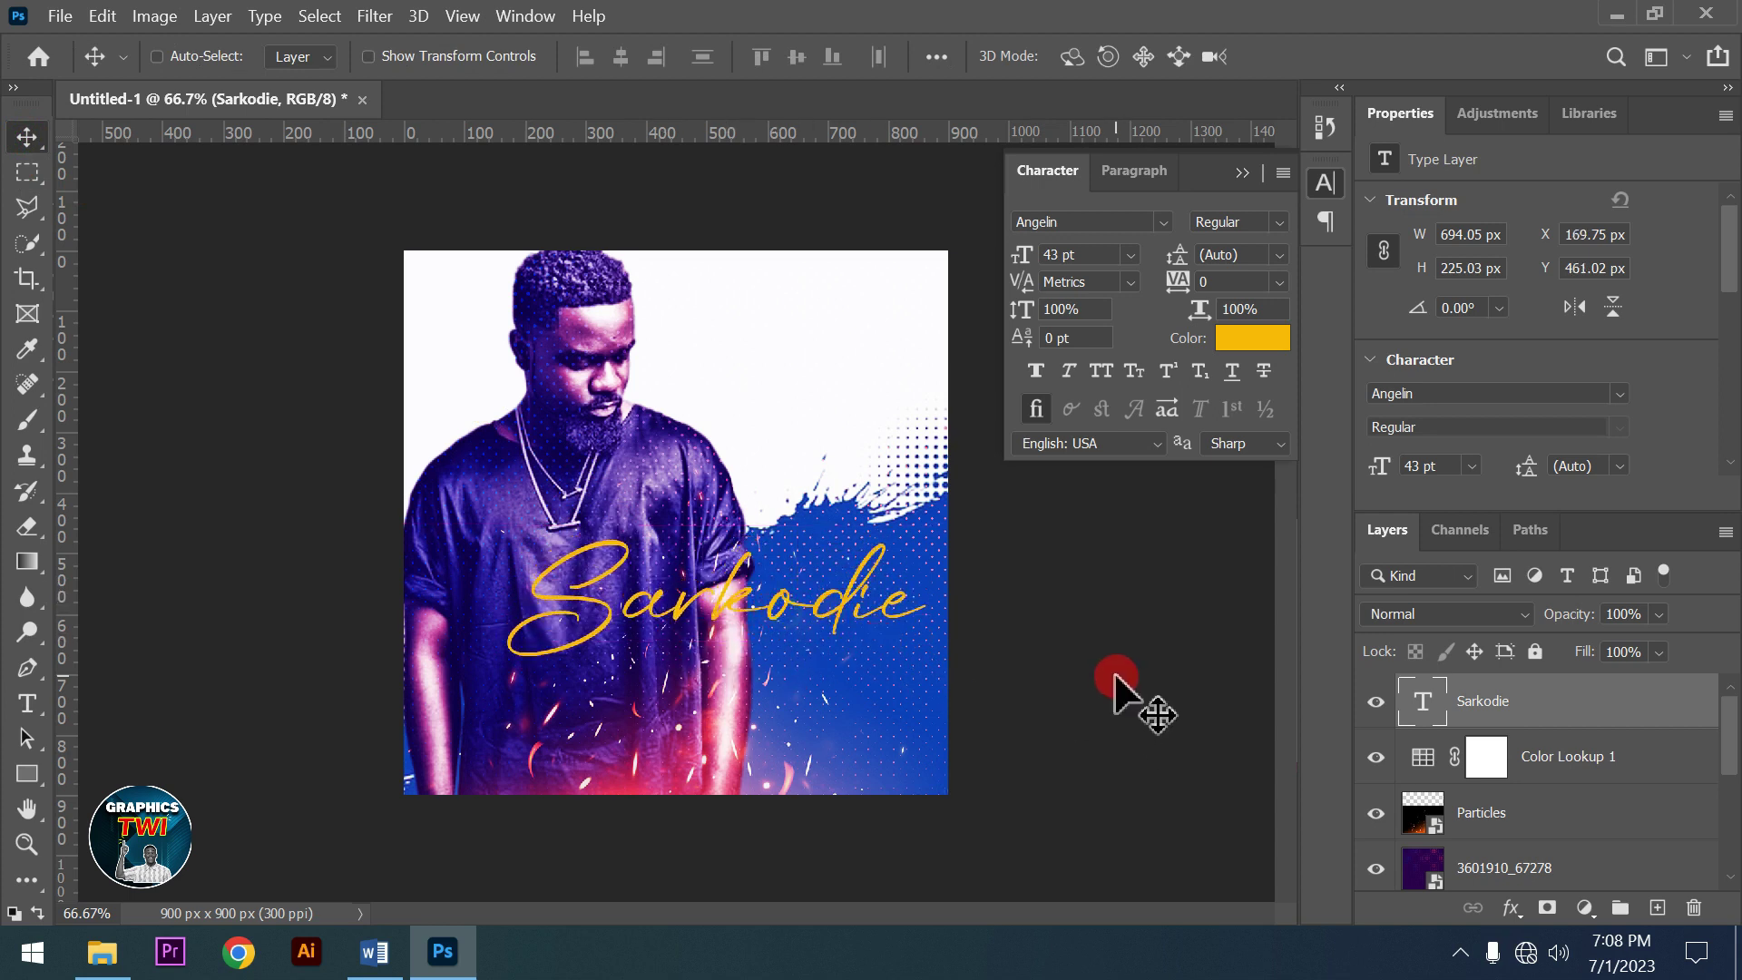
pyautogui.hotkey('ctrl', 't')
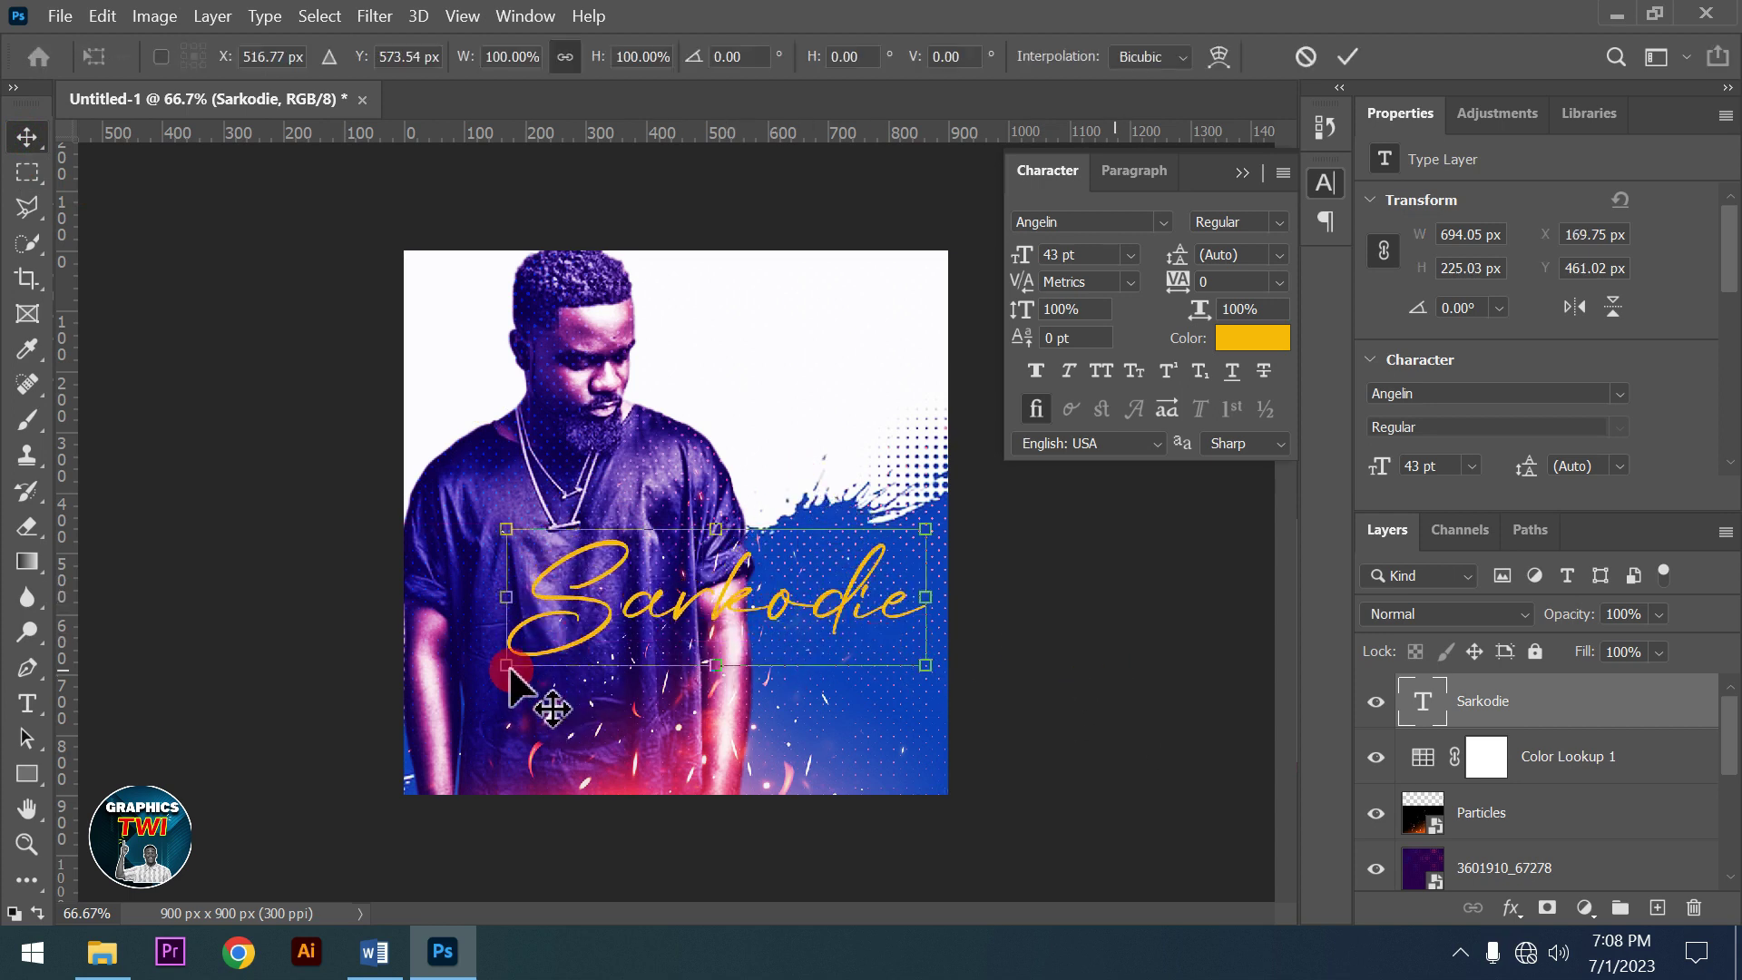
pyautogui.moveTo(506, 665); pyautogui.dragTo(467, 679)
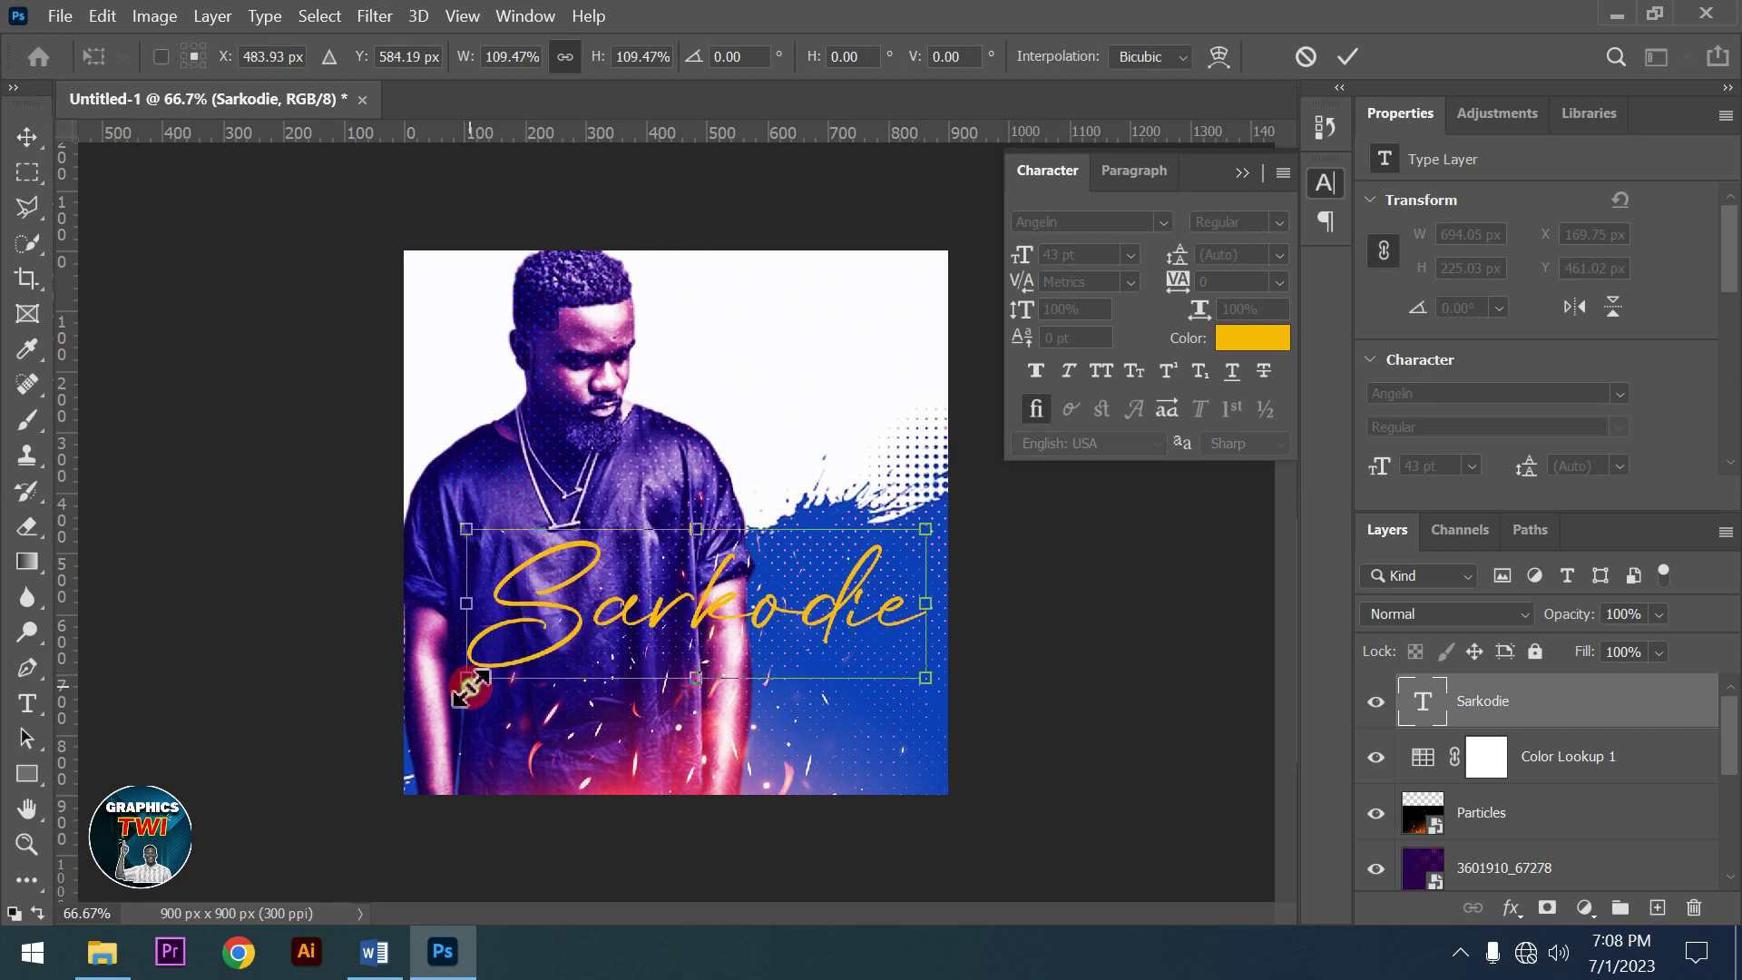
pyautogui.click(1353, 56)
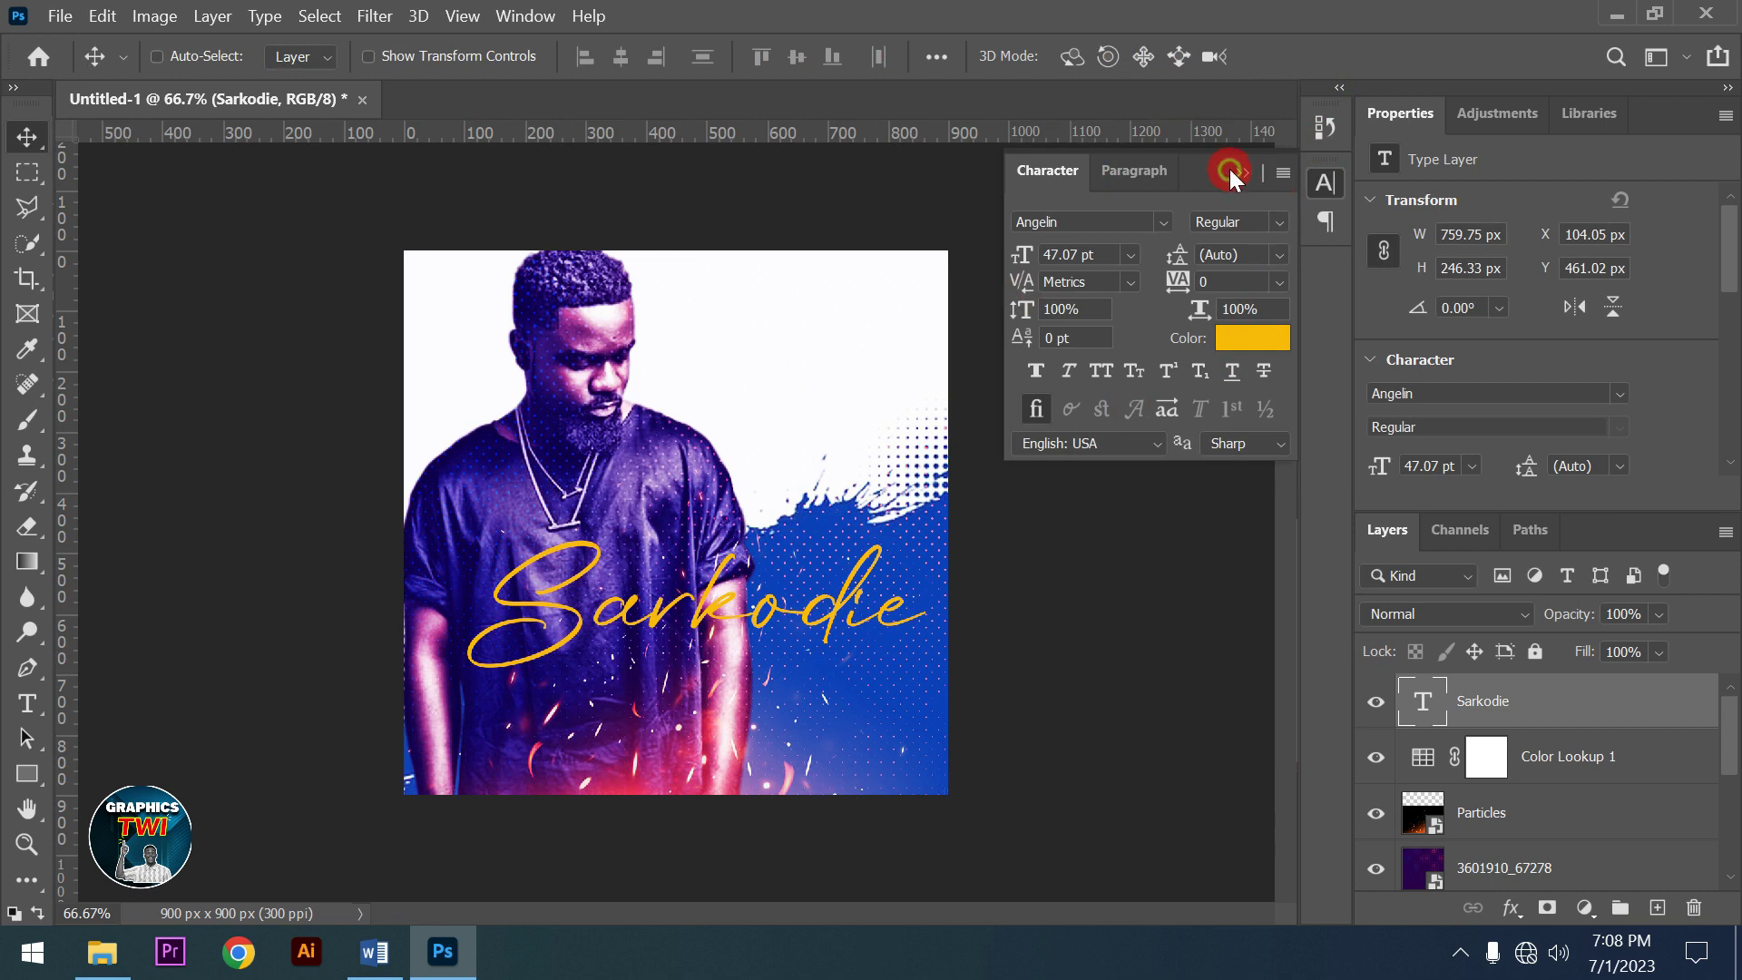
# Glance at the Word font notes, return to the flyer and close the Character panel
pyautogui.click(377, 969)
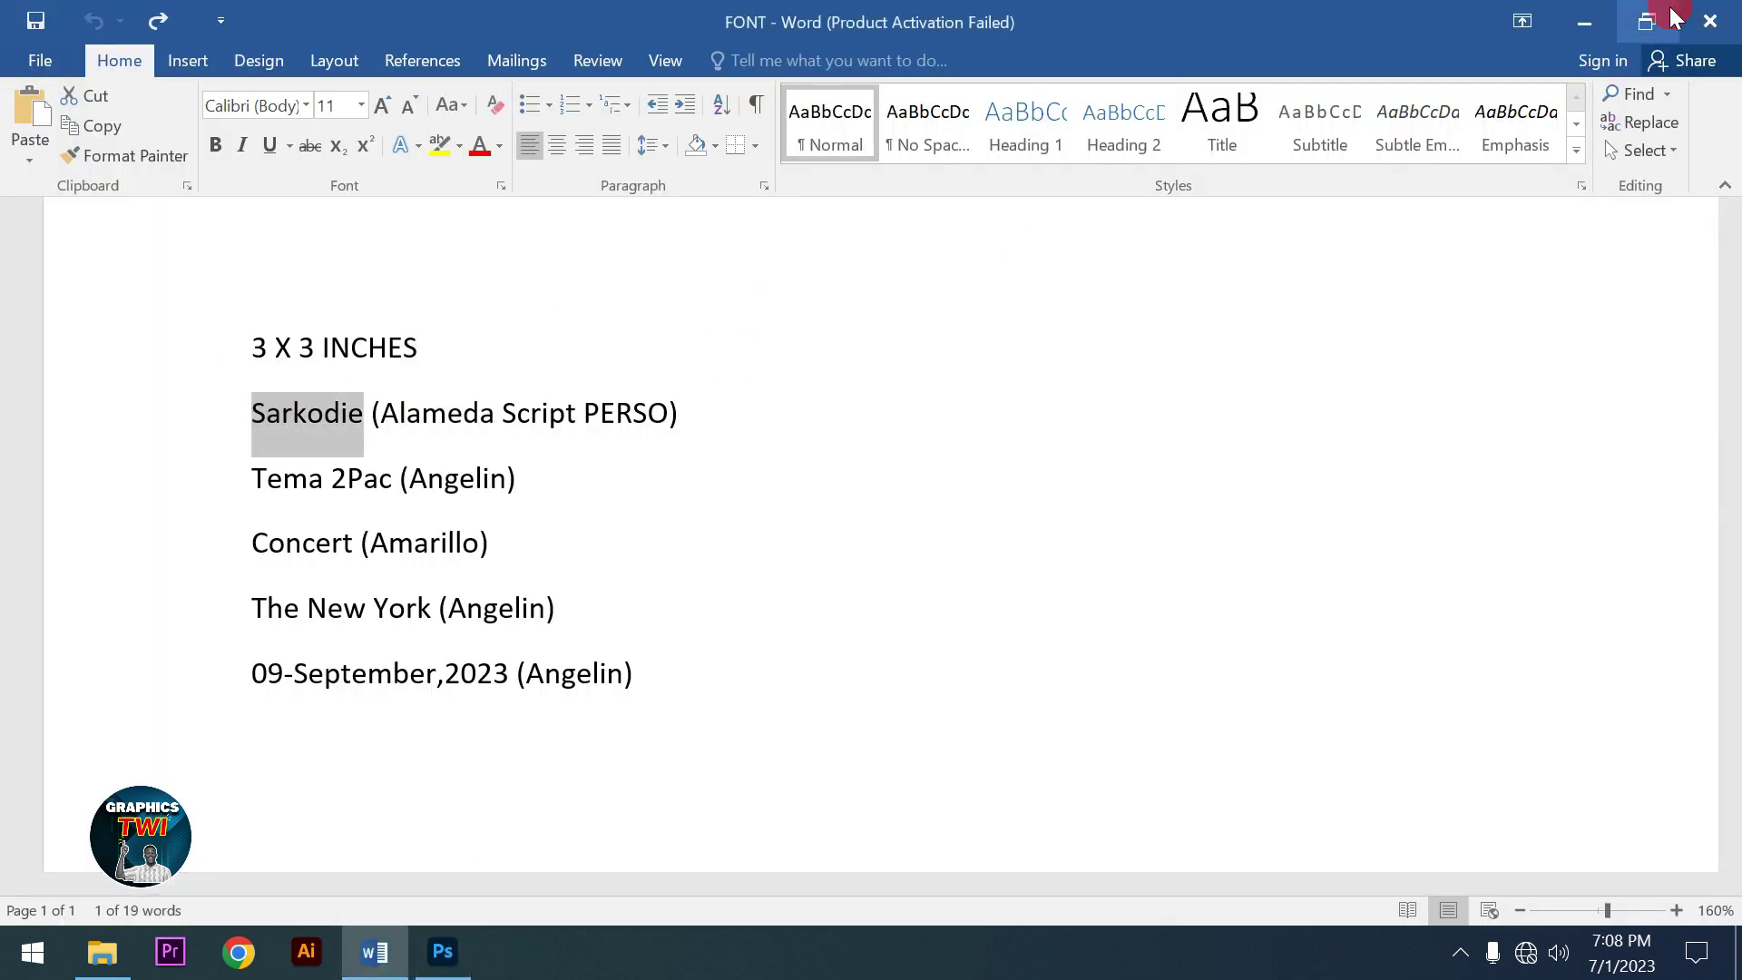
pyautogui.click(1584, 22)
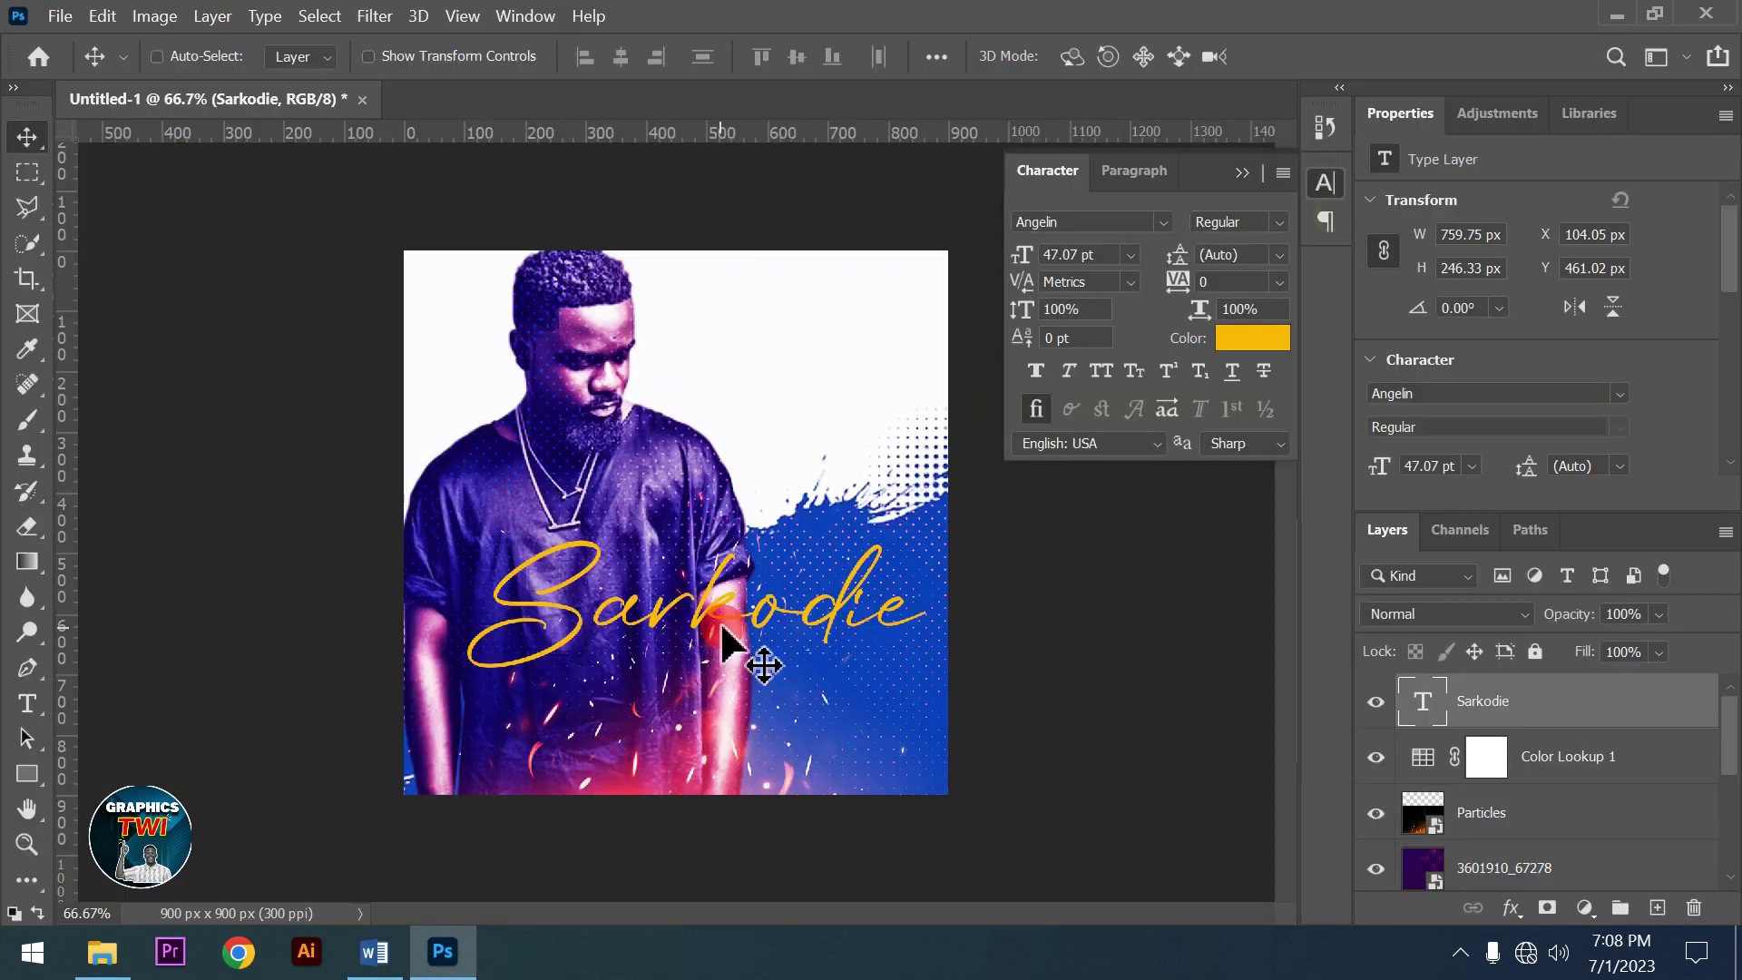
pyautogui.click(785, 563)
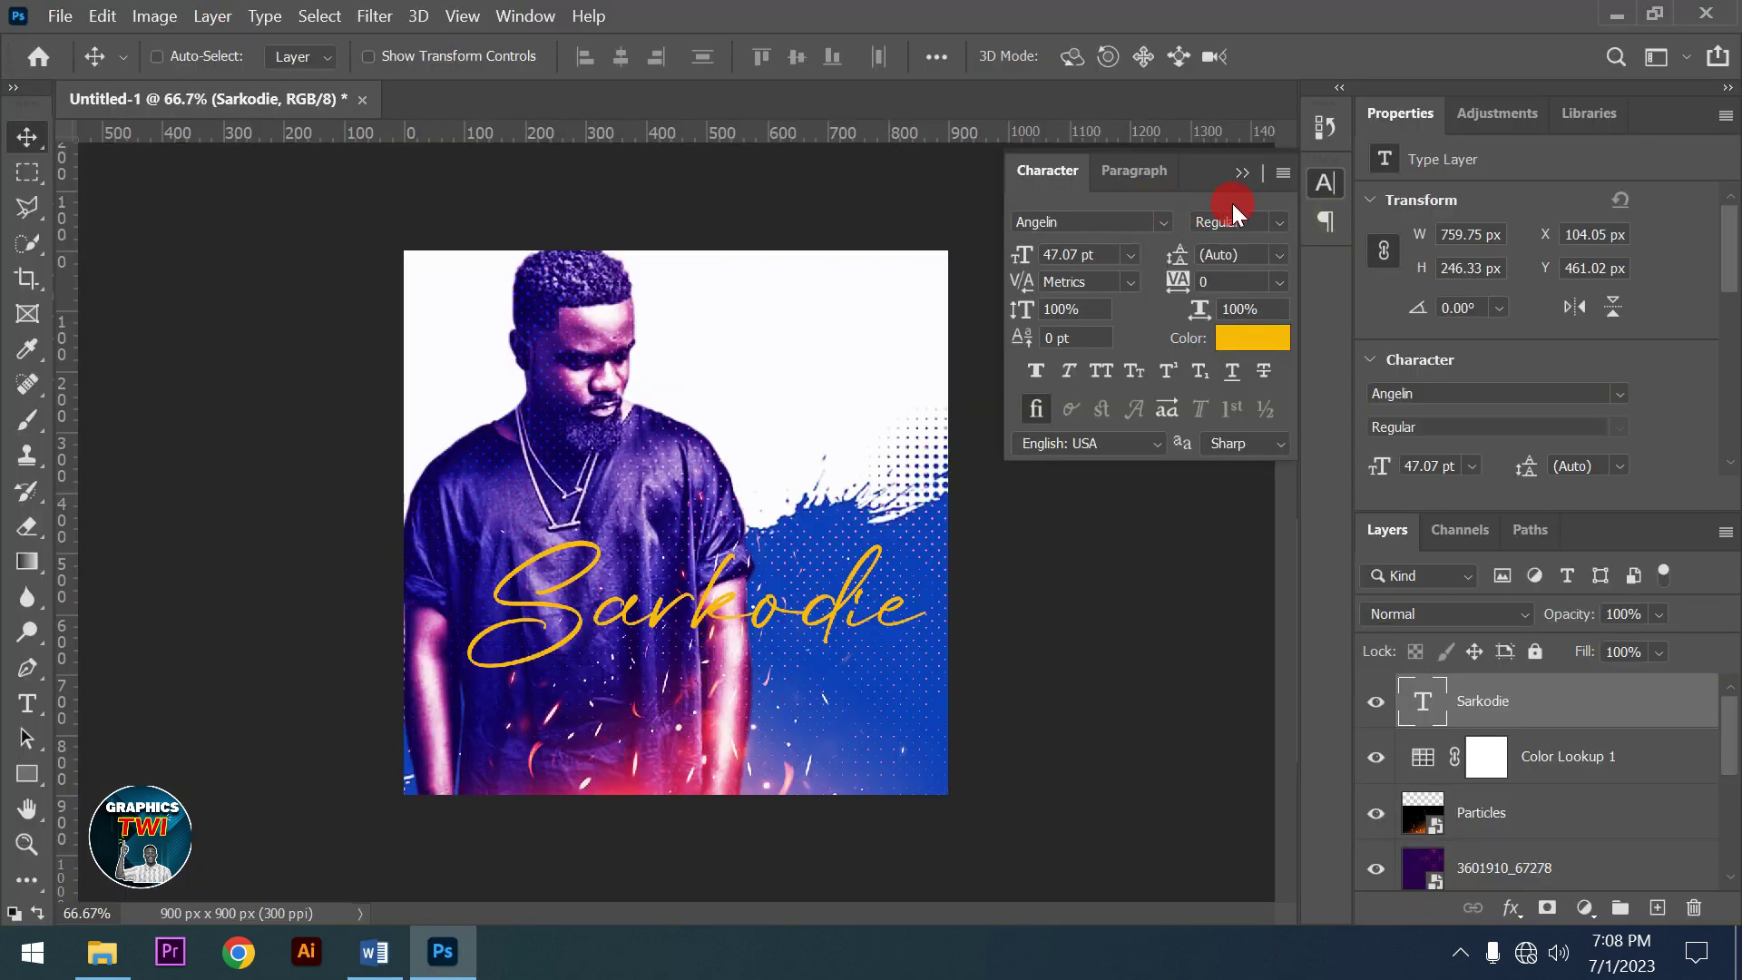
pyautogui.click(1239, 173)
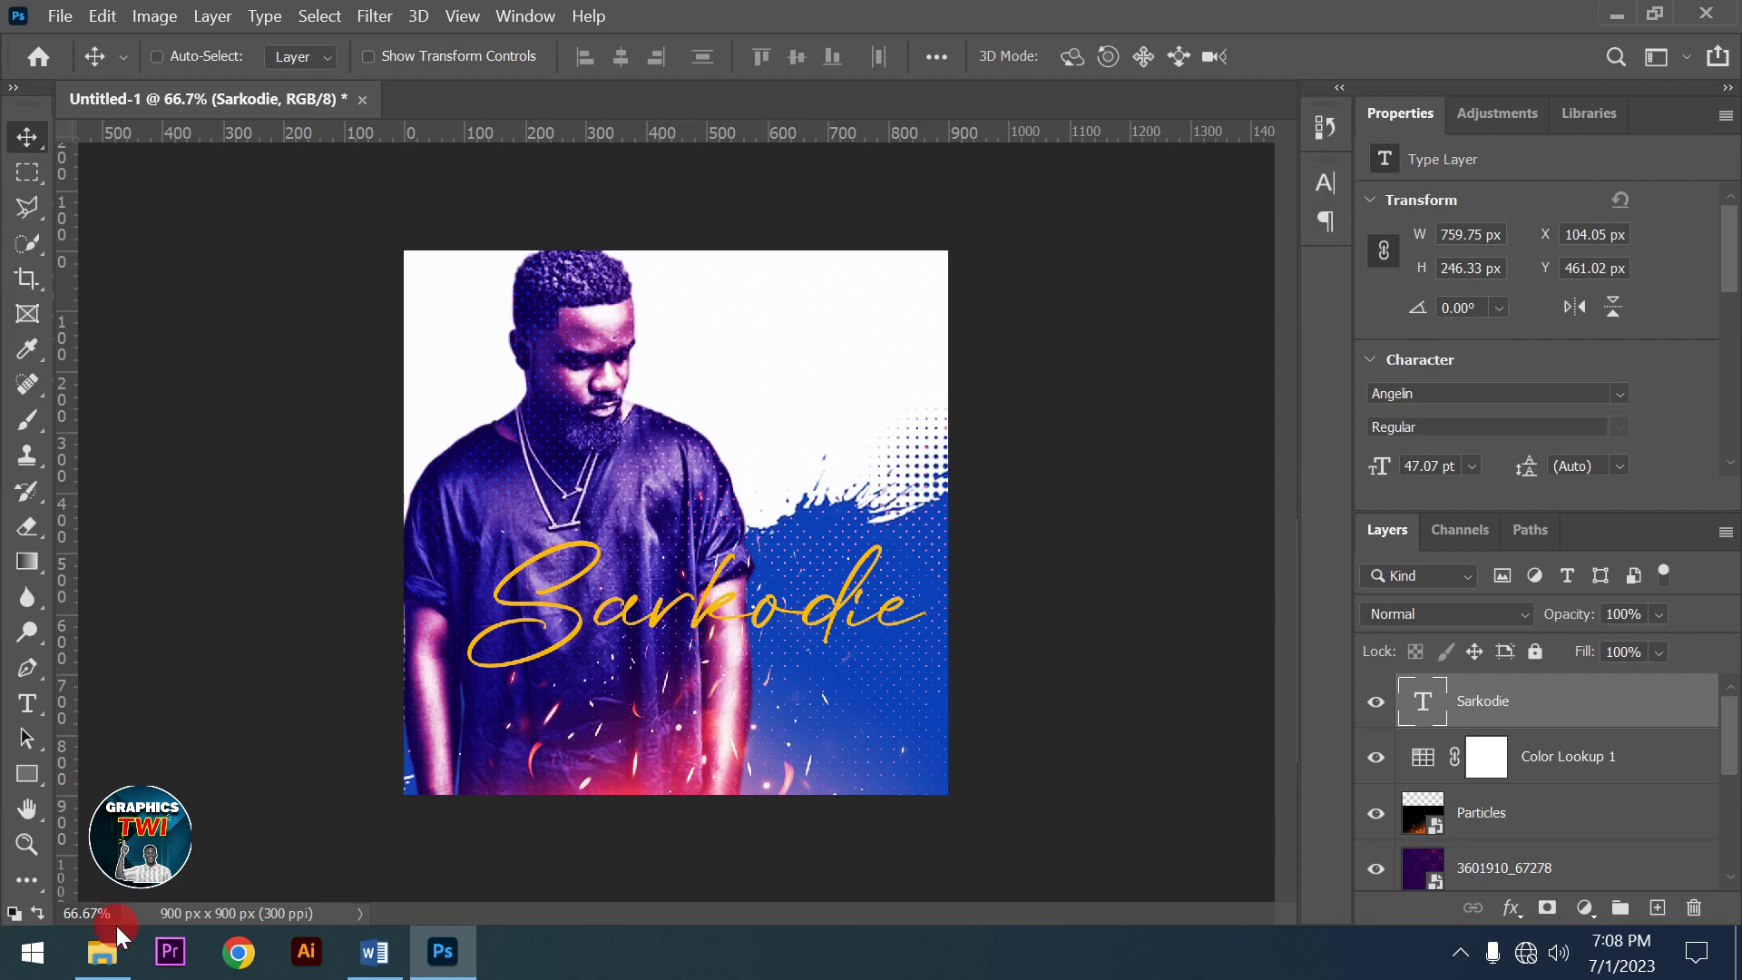
# Copy the text 'Tema 2Pac' from the Word font notes and return to Photoshop
pyautogui.click(167, 940)
pyautogui.click(373, 951)
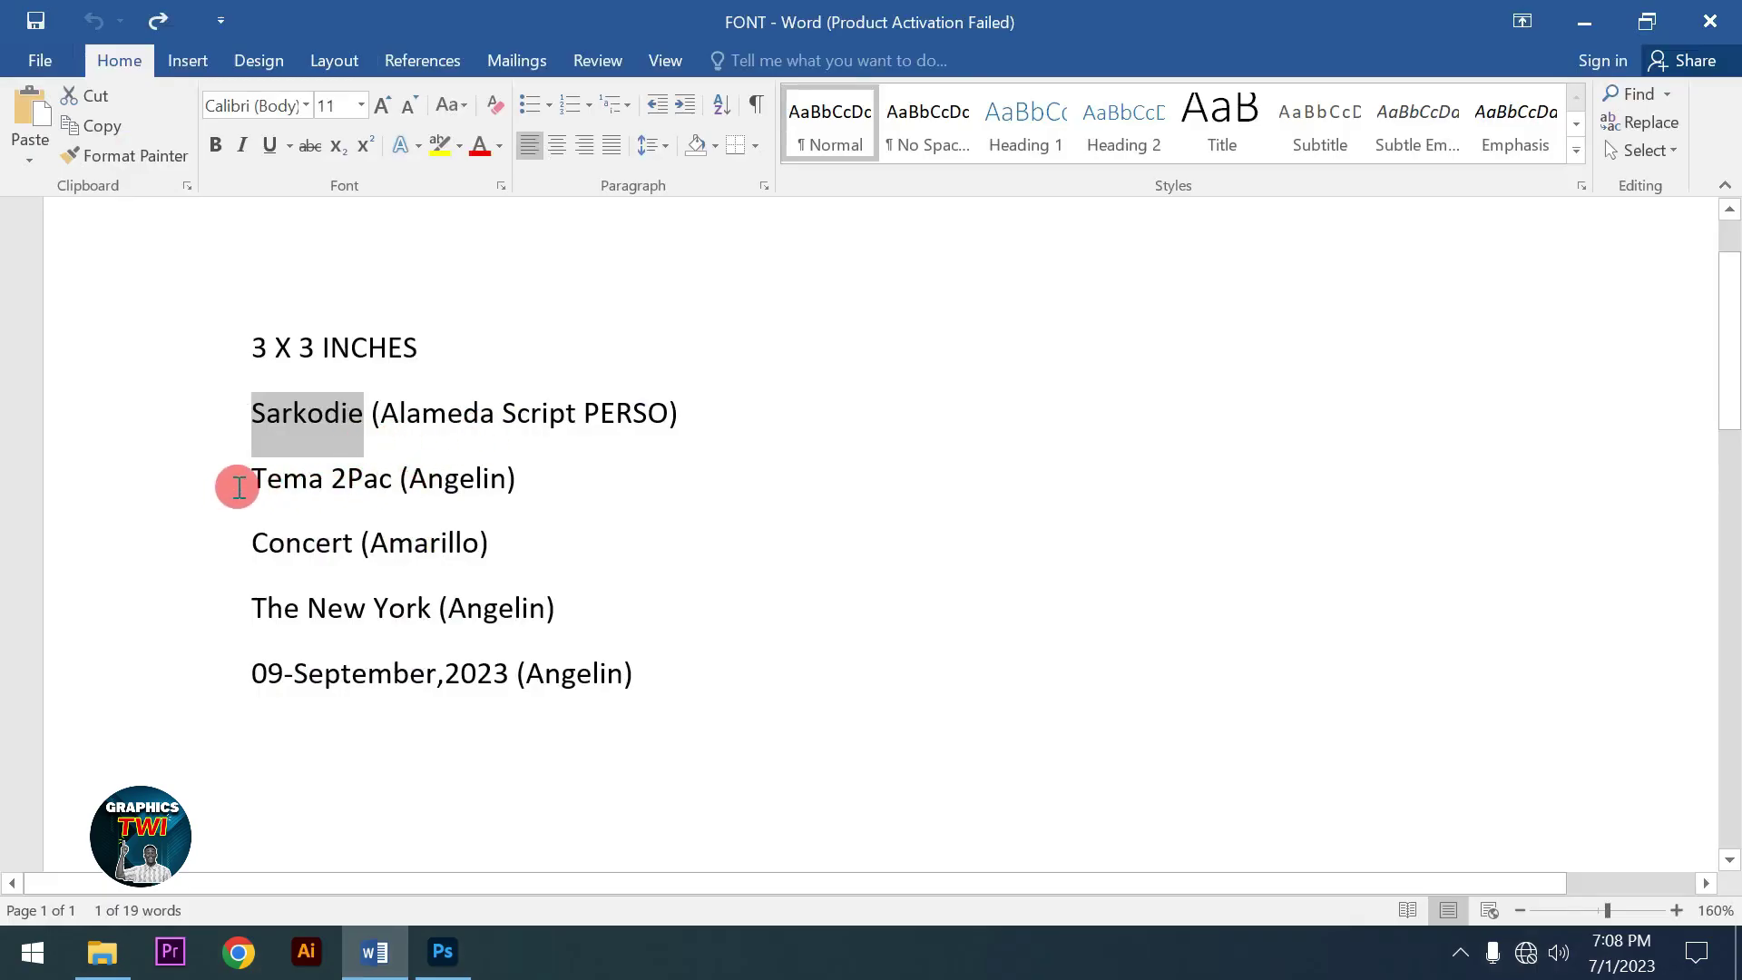
pyautogui.moveTo(249, 483); pyautogui.dragTo(357, 480)
pyautogui.rightClick(357, 484)
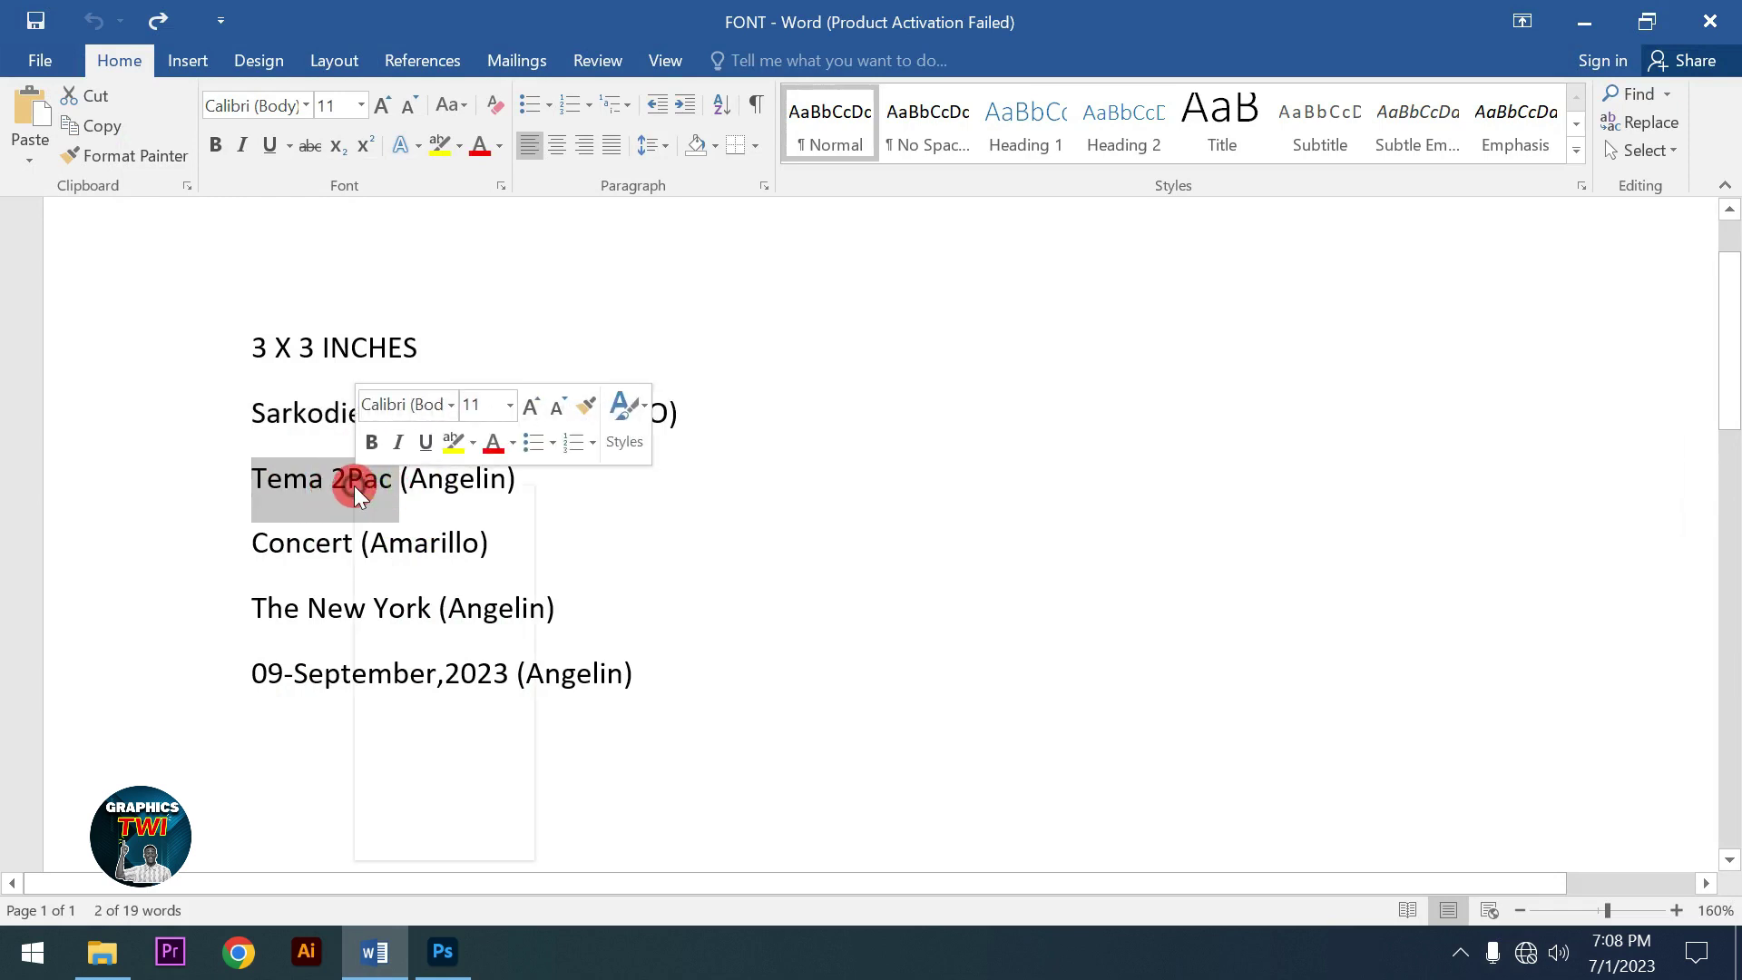
pyautogui.click(413, 536)
pyautogui.click(442, 950)
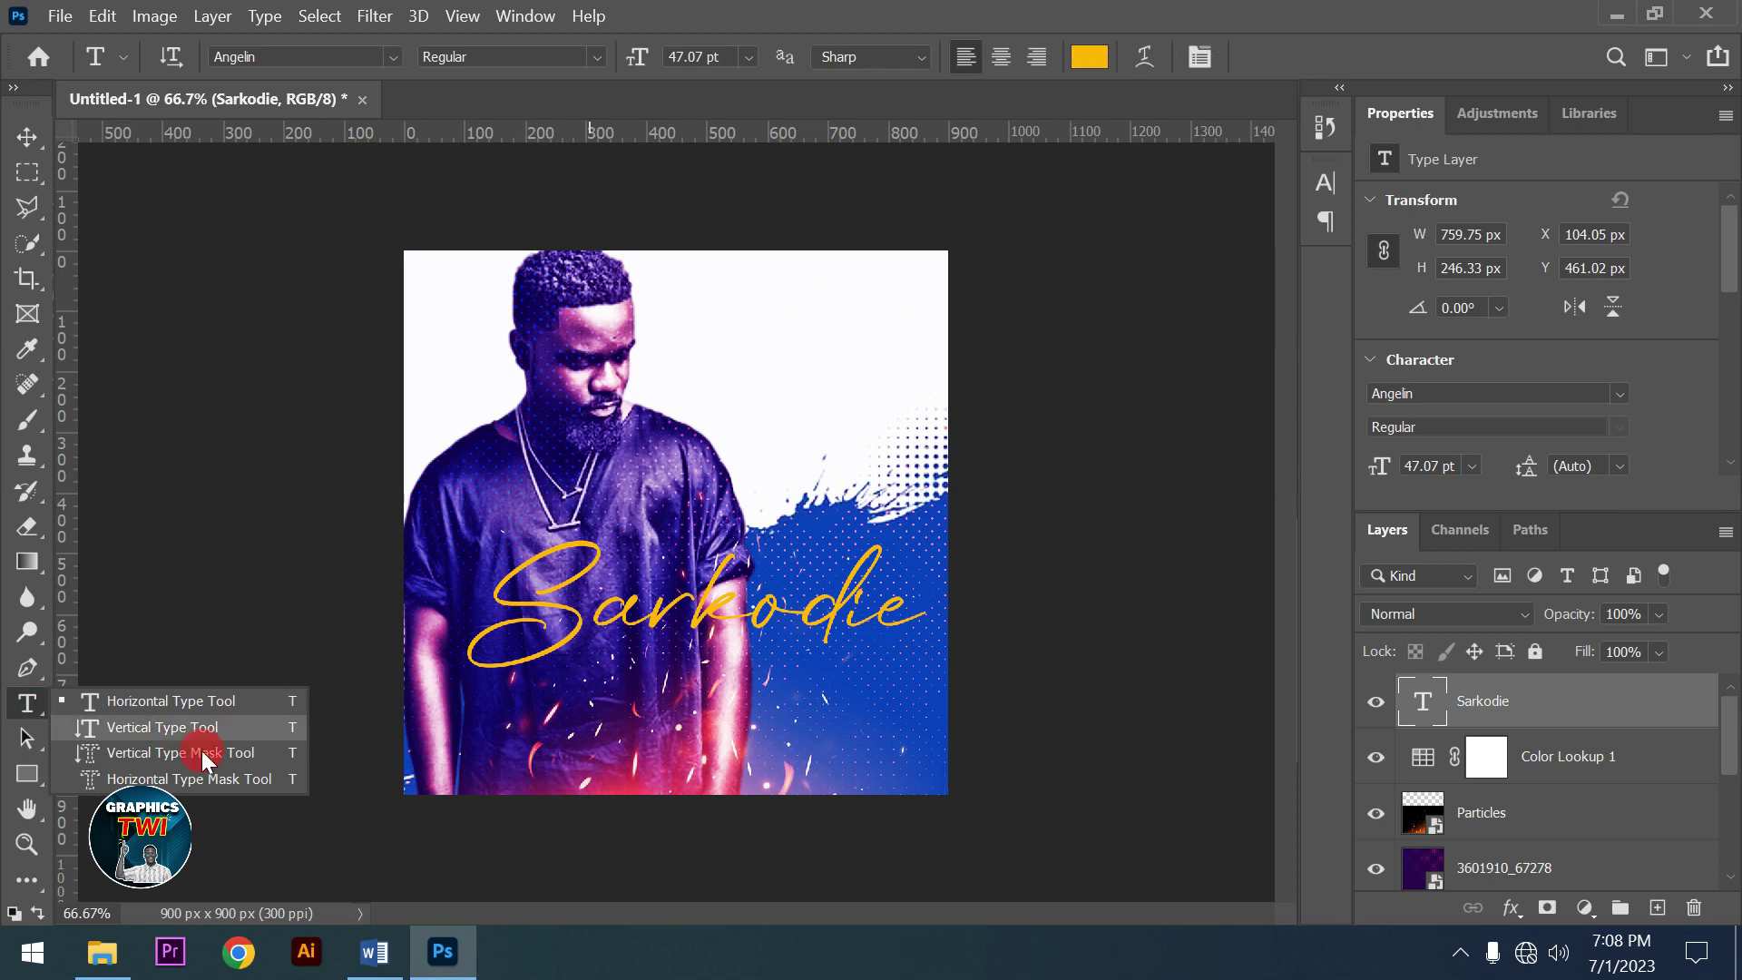
# Paste 'Tema 2Pac' as a new horizontal text line below Sarkodie, discarding stray vertical text
pyautogui.click(233, 725)
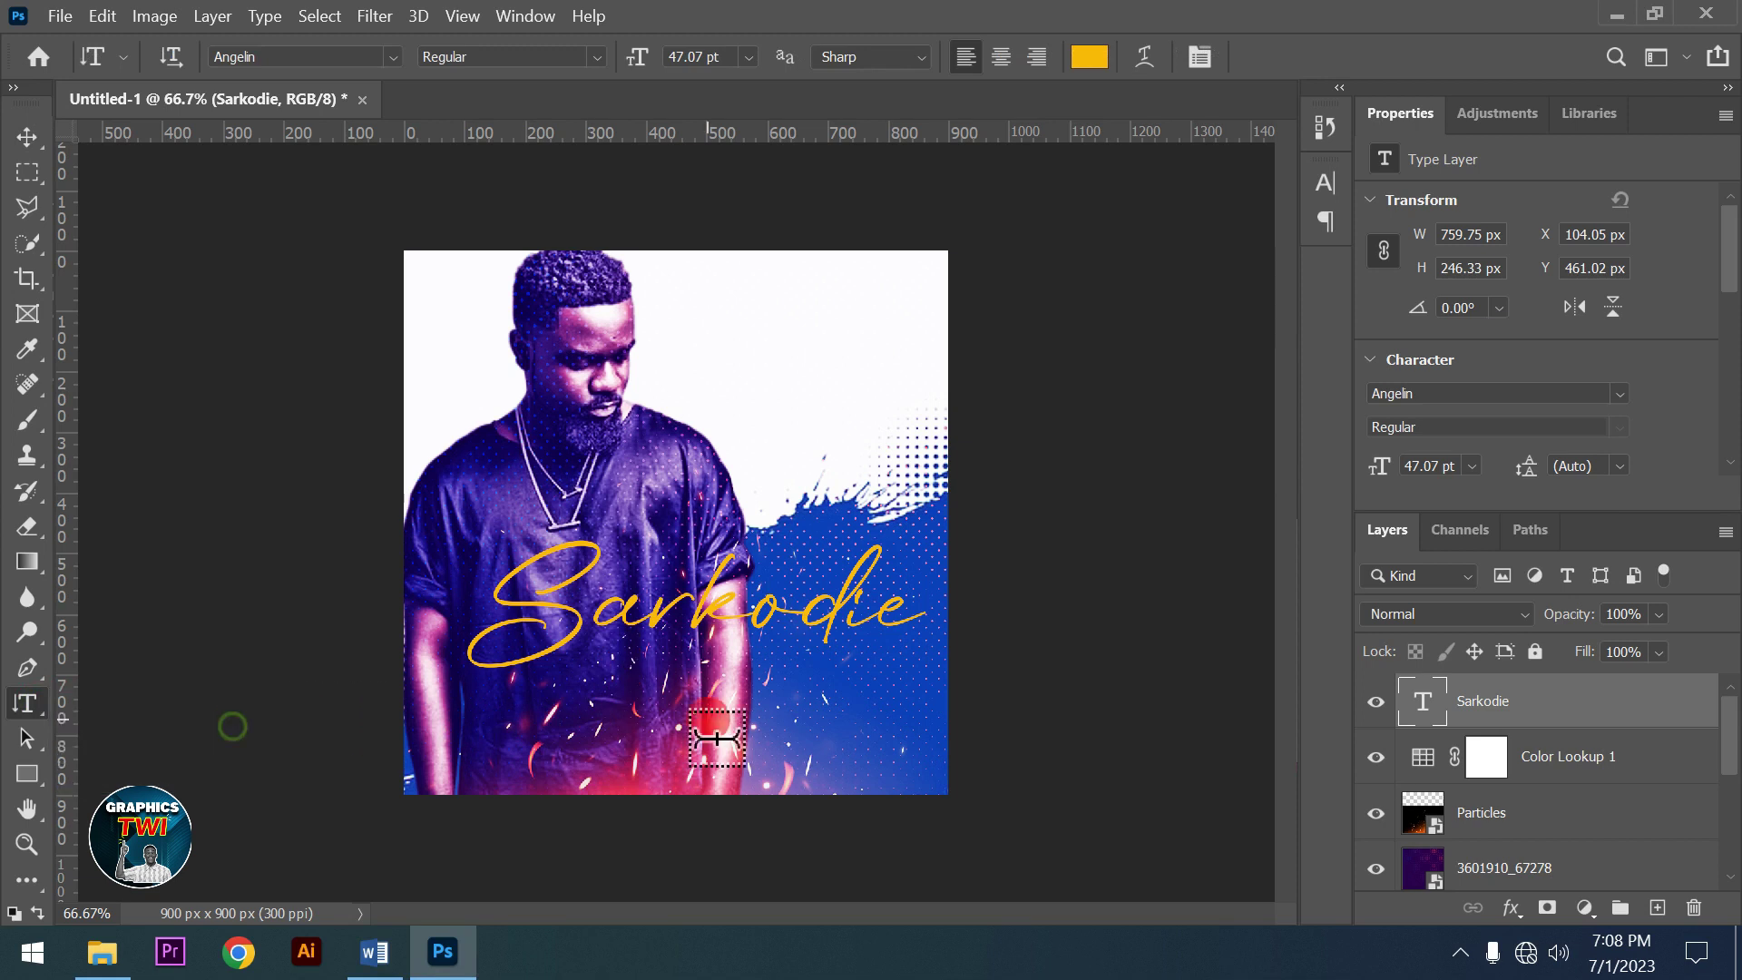
pyautogui.click(651, 640)
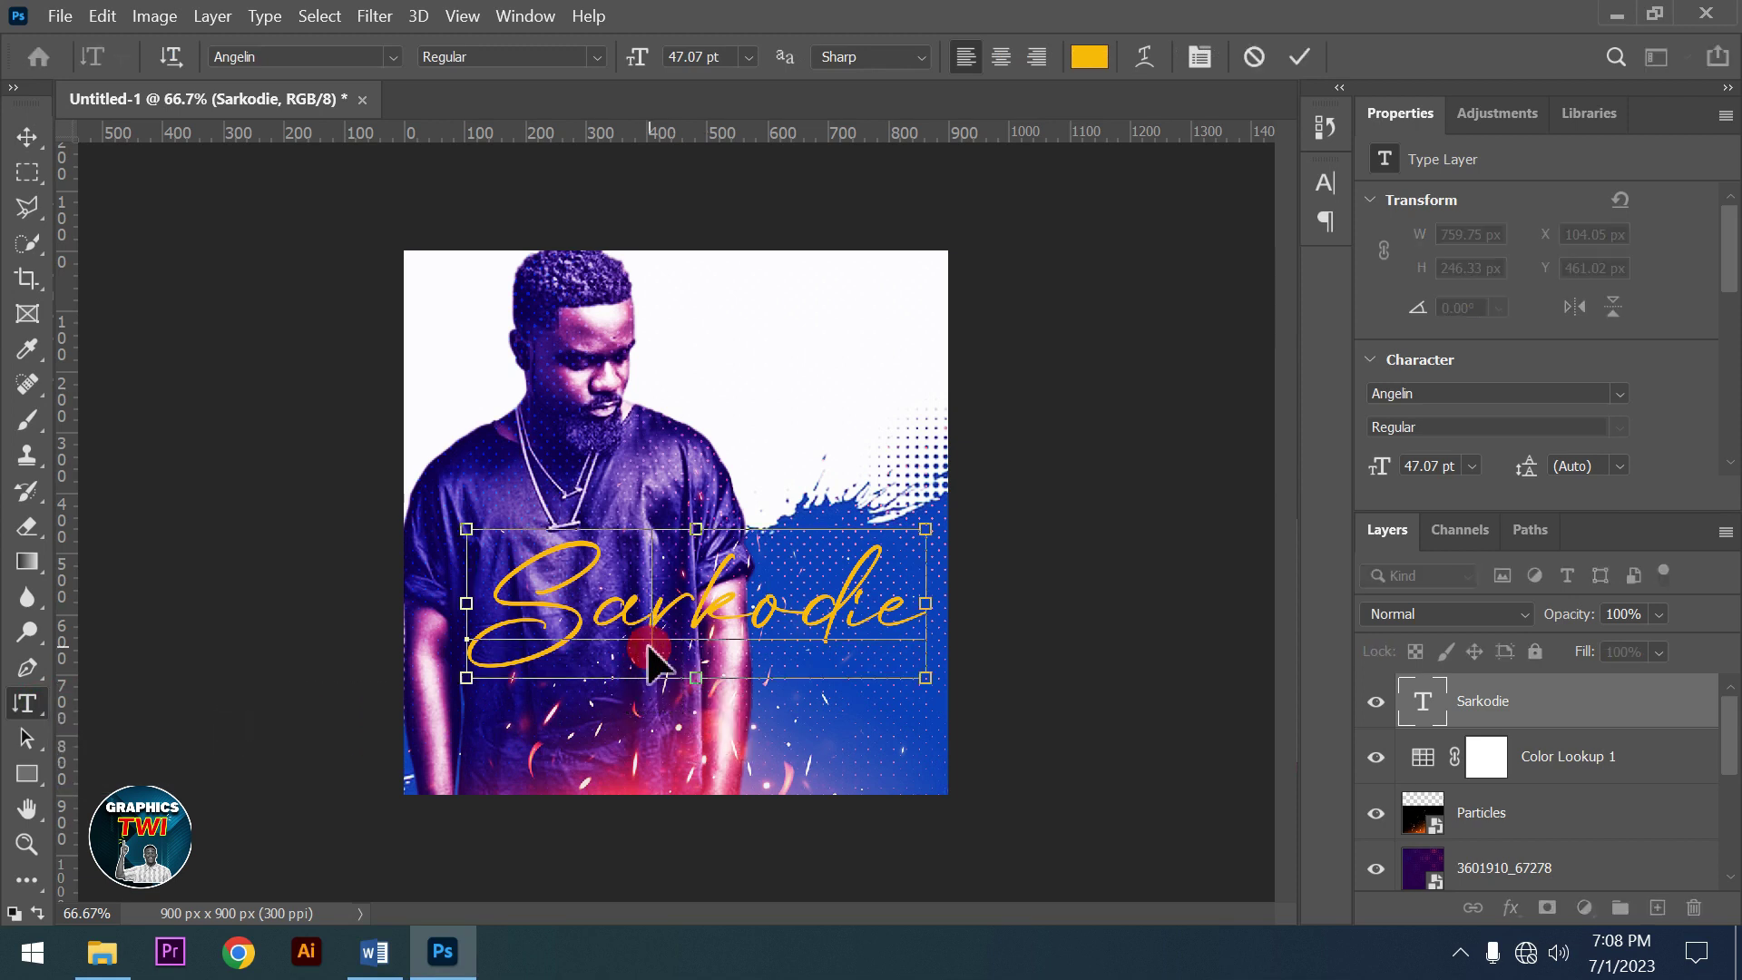
pyautogui.click(1254, 58)
pyautogui.click(553, 737)
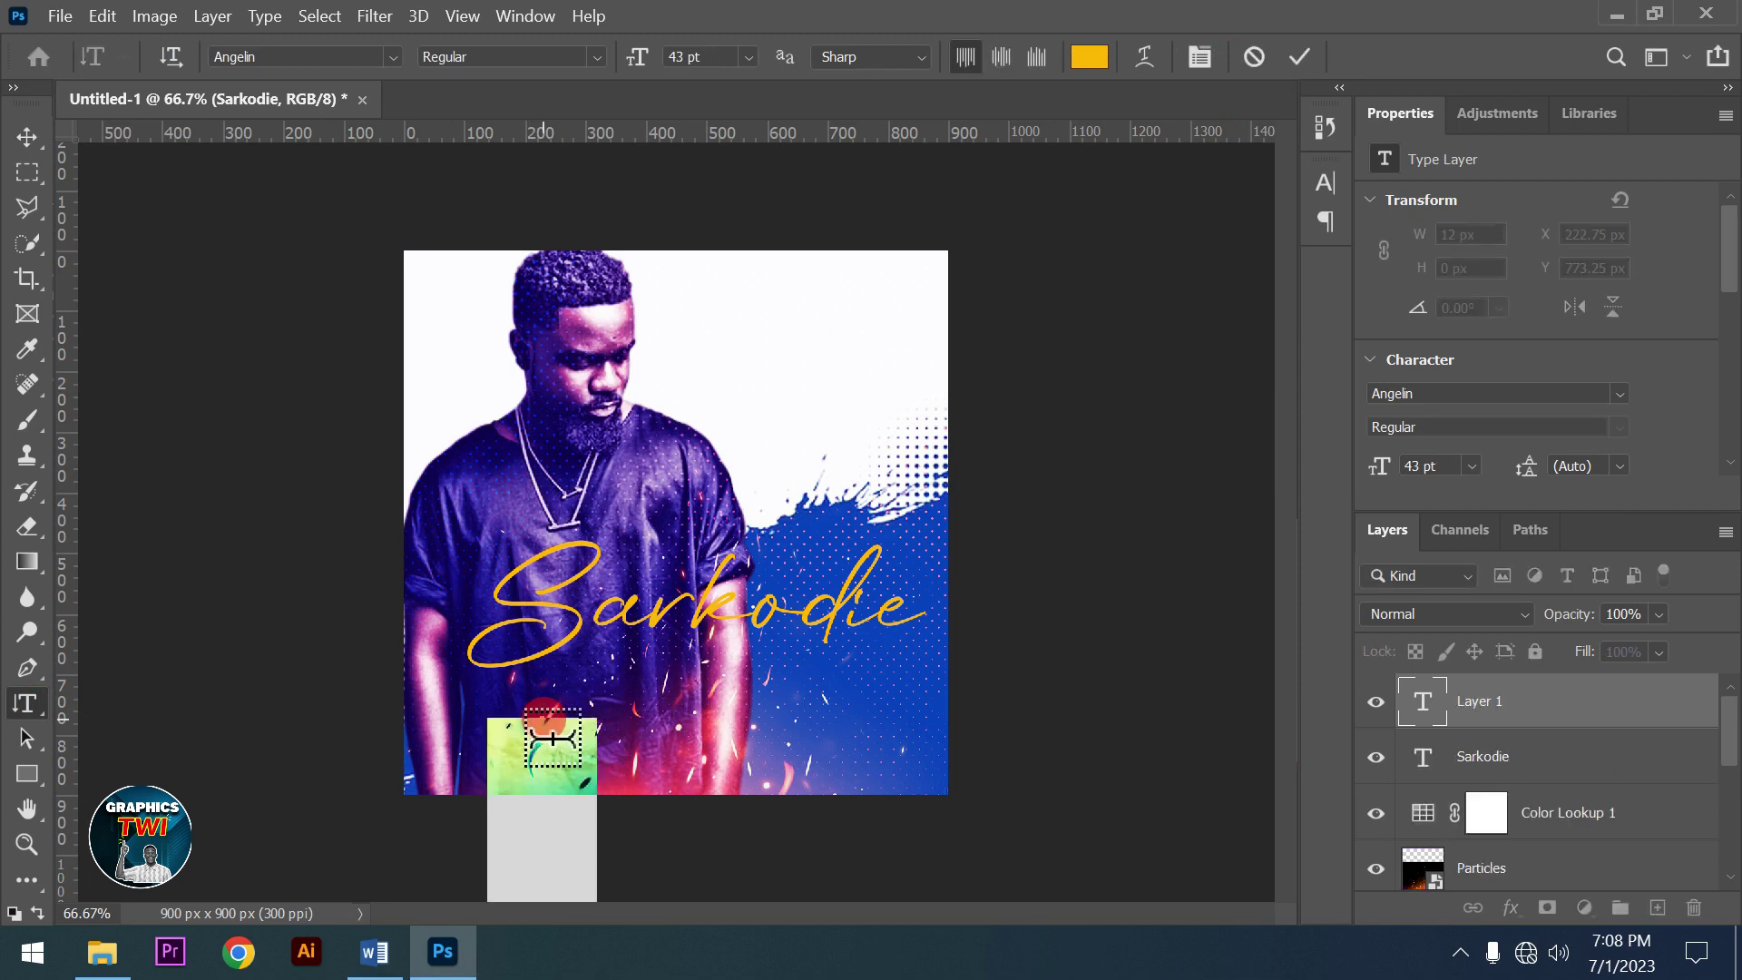
pyautogui.click(986, 10)
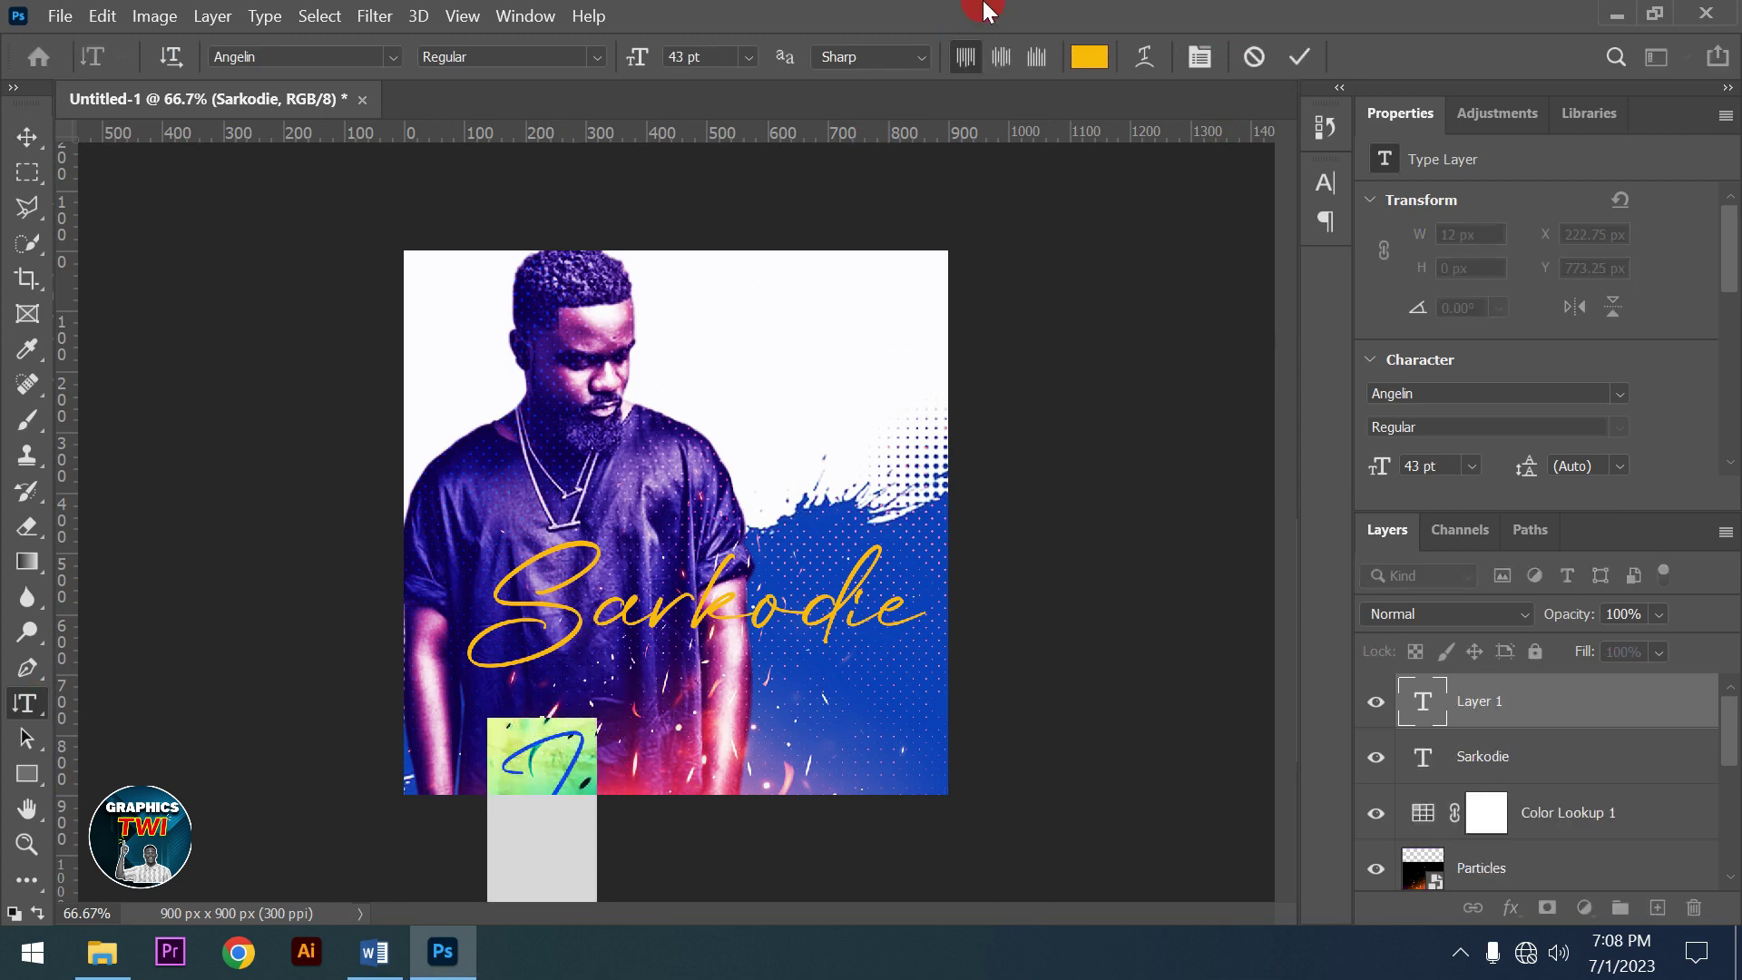
pyautogui.click(1244, 68)
pyautogui.moveTo(15, 706); pyautogui.dragTo(78, 695)
pyautogui.click(523, 748)
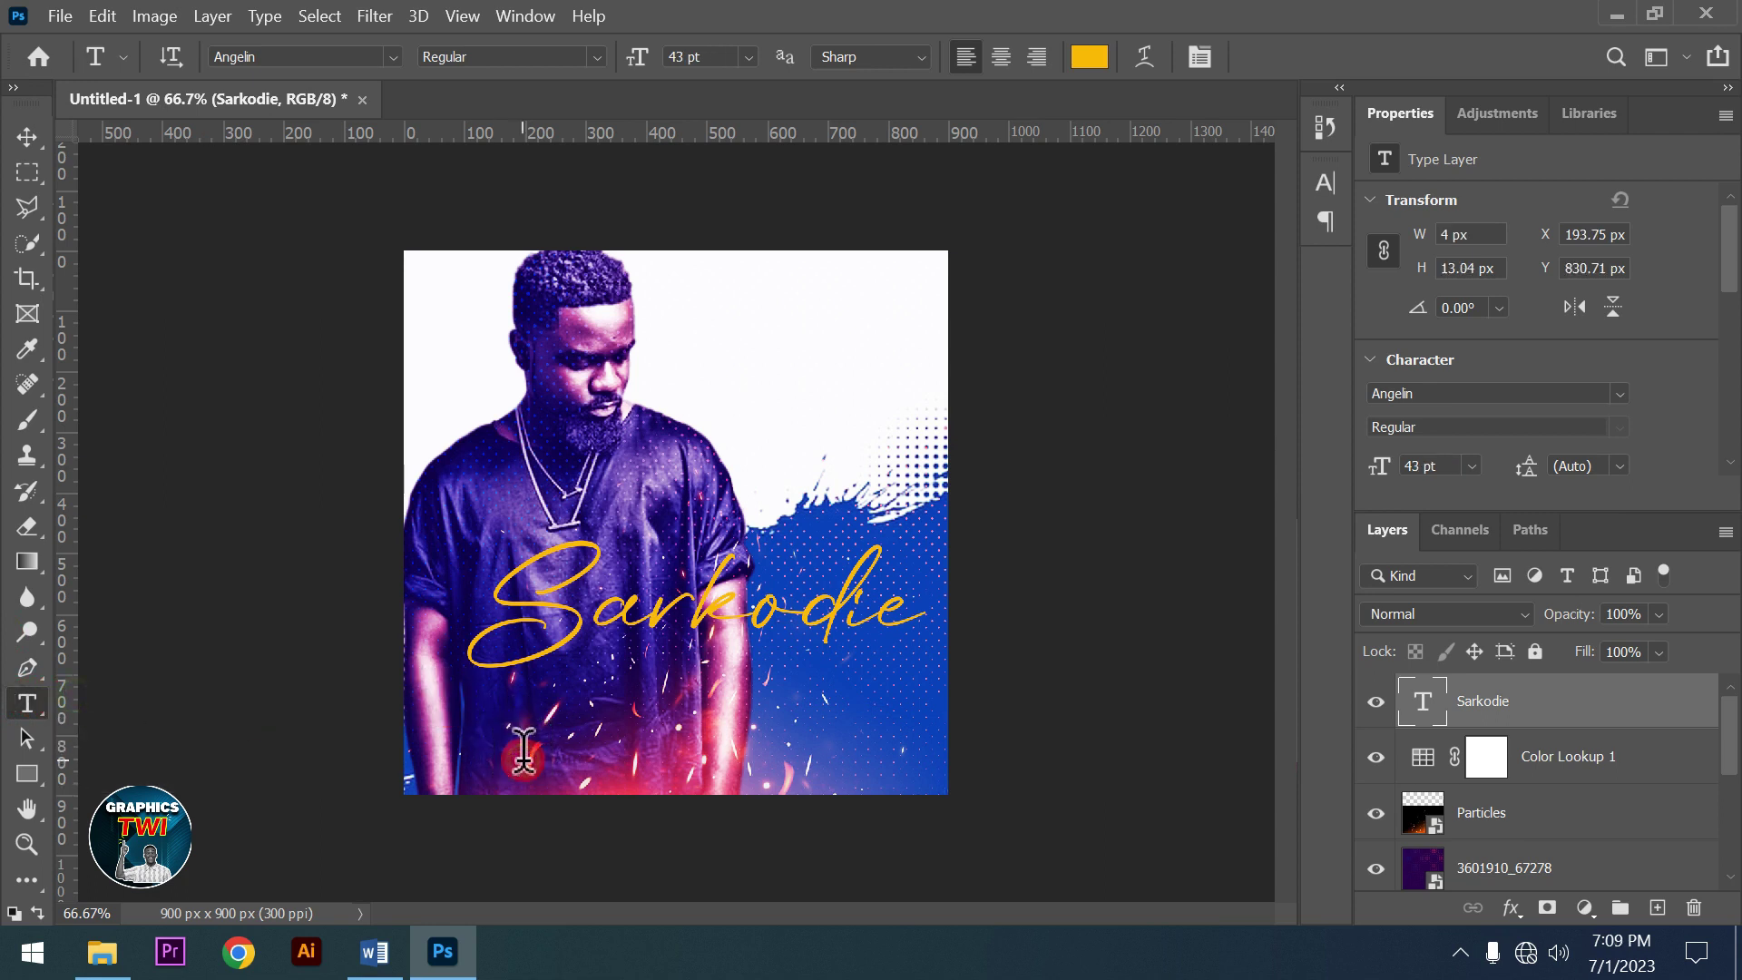
pyautogui.write('Tema 2Pa')
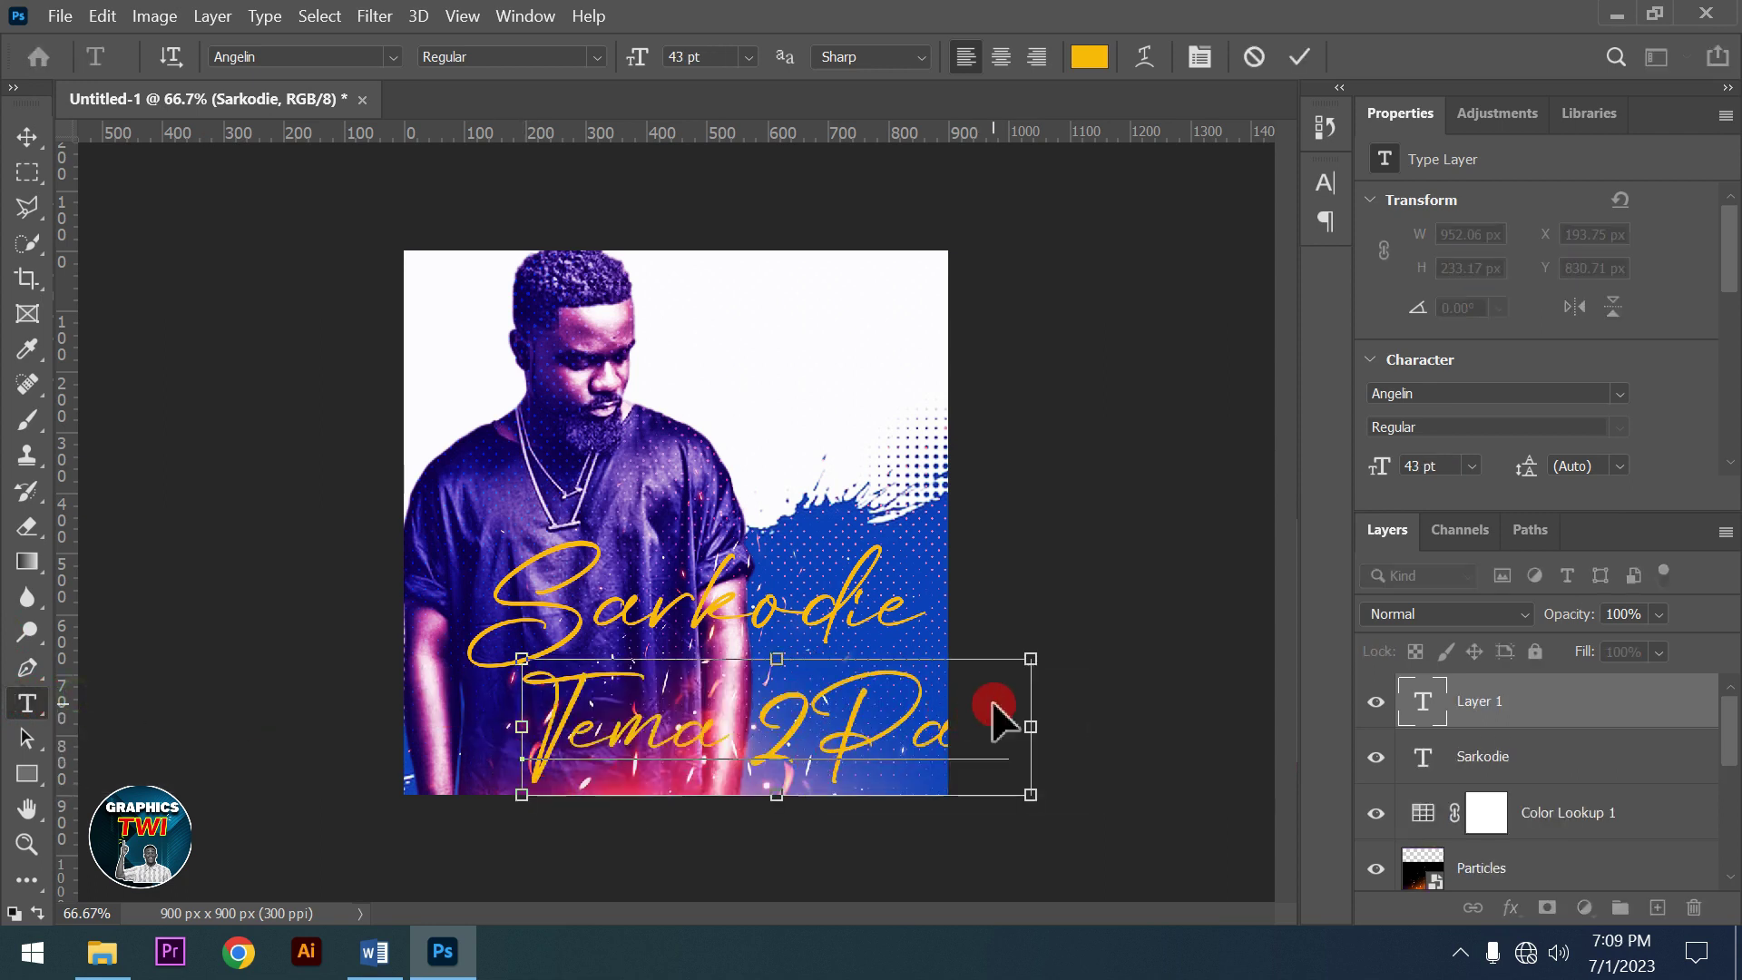
pyautogui.hotkey('ctrl', 'a')
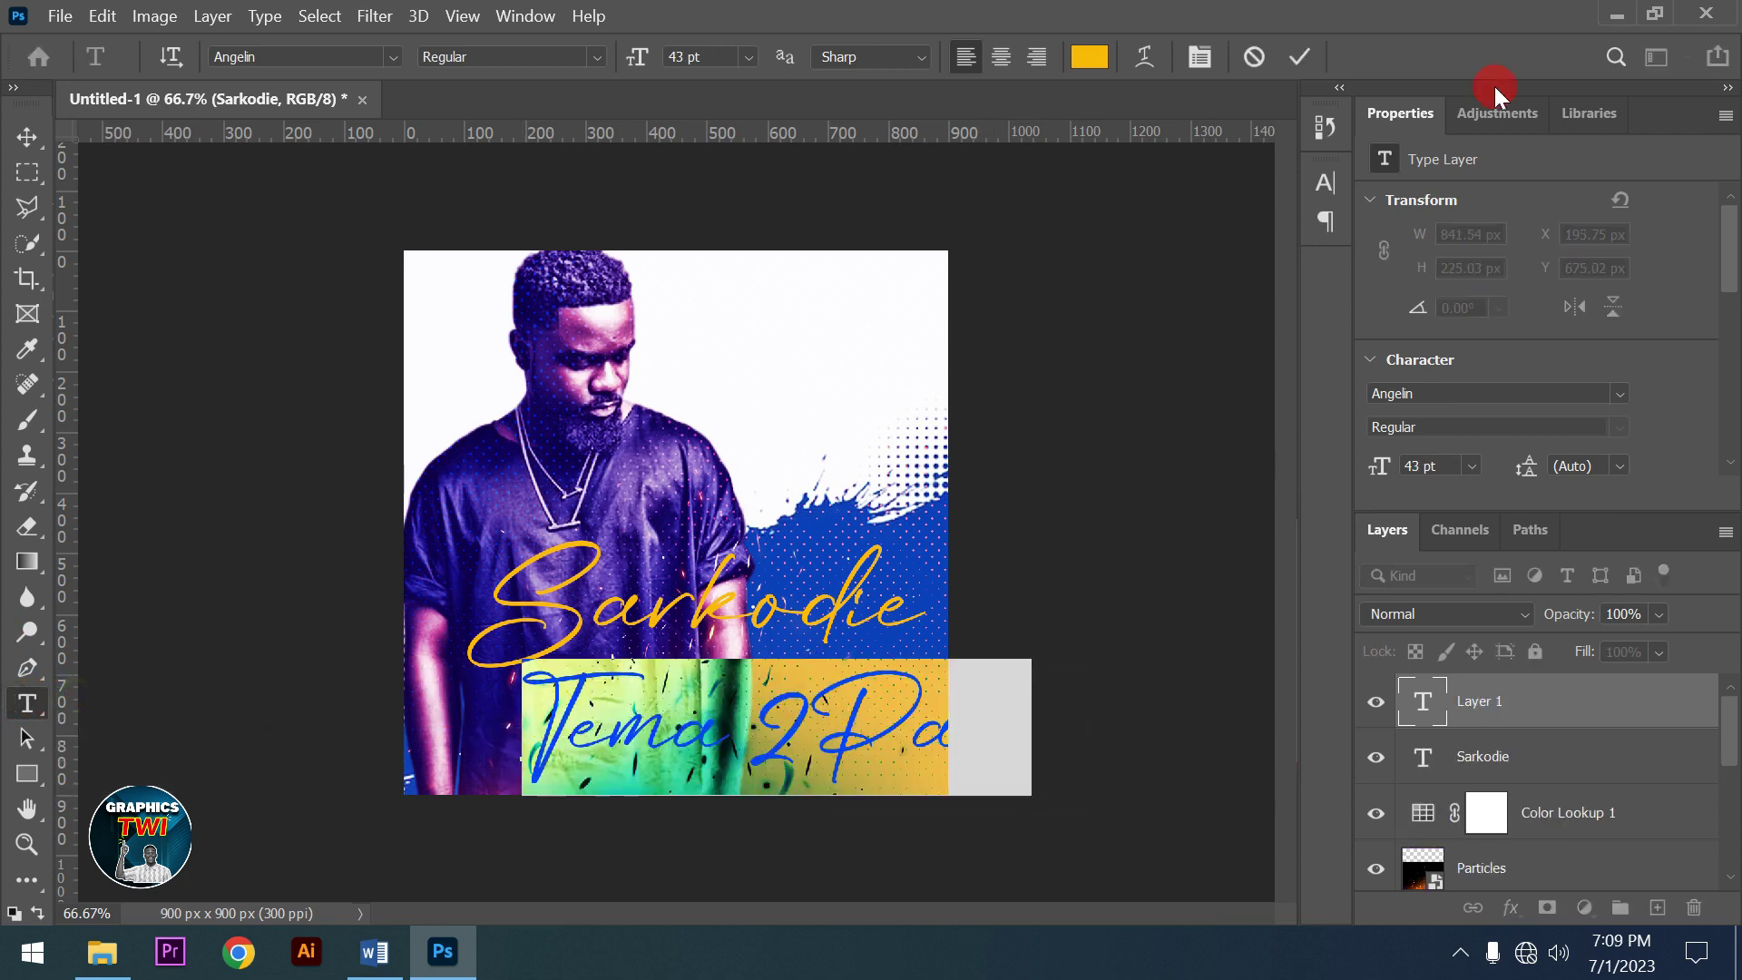
# Set Tema 2Pac to 13 pt and move it just beneath Sarkodie
pyautogui.click(1201, 58)
pyautogui.click(1111, 256)
pyautogui.write('35')
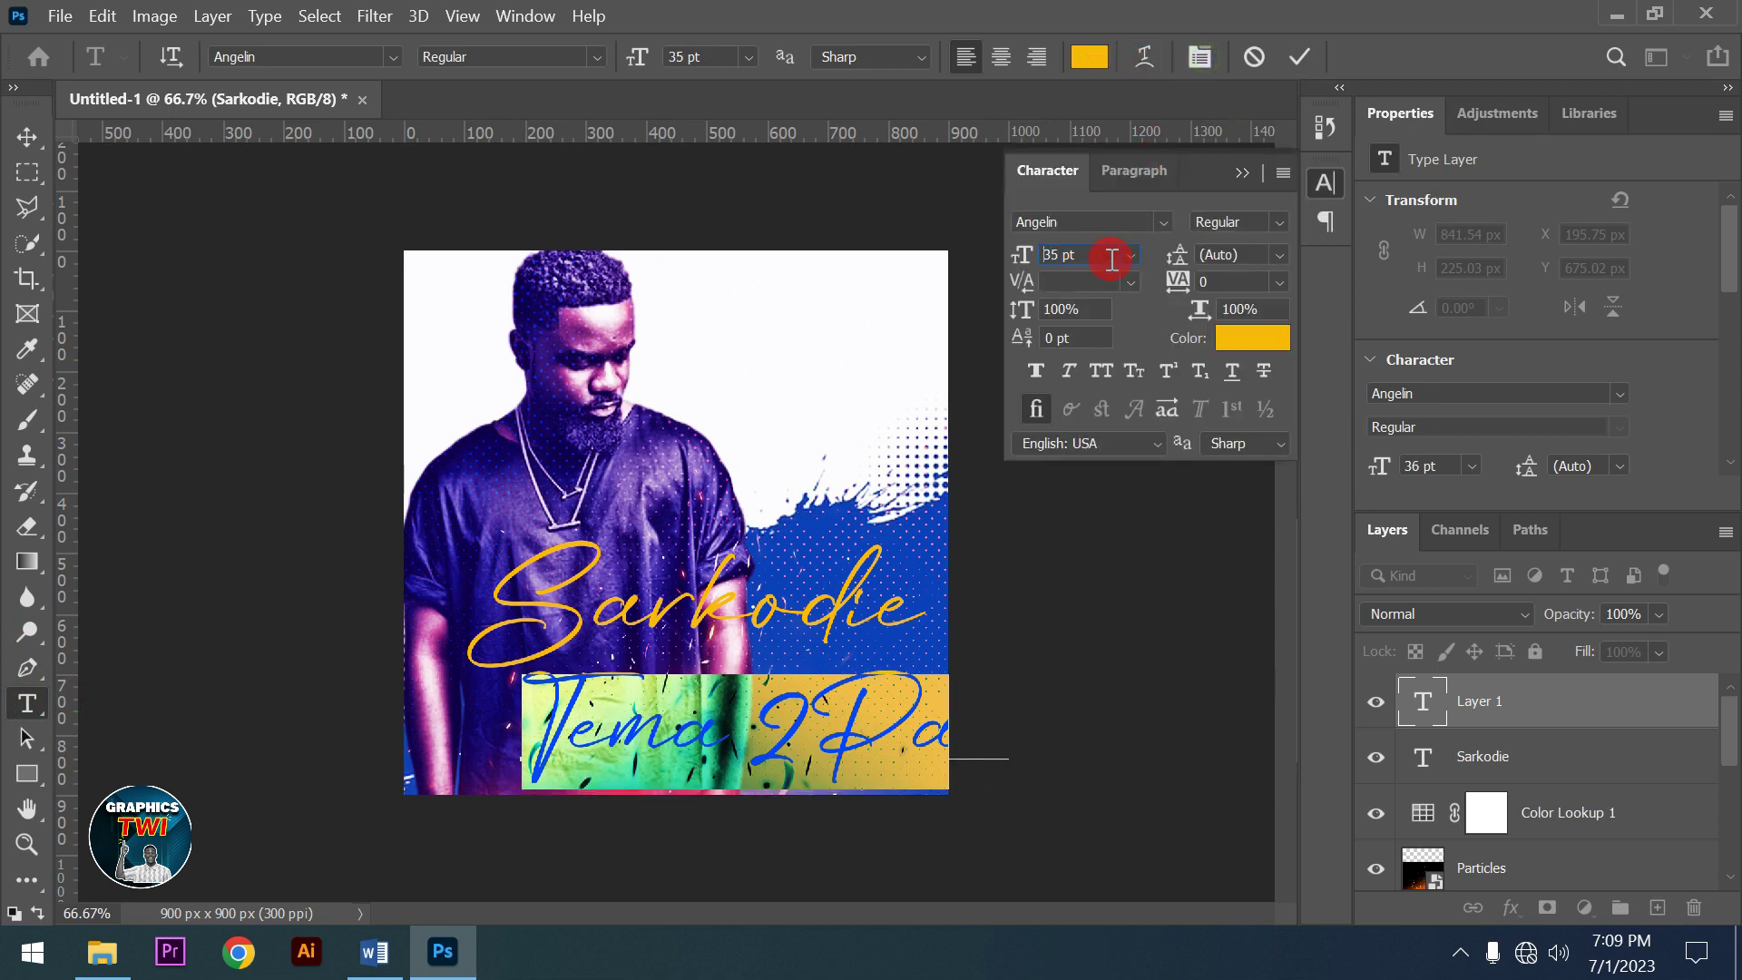
pyautogui.scroll(-14, 1111, 259)
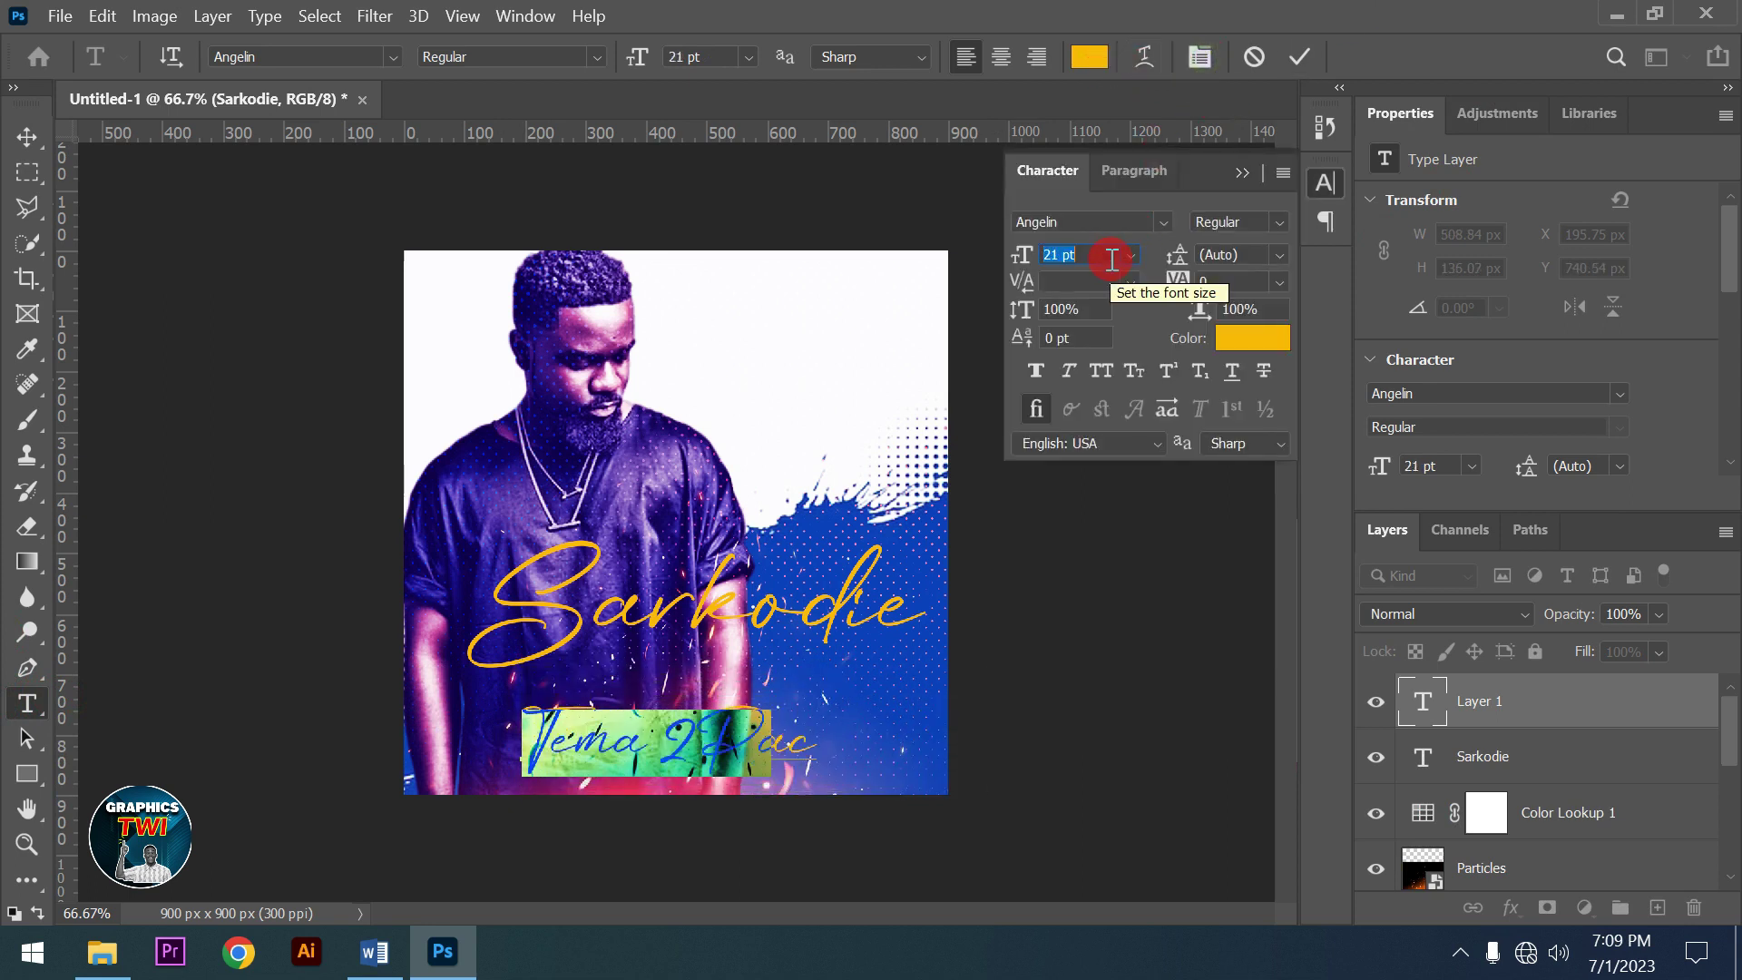
pyautogui.scroll(-8, 1111, 259)
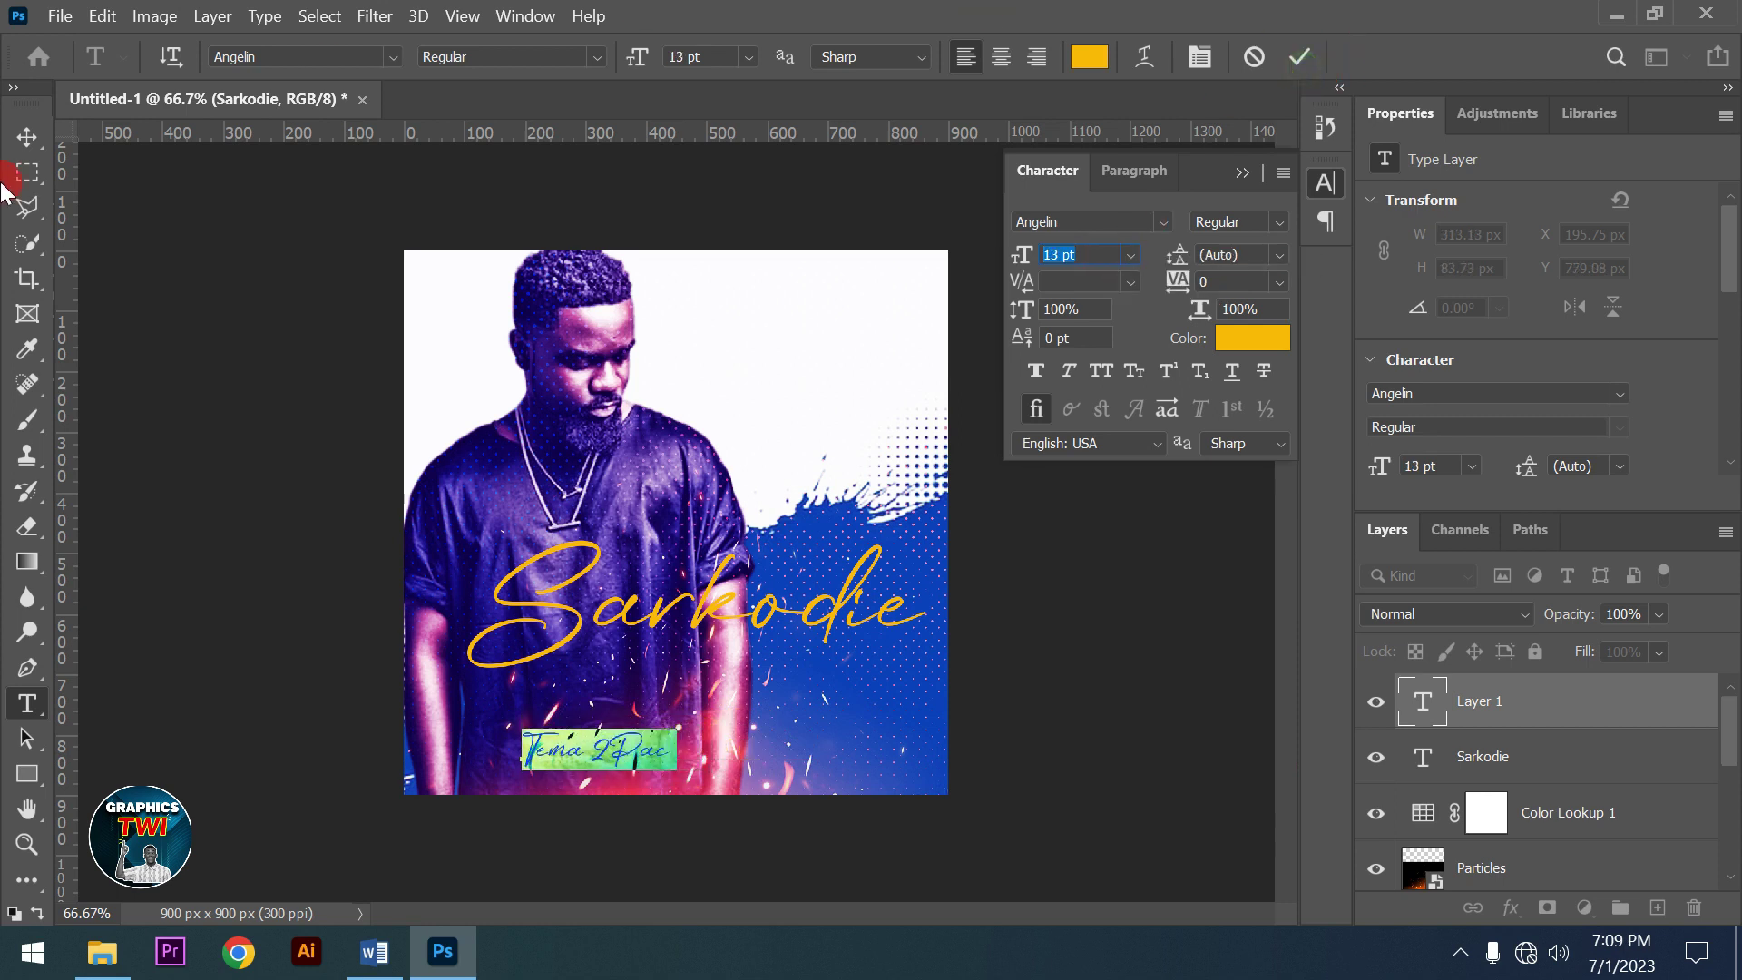
pyautogui.click(25, 138)
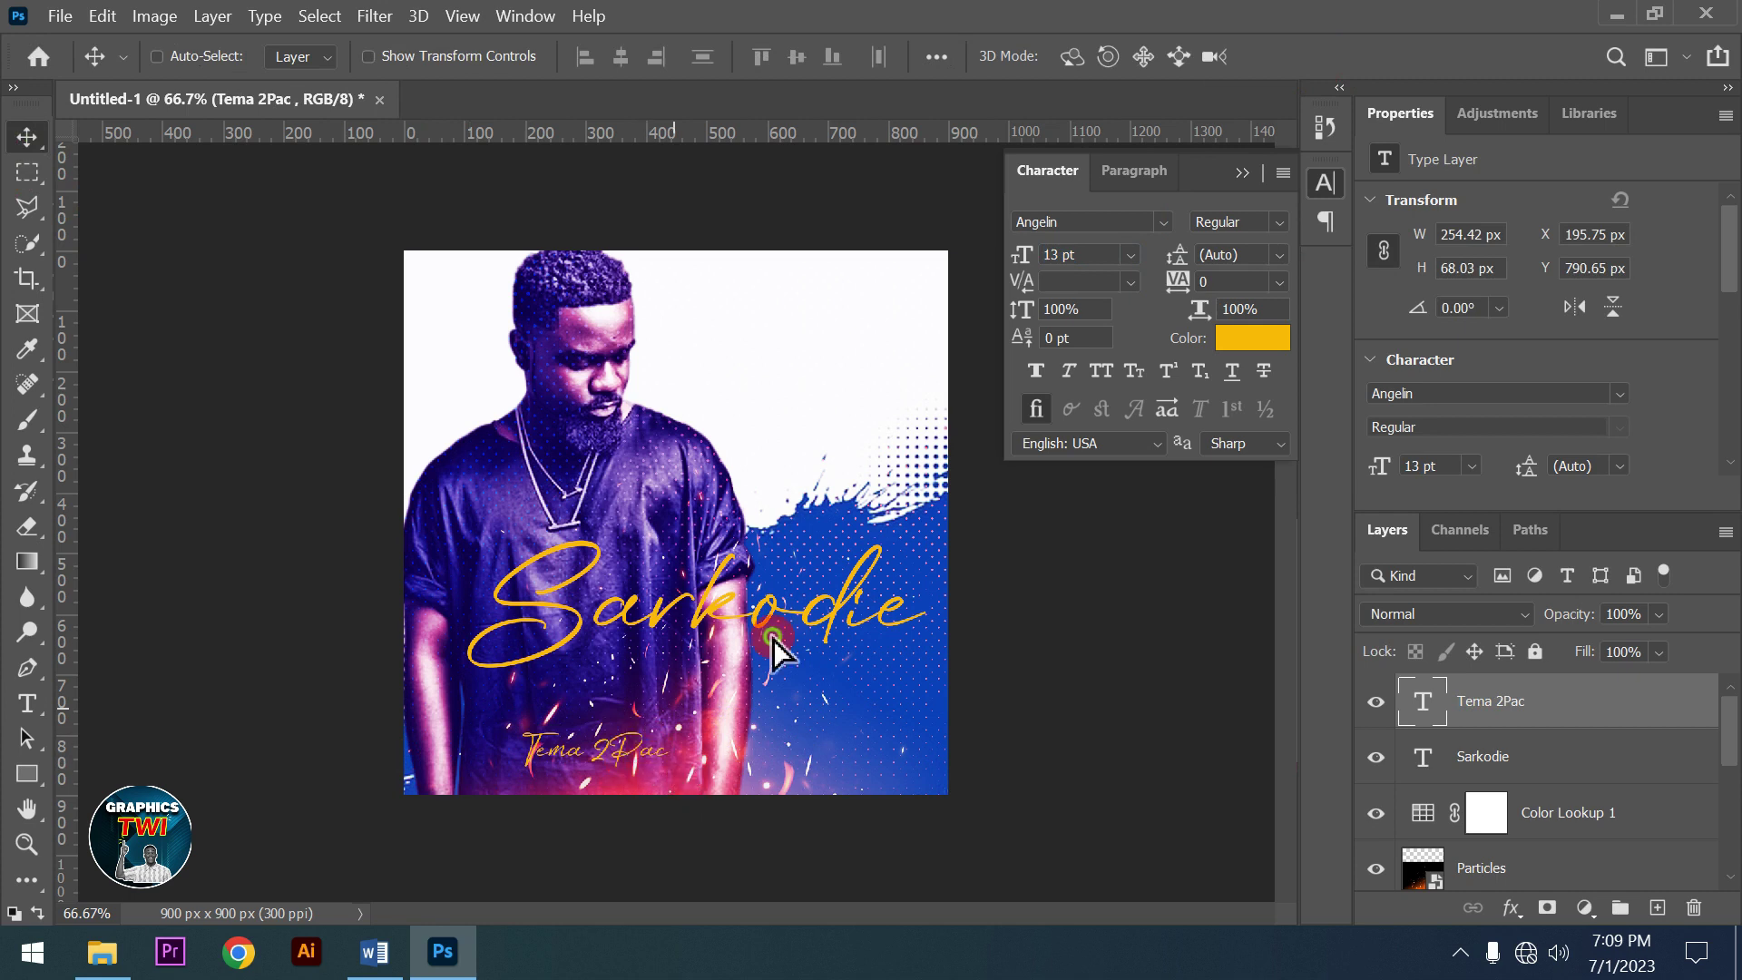
pyautogui.moveTo(773, 639)
pyautogui.mouseDown()
pyautogui.moveTo(926, 671)
pyautogui.moveTo(781, 676)
pyautogui.moveTo(772, 646)
pyautogui.mouseUp()
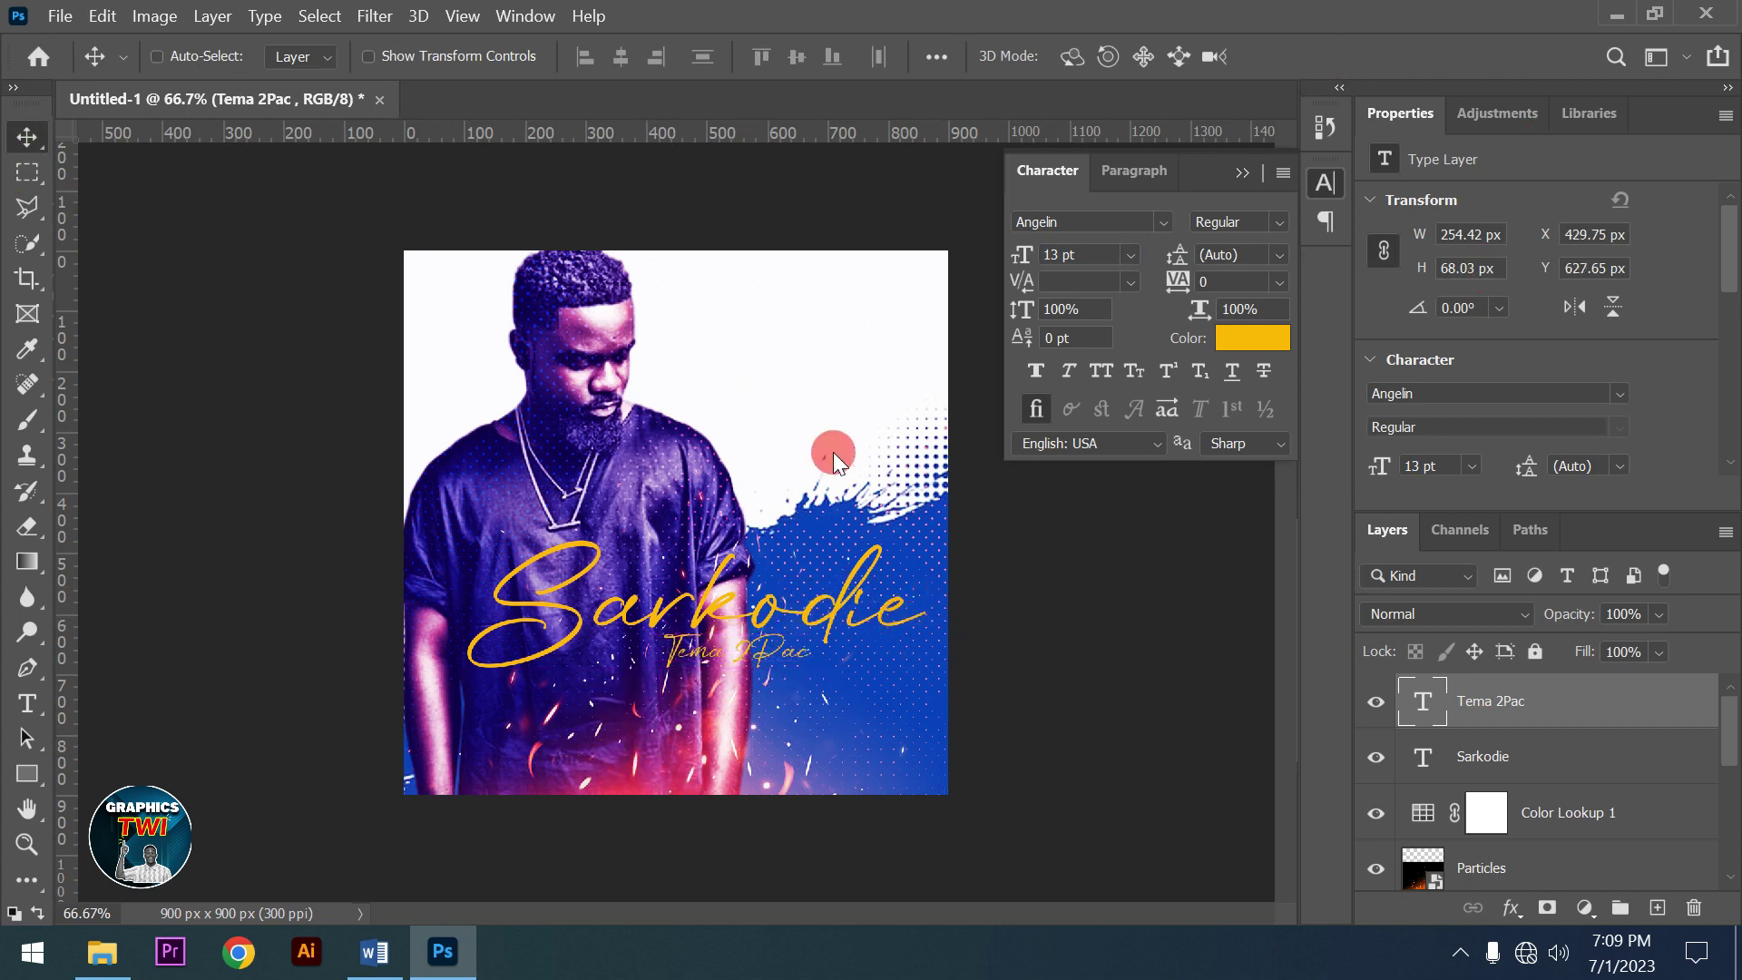
pyautogui.click(1241, 172)
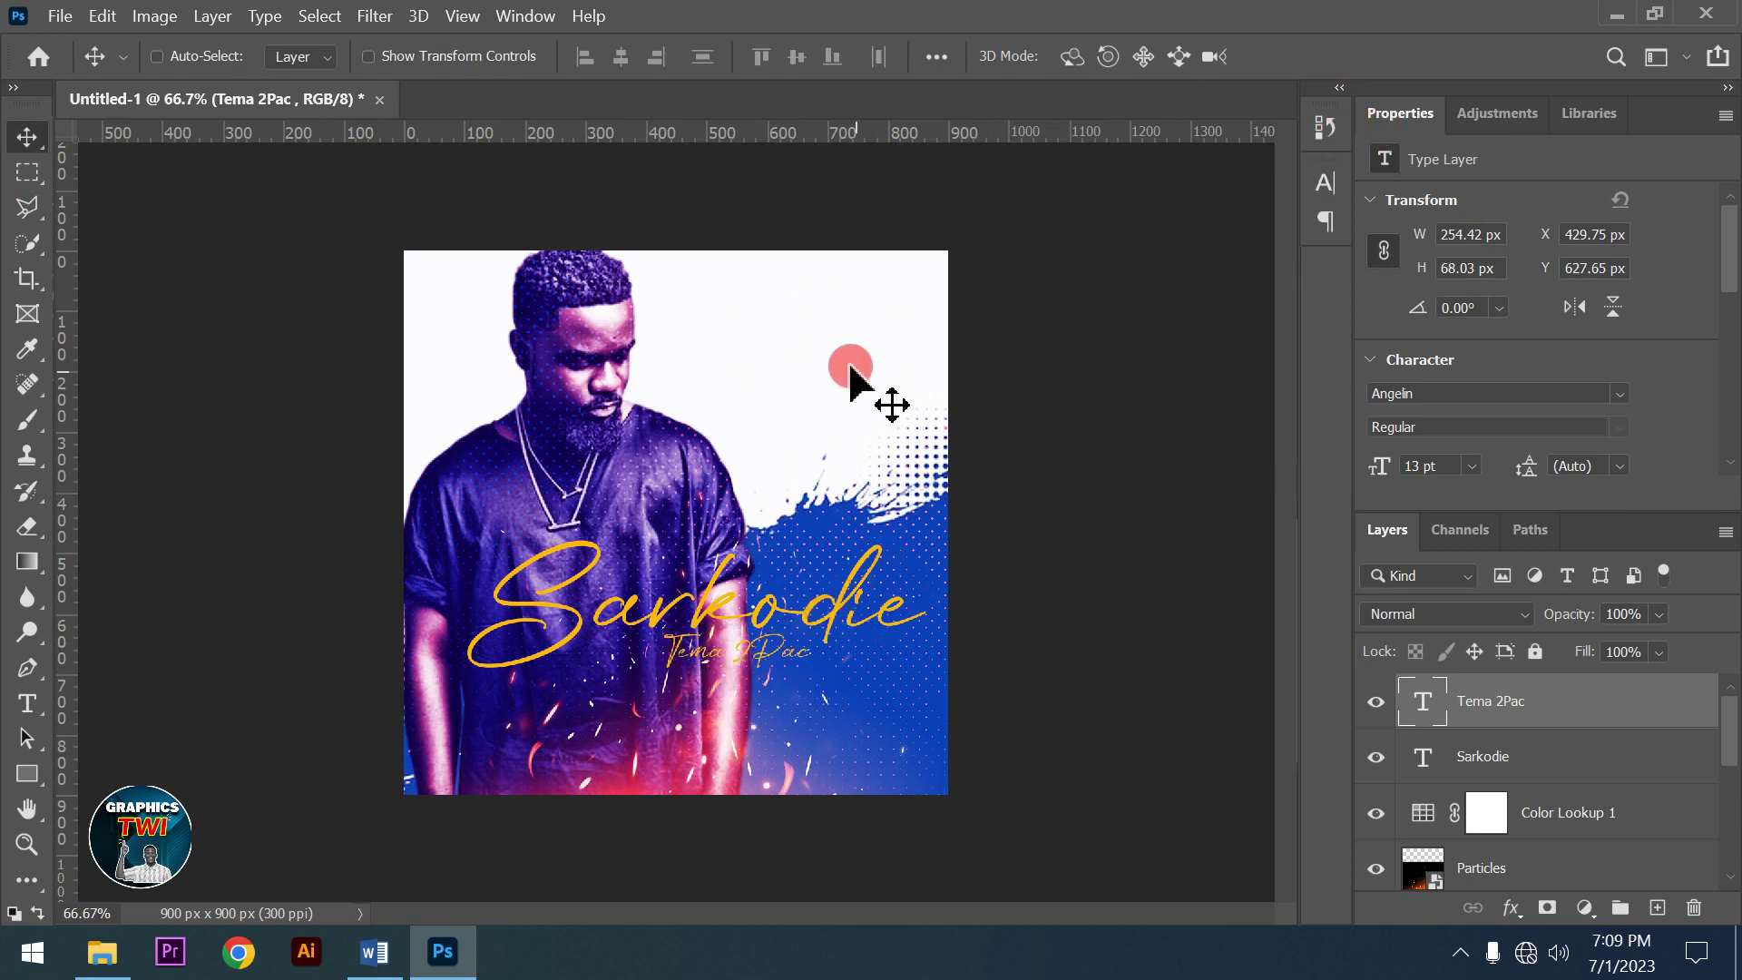
# Copy the word 'Concert' from the Word font notes and return to Photoshop
pyautogui.click(373, 951)
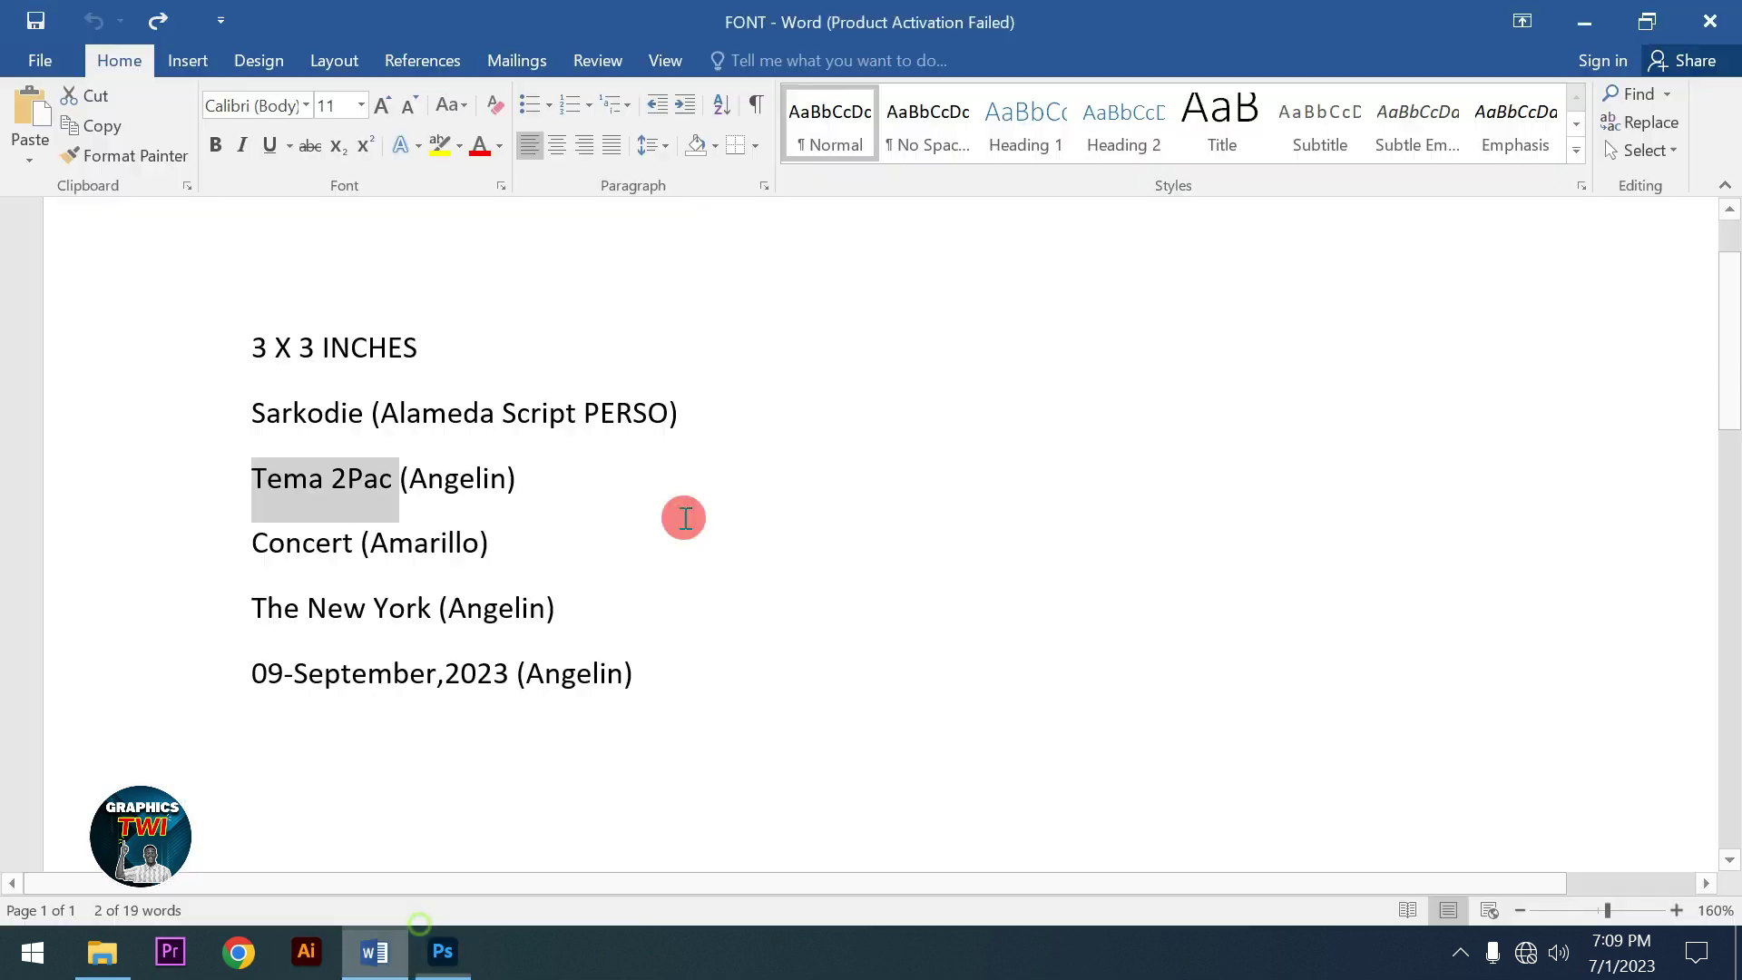
pyautogui.moveTo(253, 541); pyautogui.dragTo(343, 545)
pyautogui.rightClick(343, 545)
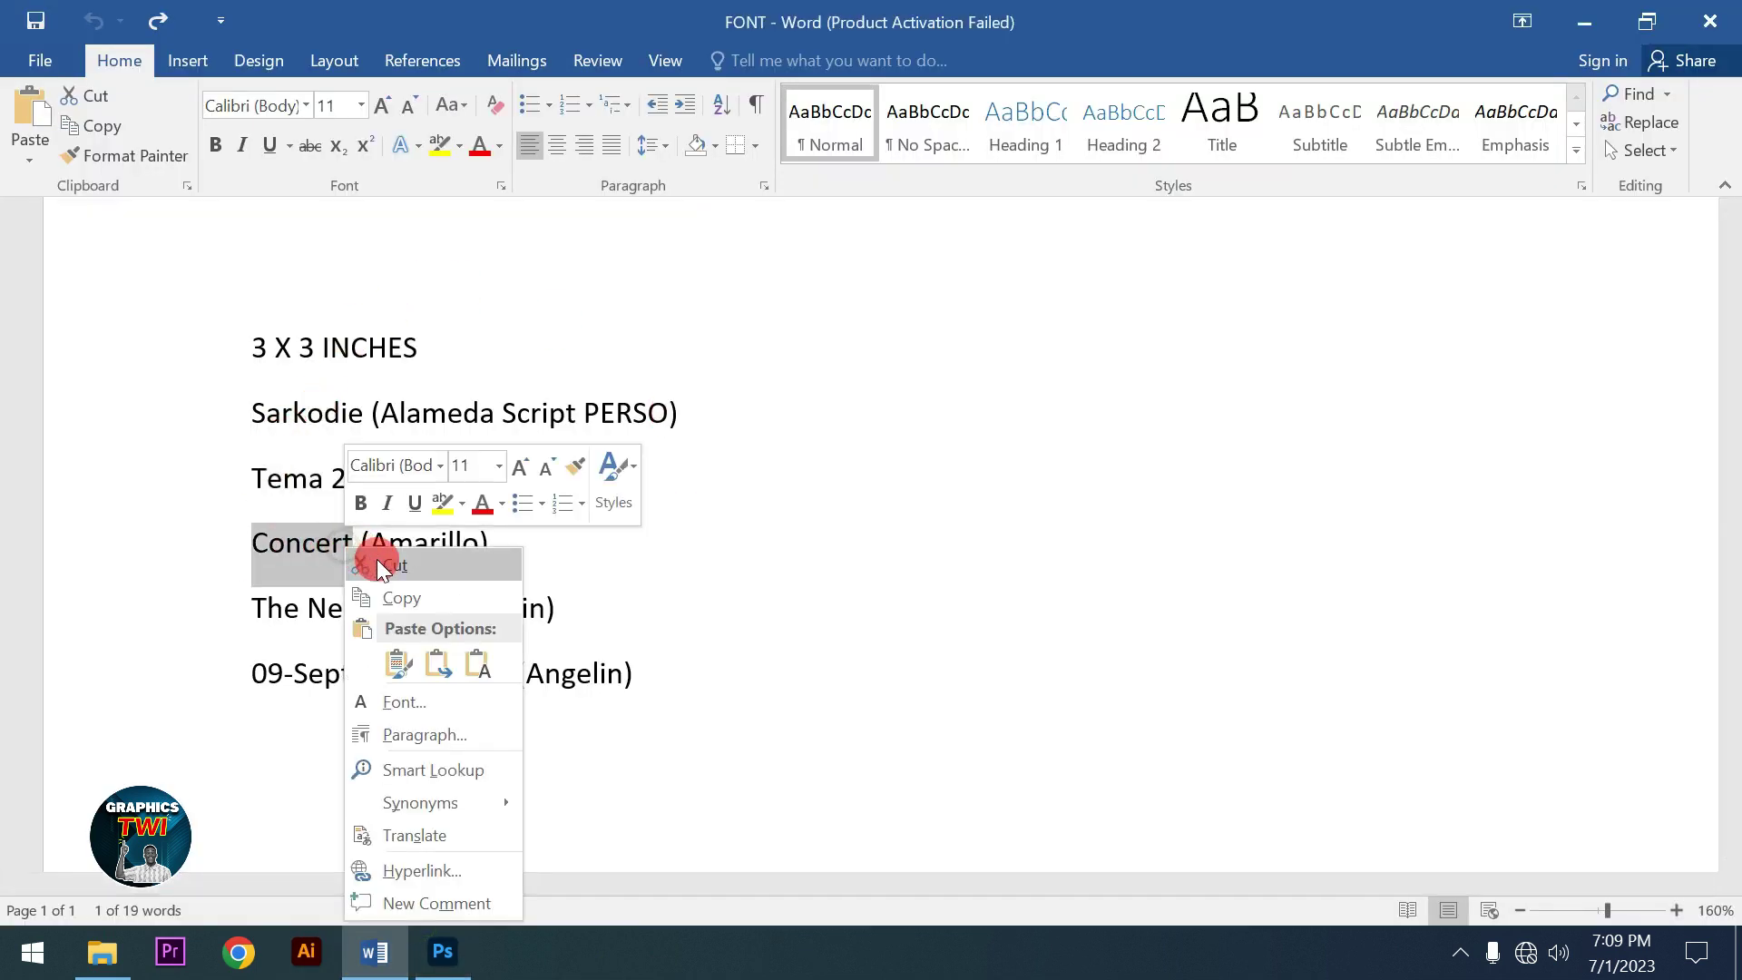
pyautogui.click(390, 590)
pyautogui.hotkey('alt', 'Tab')
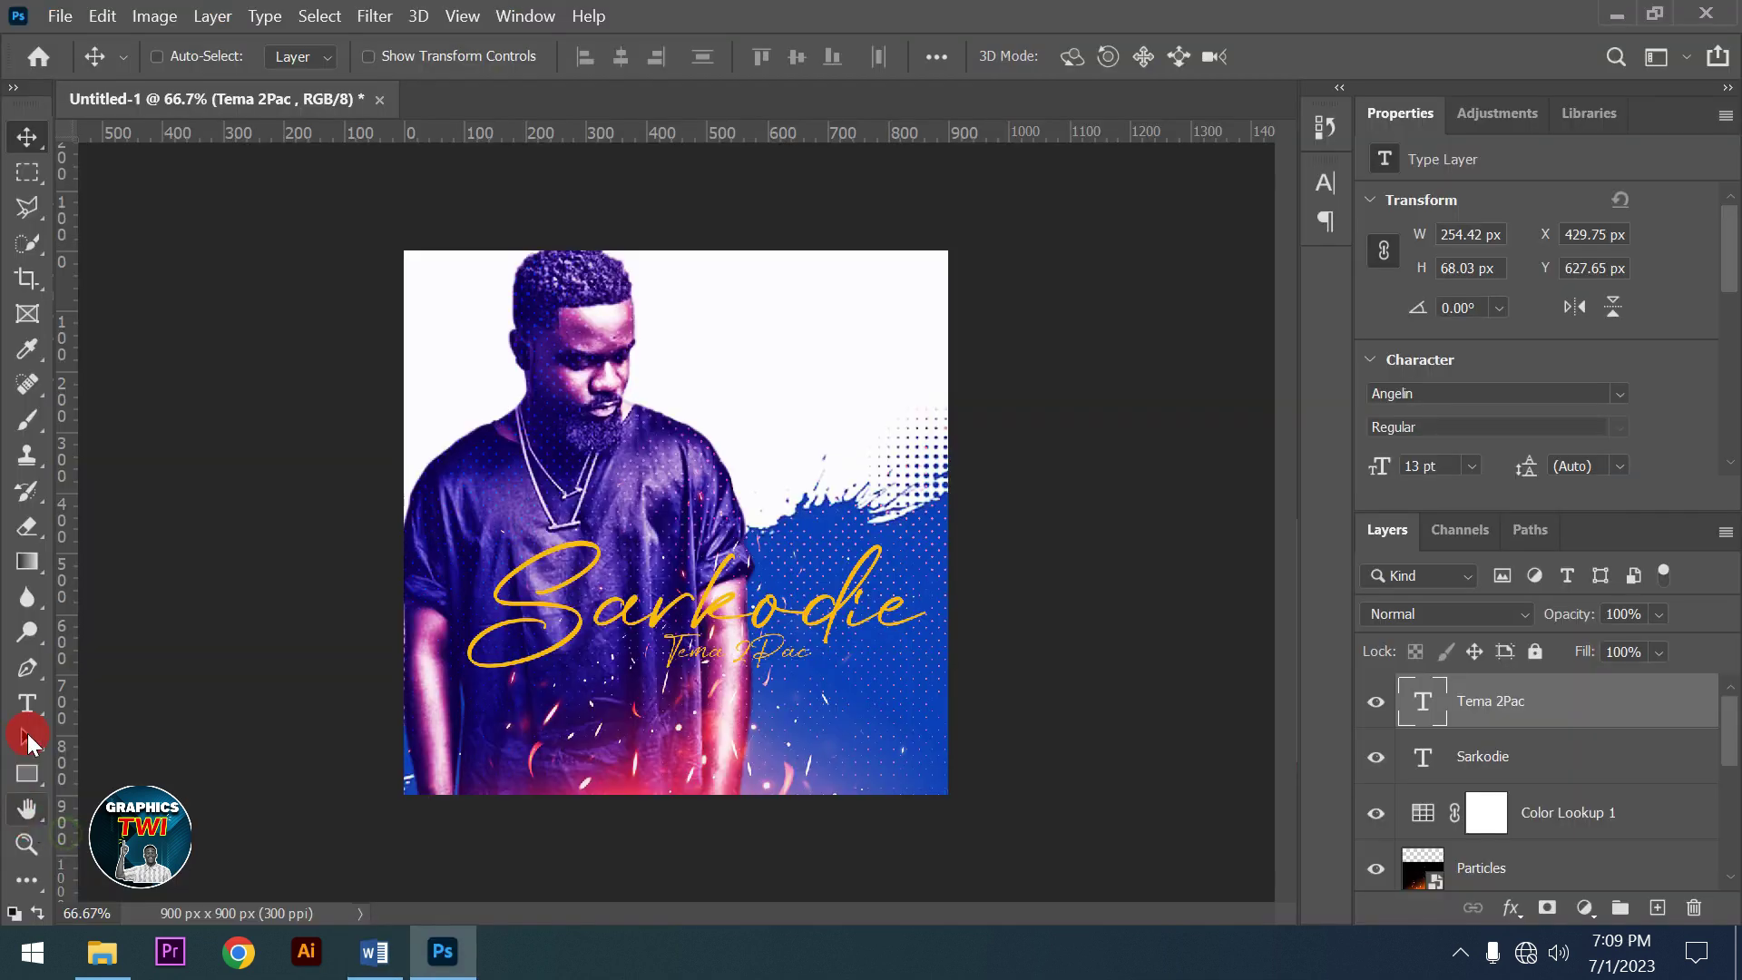
# Add a new text layer near the top of the flyer containing the pasted word 'Concert'
pyautogui.click(27, 704)
pyautogui.click(686, 336)
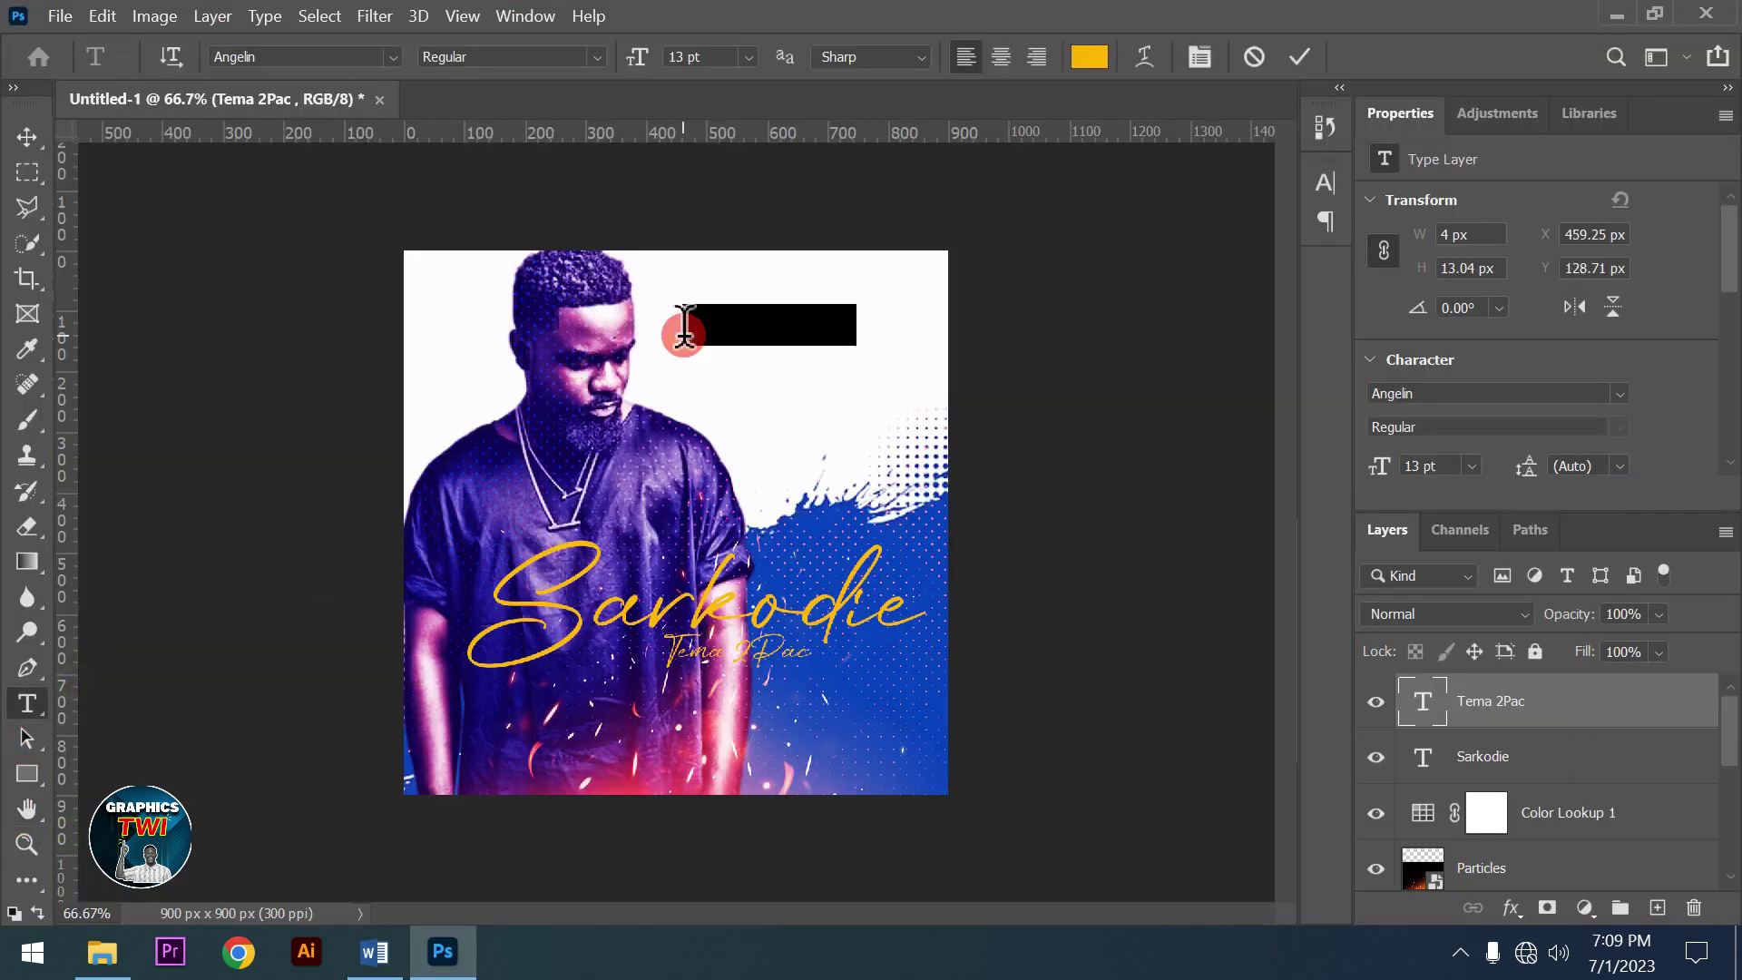
pyautogui.hotkey('ctrl', 'v')
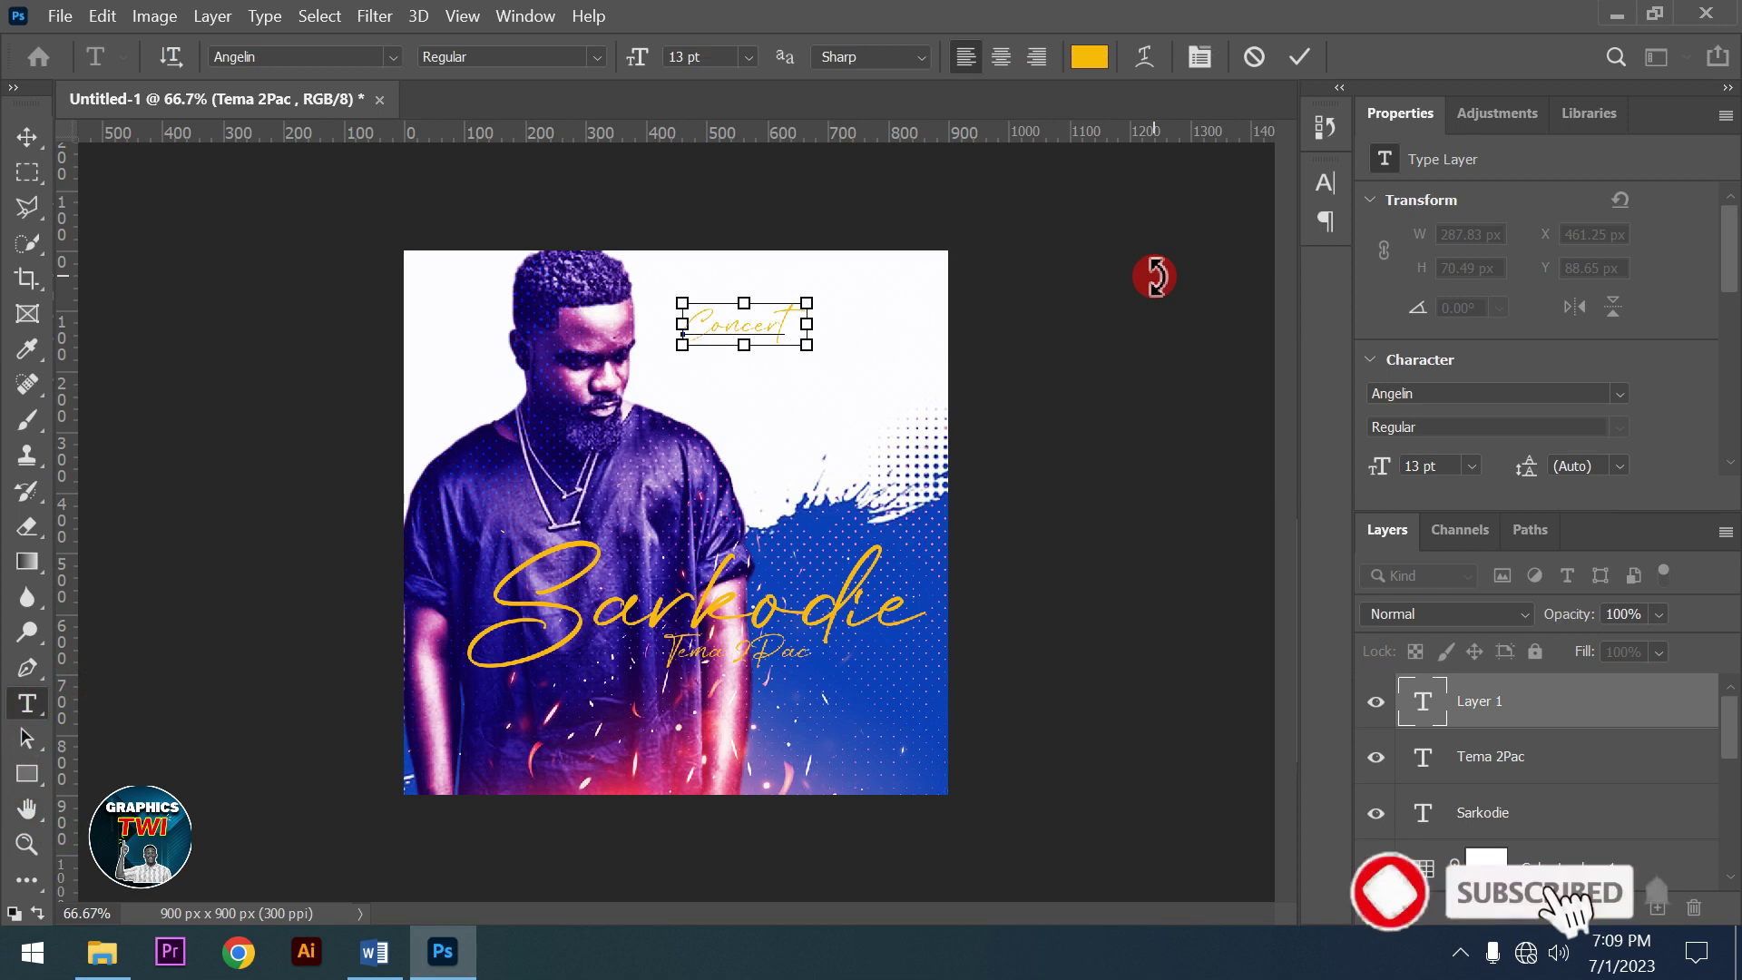
pyautogui.hotkey('ctrl', 'a')
# Make Concert black Amarillo at 20 pt and commit it
pyautogui.click(1087, 54)
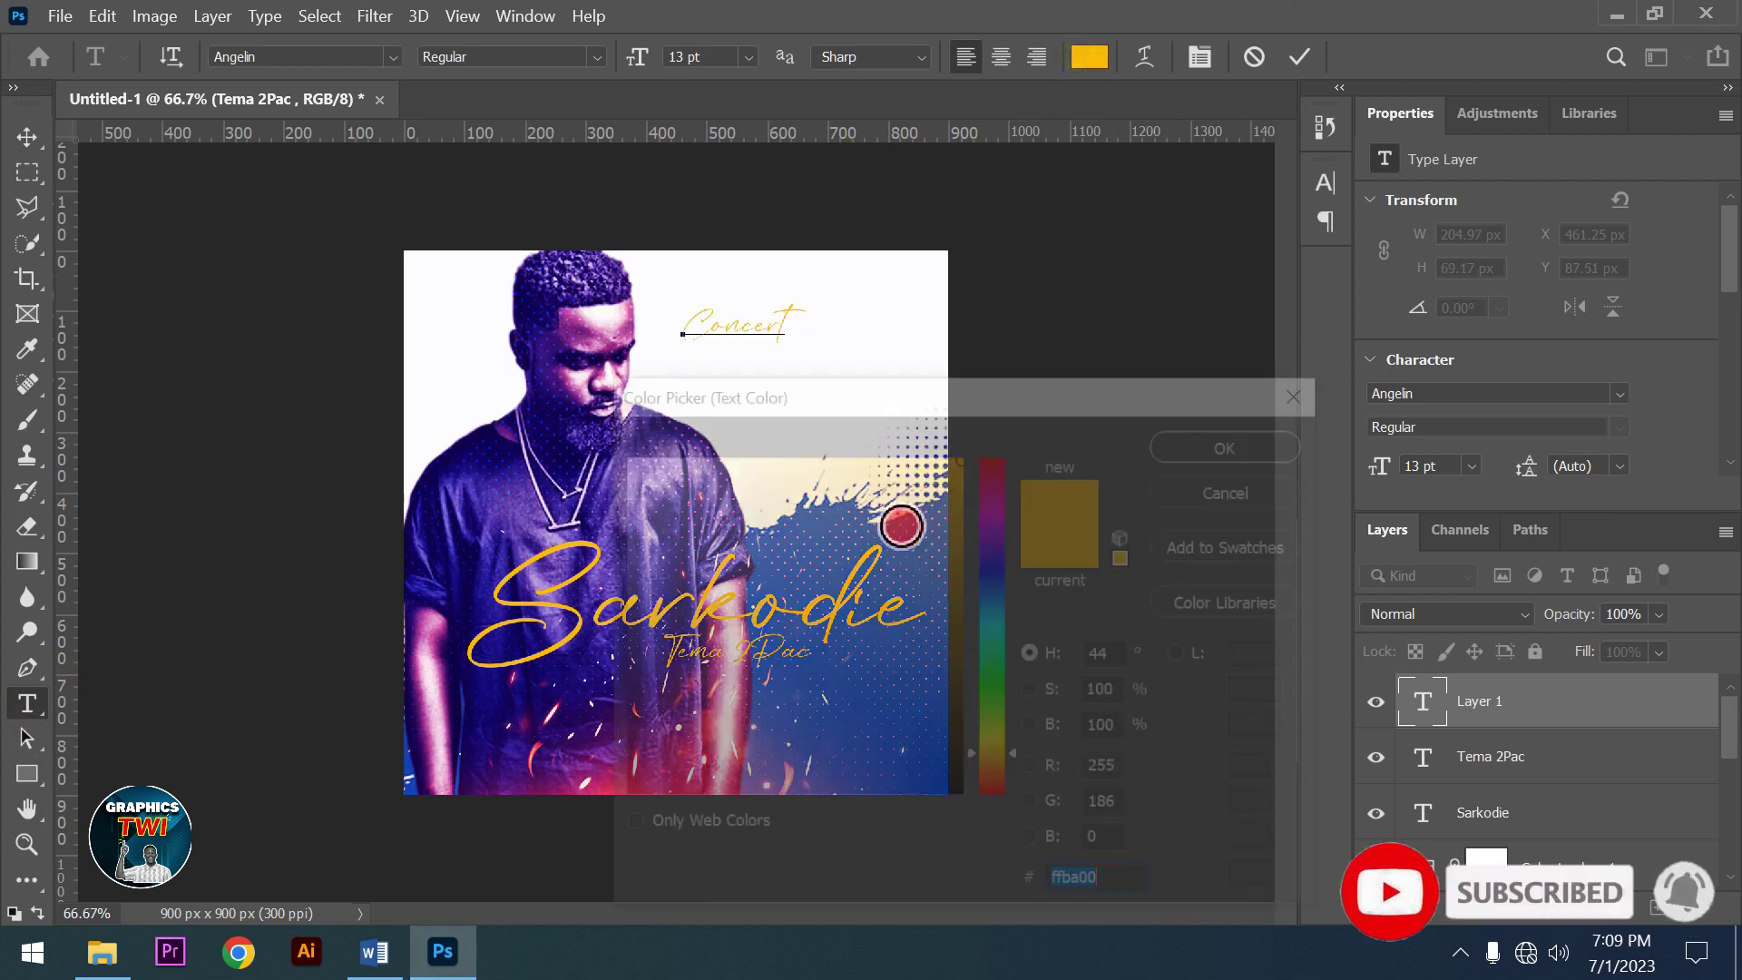
pyautogui.click(943, 791)
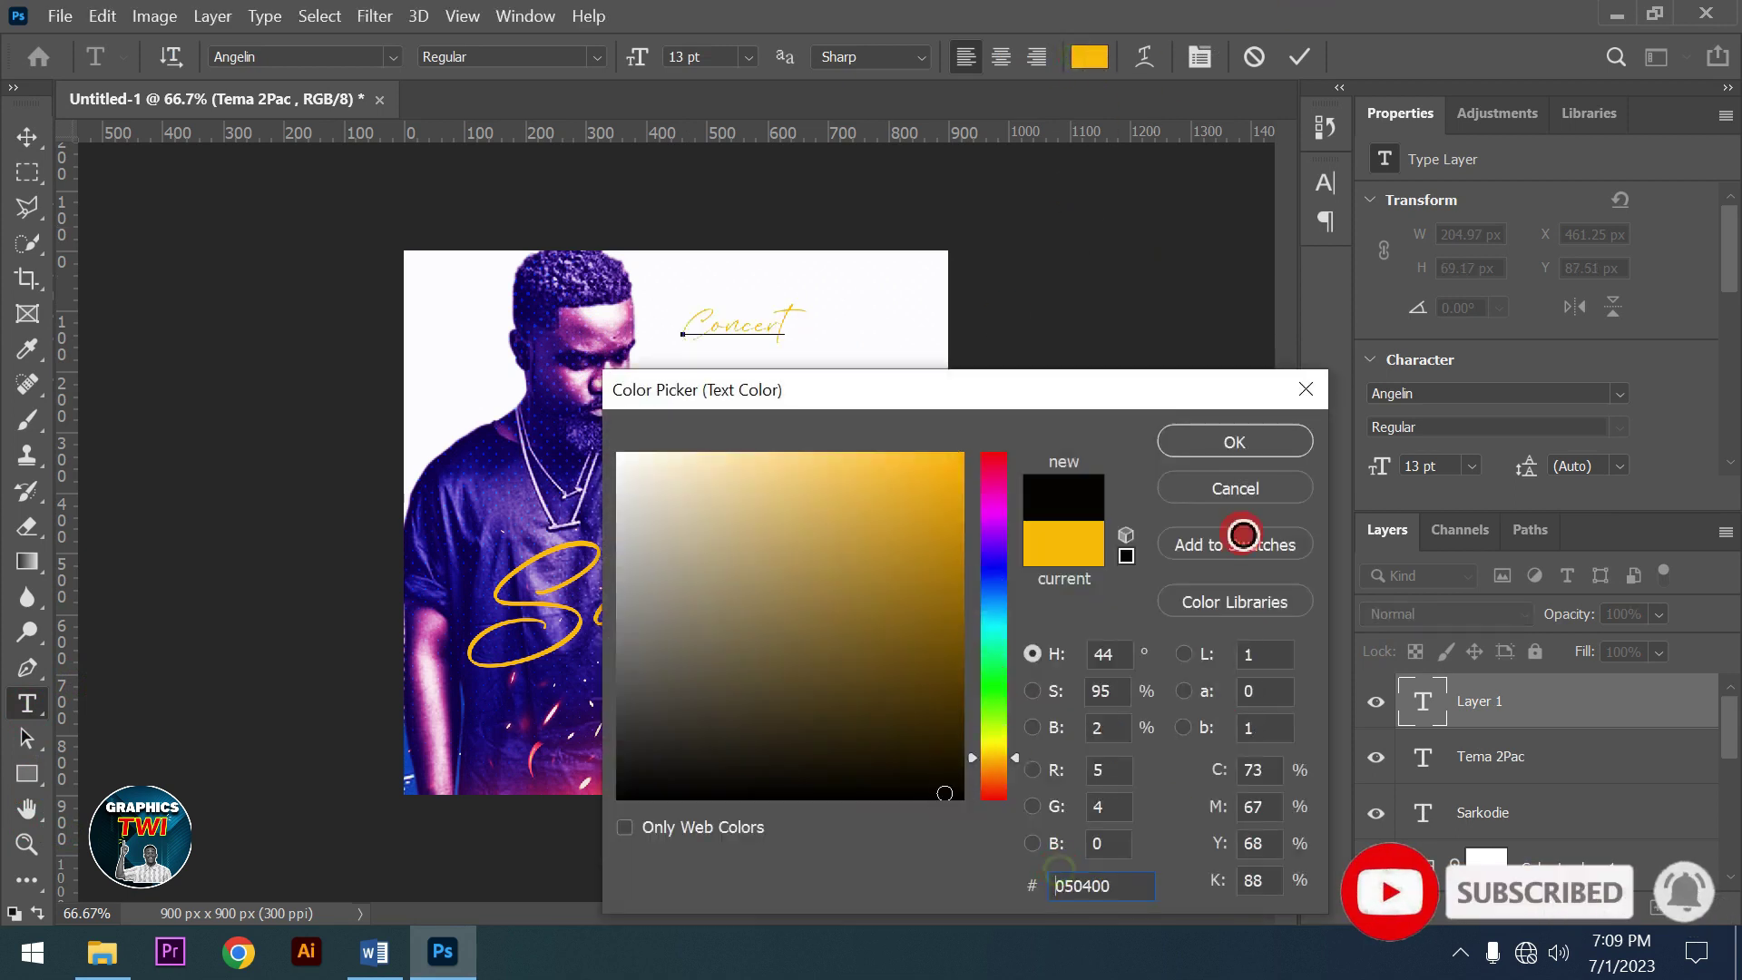
pyautogui.click(1234, 442)
pyautogui.click(1200, 58)
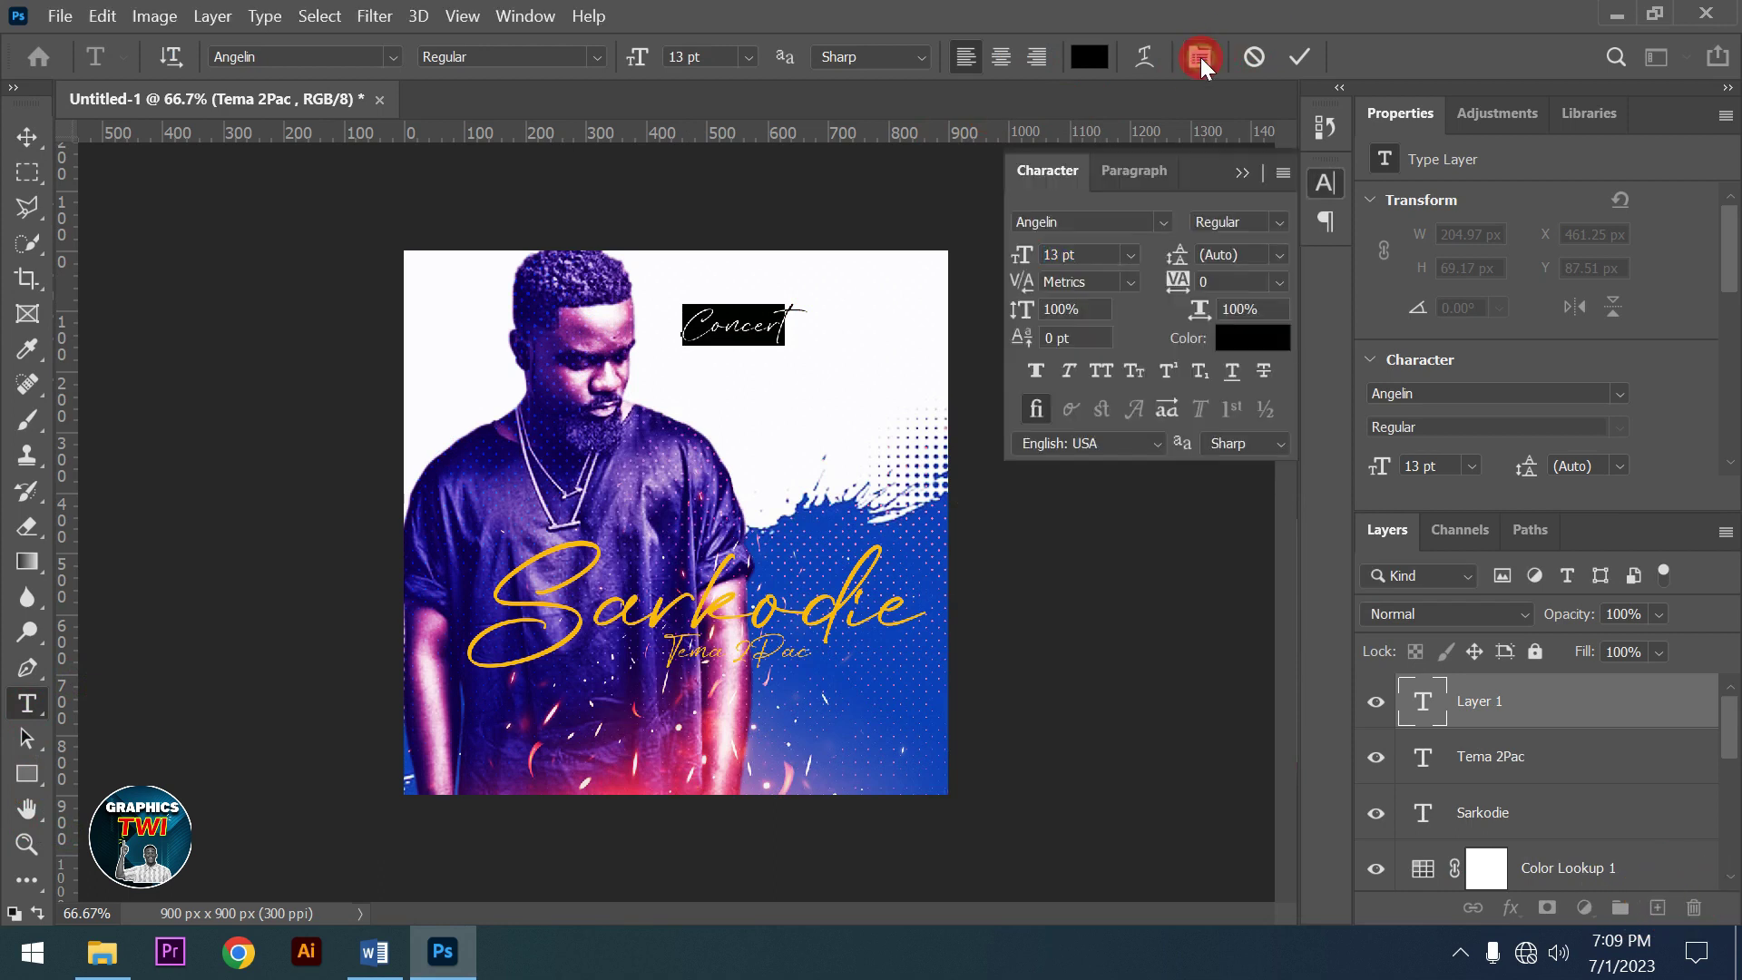
pyautogui.click(1163, 221)
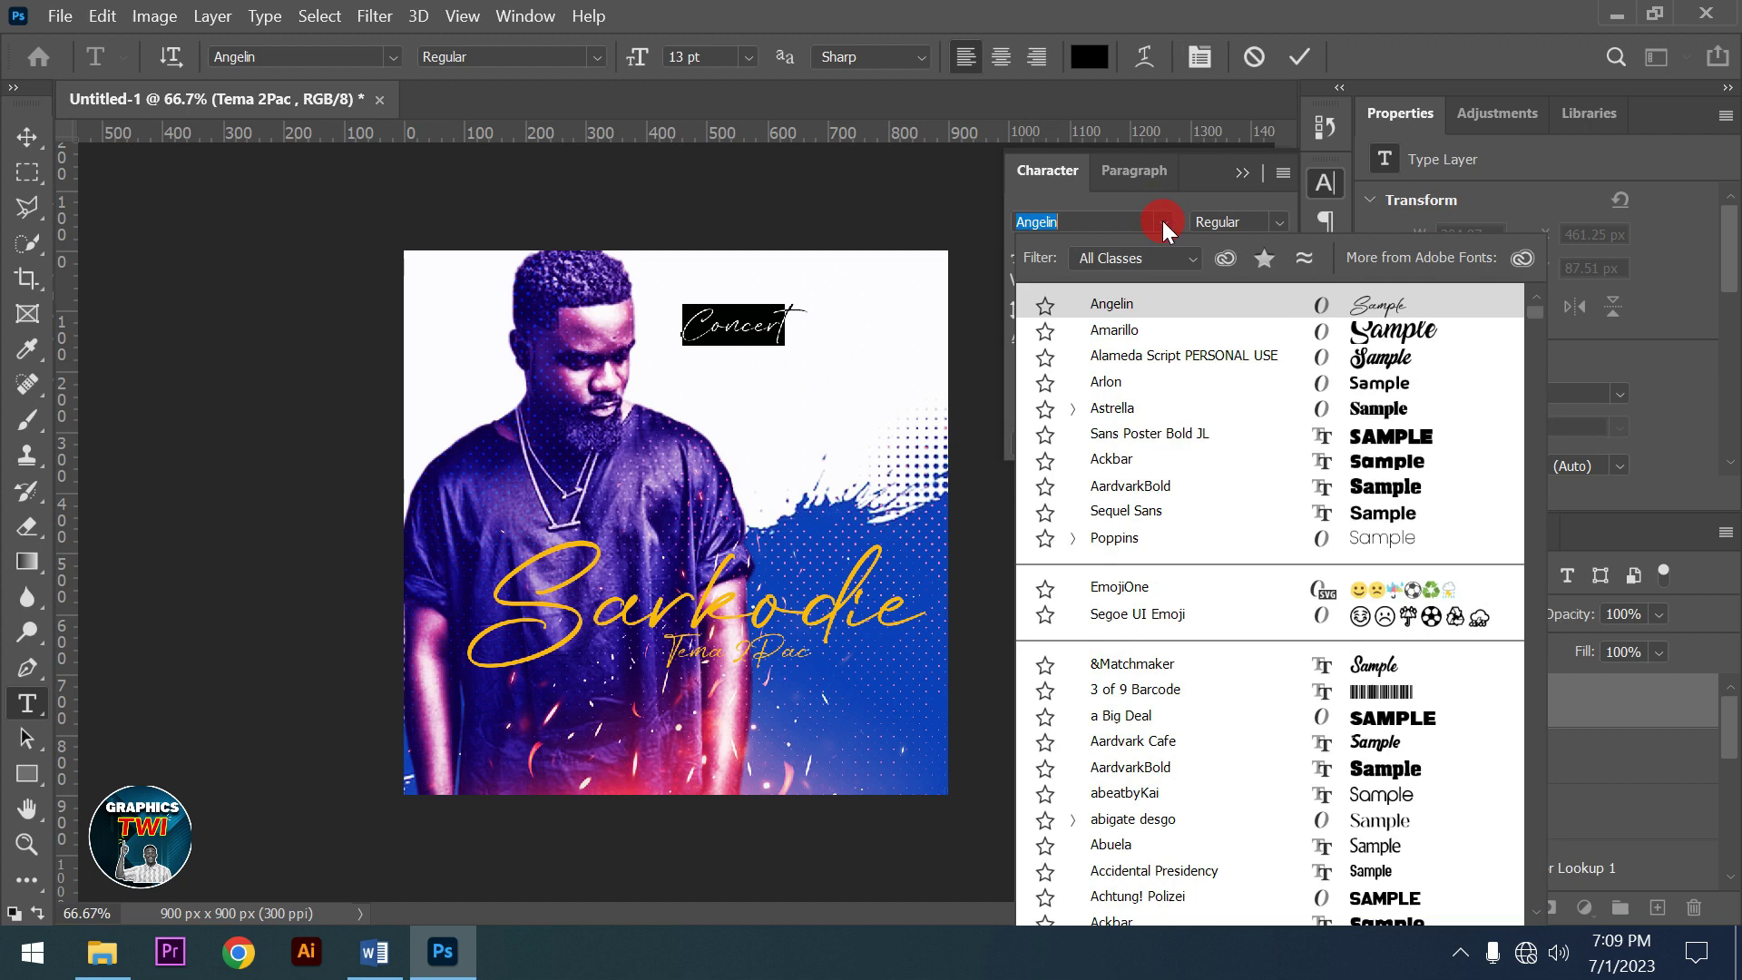
pyautogui.click(1124, 331)
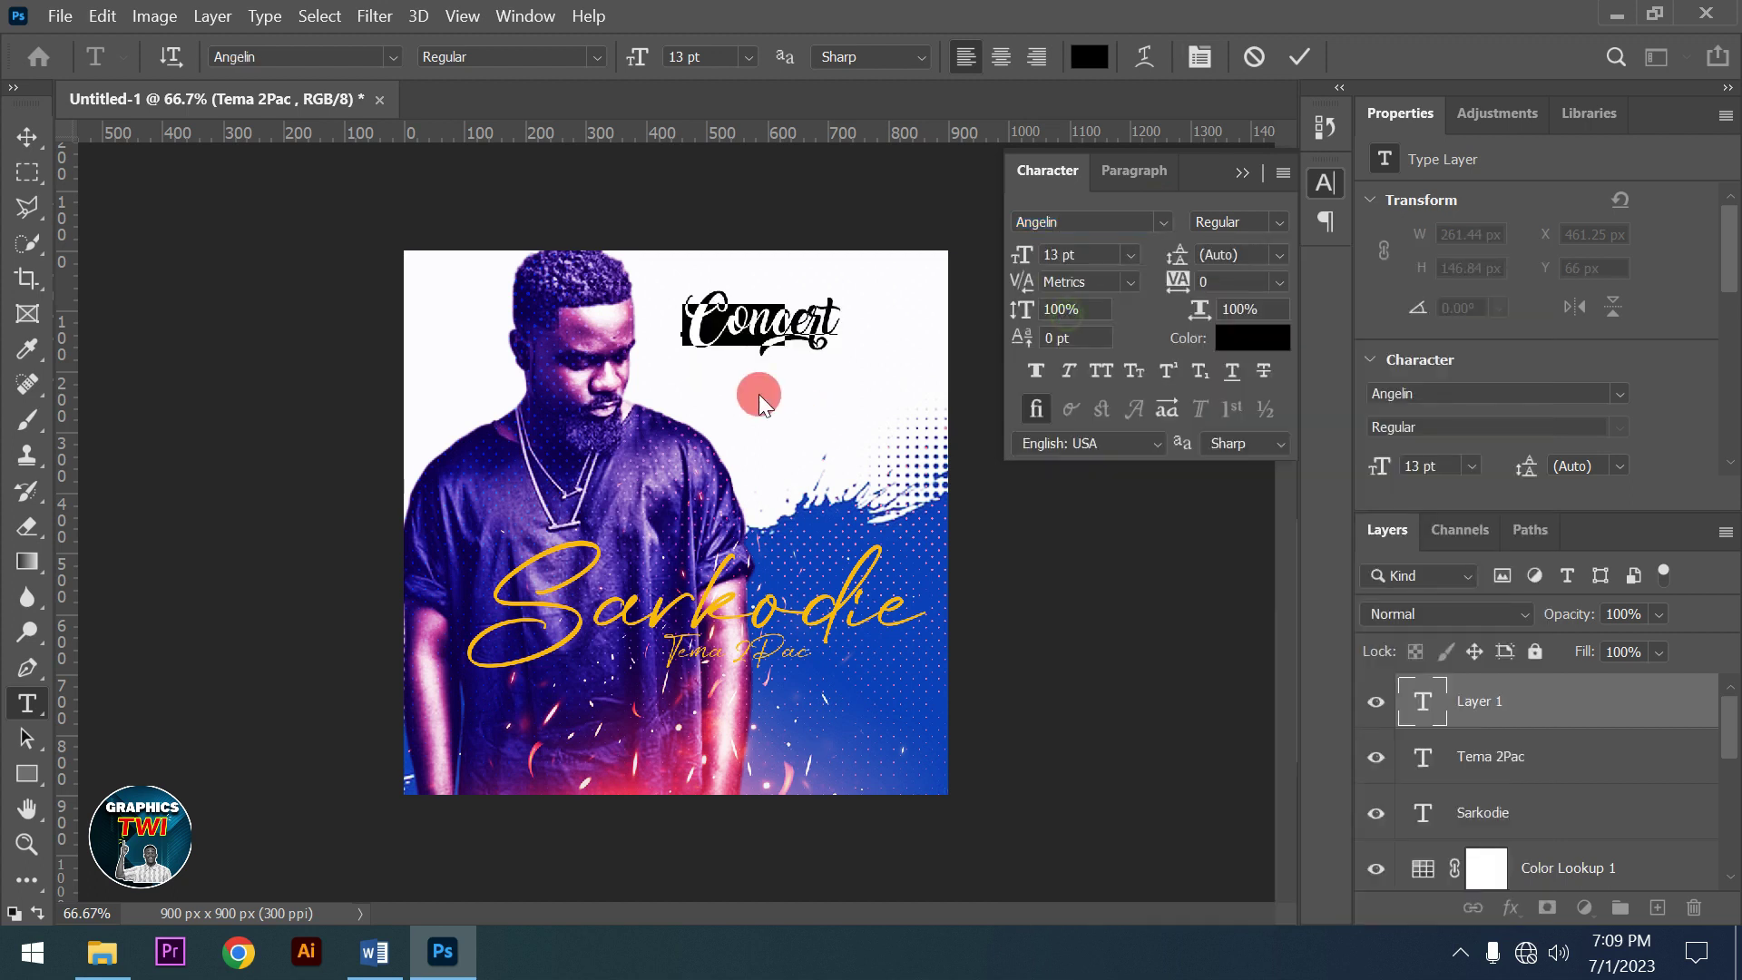
pyautogui.scroll(10, 1110, 260)
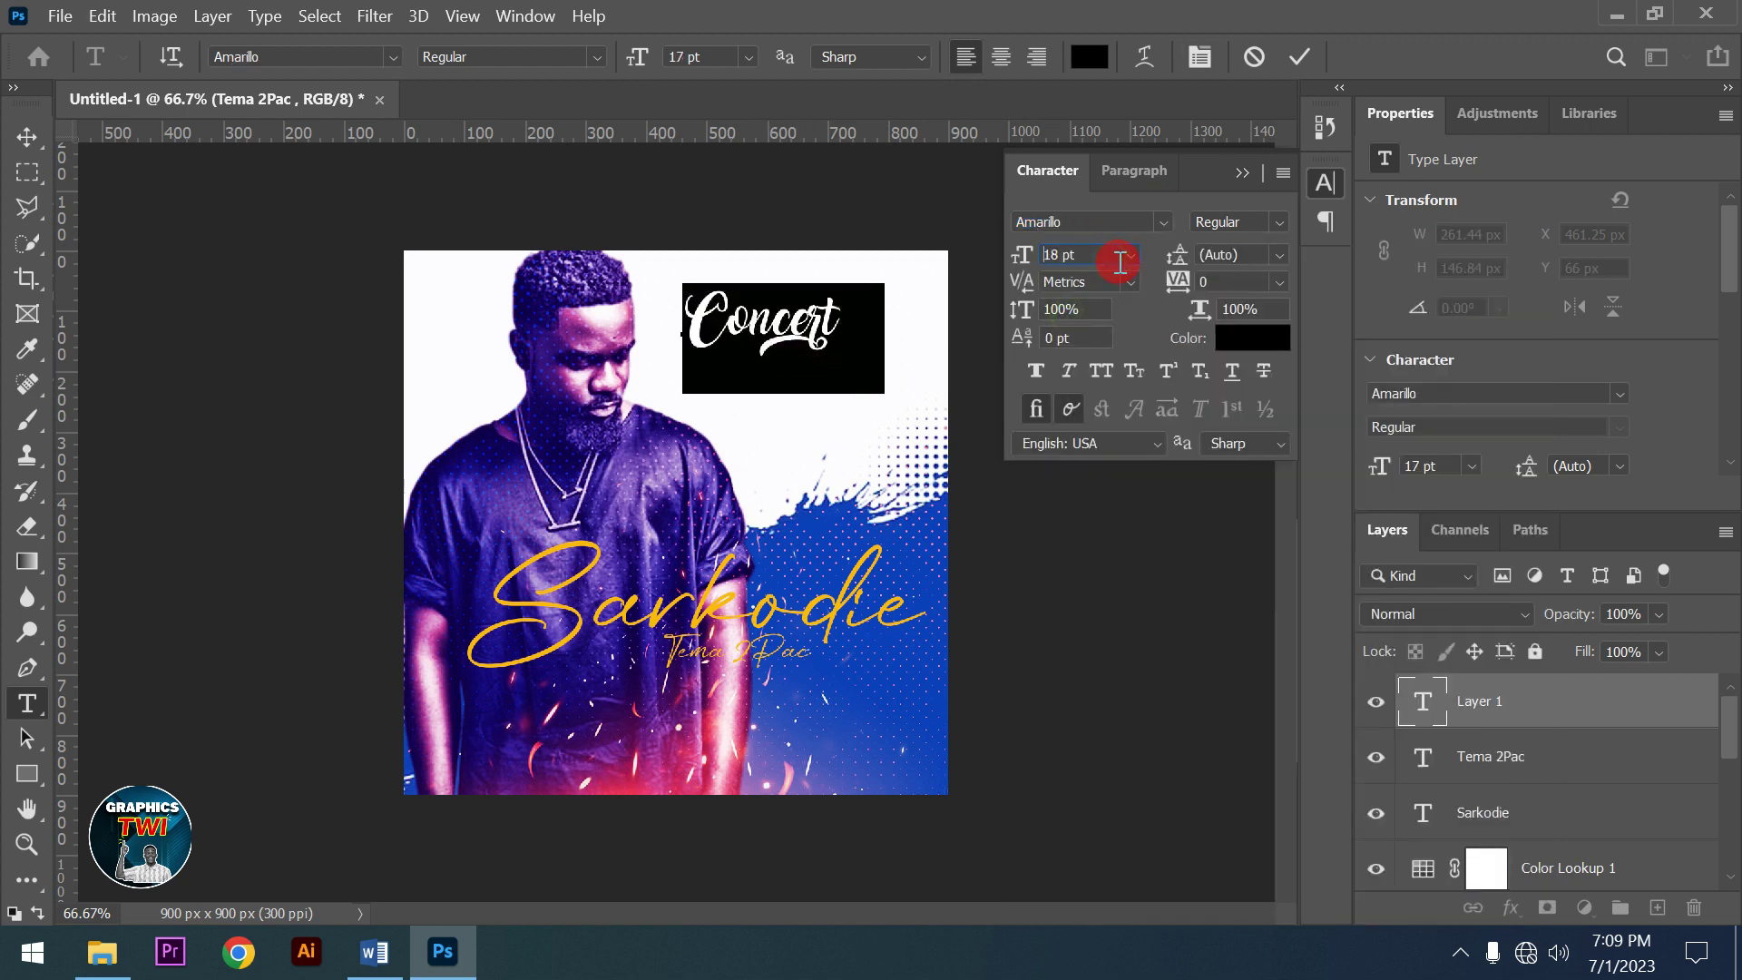
pyautogui.scroll(-2, 1116, 263)
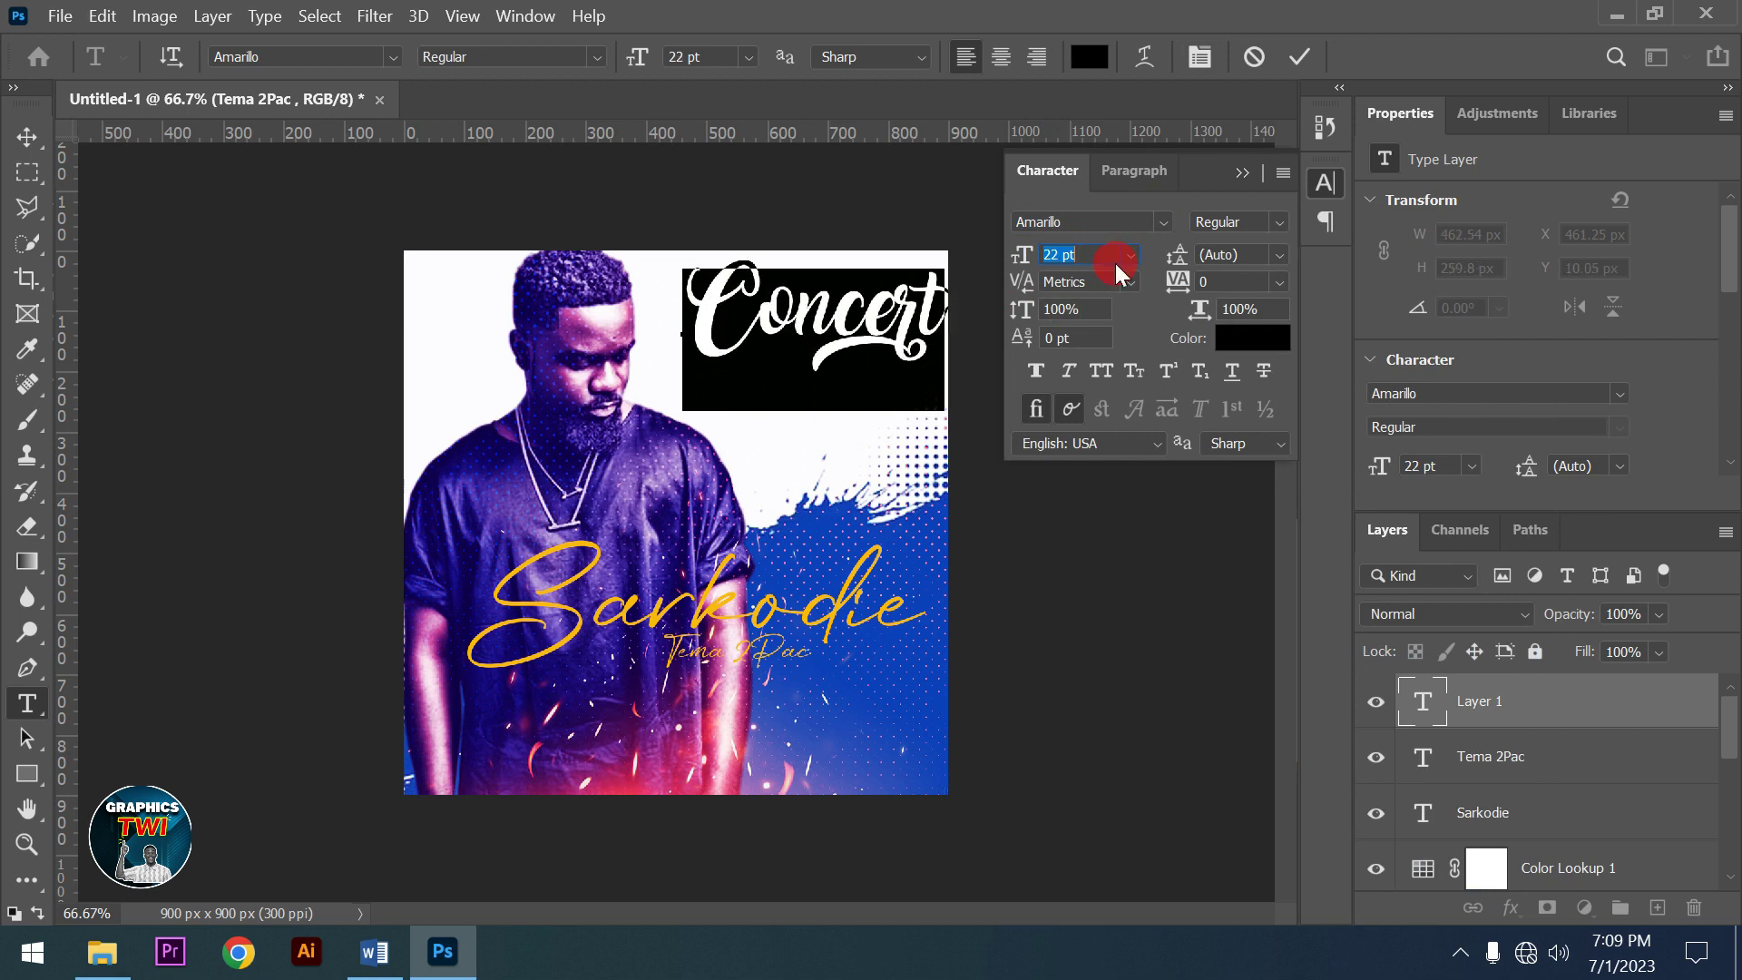
pyautogui.scroll(-1, 1114, 263)
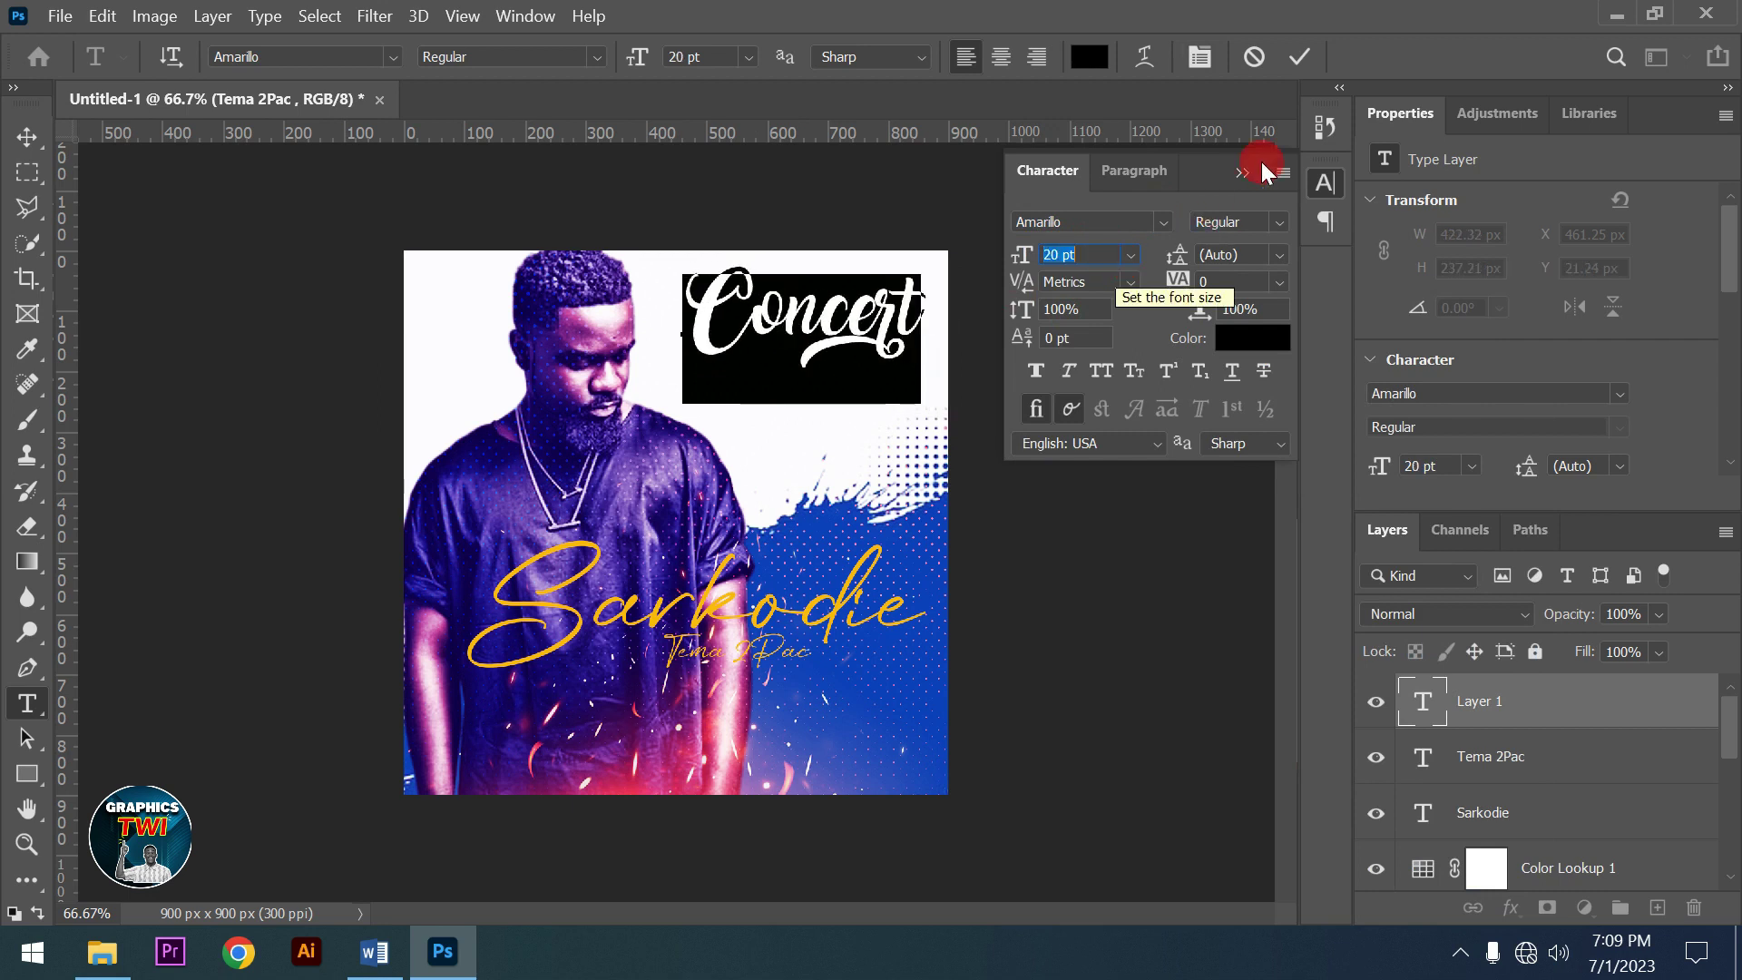
pyautogui.click(1298, 58)
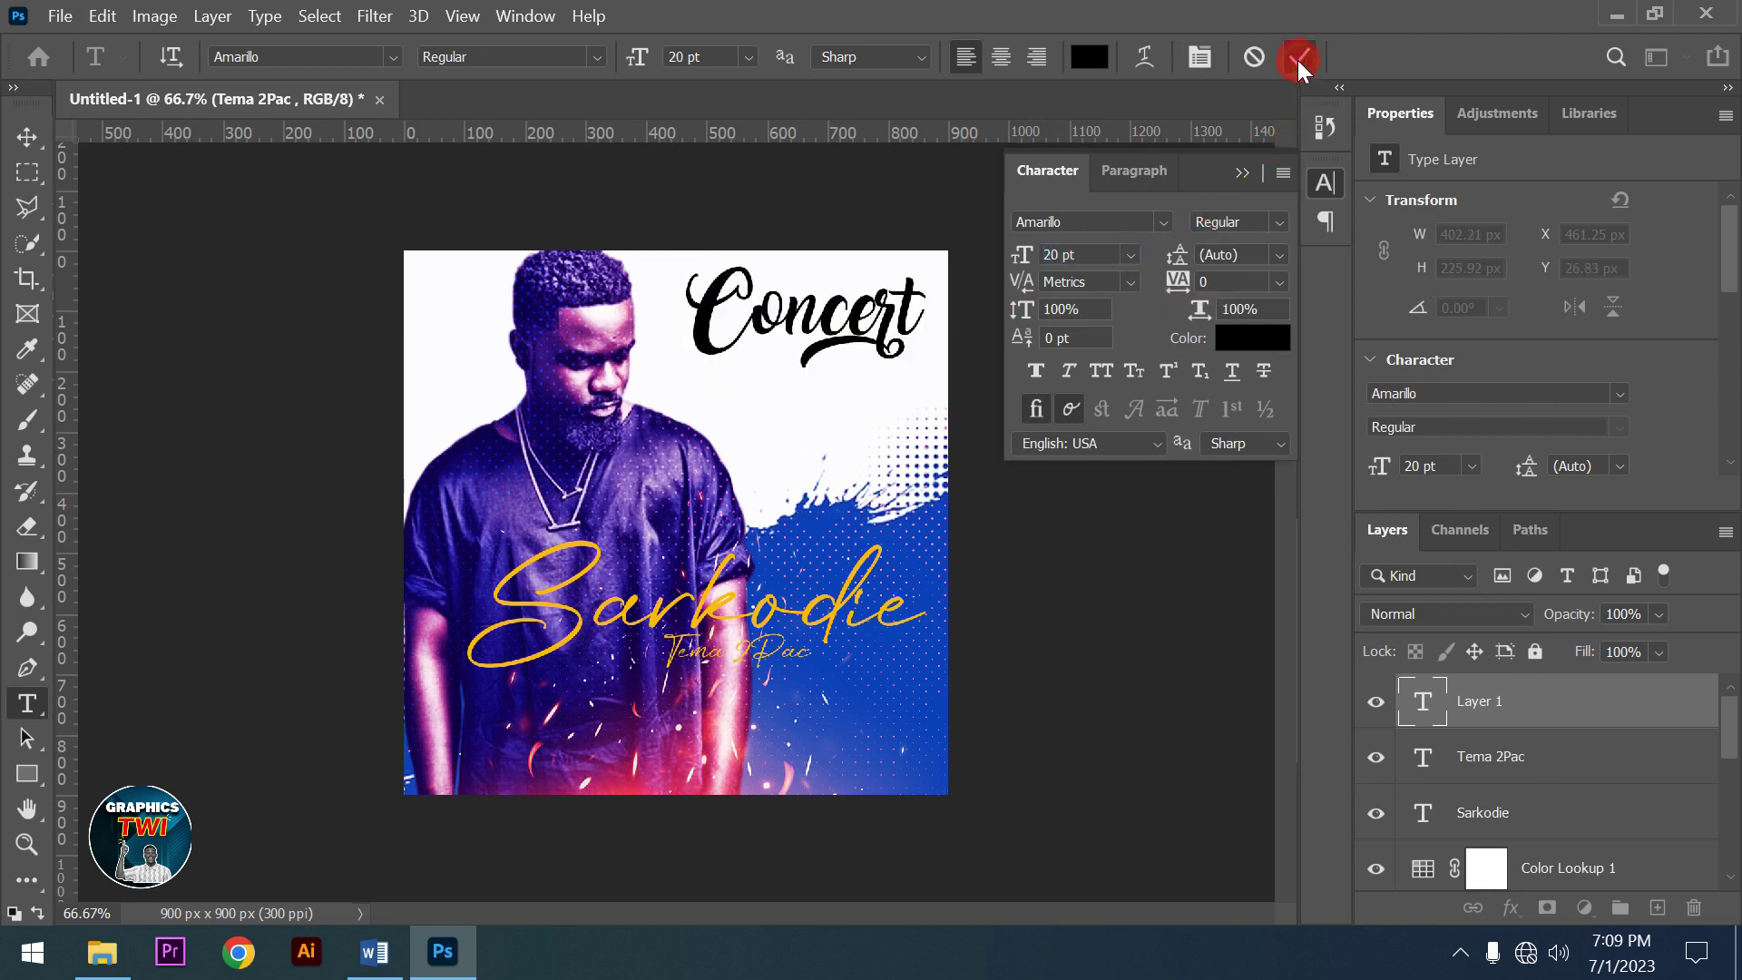
# Move Concert down at the top right and scale it to about 111% (22.23 pt)
pyautogui.click(1242, 172)
pyautogui.click(28, 138)
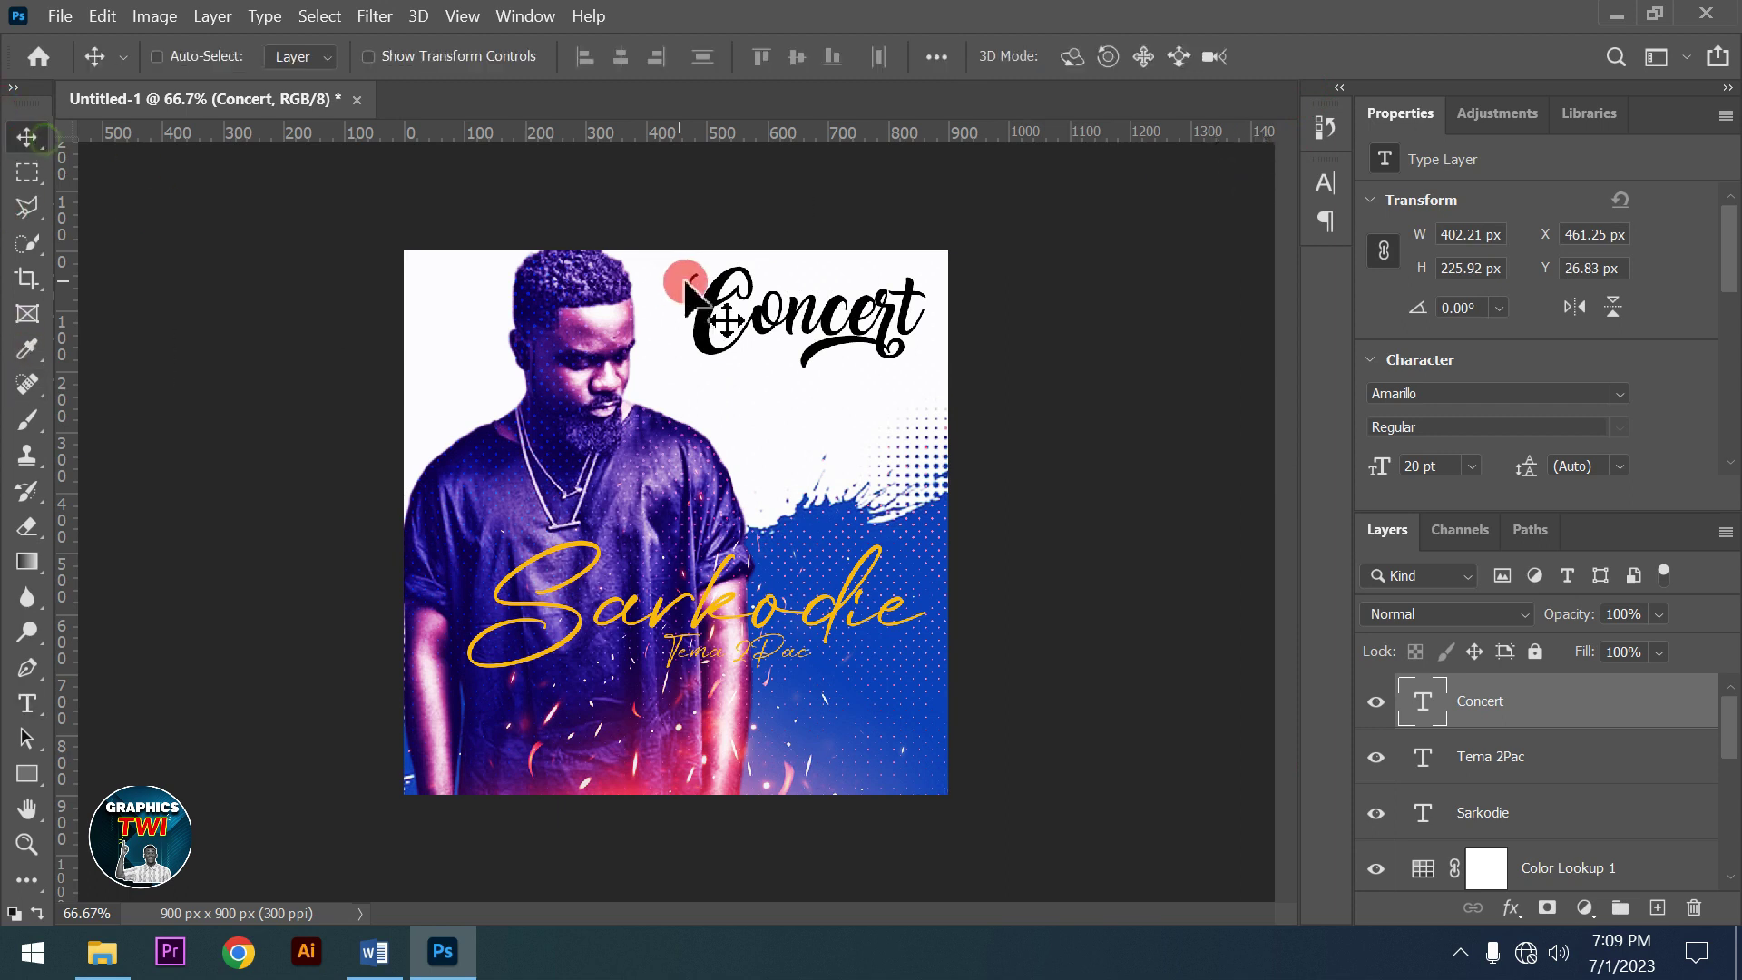
pyautogui.moveTo(866, 336); pyautogui.dragTo(868, 379)
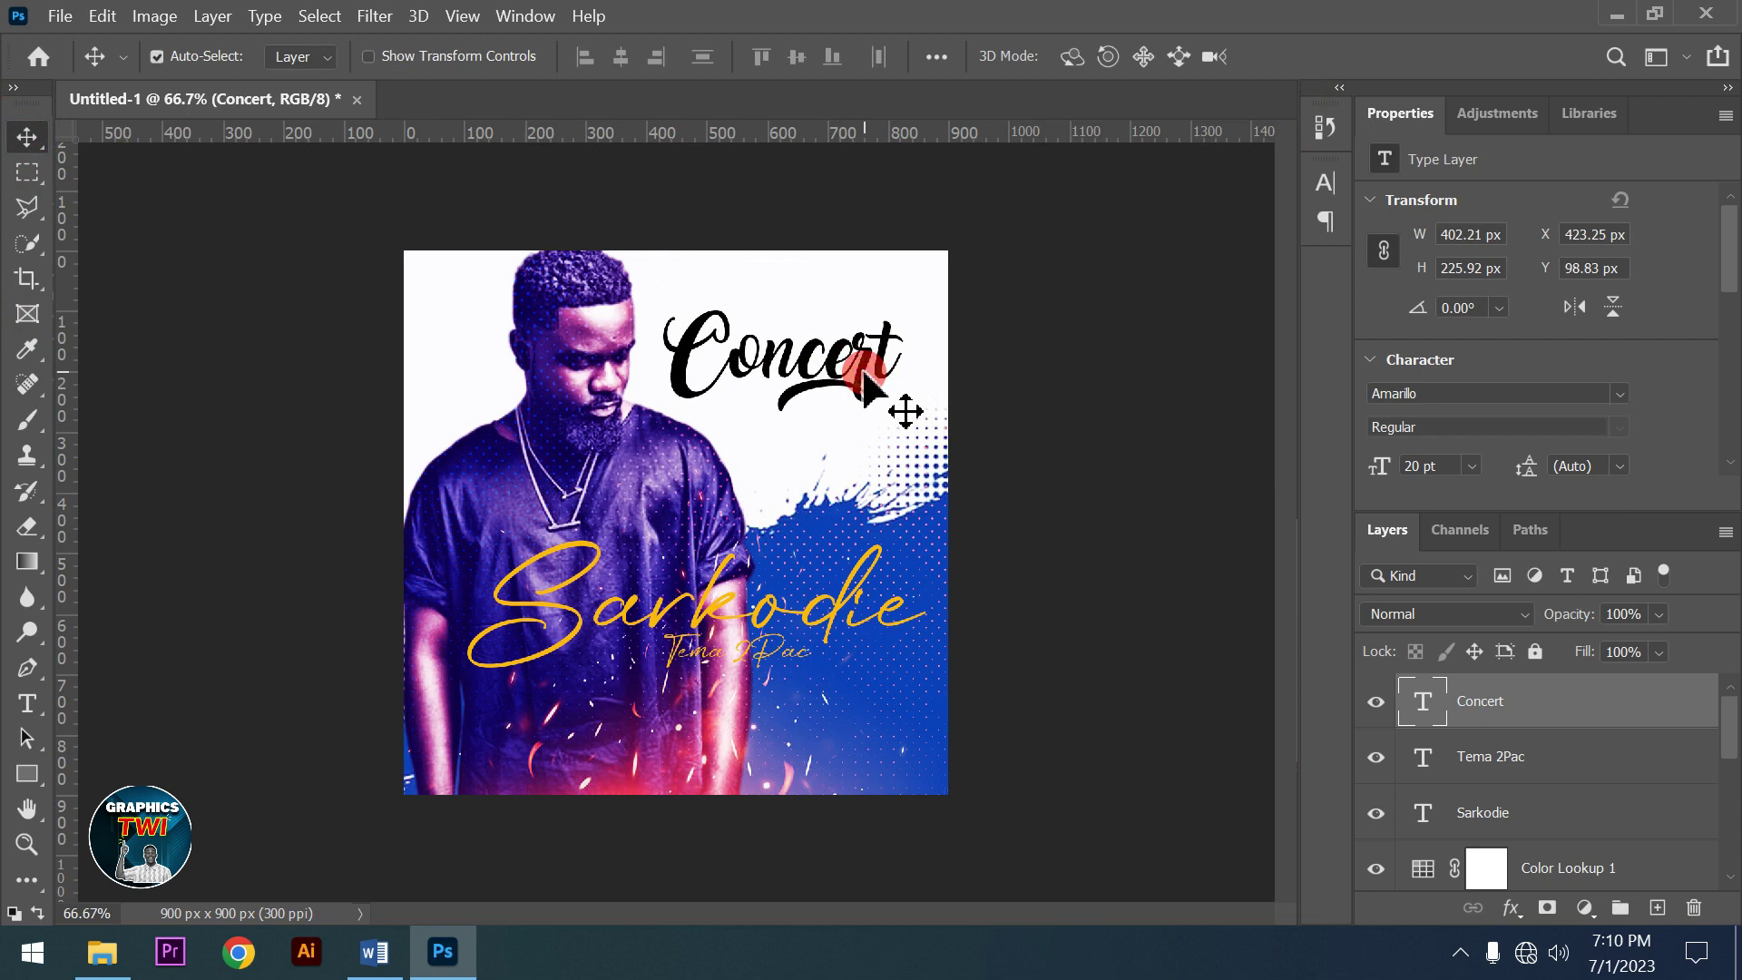
pyautogui.hotkey('ctrl', 't')
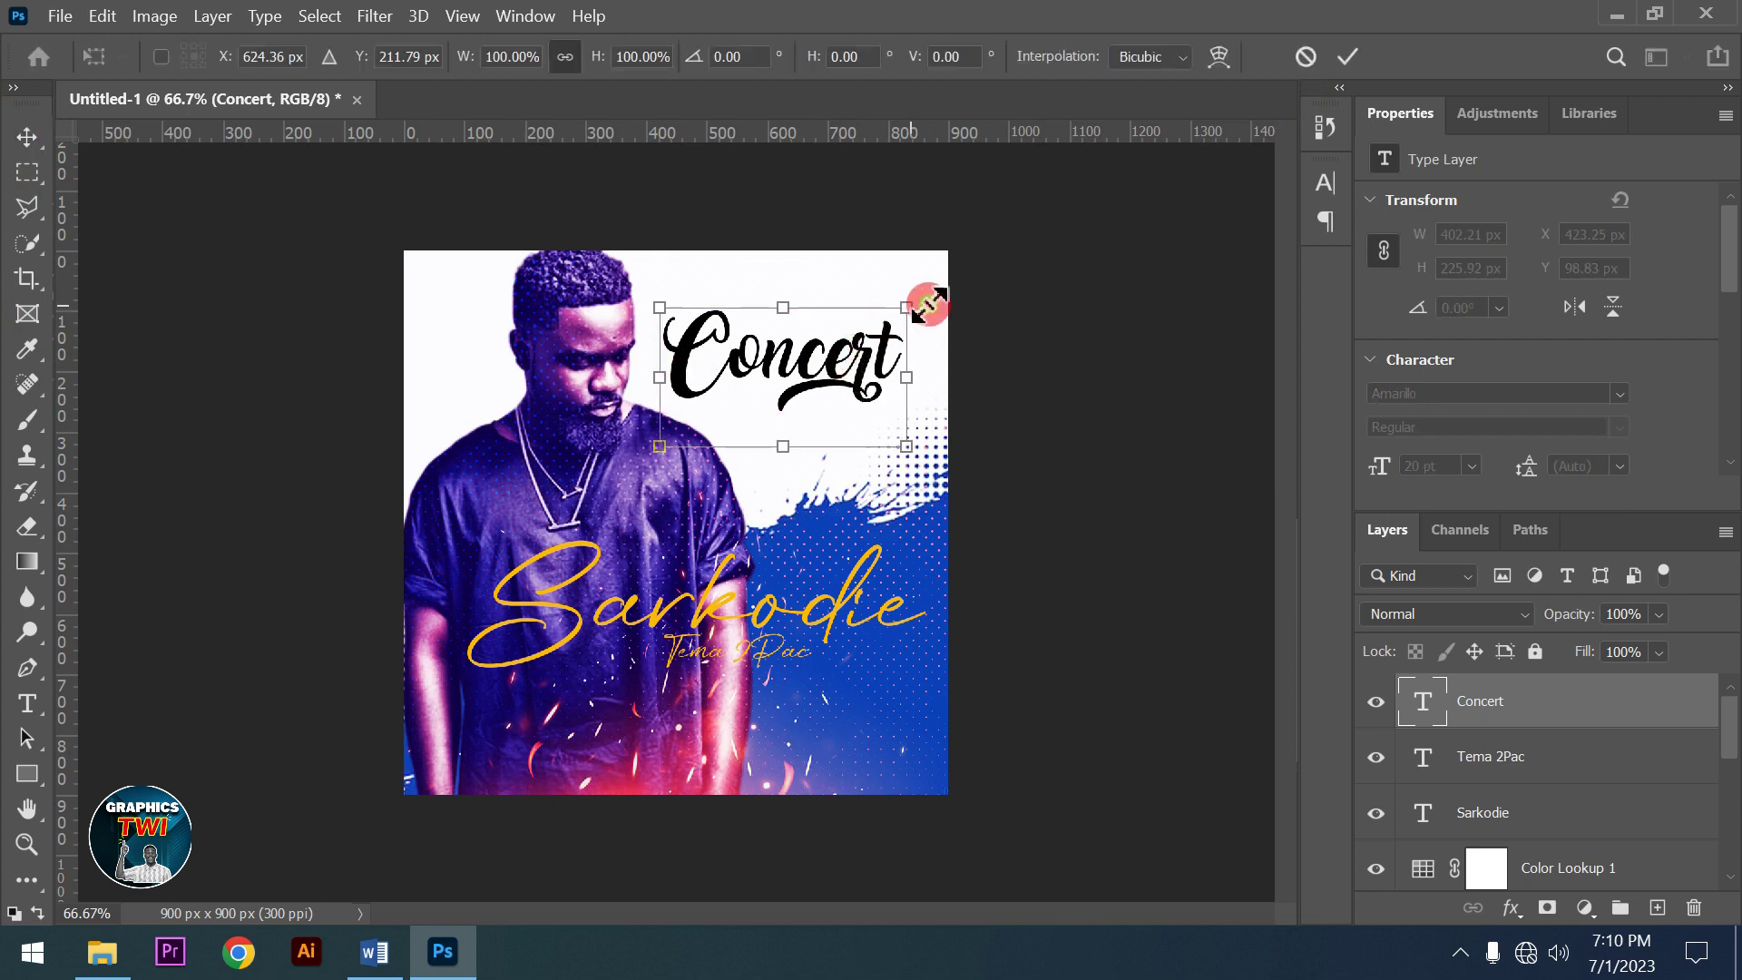
pyautogui.moveTo(927, 304); pyautogui.dragTo(951, 289)
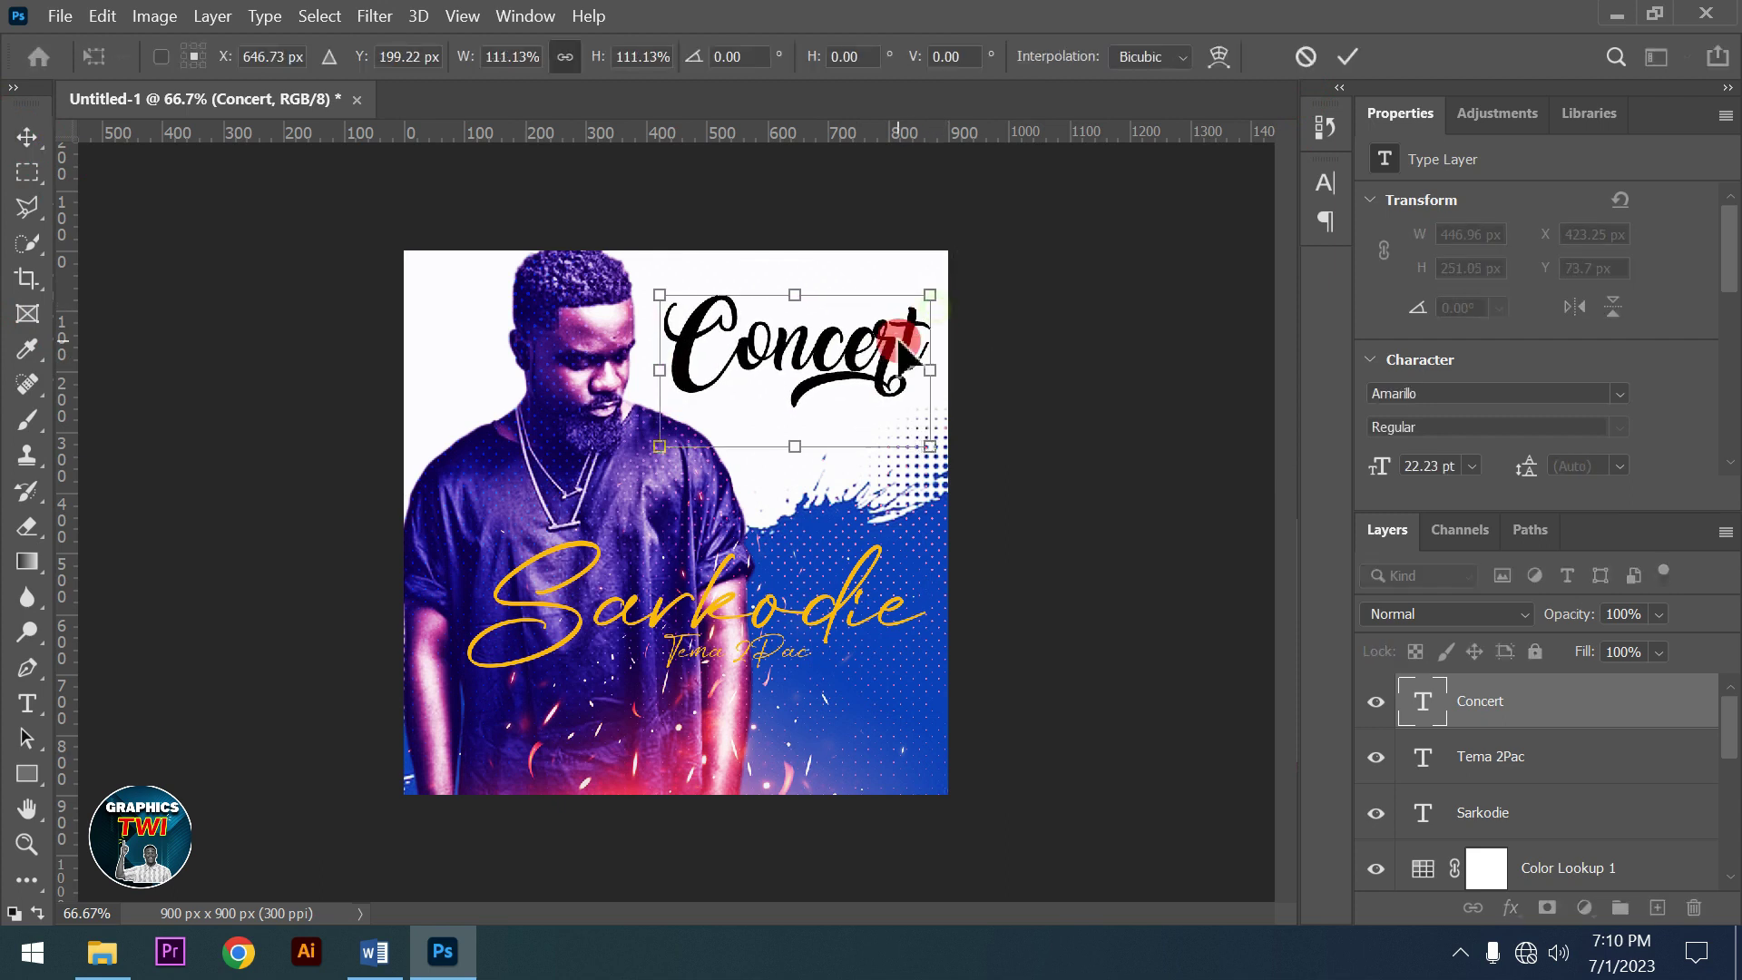
pyautogui.moveTo(906, 344); pyautogui.dragTo(910, 354)
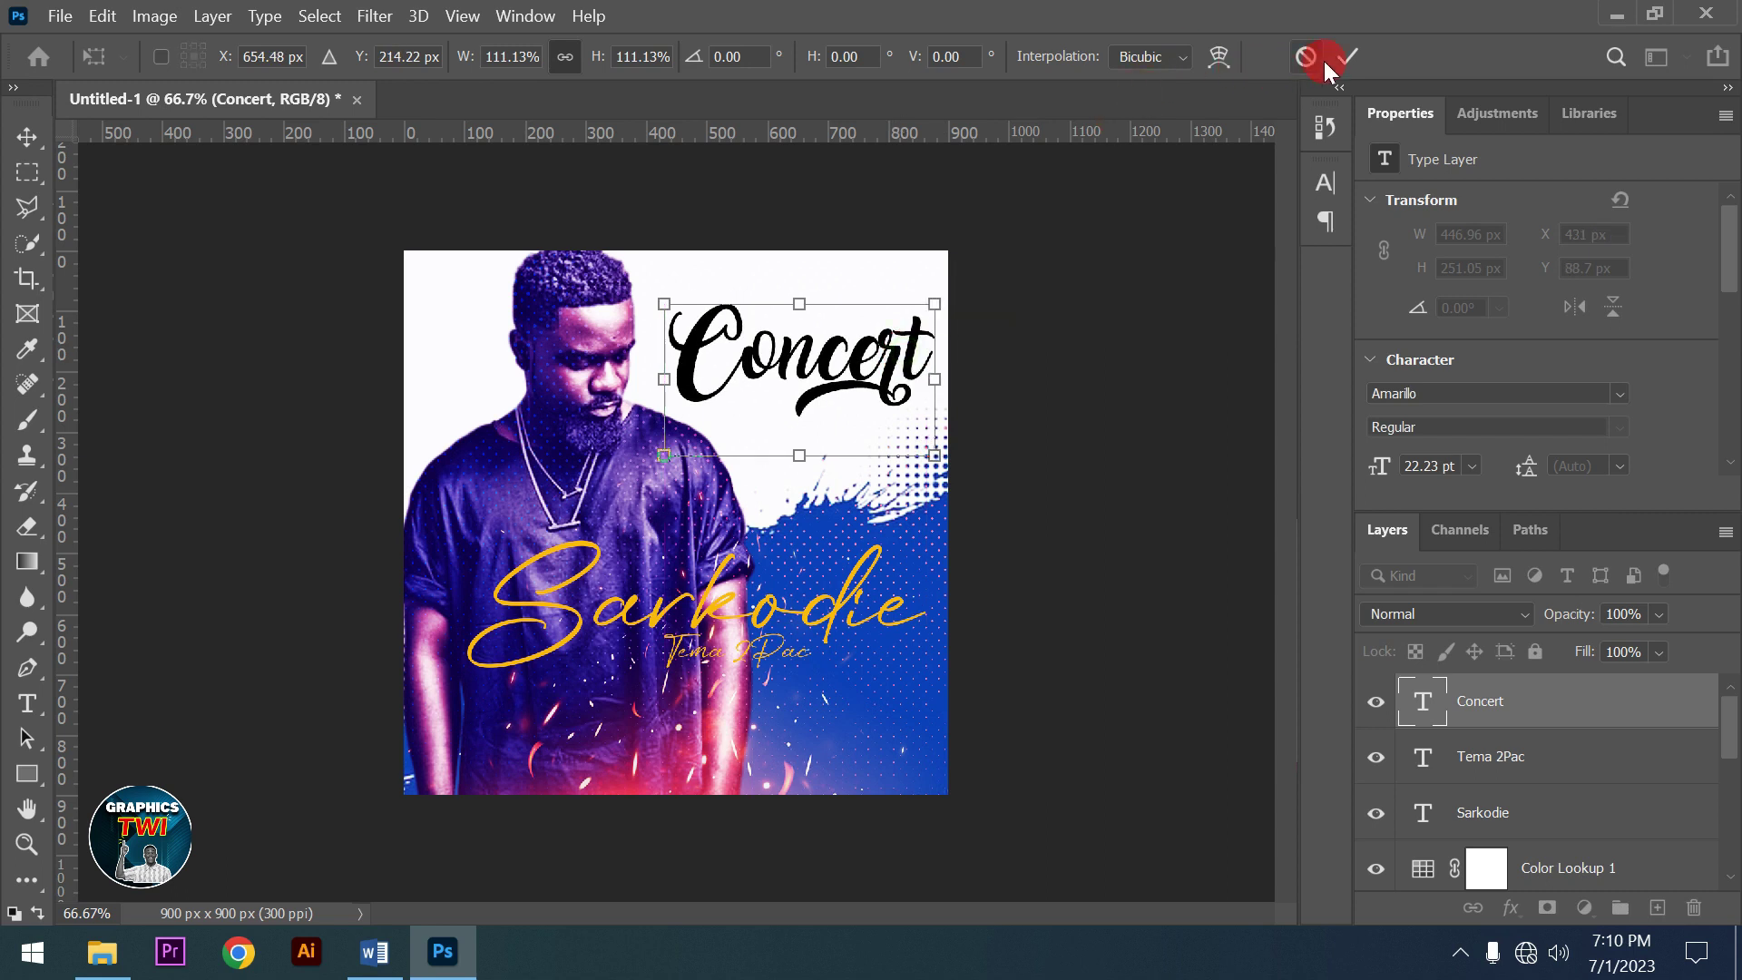
pyautogui.click(1349, 57)
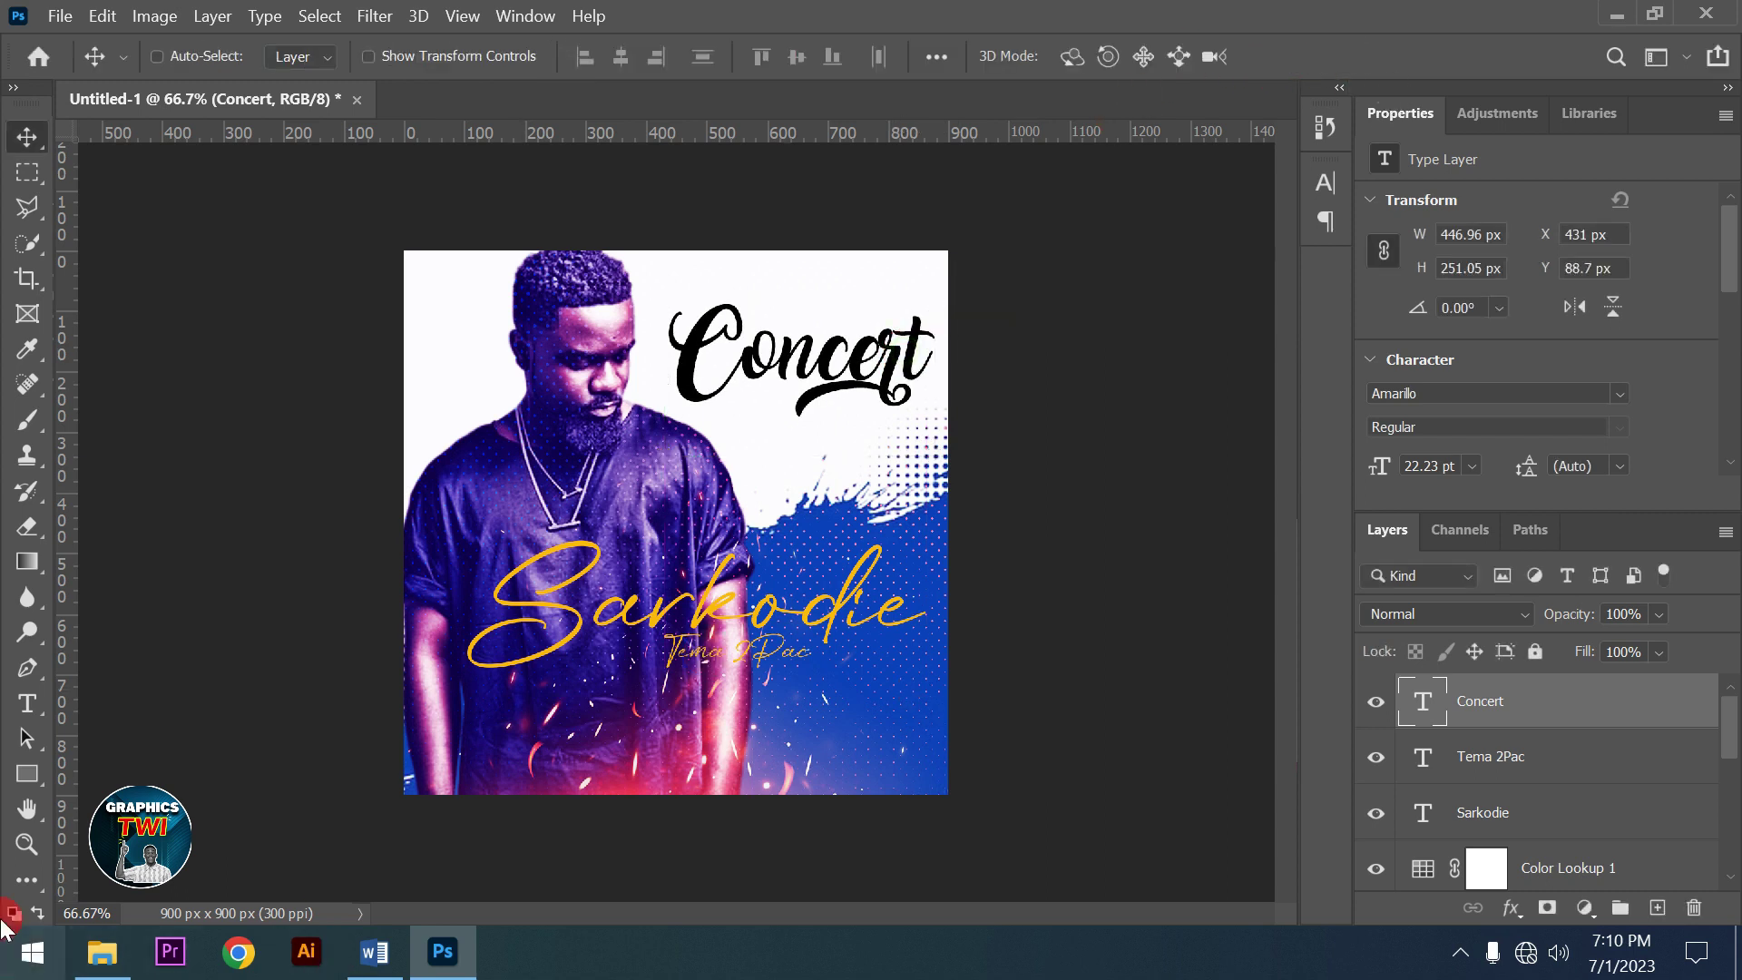
# Copy 'The New York' from the Word font notes
pyautogui.click(373, 952)
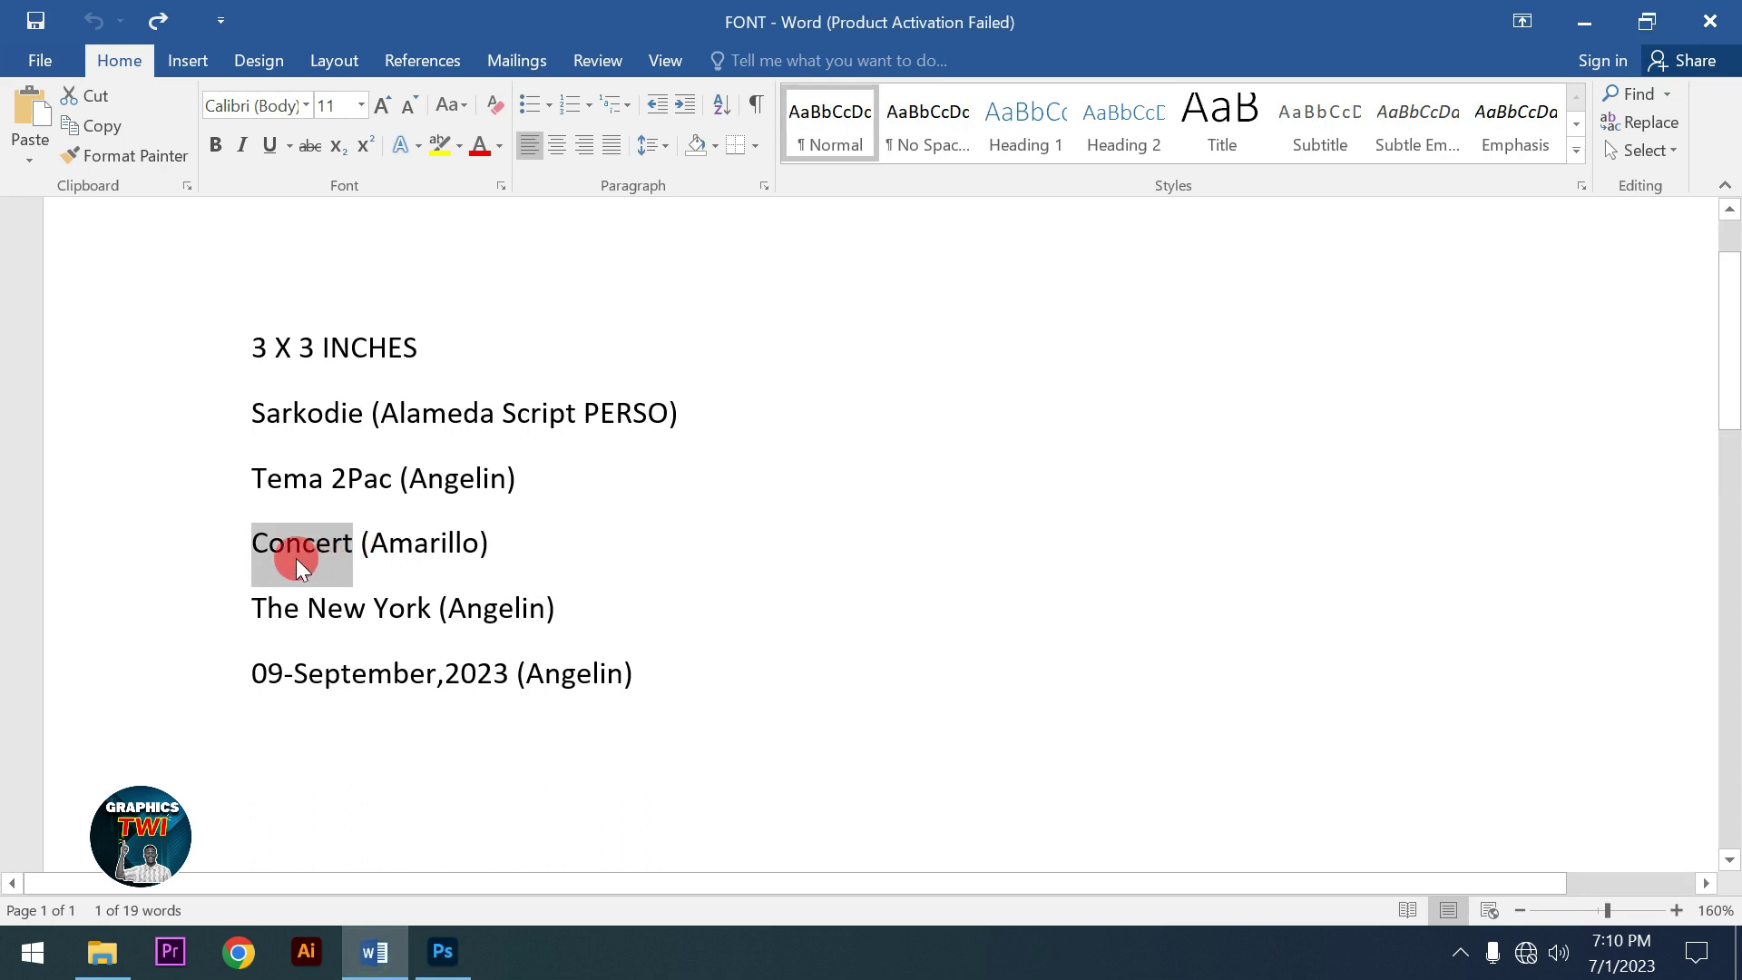
pyautogui.moveTo(247, 606); pyautogui.dragTo(406, 616)
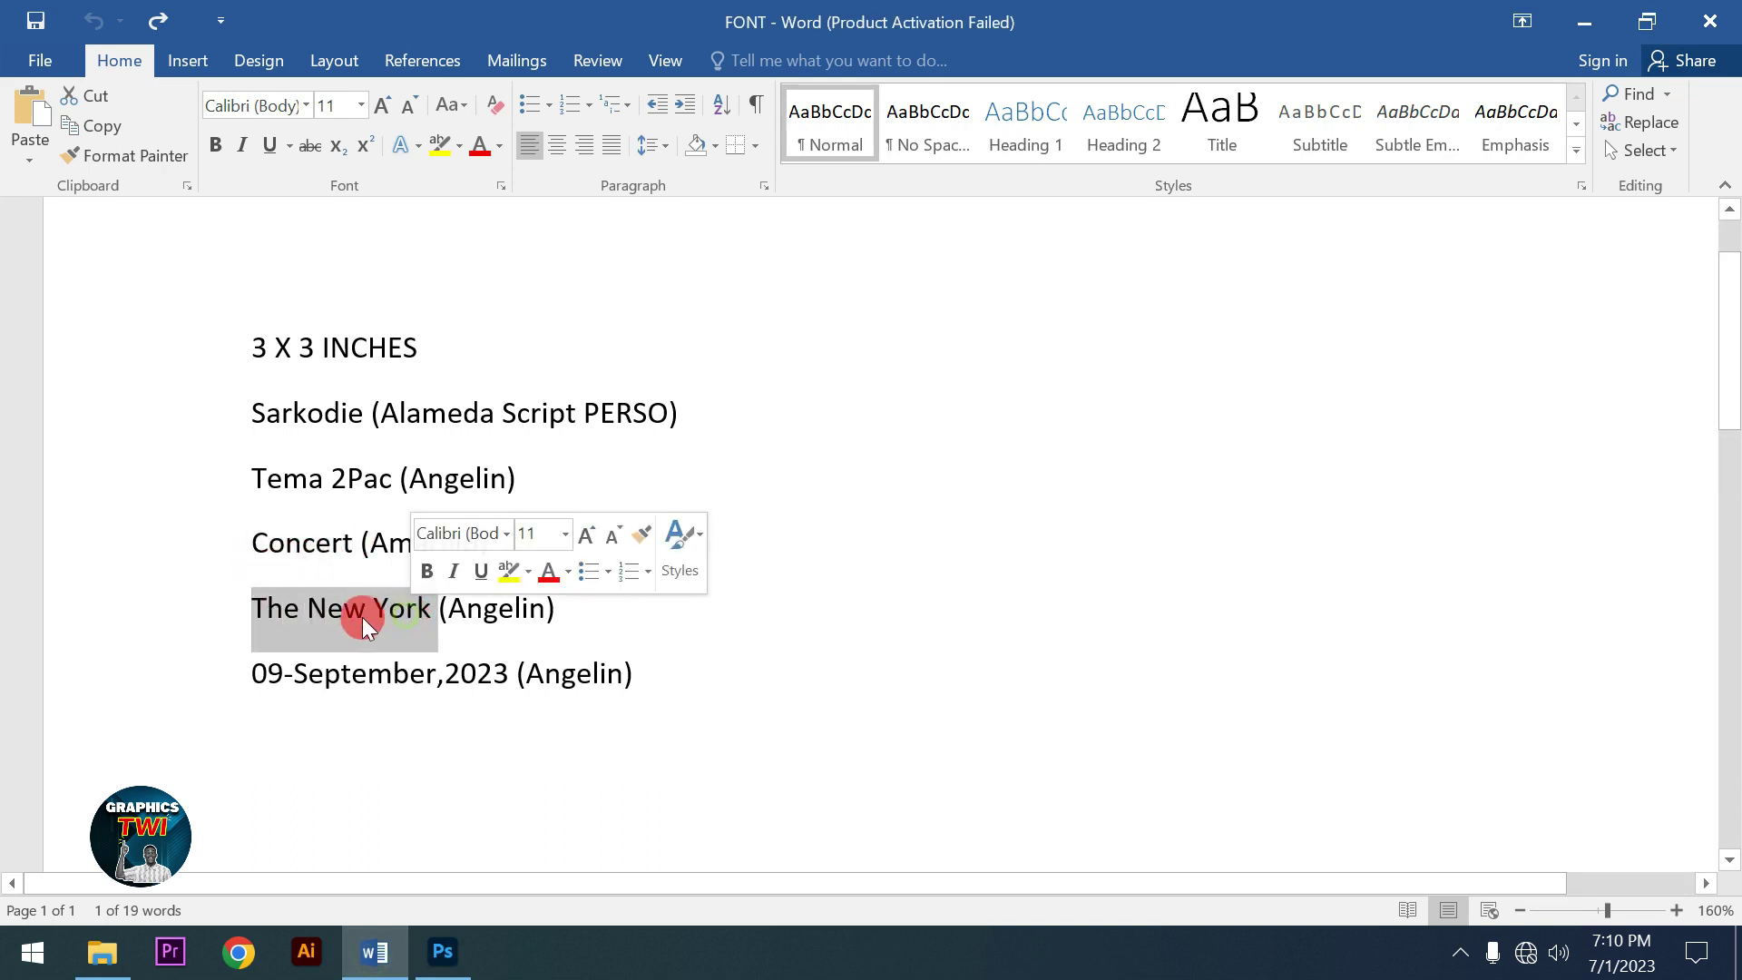
pyautogui.rightClick(363, 626)
pyautogui.click(400, 288)
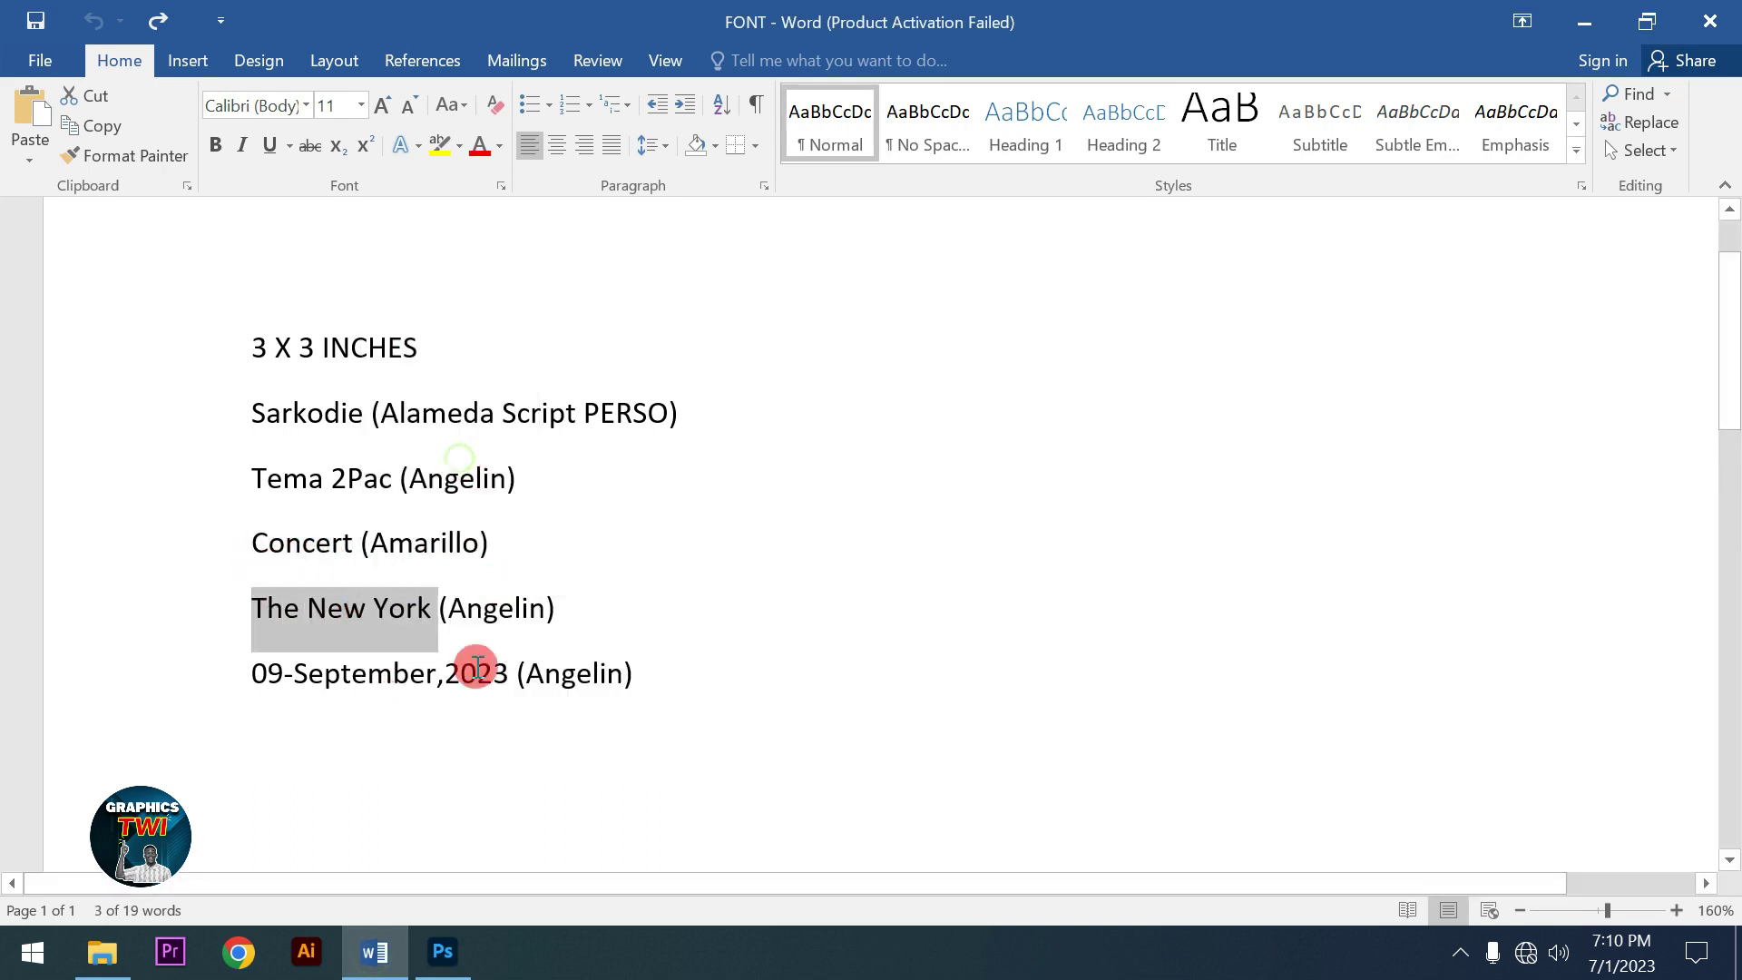
# Paste 'The New York' as a new text layer on the flyer
pyautogui.click(1584, 22)
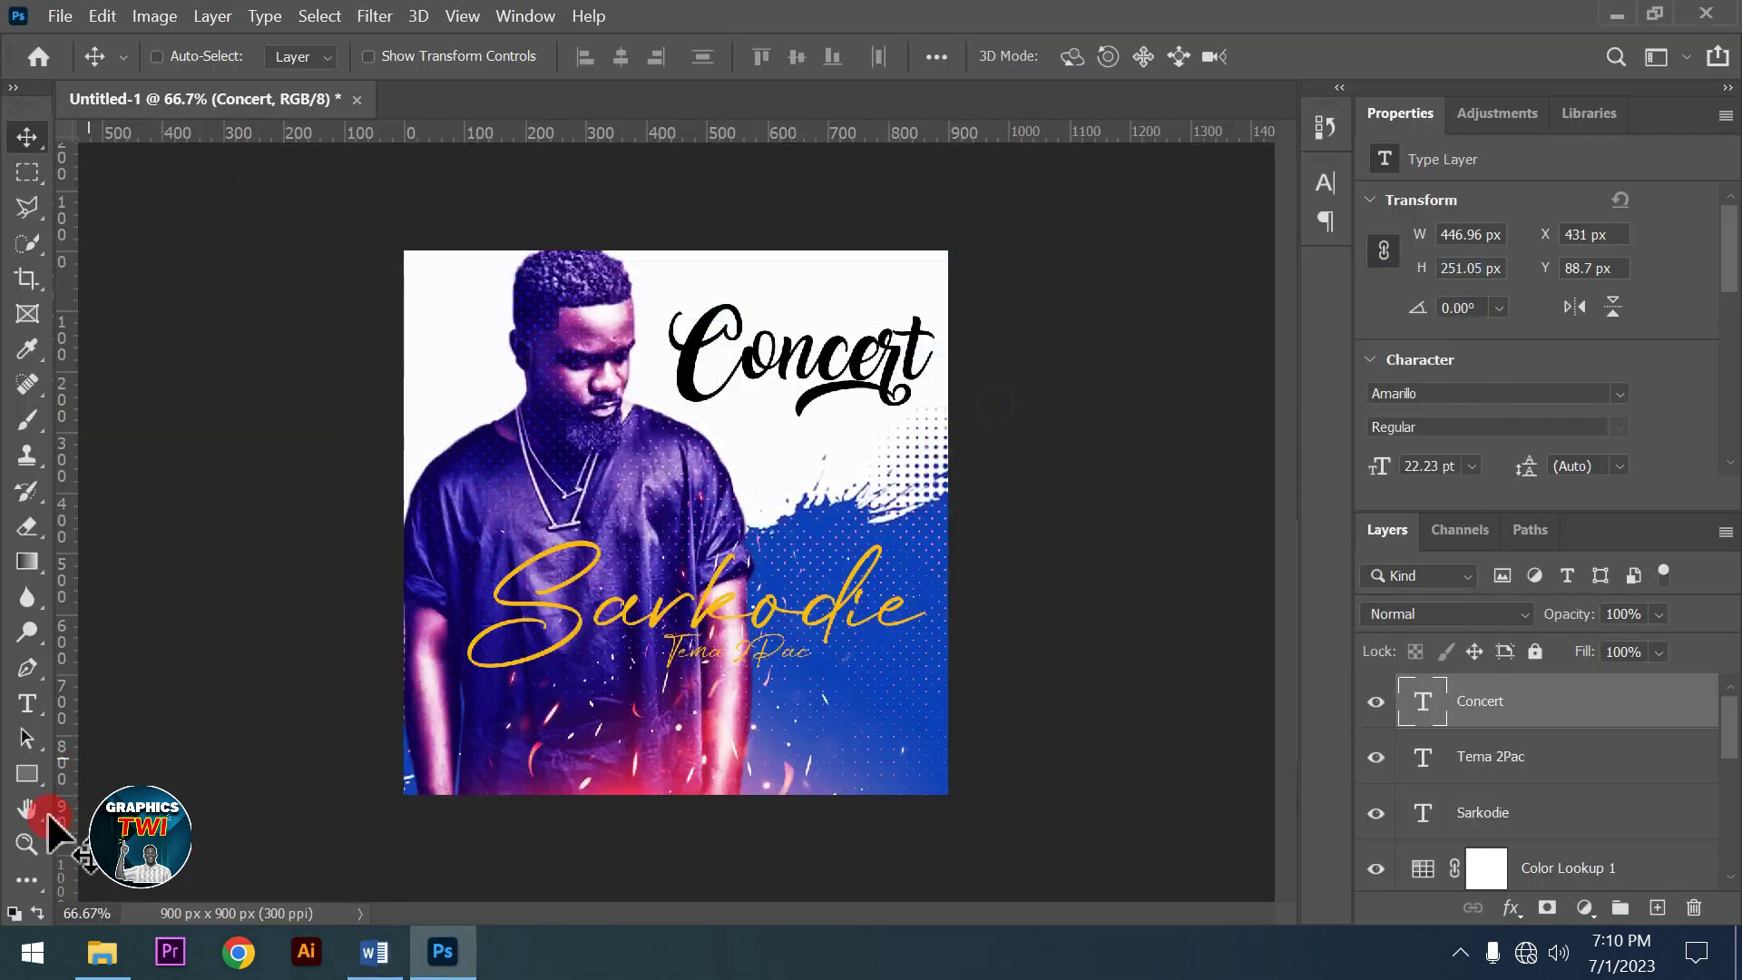
pyautogui.click(20, 700)
pyautogui.click(465, 389)
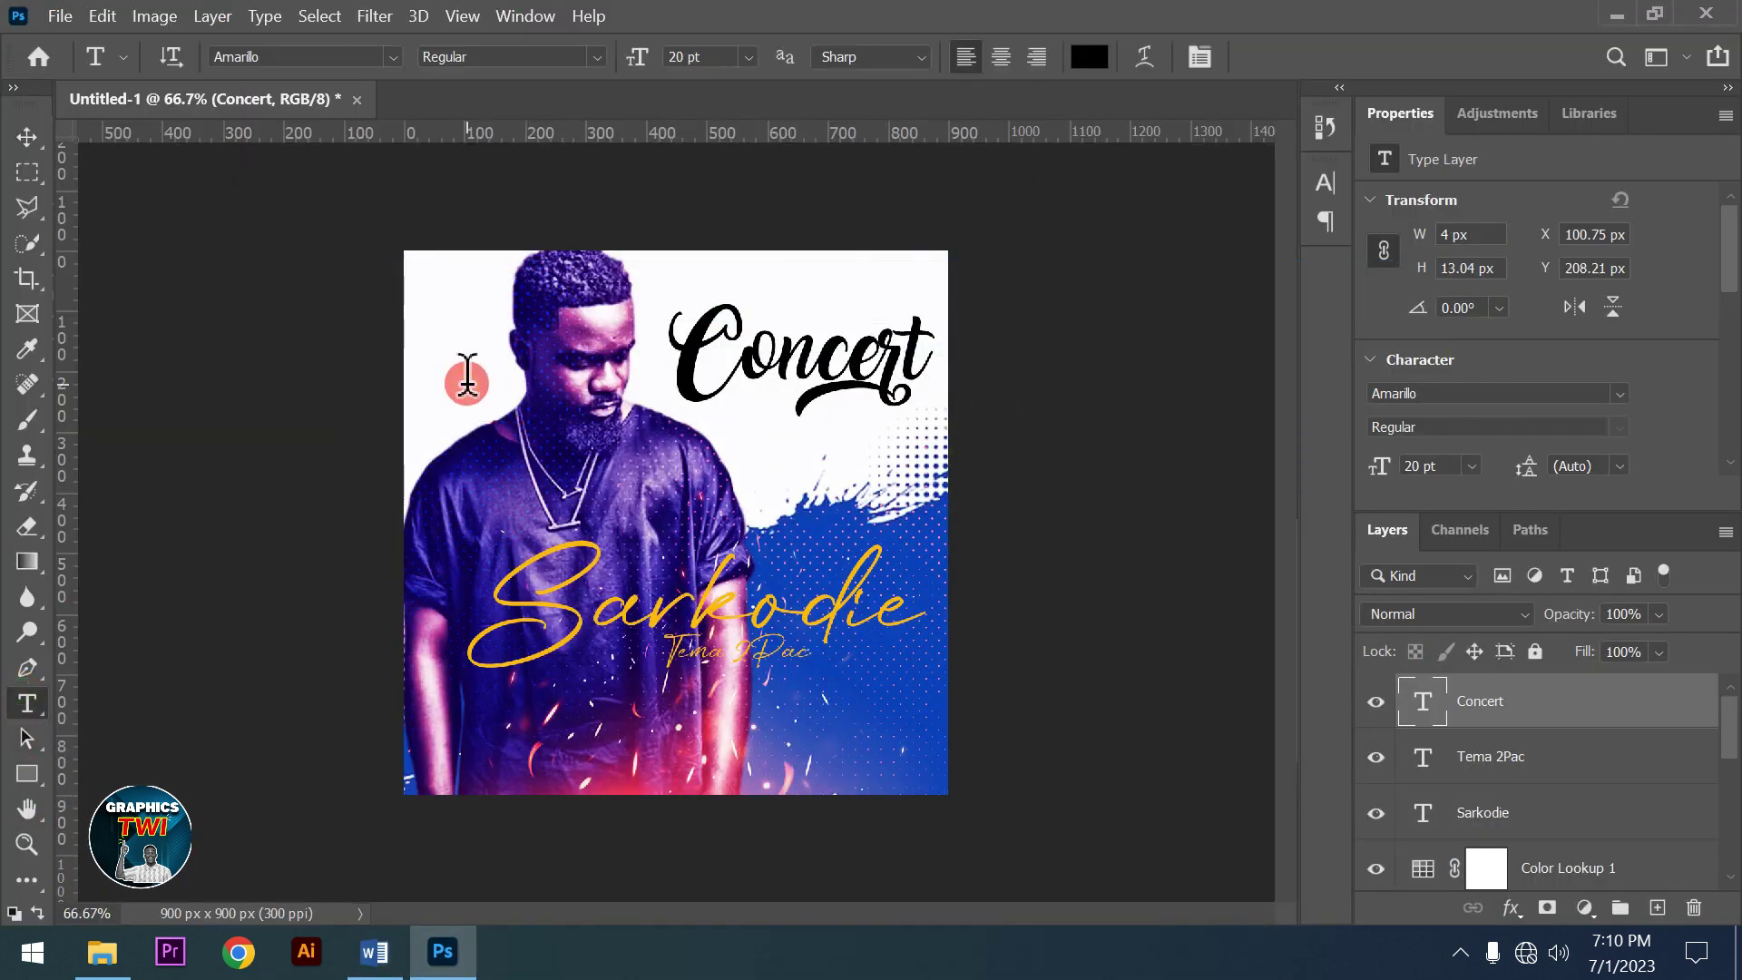
pyautogui.hotkey('ctrl', 'v')
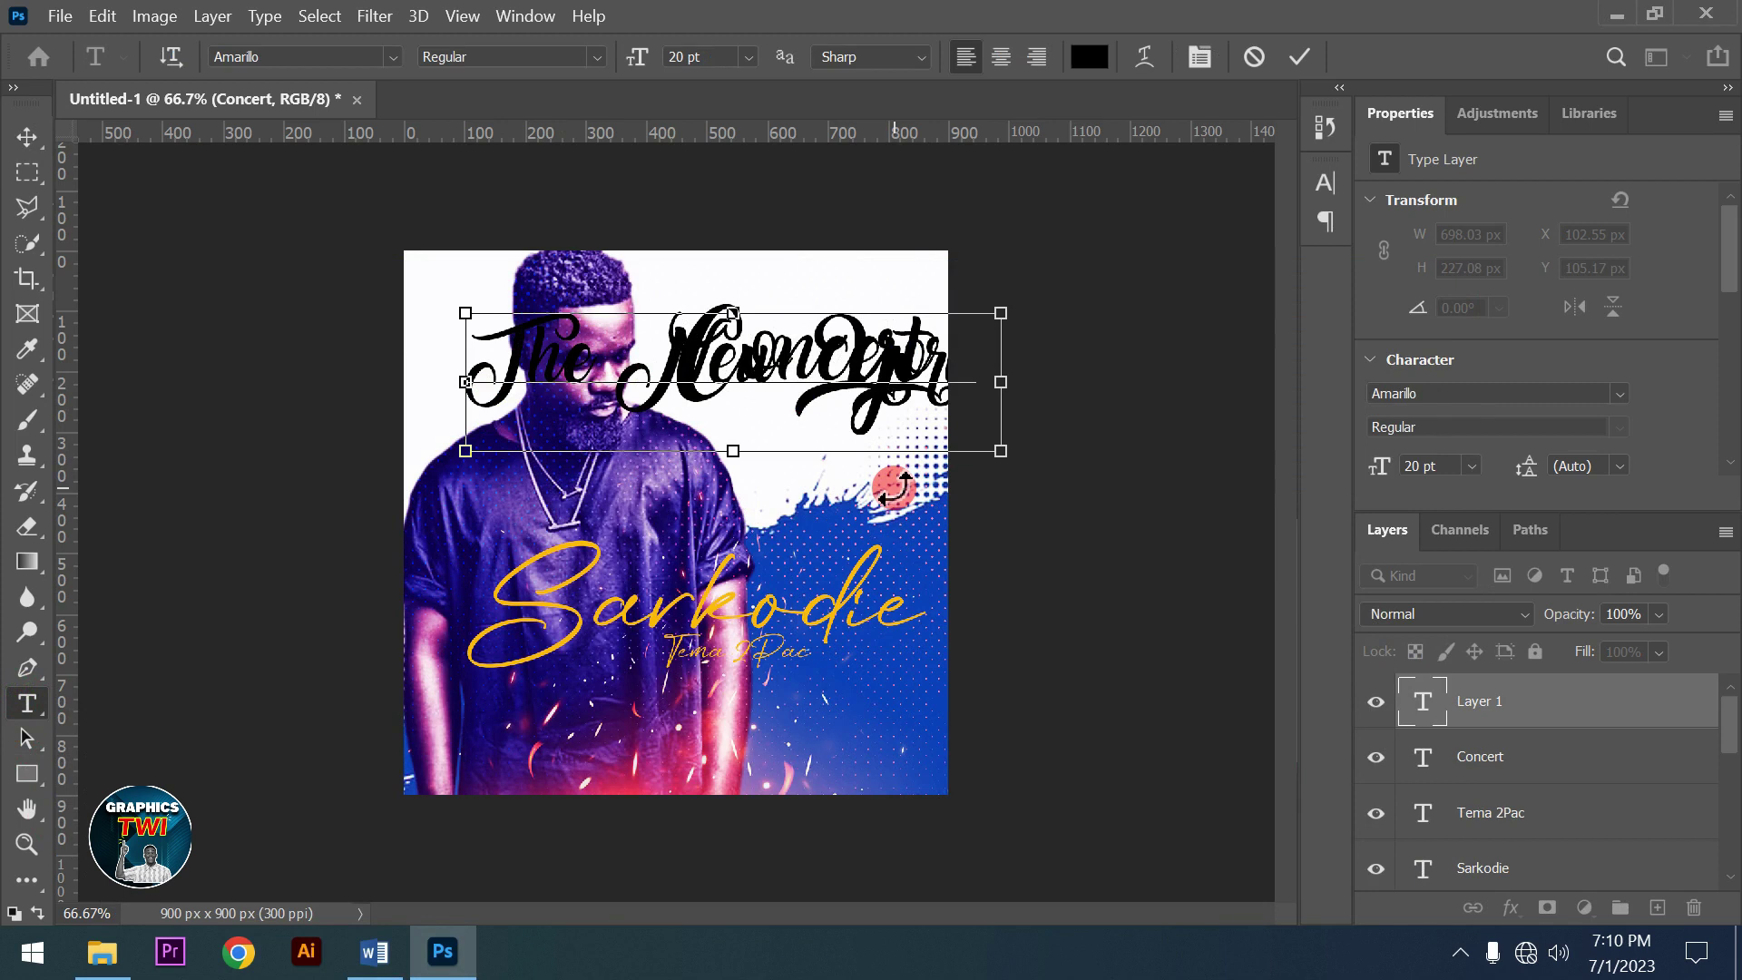
# Set The New York to 12 pt Angelin and move it just above Concert
pyautogui.click(1198, 58)
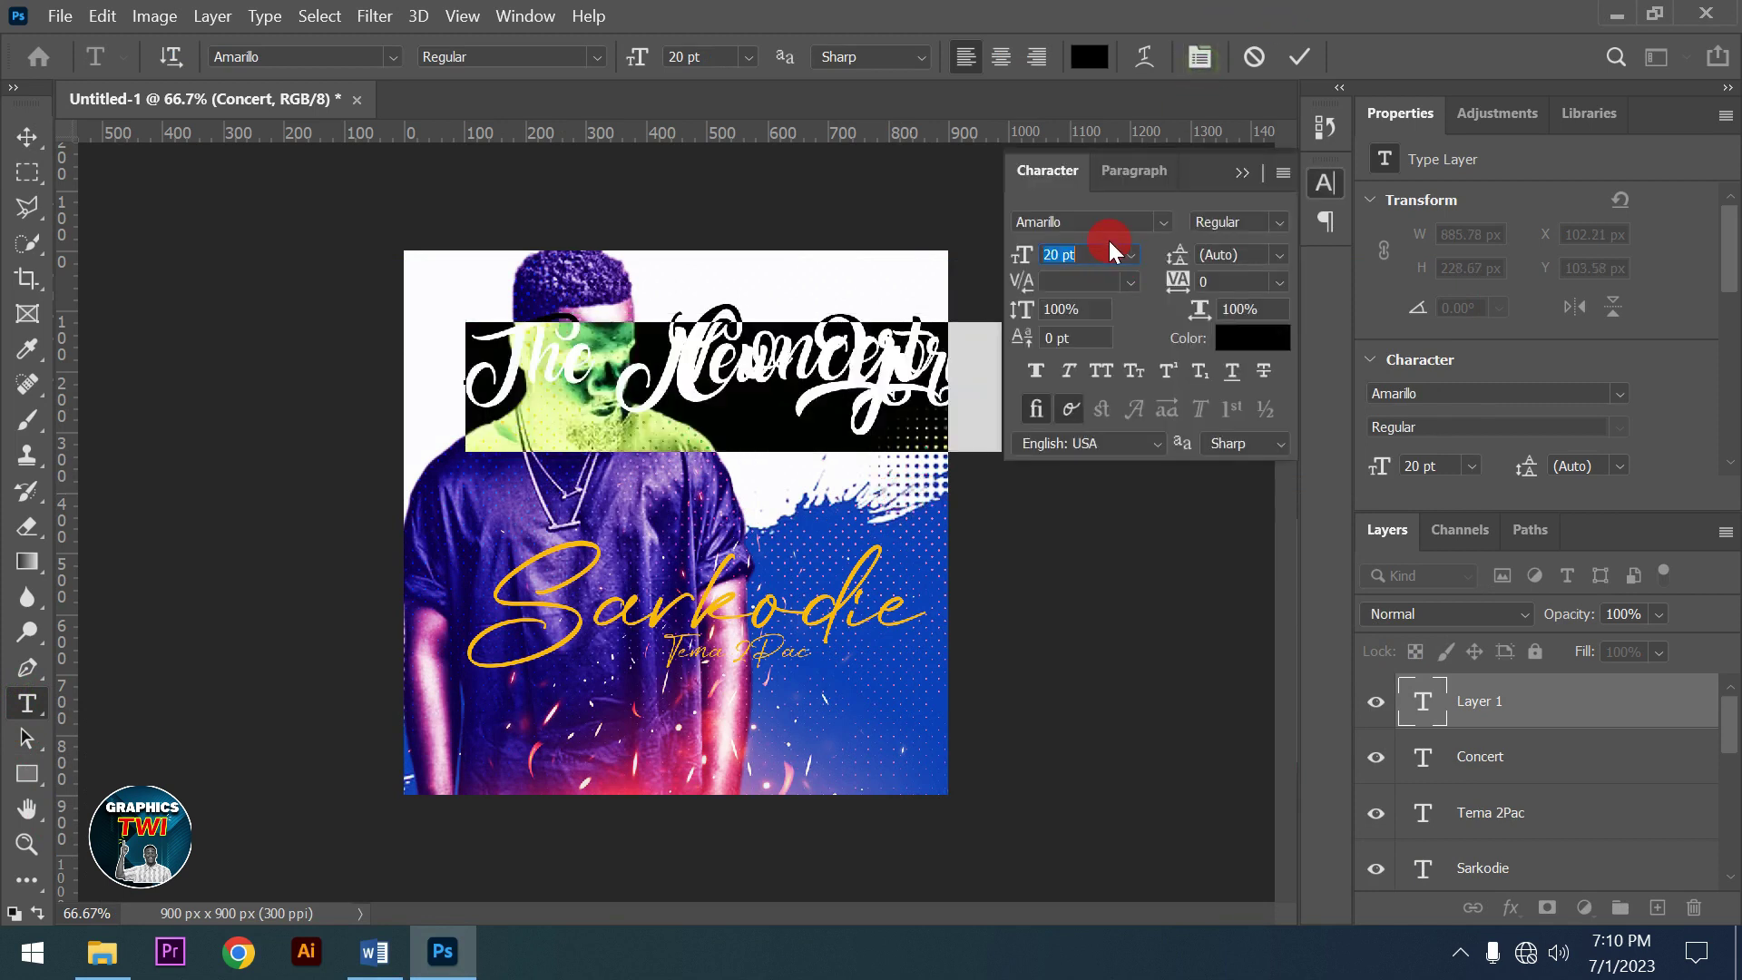
pyautogui.click(1157, 230)
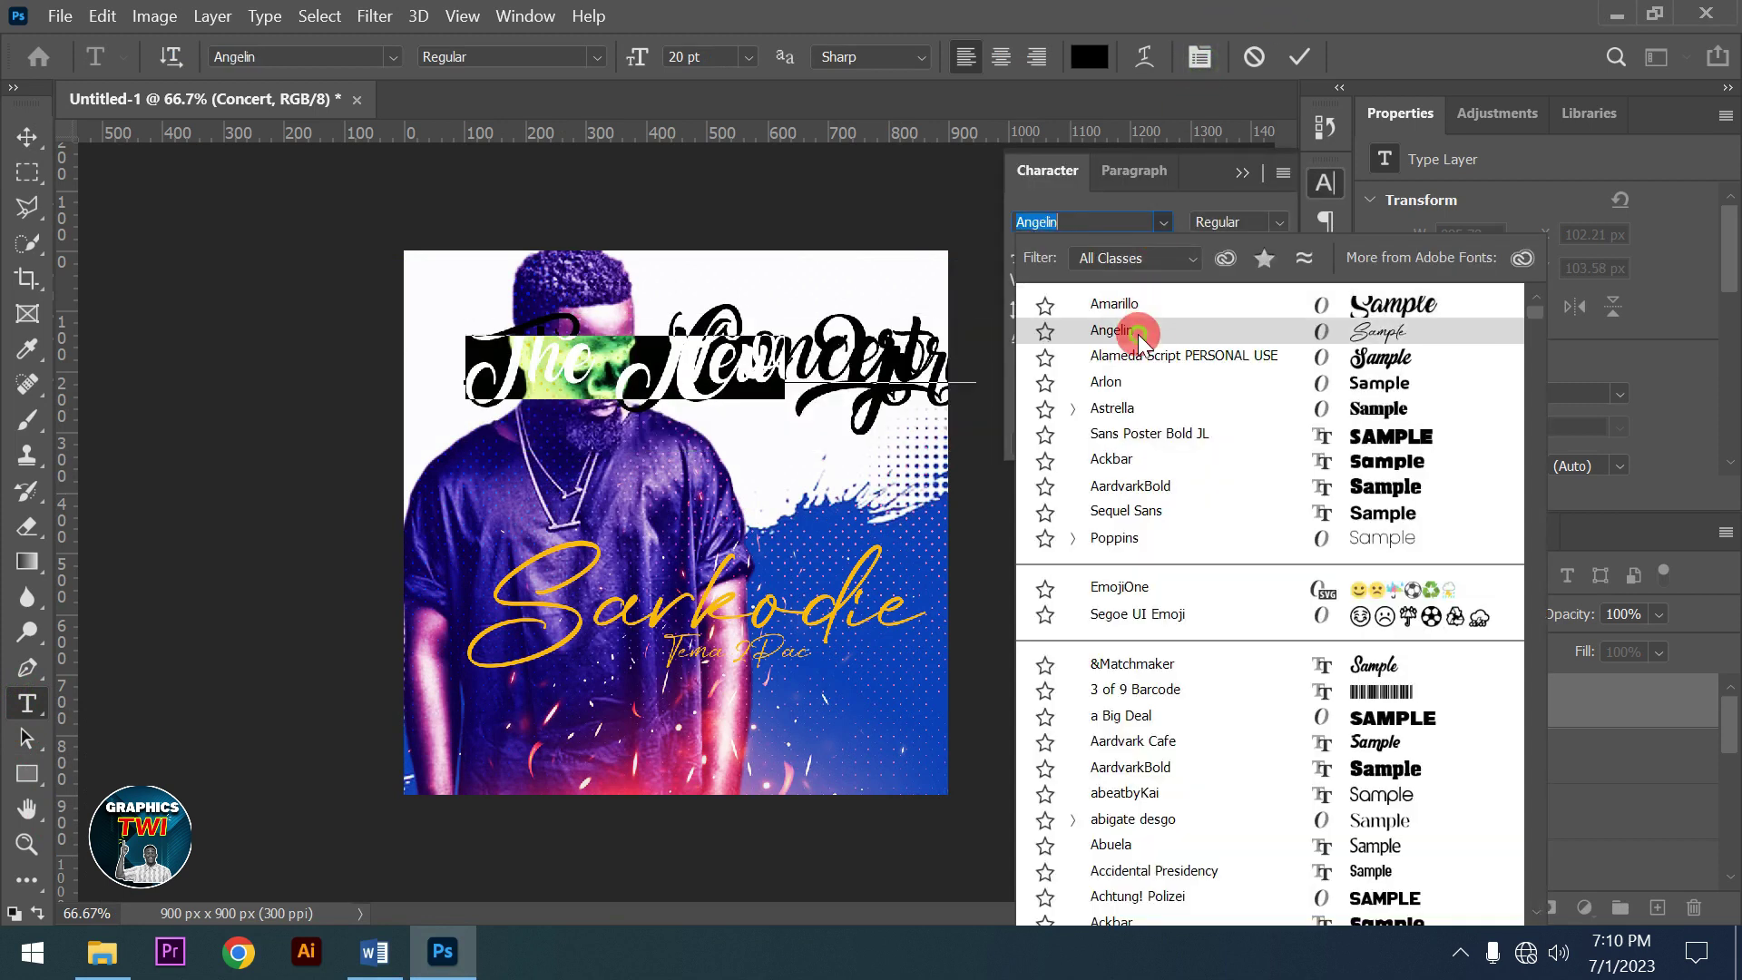
pyautogui.click(1113, 301)
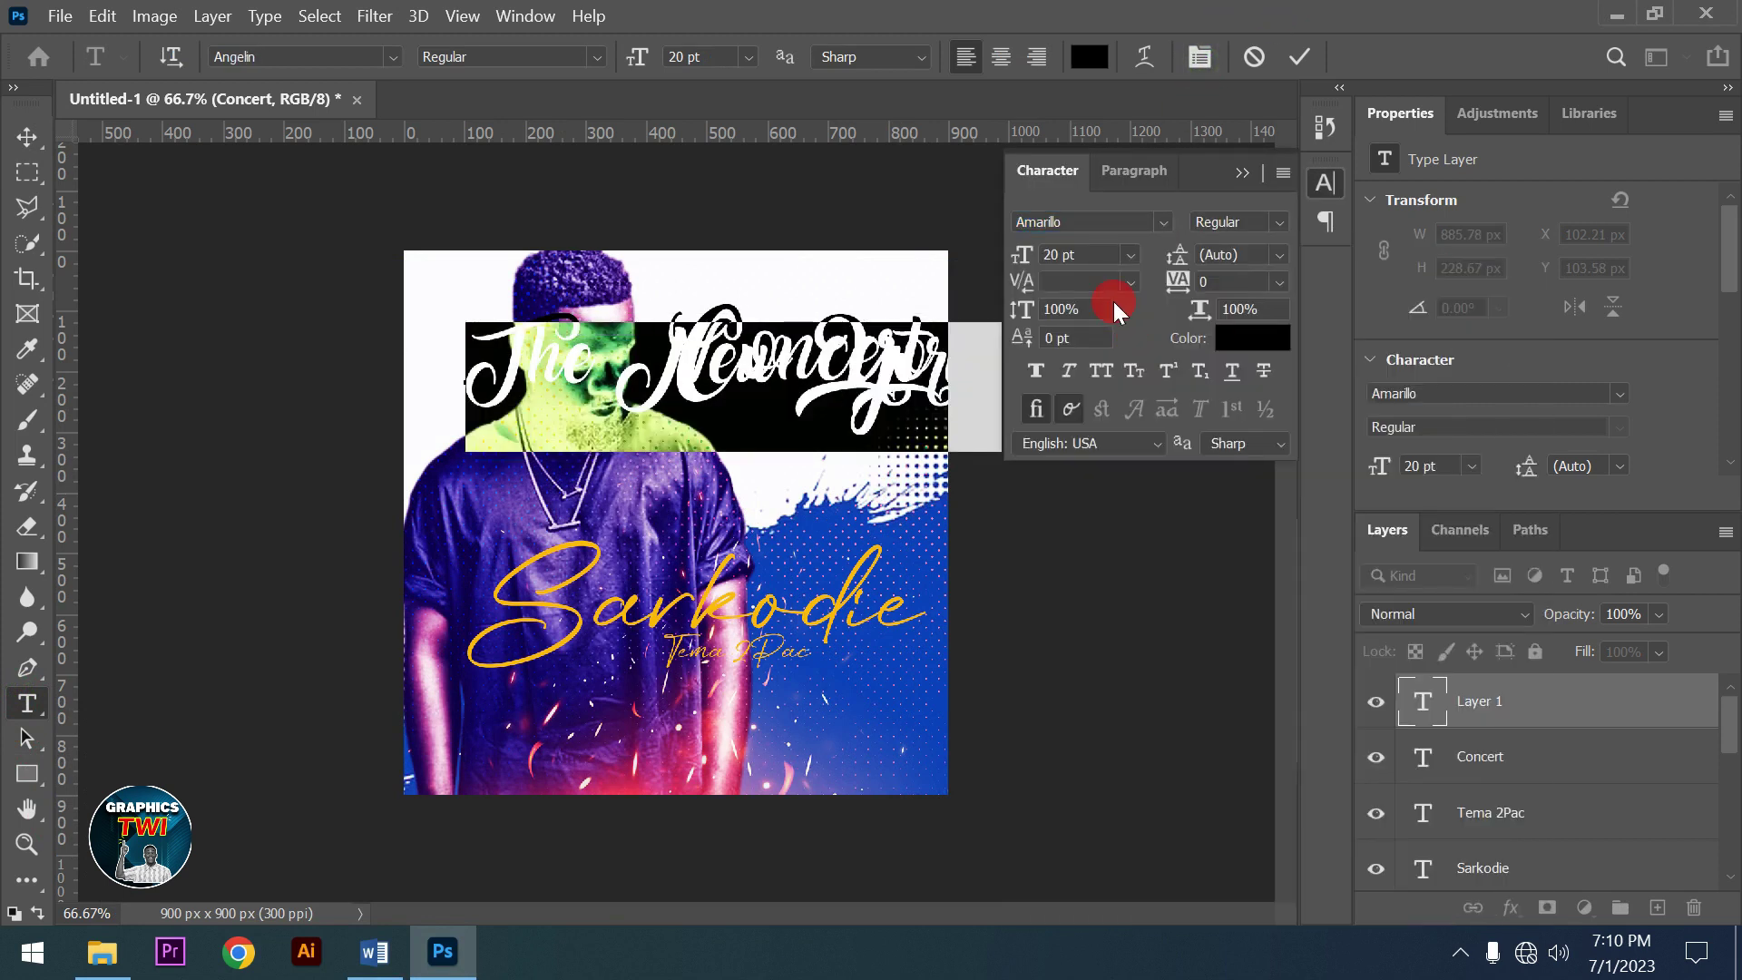
pyautogui.click(1098, 254)
pyautogui.scroll(-7, 1097, 253)
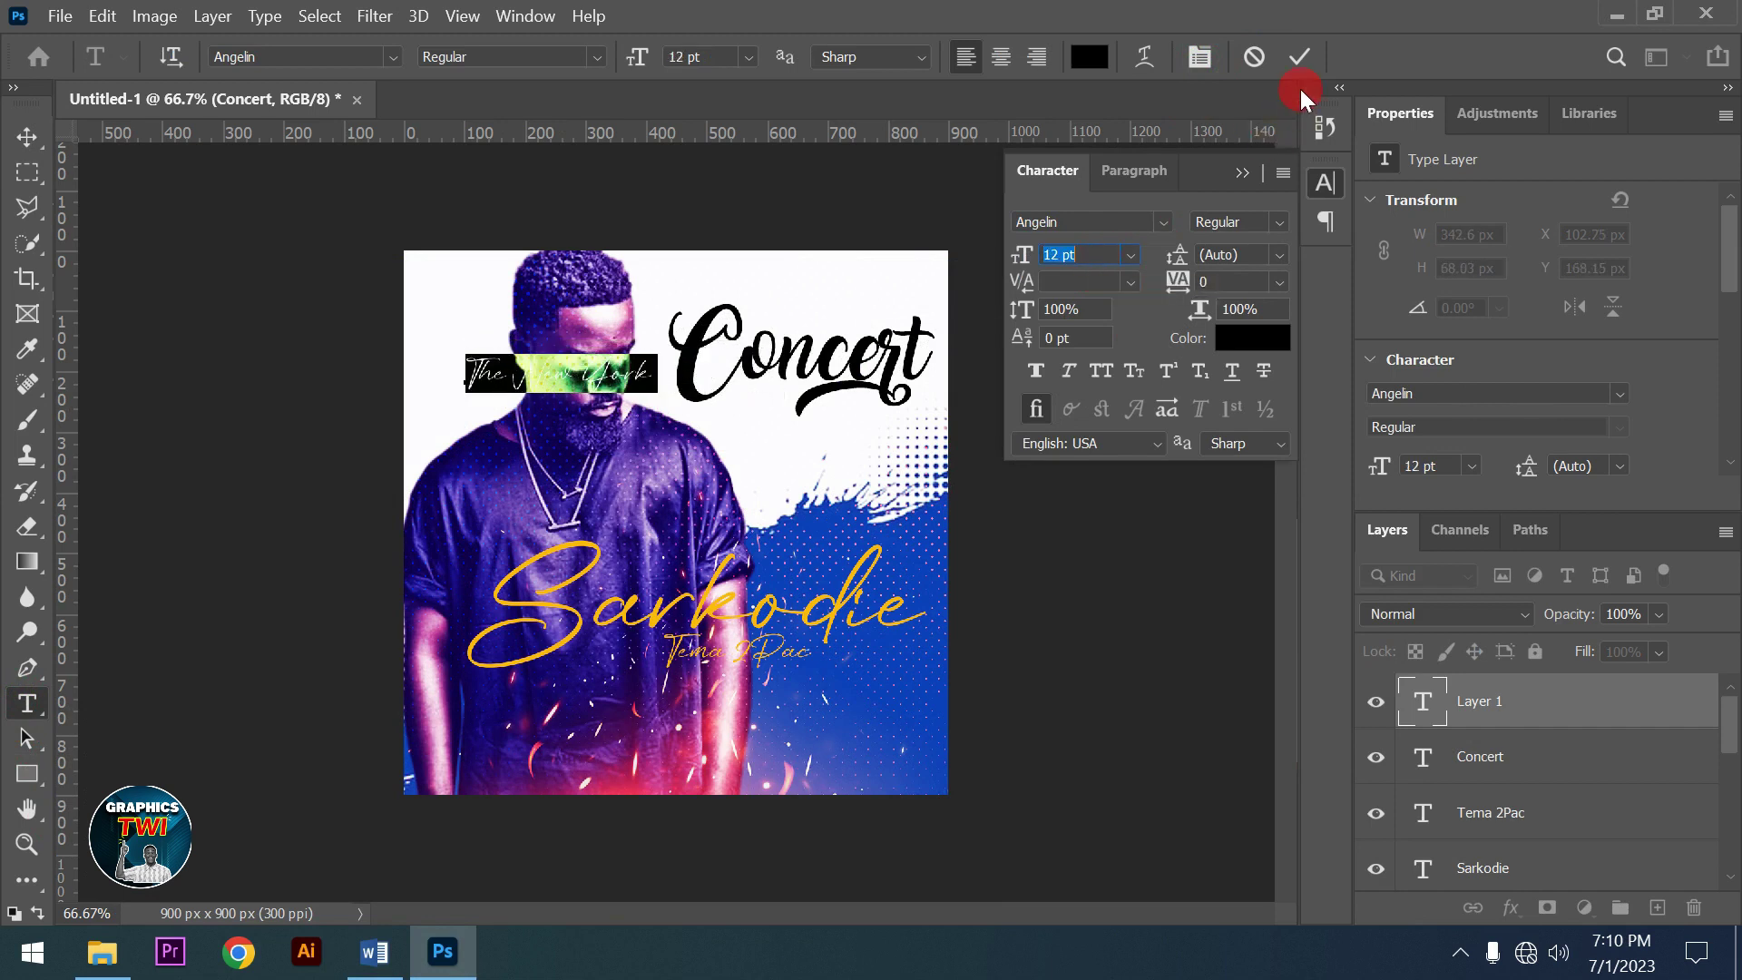
pyautogui.click(24, 138)
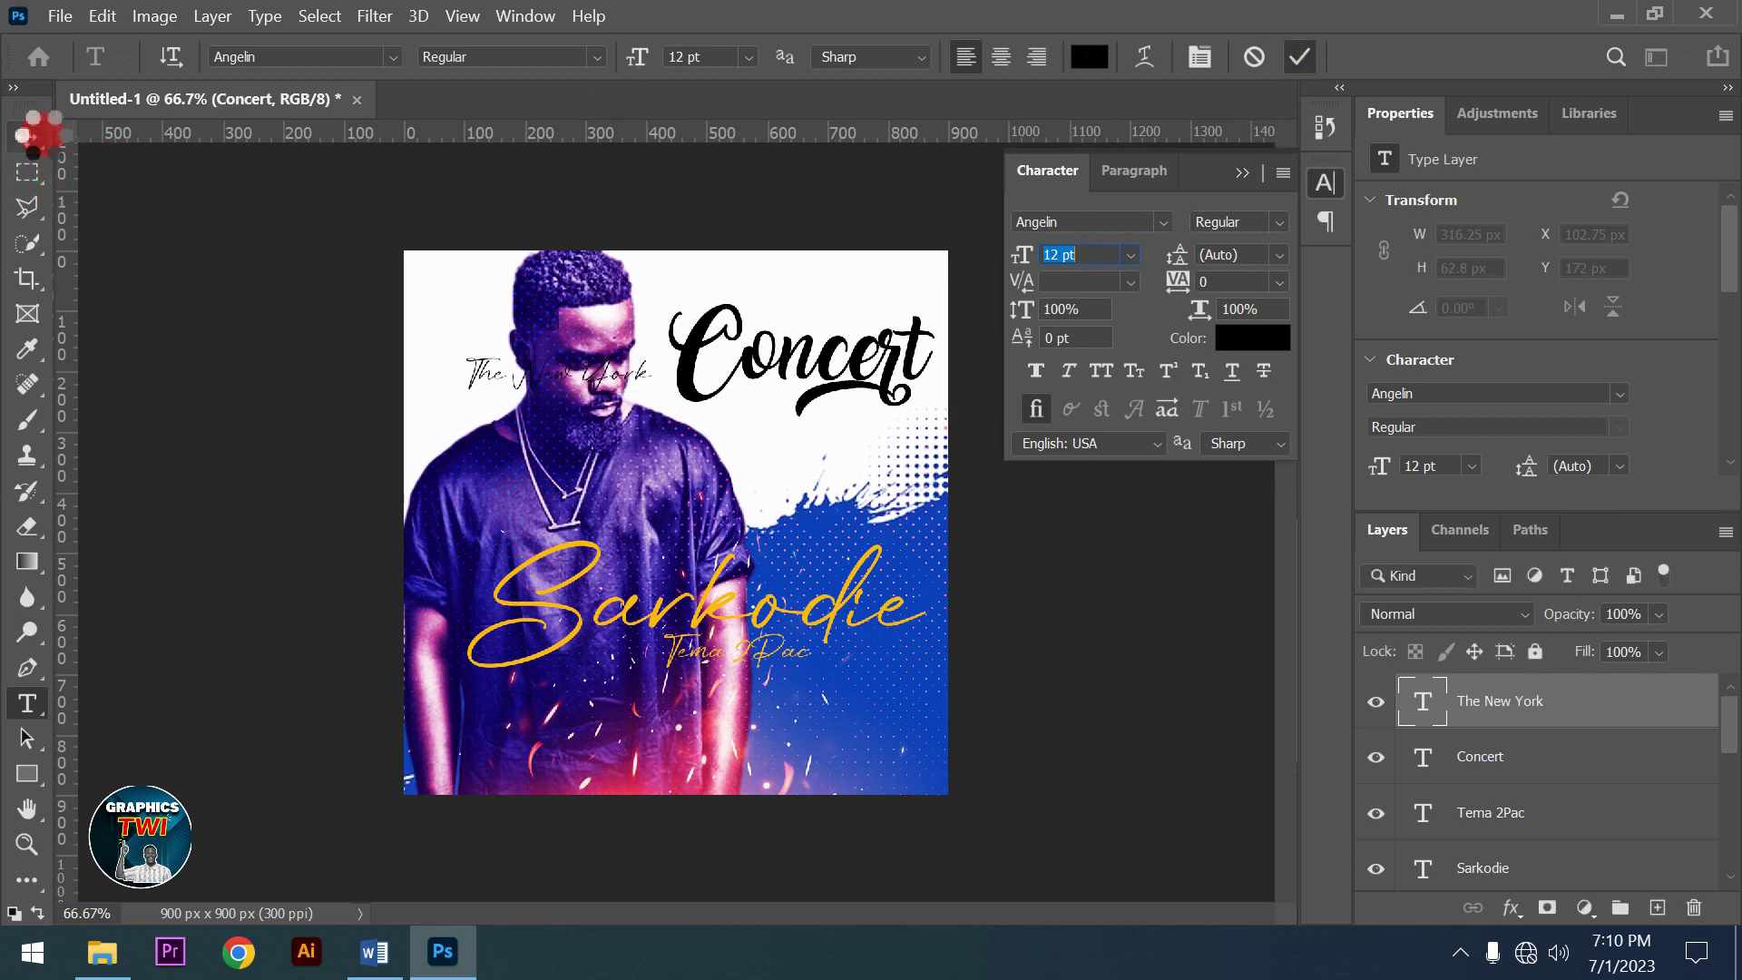
pyautogui.moveTo(606, 385); pyautogui.dragTo(899, 322)
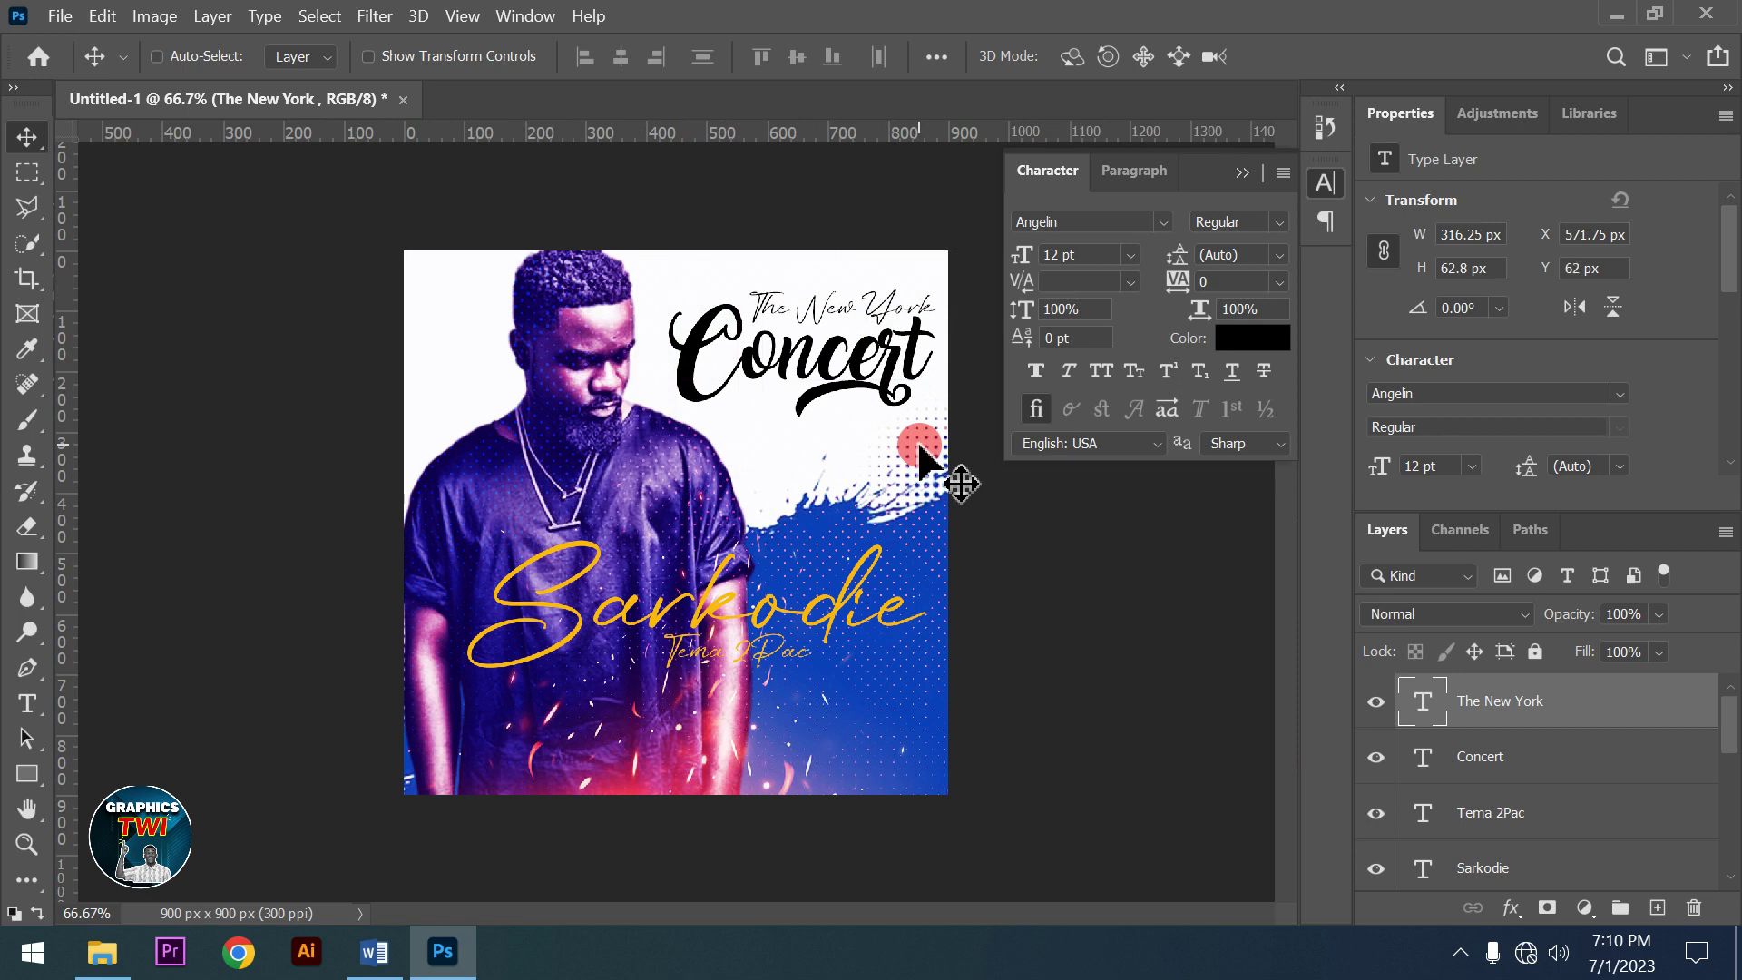
# Copy the concert date from the Word notes and return to the flyer
pyautogui.click(399, 953)
pyautogui.moveTo(253, 673); pyautogui.dragTo(494, 677)
pyautogui.rightClick(465, 676)
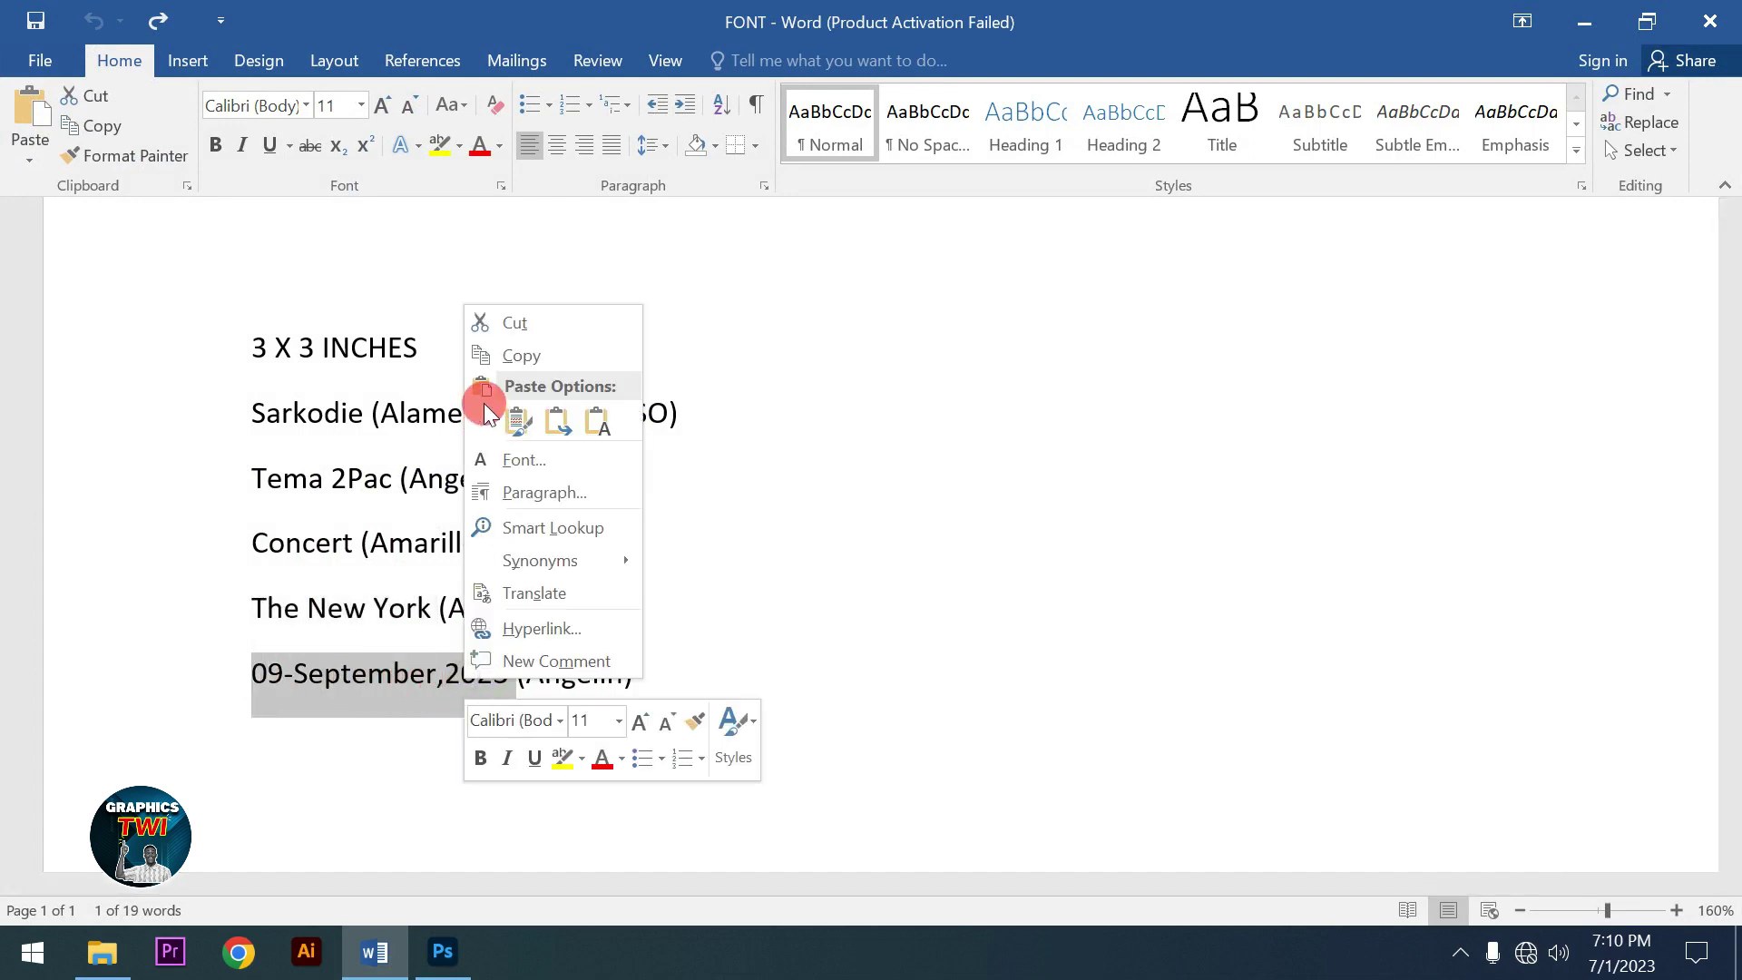
pyautogui.click(515, 356)
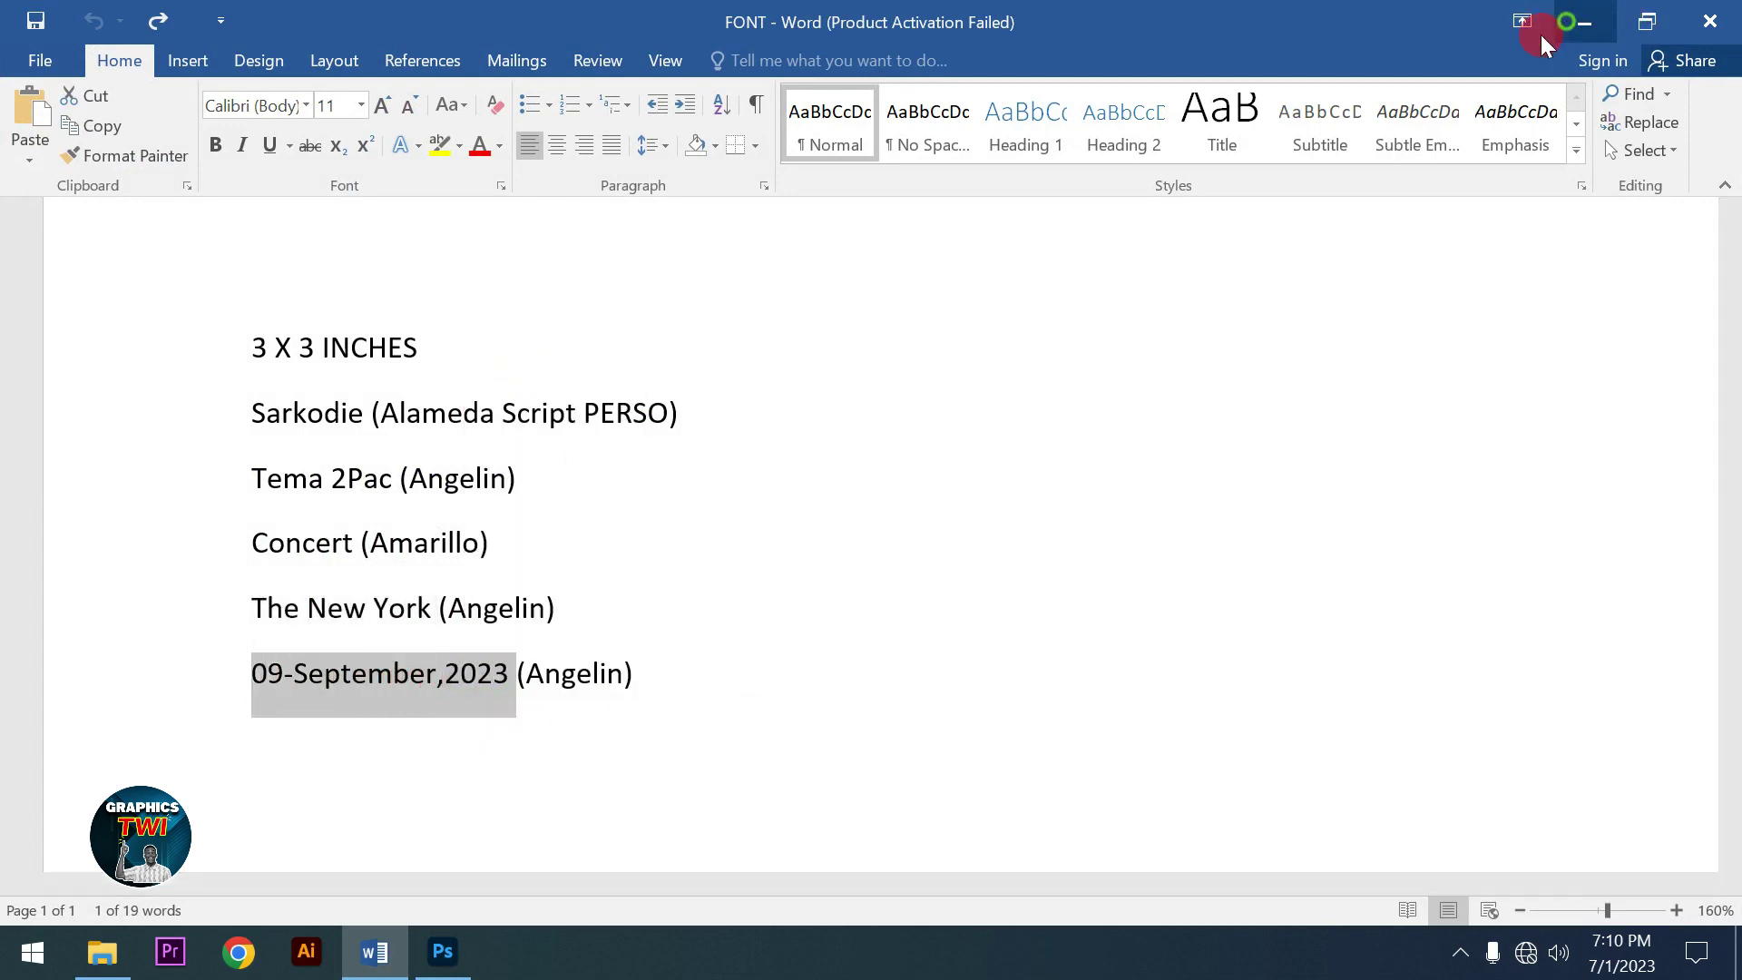
pyautogui.click(1583, 21)
# Paste the date 09-September,2023 as new text at 10 pt and move it just below Concert
pyautogui.click(27, 703)
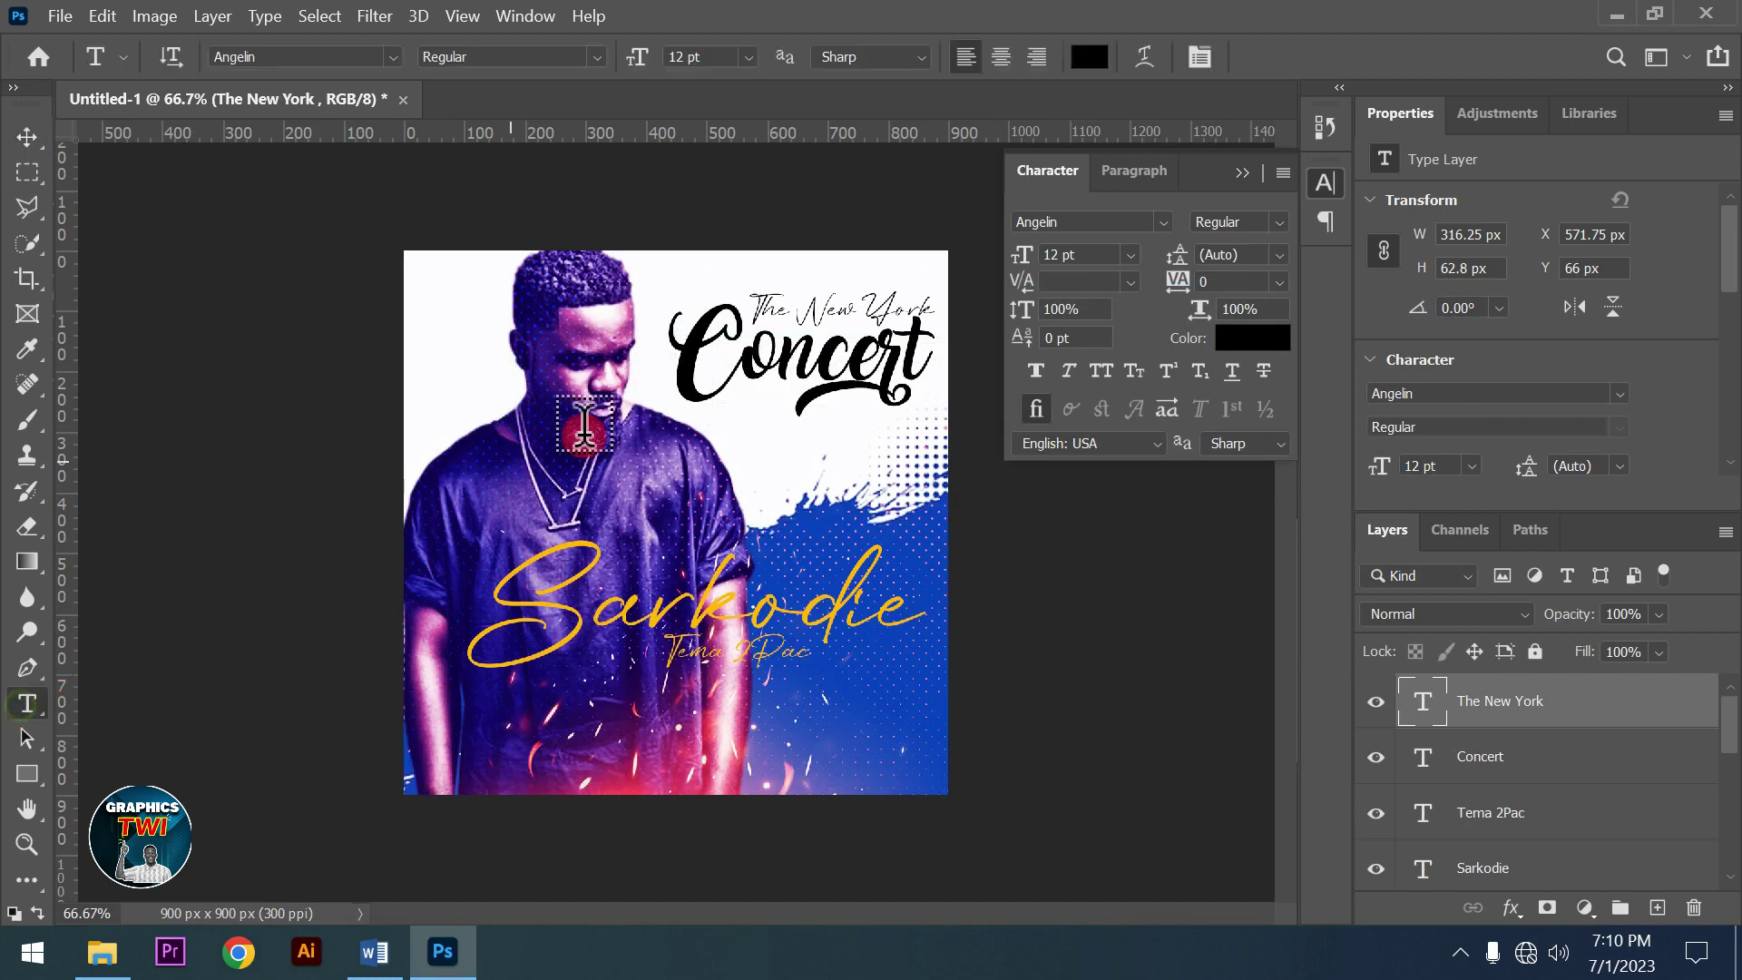
pyautogui.click(442, 404)
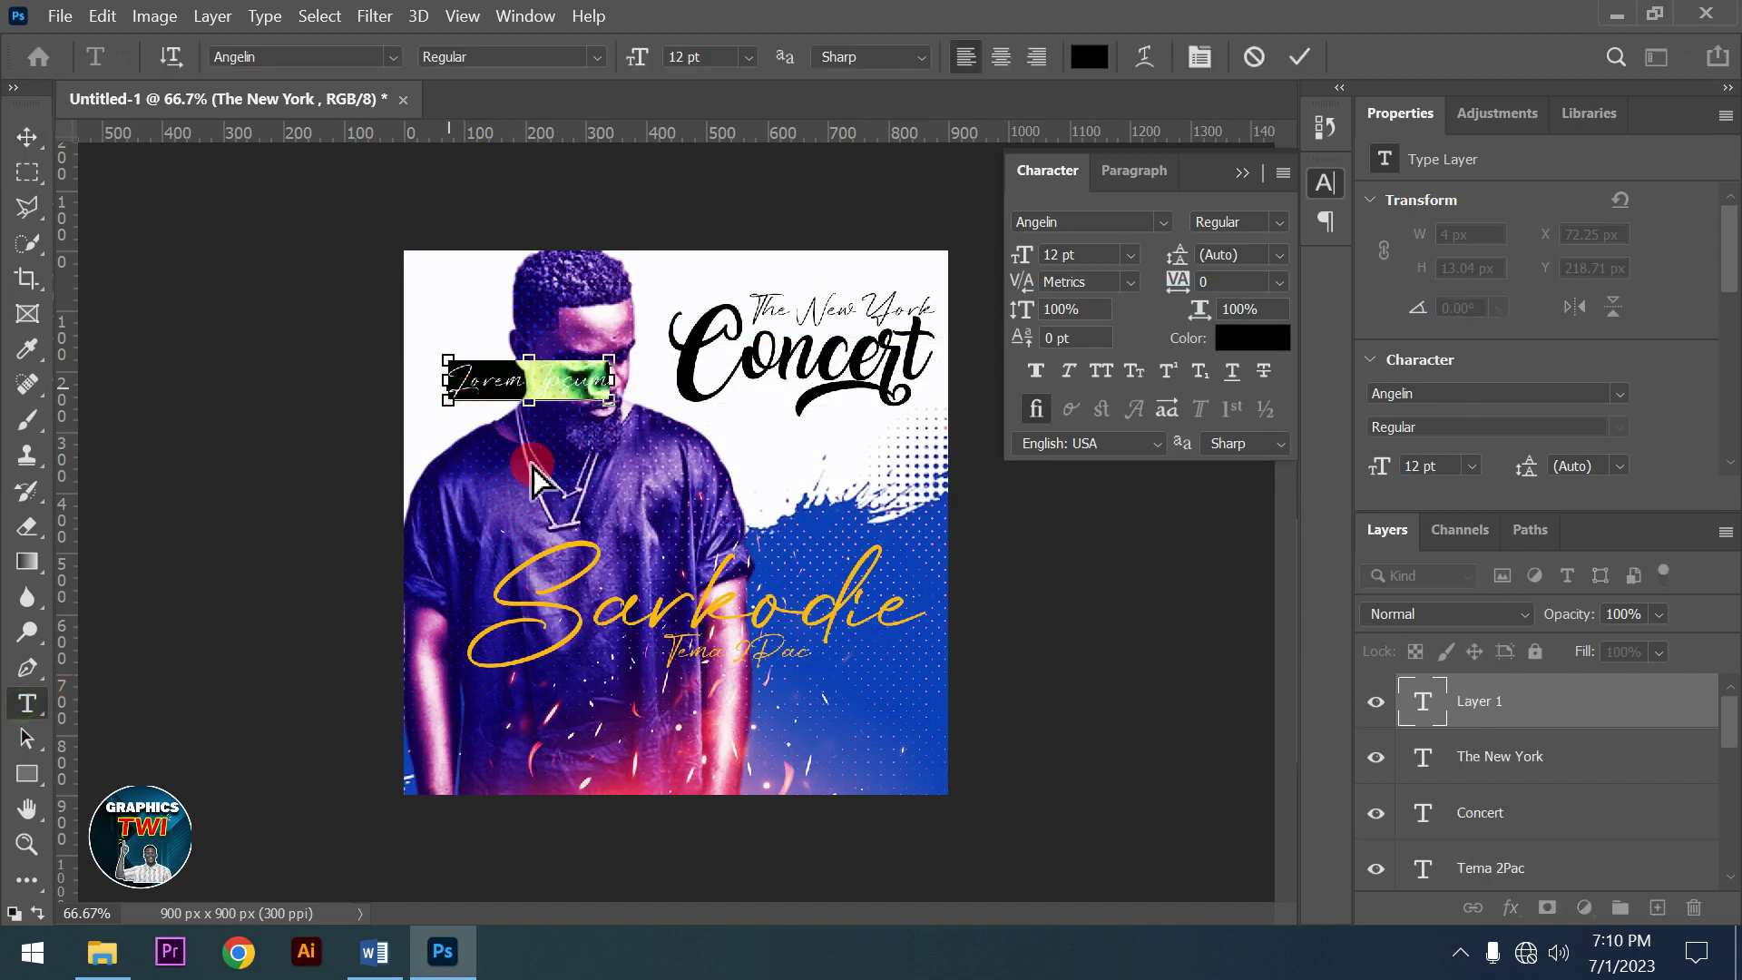
pyautogui.hotkey('ctrl', 'v')
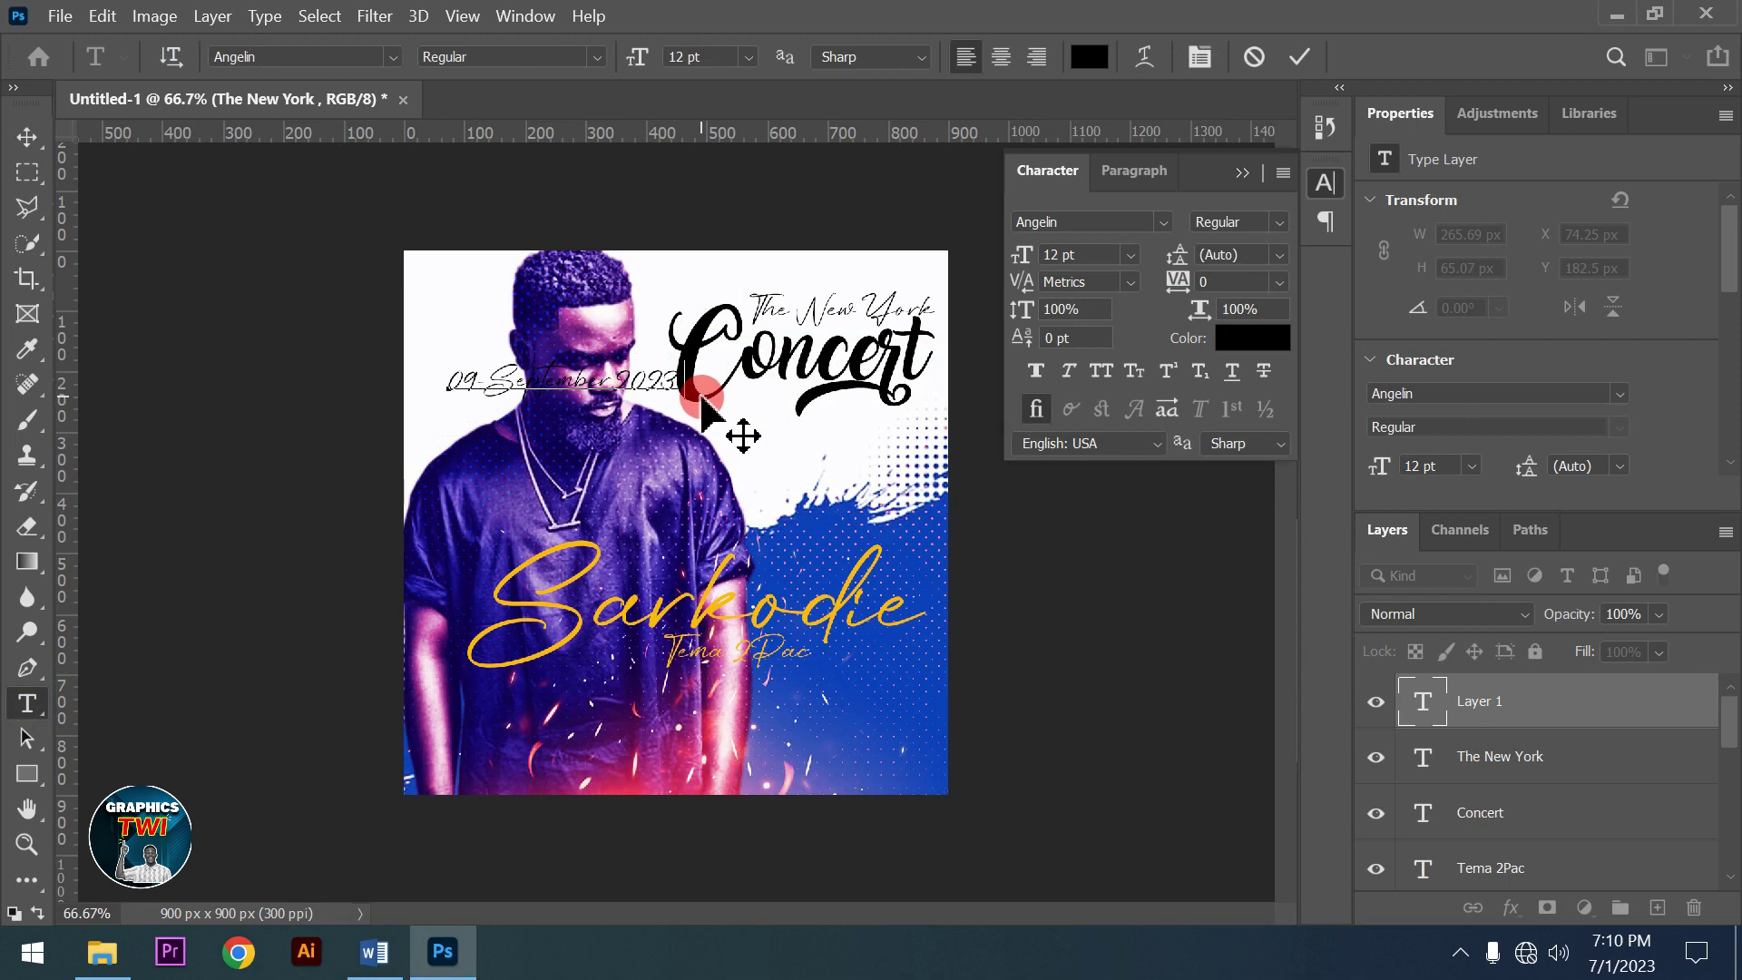
pyautogui.press('ctrl')
pyautogui.hotkey('ctrl', 'a')
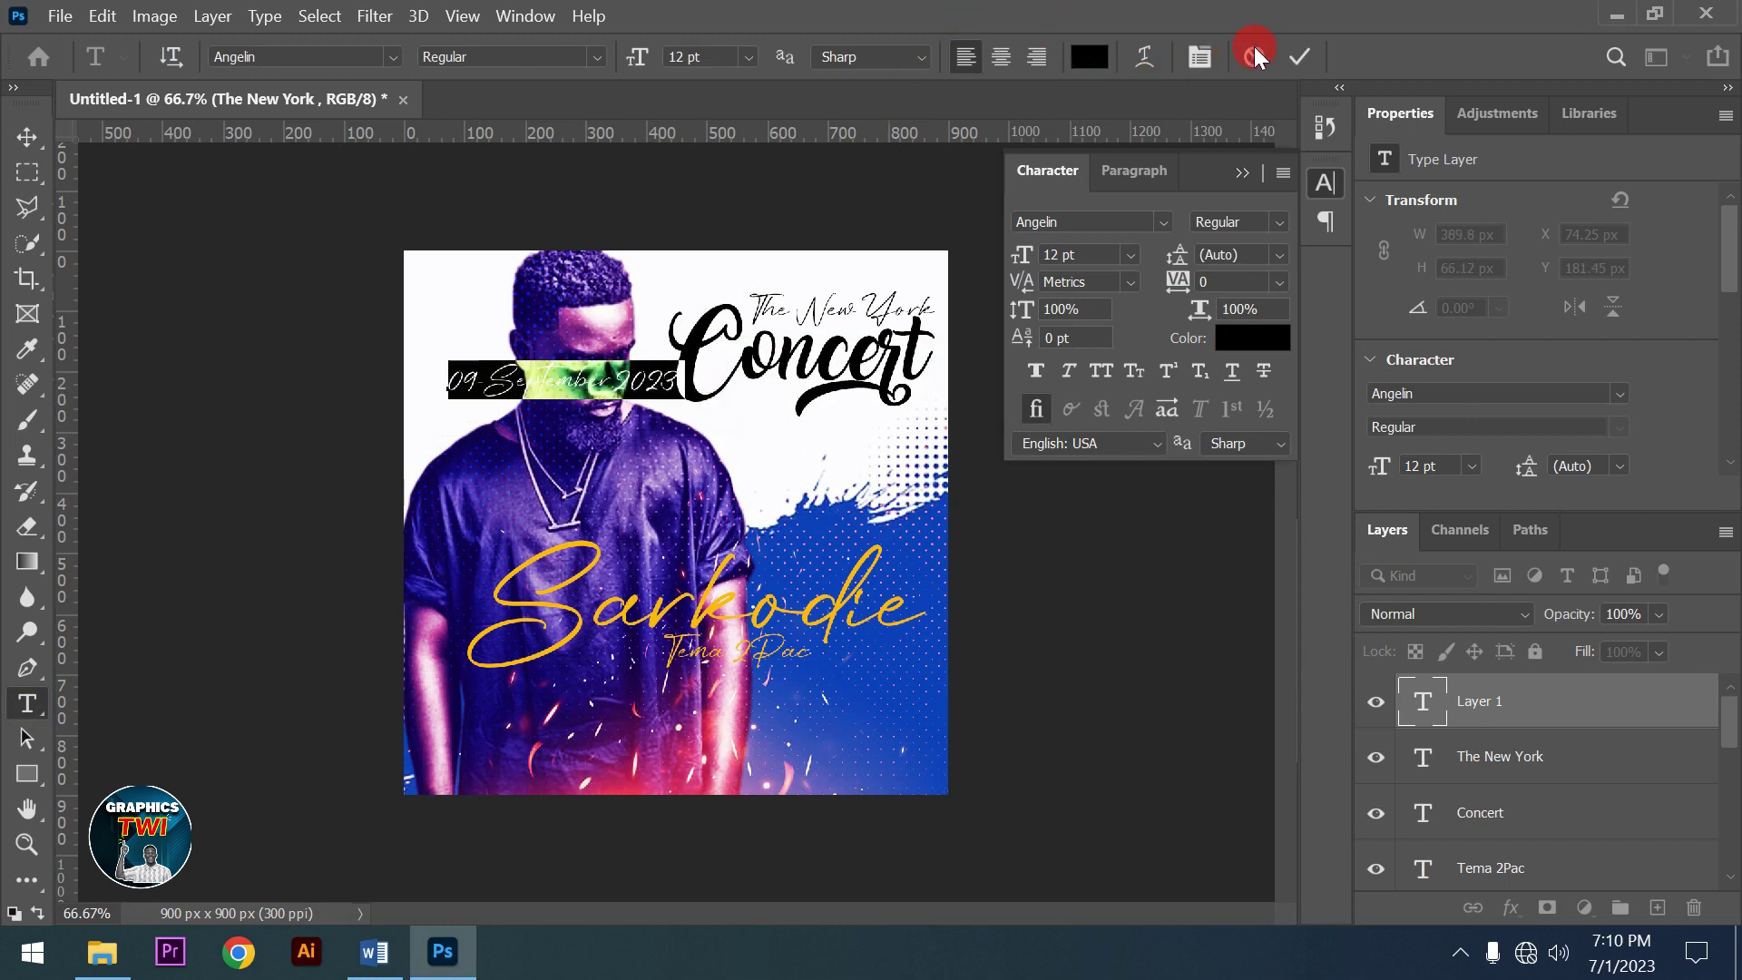
pyautogui.click(1107, 257)
pyautogui.press('Down')
pyautogui.press('Down')
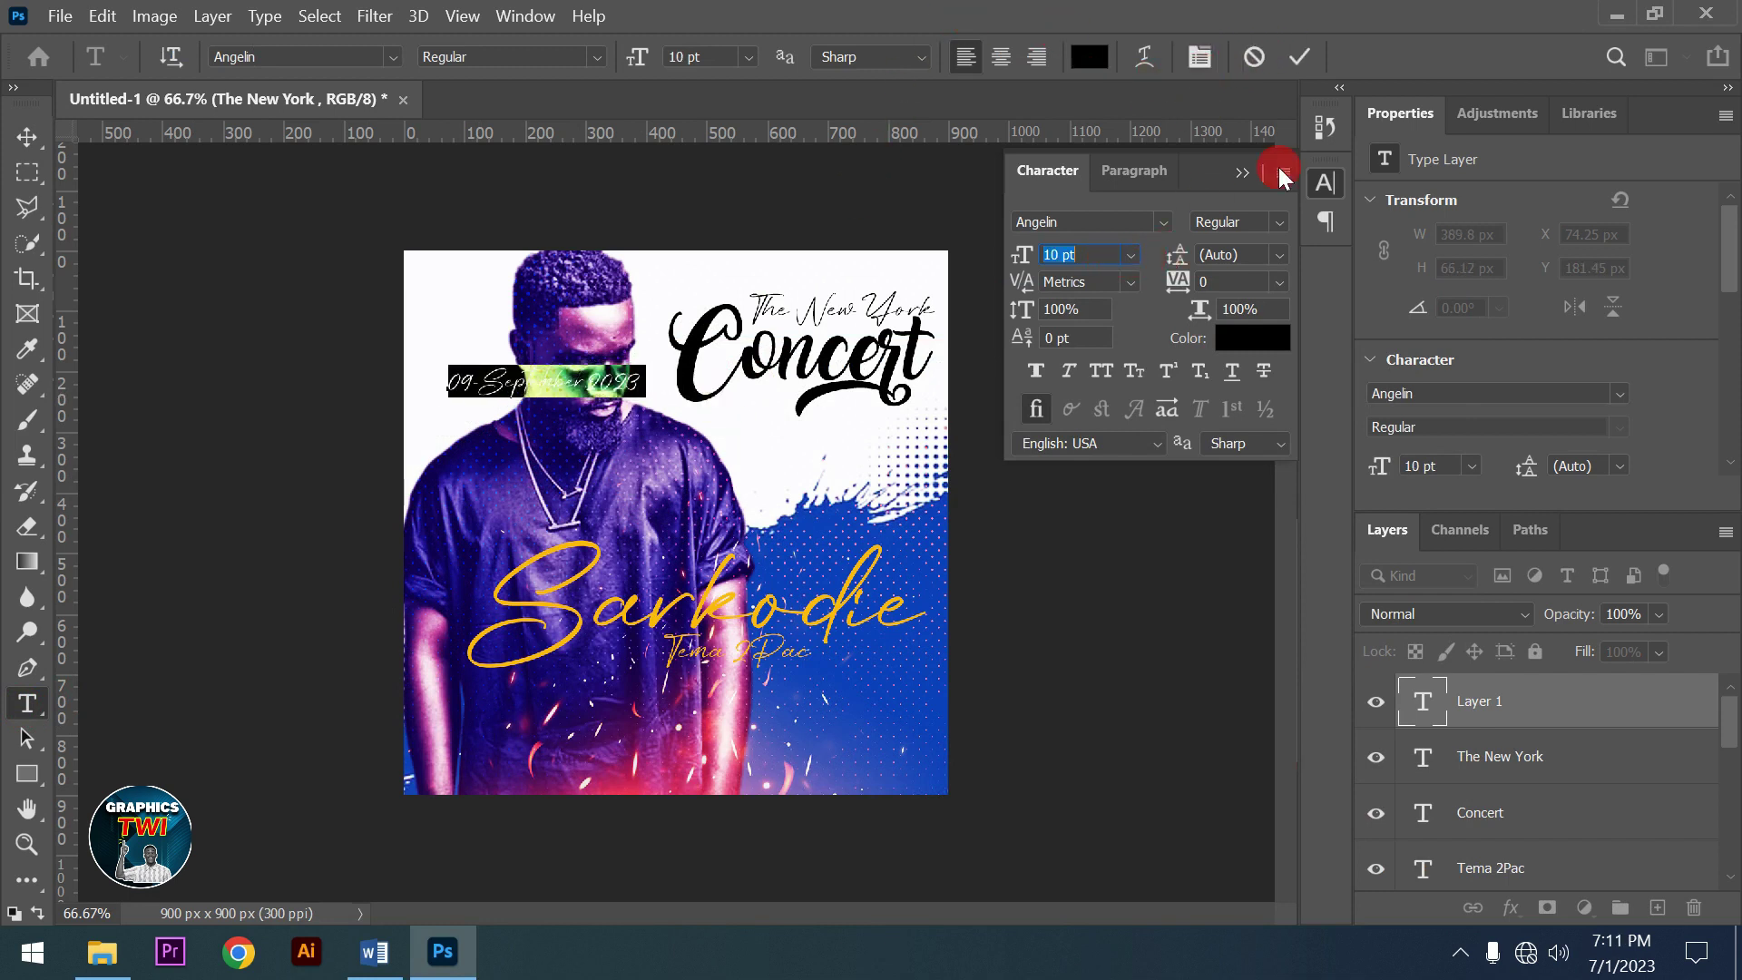
pyautogui.click(667, 147)
pyautogui.click(27, 137)
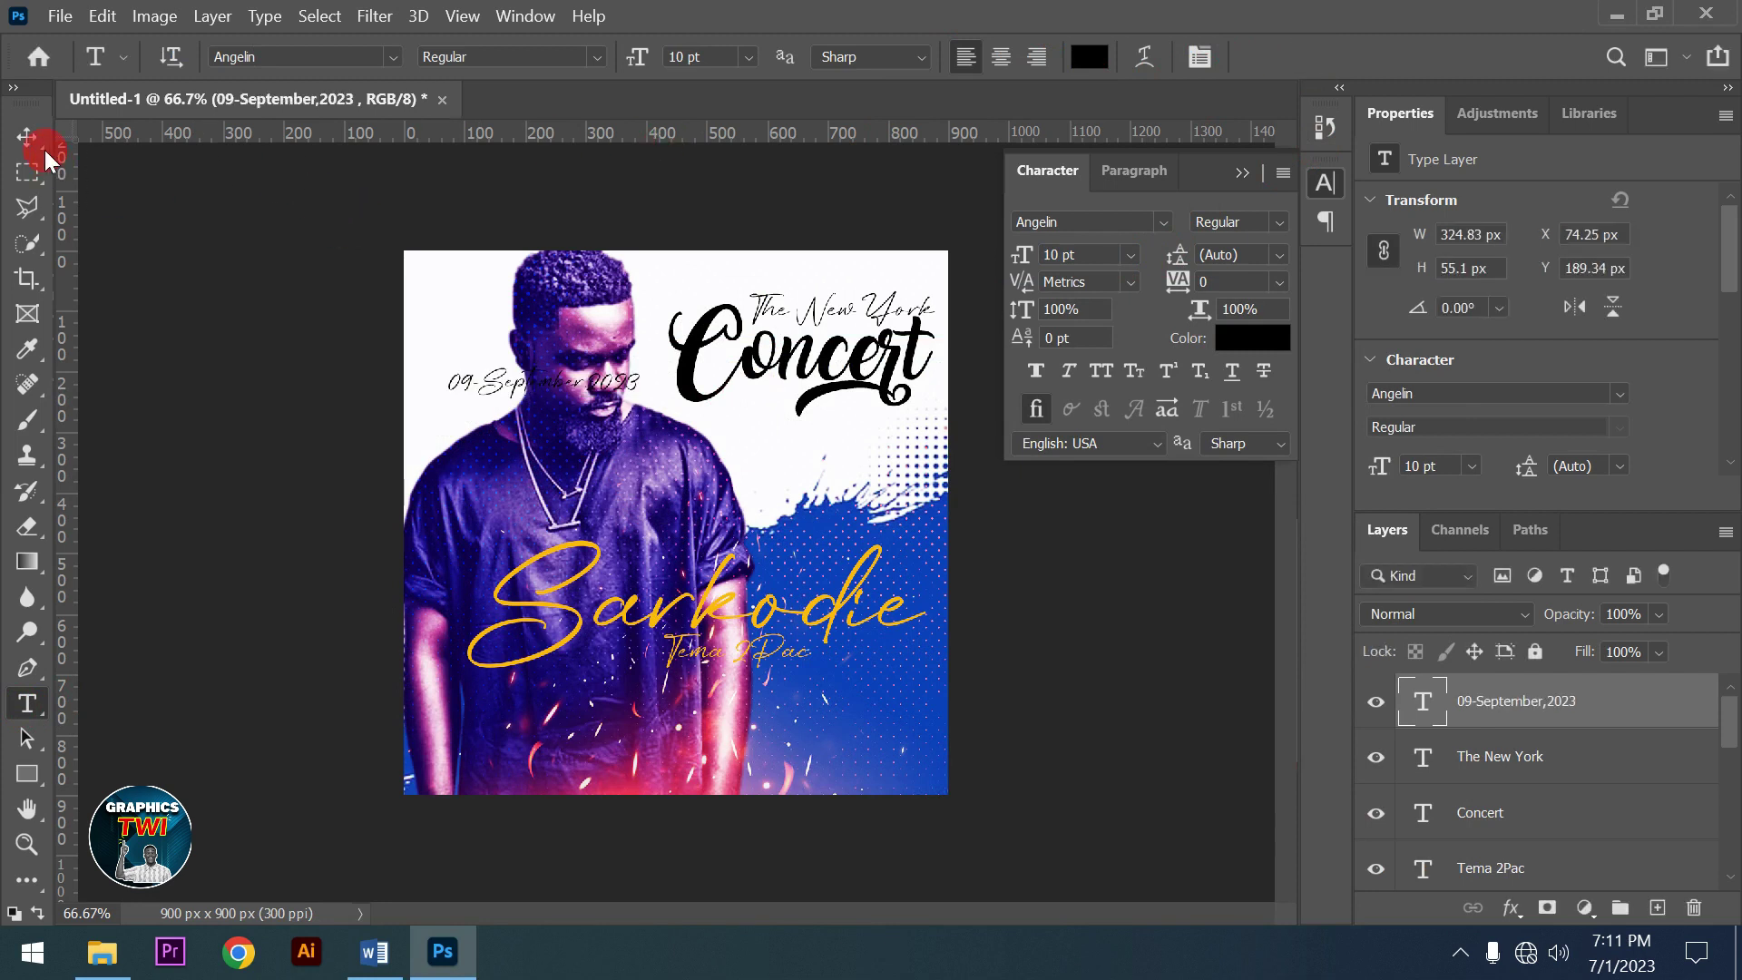
pyautogui.moveTo(506, 385); pyautogui.dragTo(782, 441)
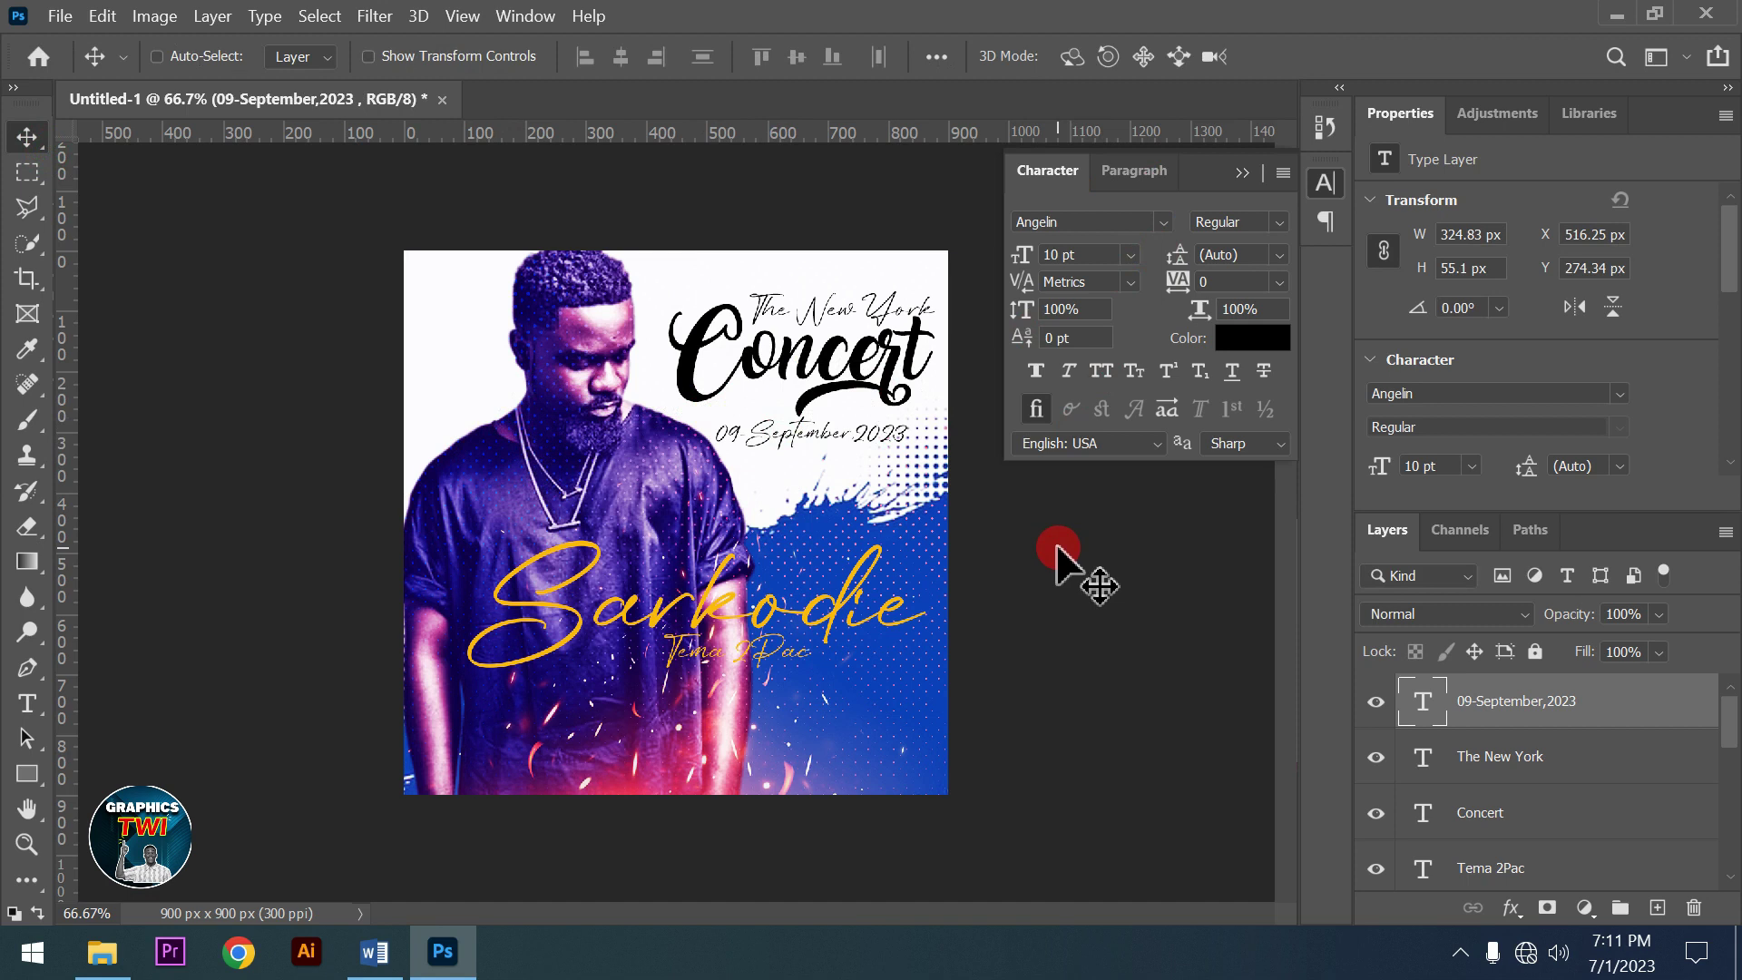
pyautogui.press('Up')
pyautogui.press('Up')
pyautogui.press('Up')
pyautogui.press('Up')
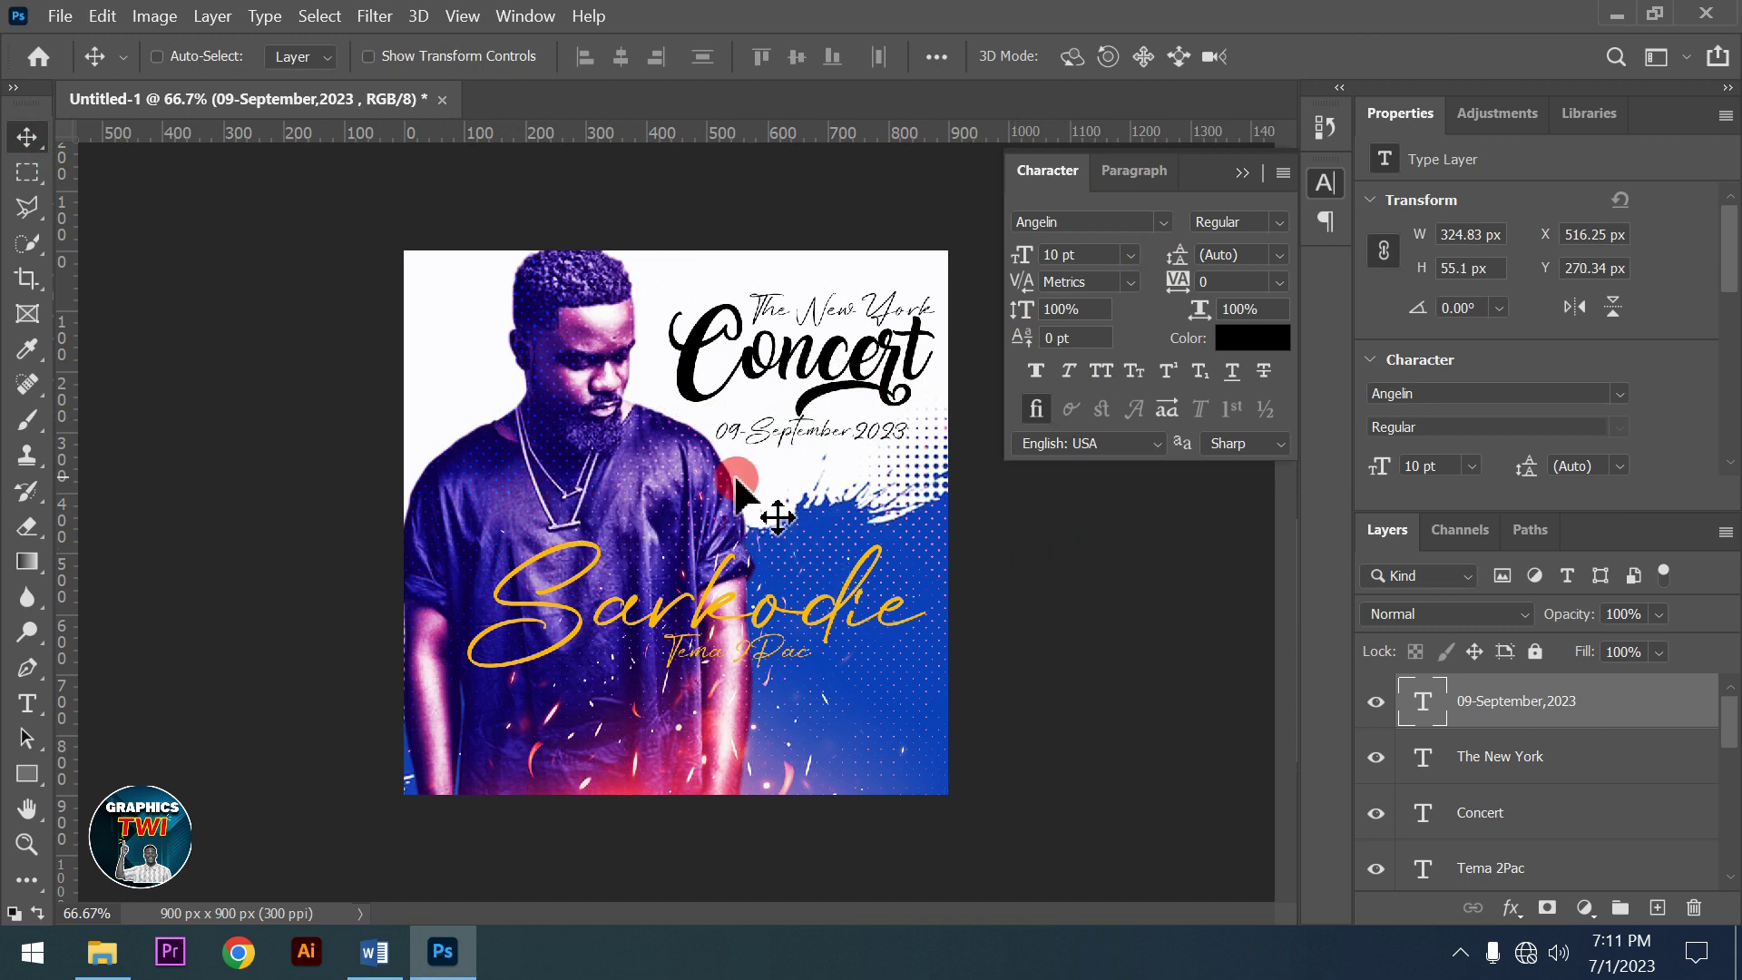
# Shrink the date text and make the leading '09' larger than the rest
pyautogui.doubleClick(1422, 701)
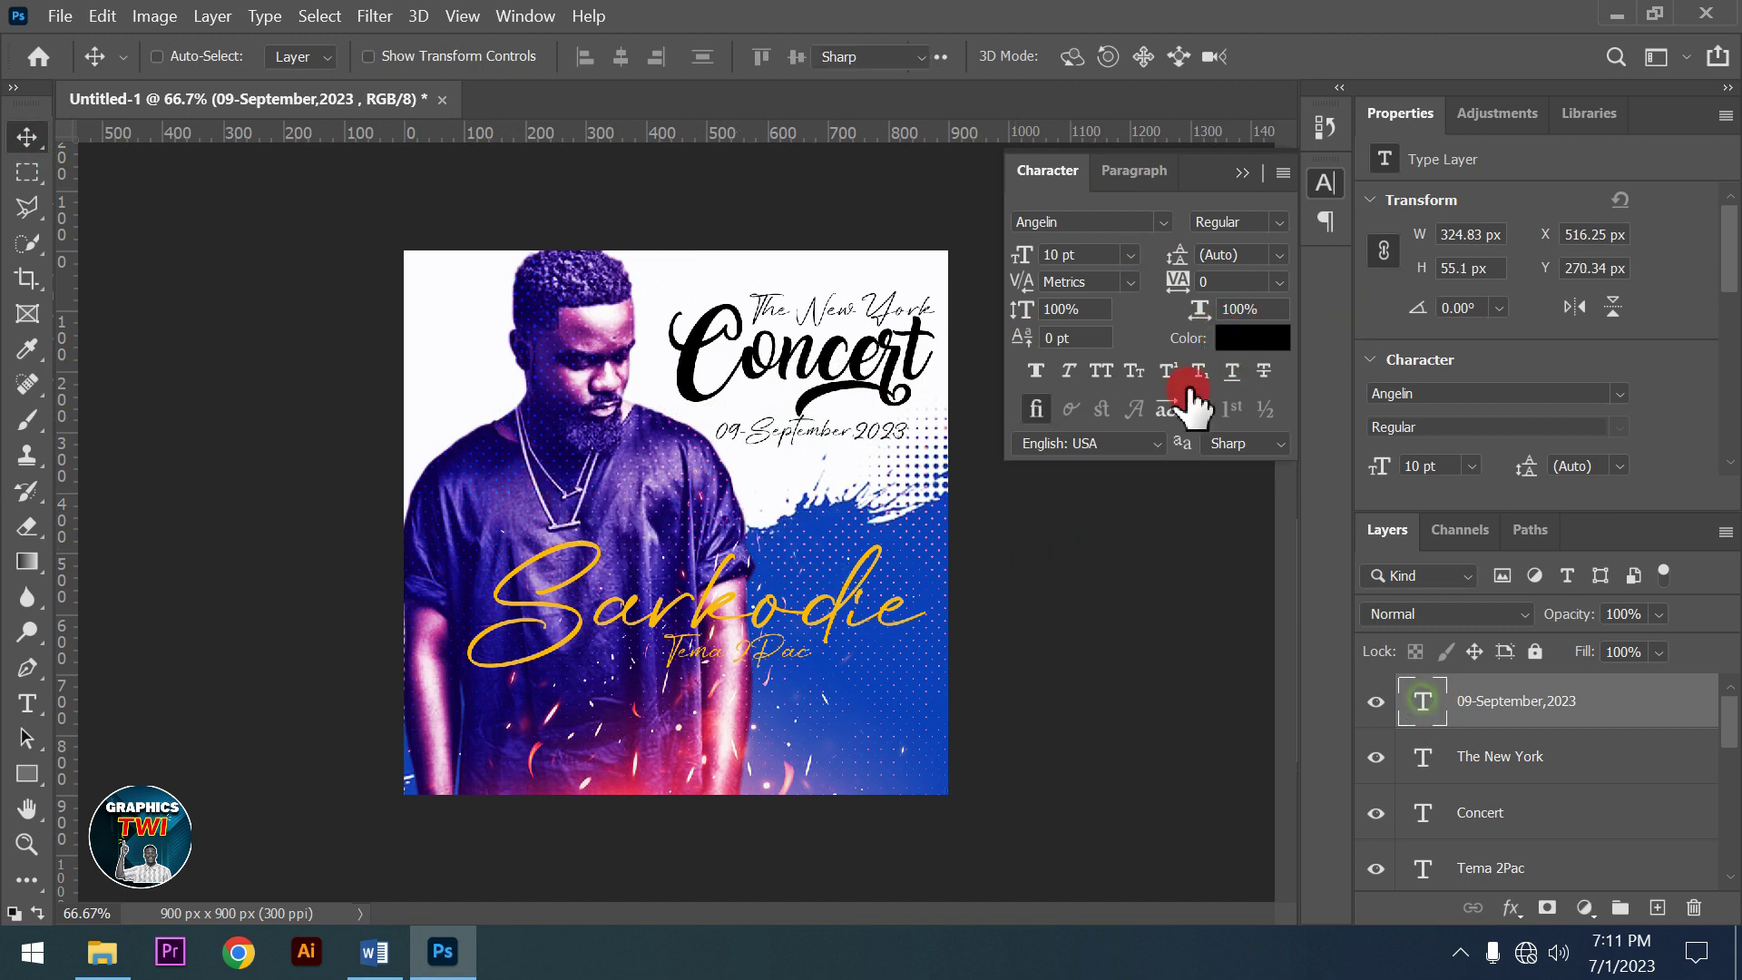
pyautogui.press('Down')
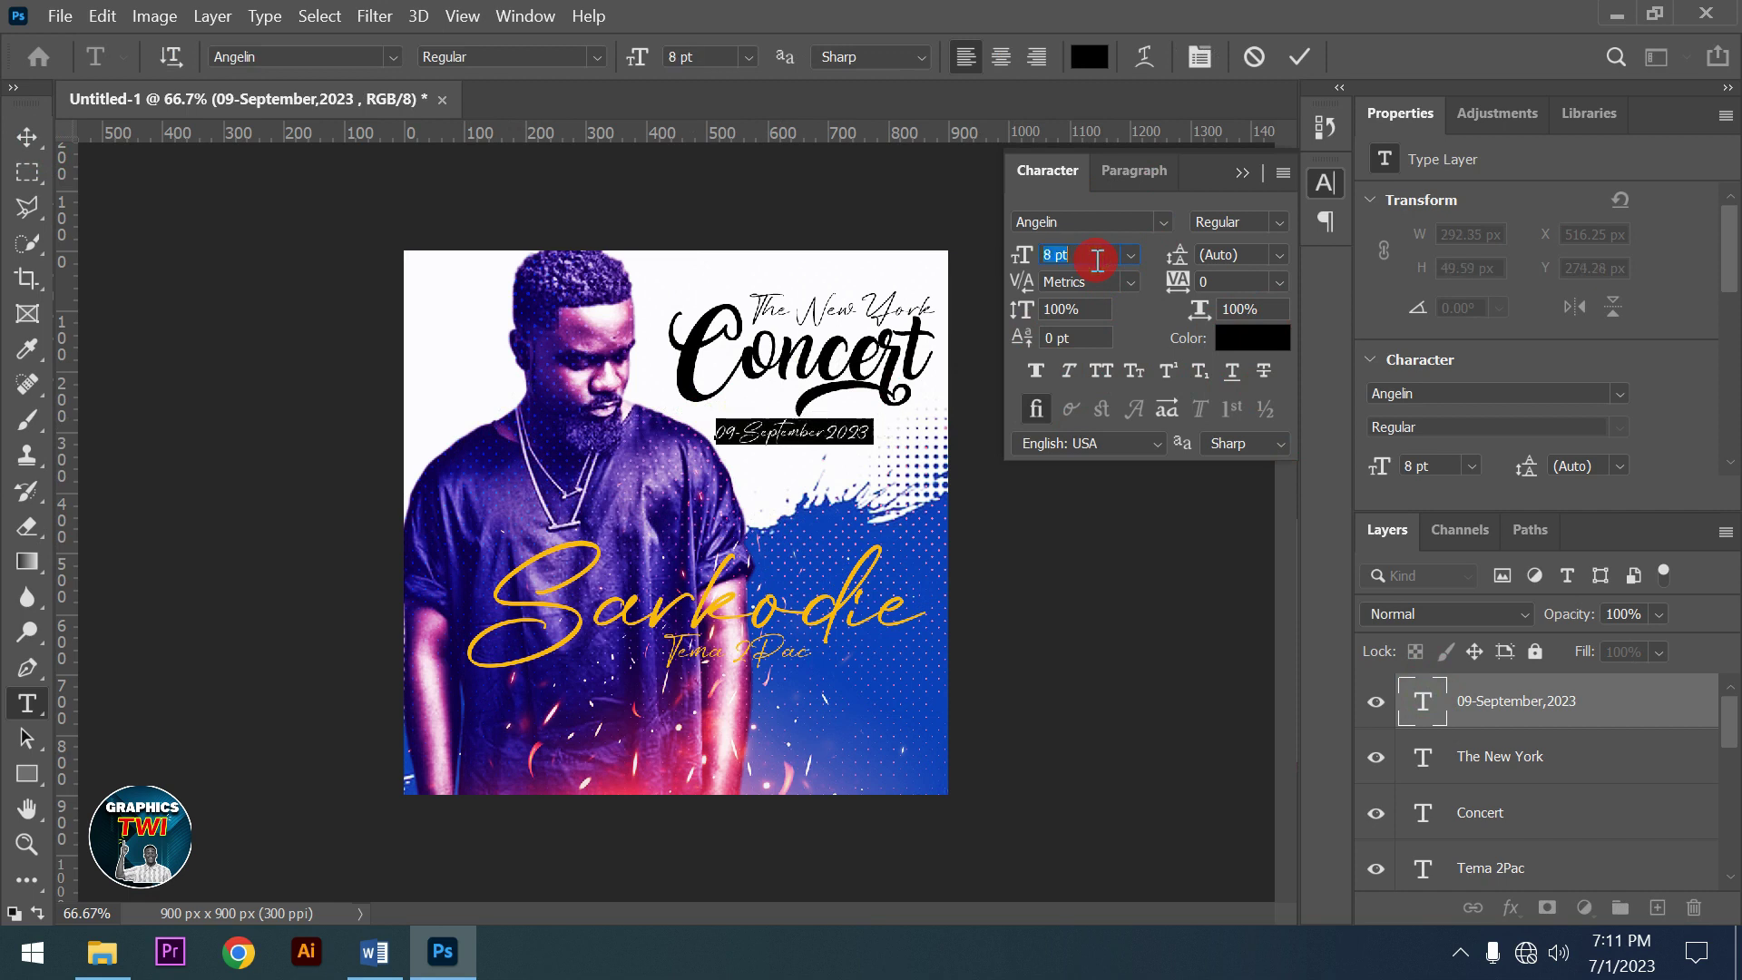
pyautogui.click(727, 434)
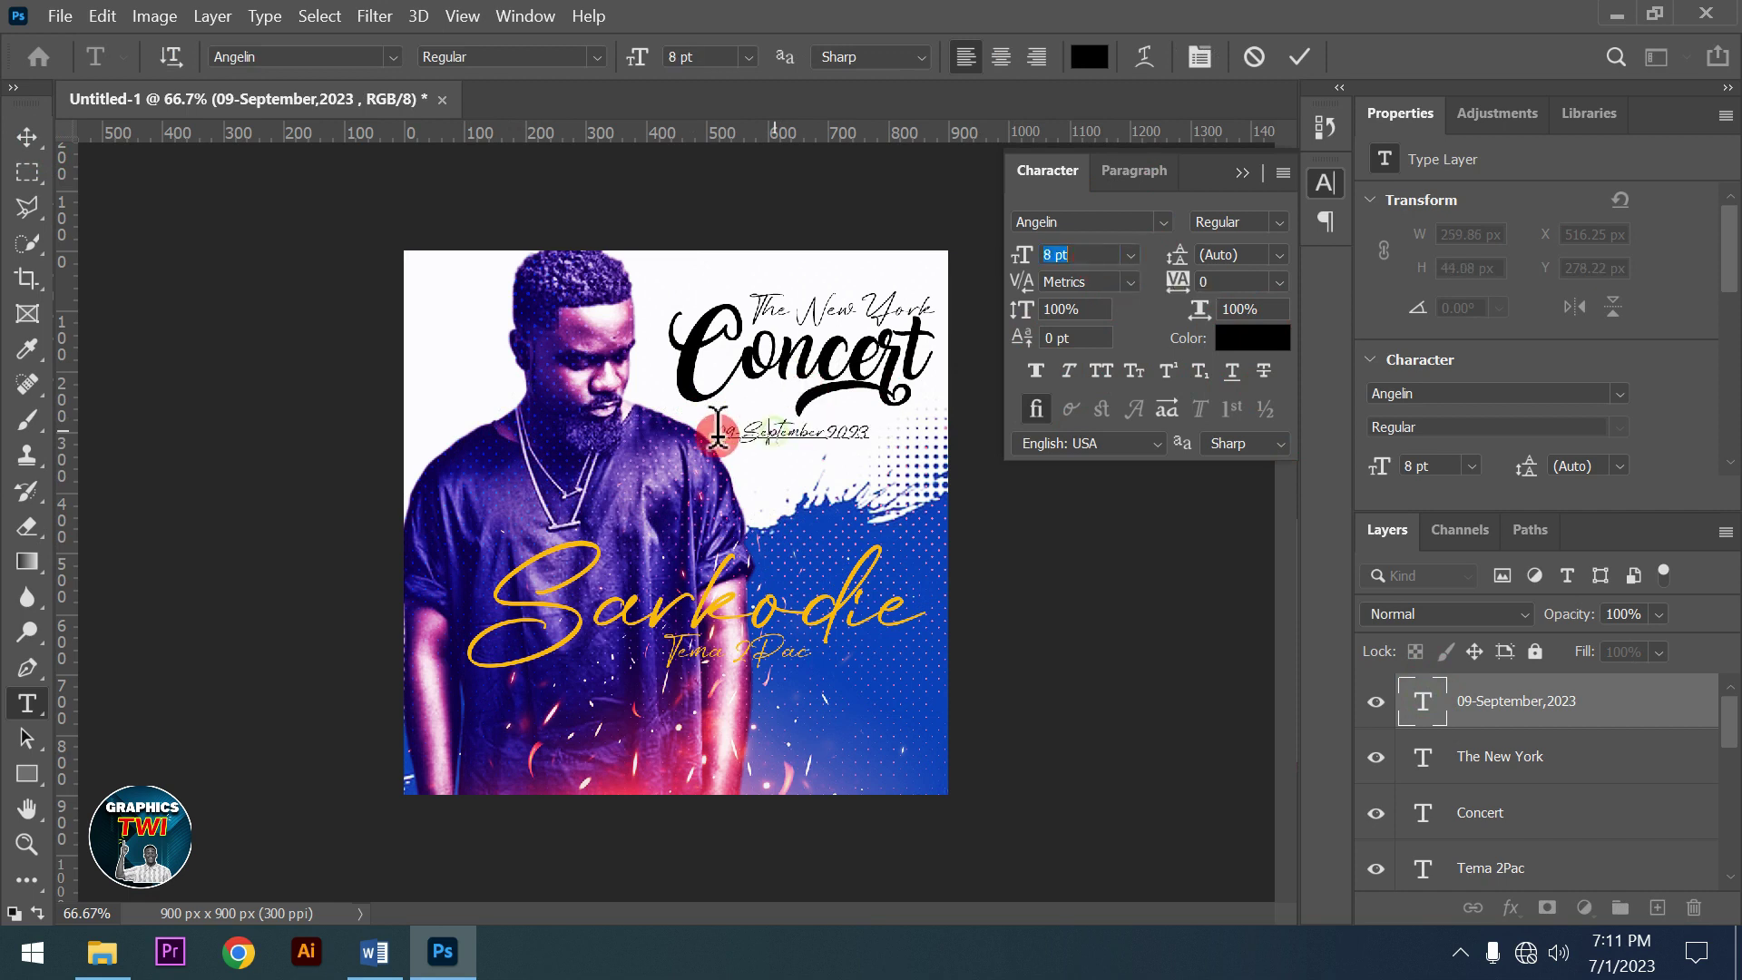
pyautogui.moveTo(712, 434); pyautogui.dragTo(713, 434)
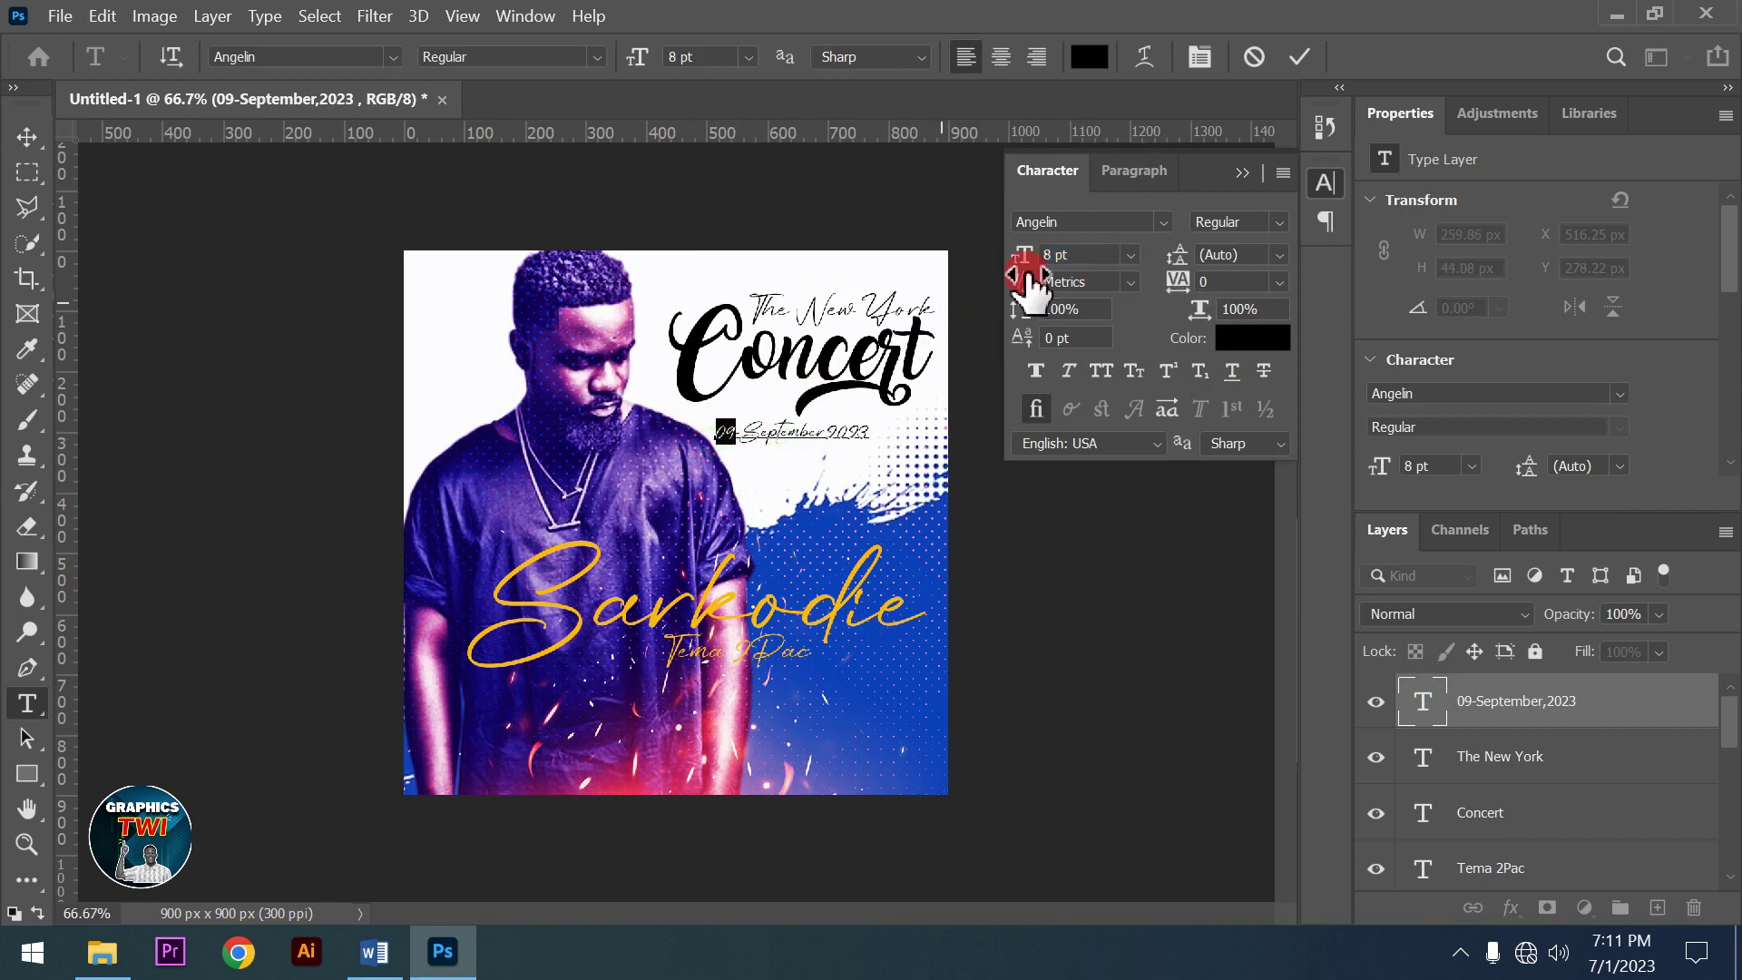
pyautogui.press('Up')
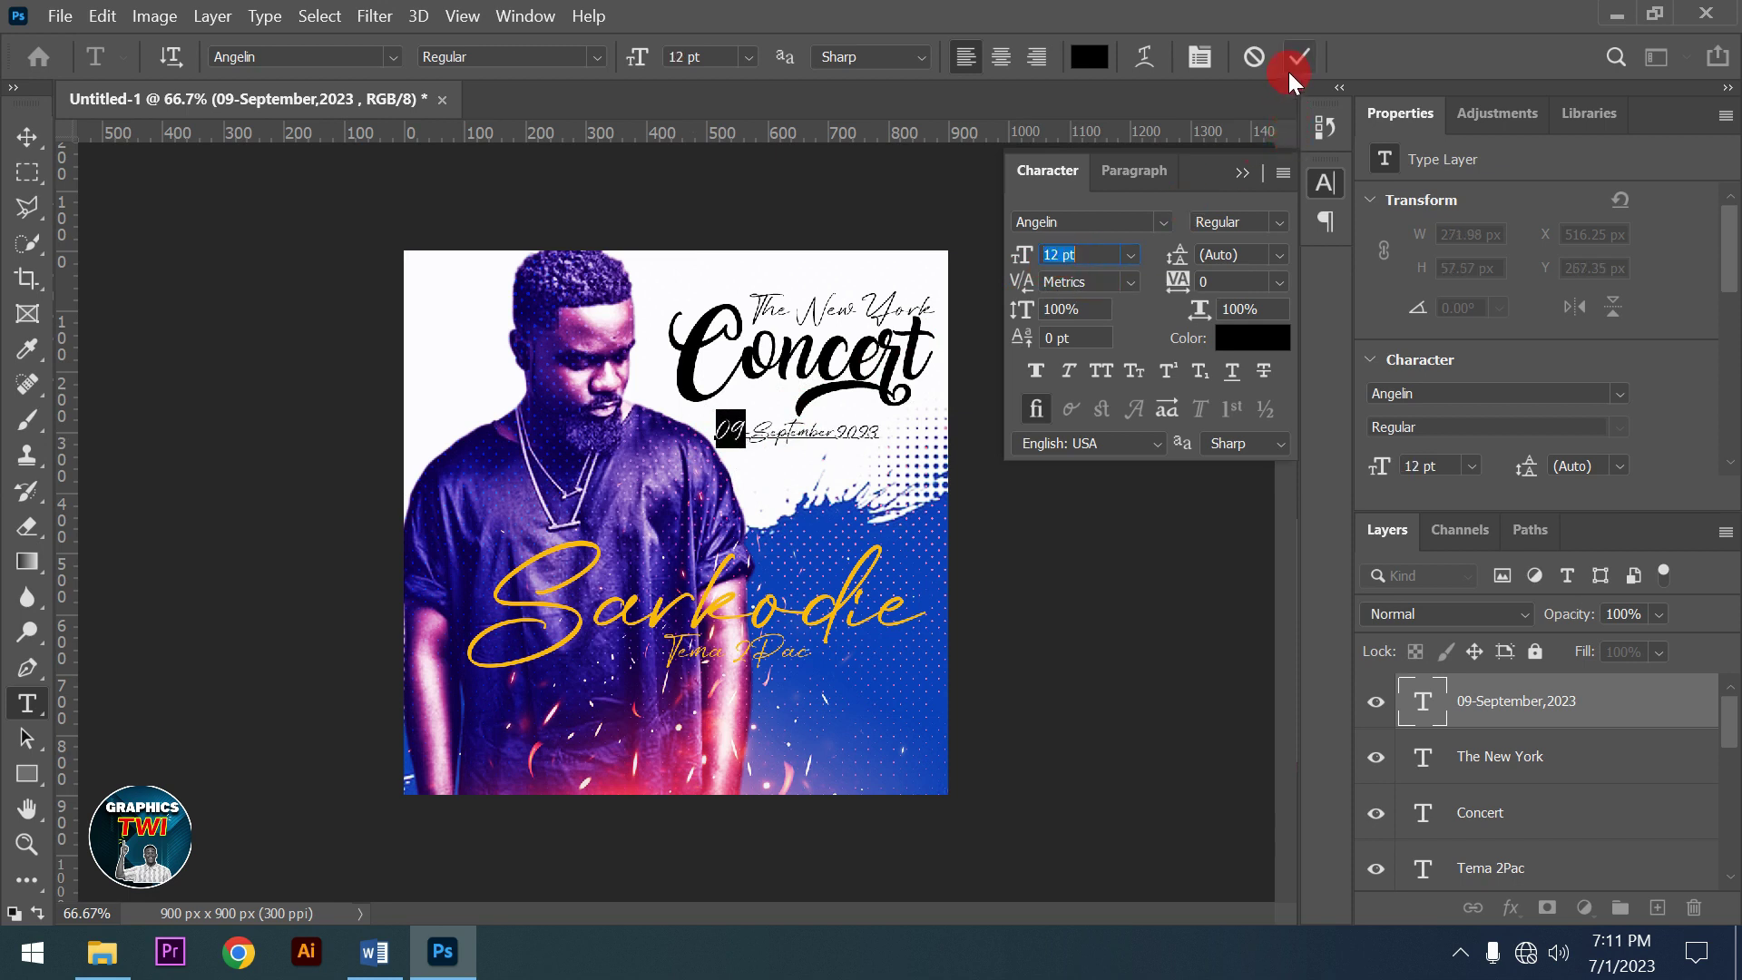
# Commit the date edits and shift the date right to centre it under Concert at X 552.25 px
pyautogui.click(1244, 174)
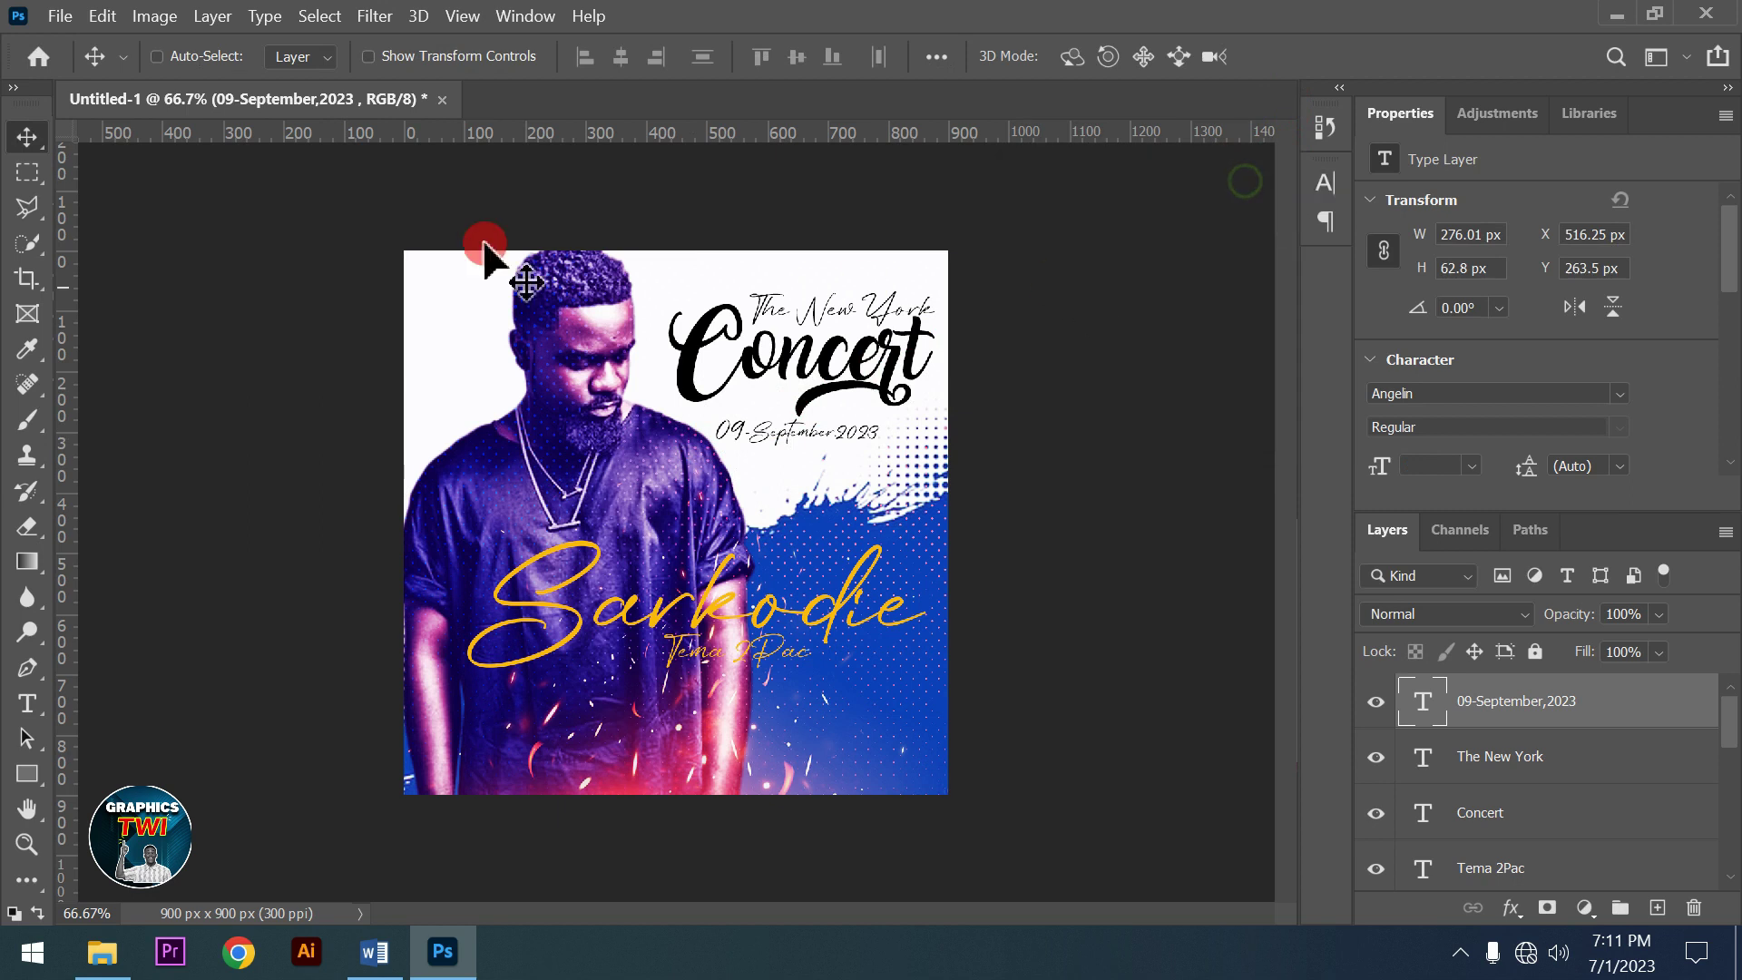
pyautogui.click(26, 132)
pyautogui.moveTo(836, 455)
pyautogui.mouseDown()
pyautogui.moveTo(862, 446)
pyautogui.moveTo(871, 462)
pyautogui.moveTo(862, 444)
pyautogui.moveTo(863, 458)
pyautogui.mouseUp()
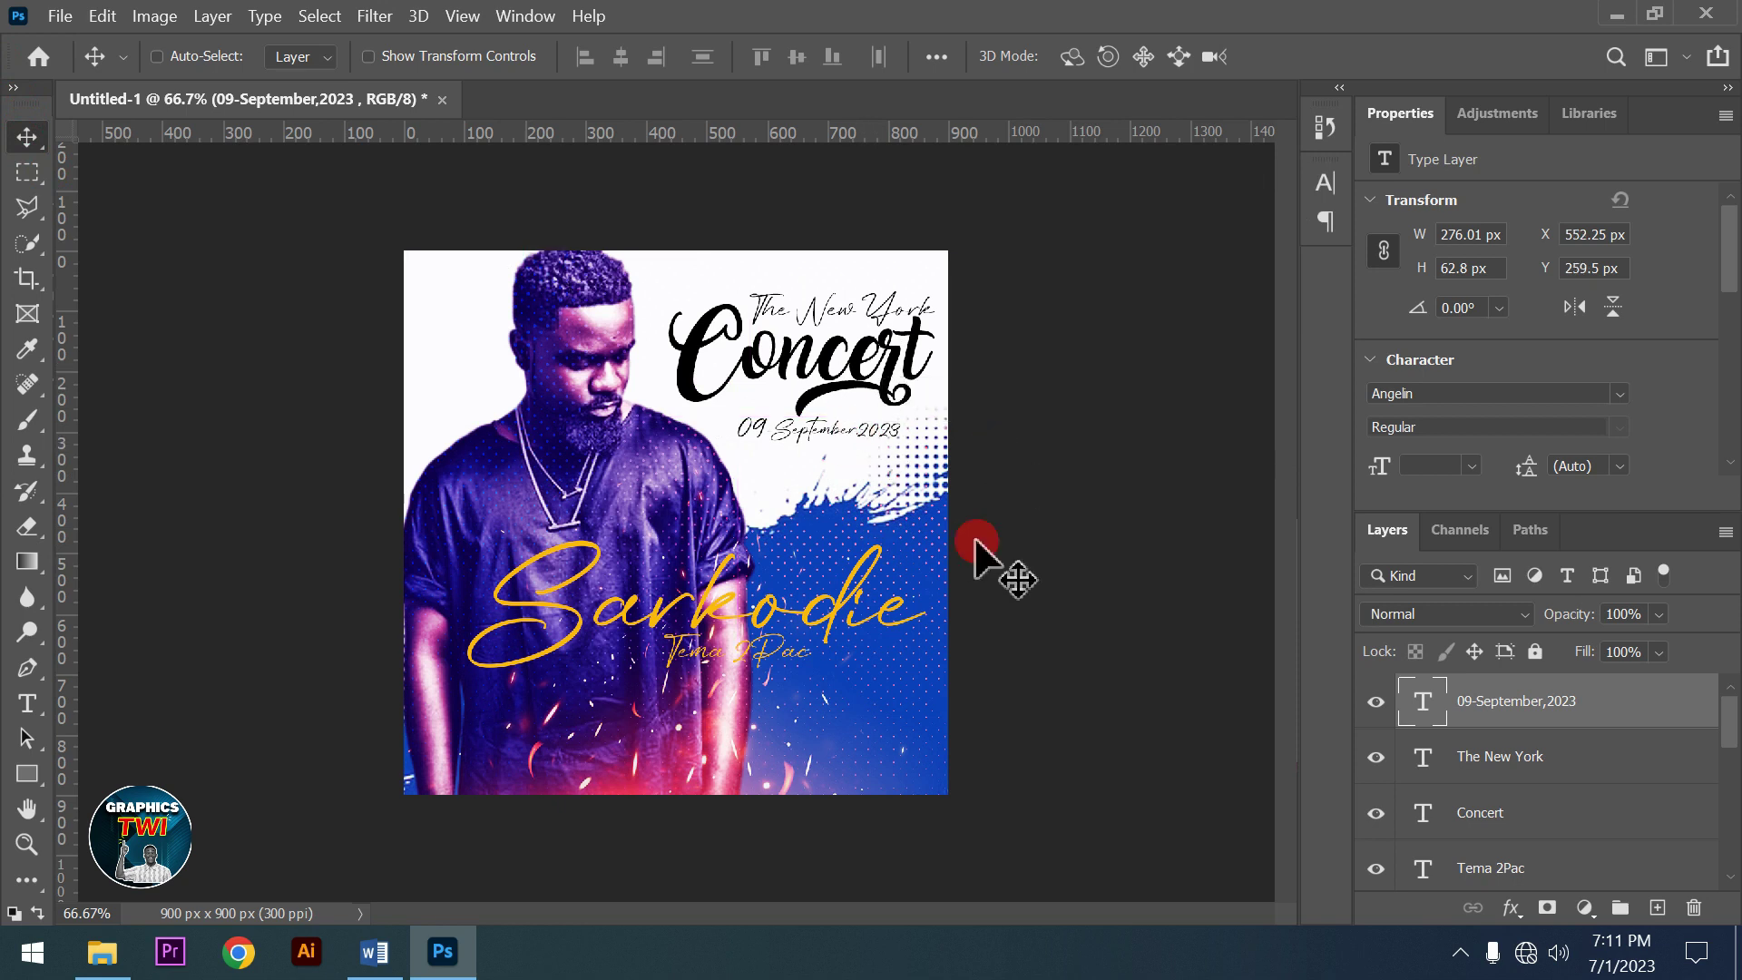